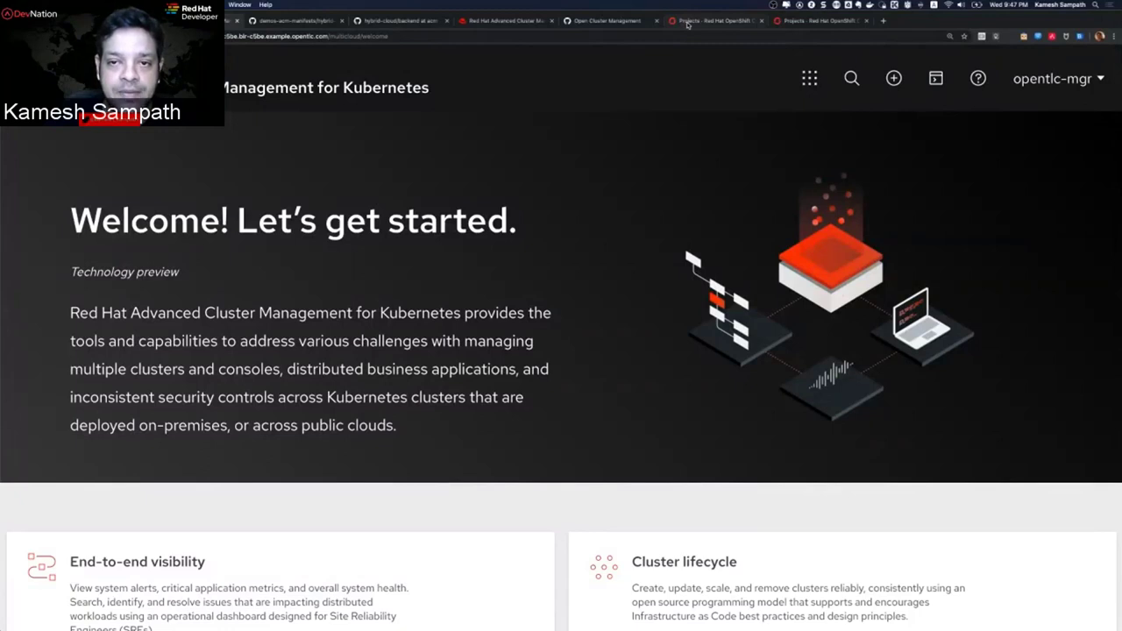
Check the Projects pages and console addresses of the GCP and Azure OpenShift clusters, then return to the Advanced Cluster Management console
click(687, 22)
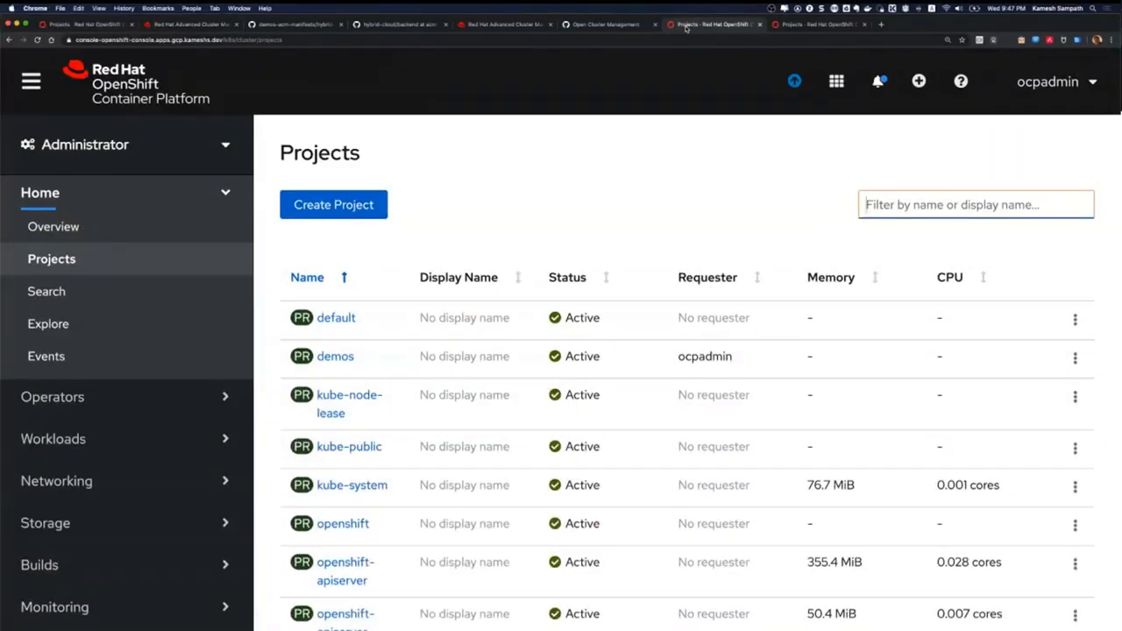
click(177, 40)
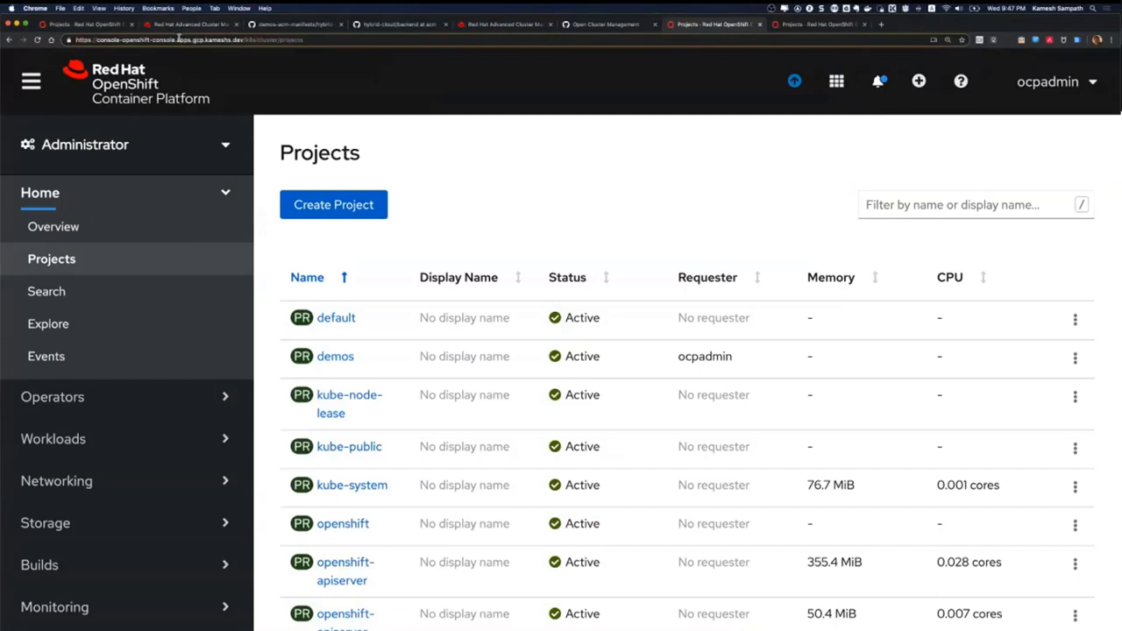
key(ctrl+Tab)
click(224, 42)
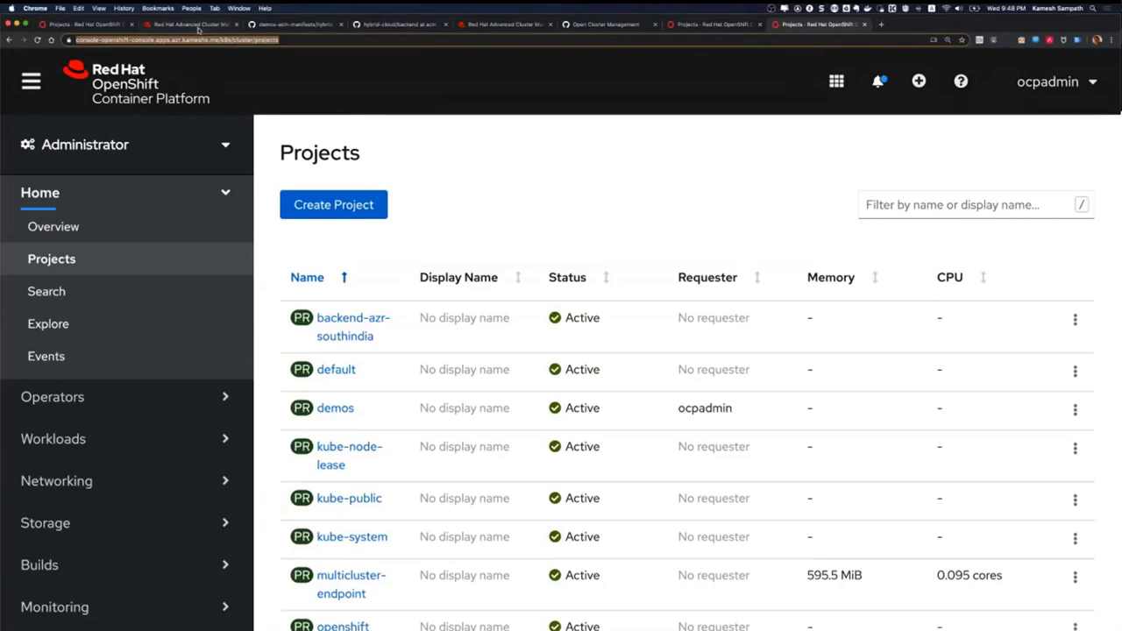
click(198, 27)
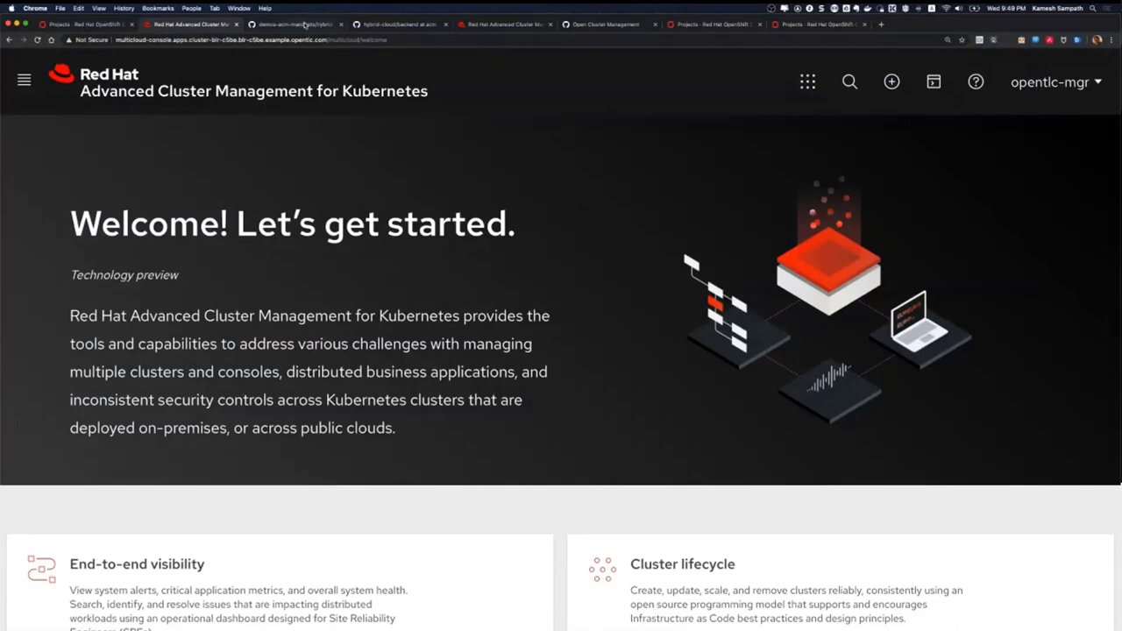
Review the hybrid-demo folder of the demos-acm-manifests repository and the backend folder of the hybrid-cloud repository on GitHub
click(304, 25)
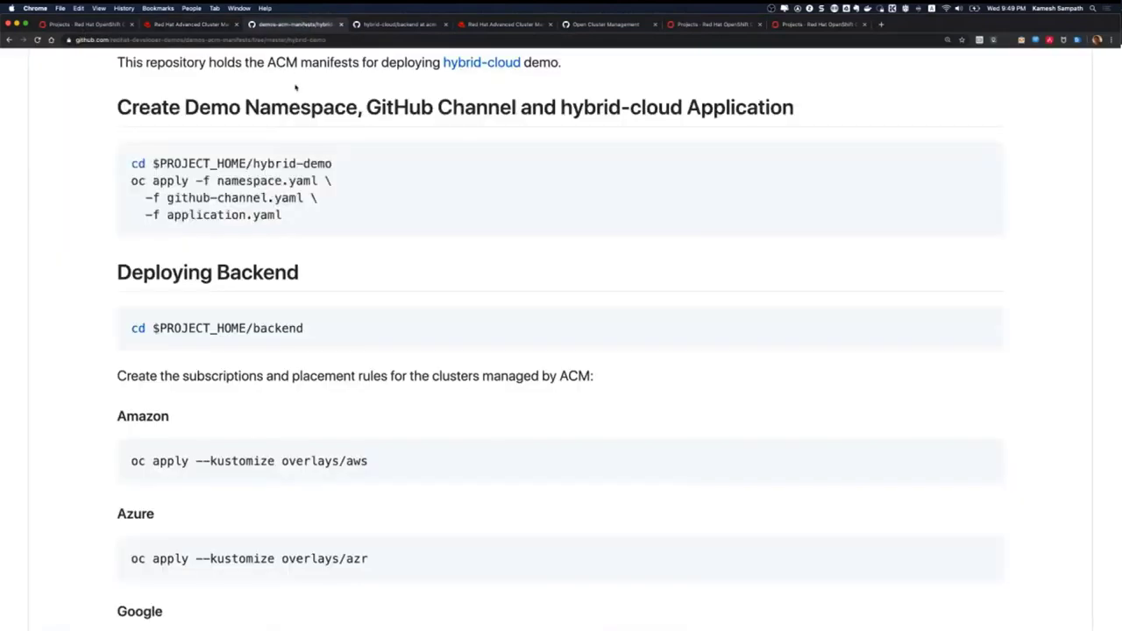
scroll(295, 87, up, 5)
click(249, 40)
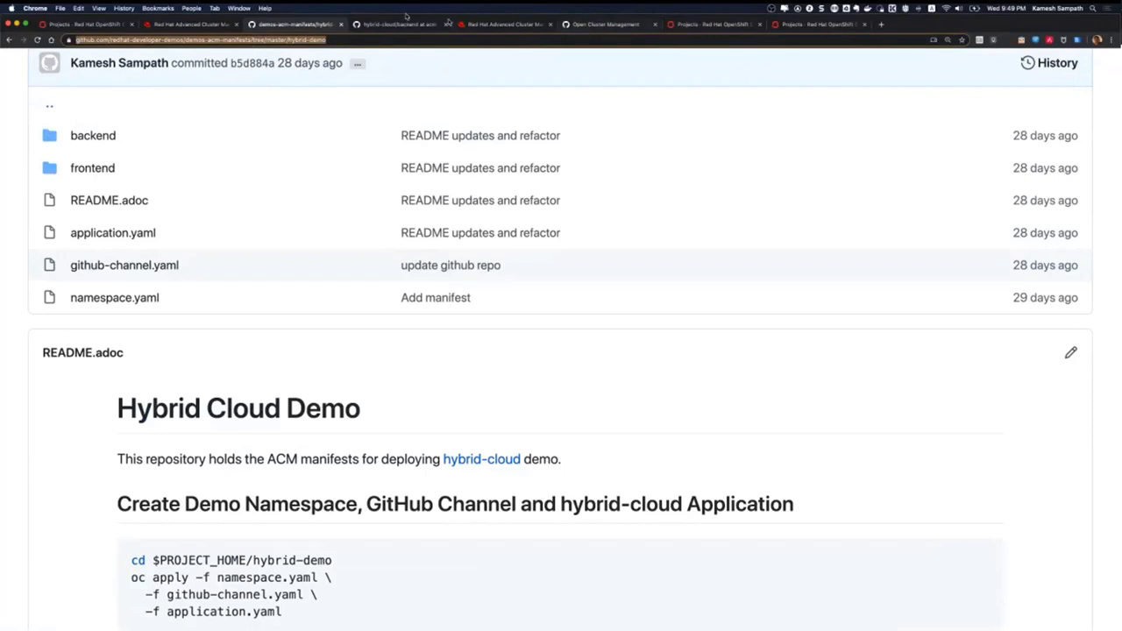
click(379, 25)
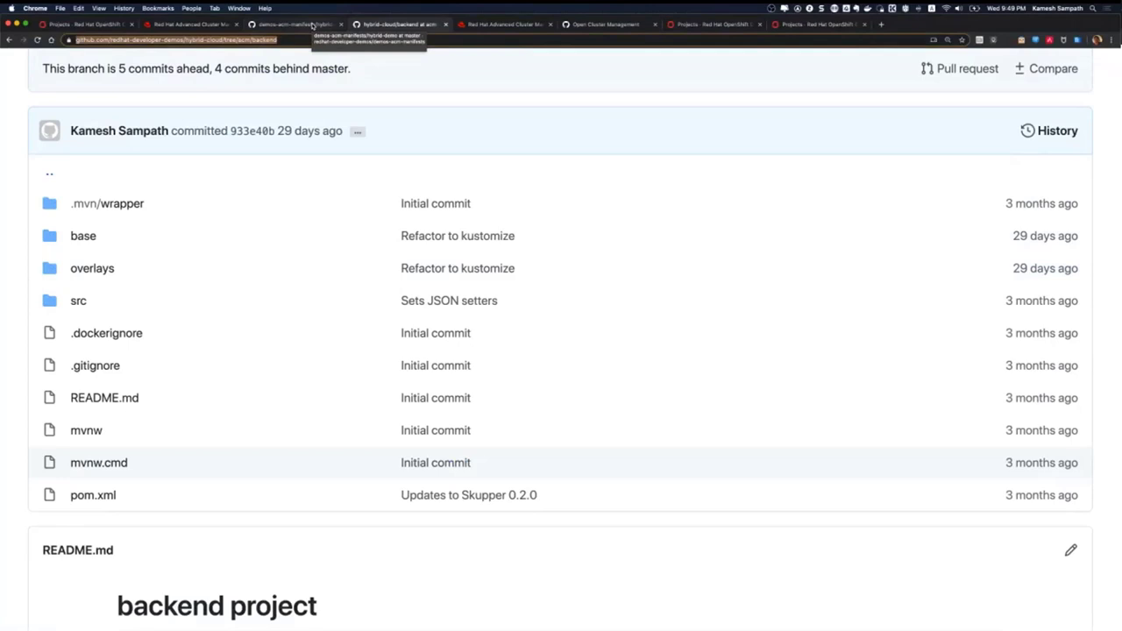
Open the pinned deploy repository of the Open Cluster Management organization on GitHub
click(607, 25)
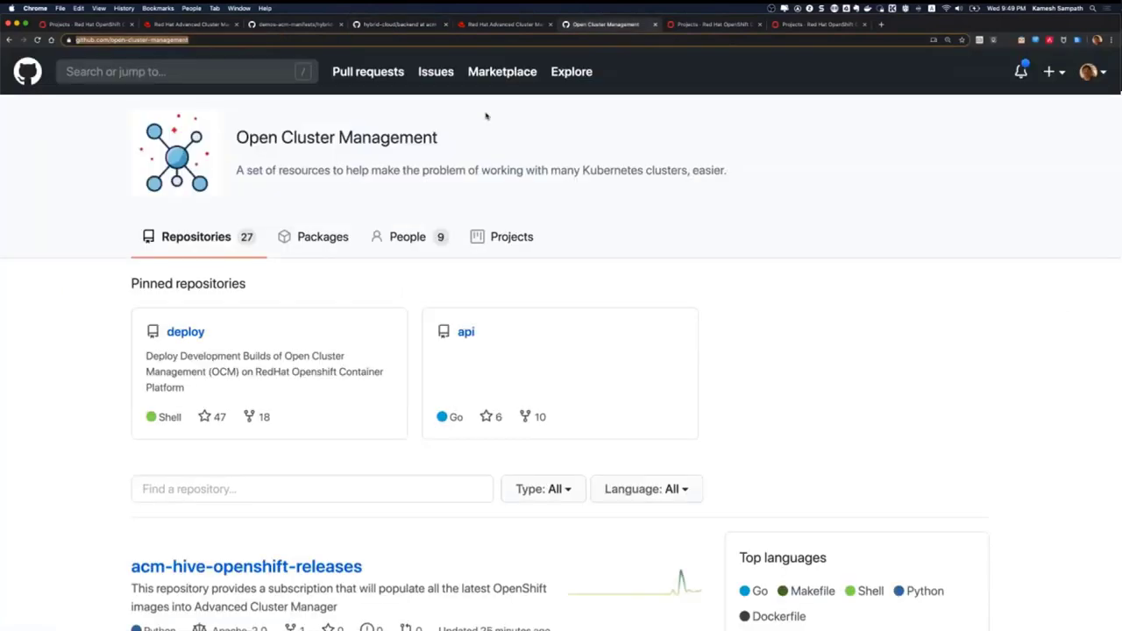
click(232, 40)
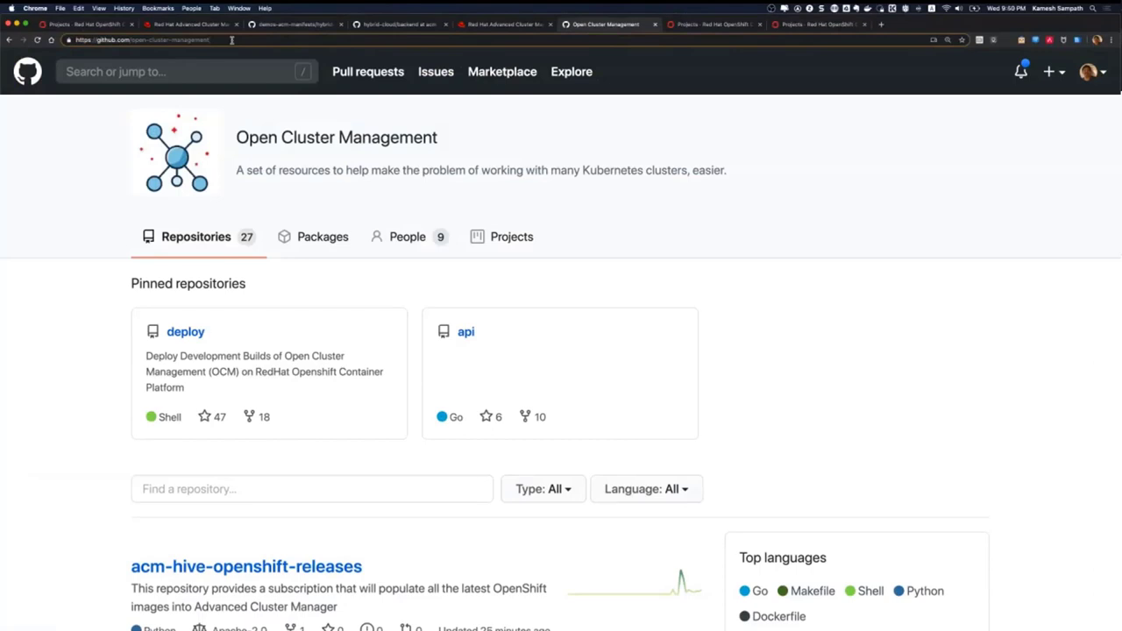
click(199, 336)
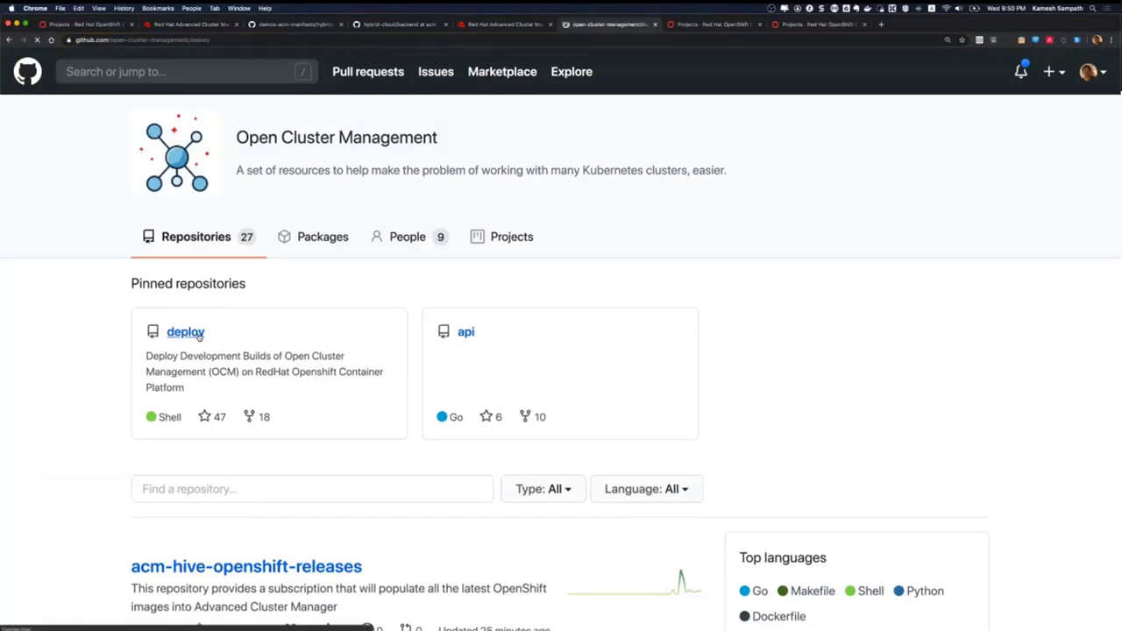
Read the deploy repository's README, covering the architecture diagram, prerequisites, and the repo structure and organization
scroll(199, 337, down, 10)
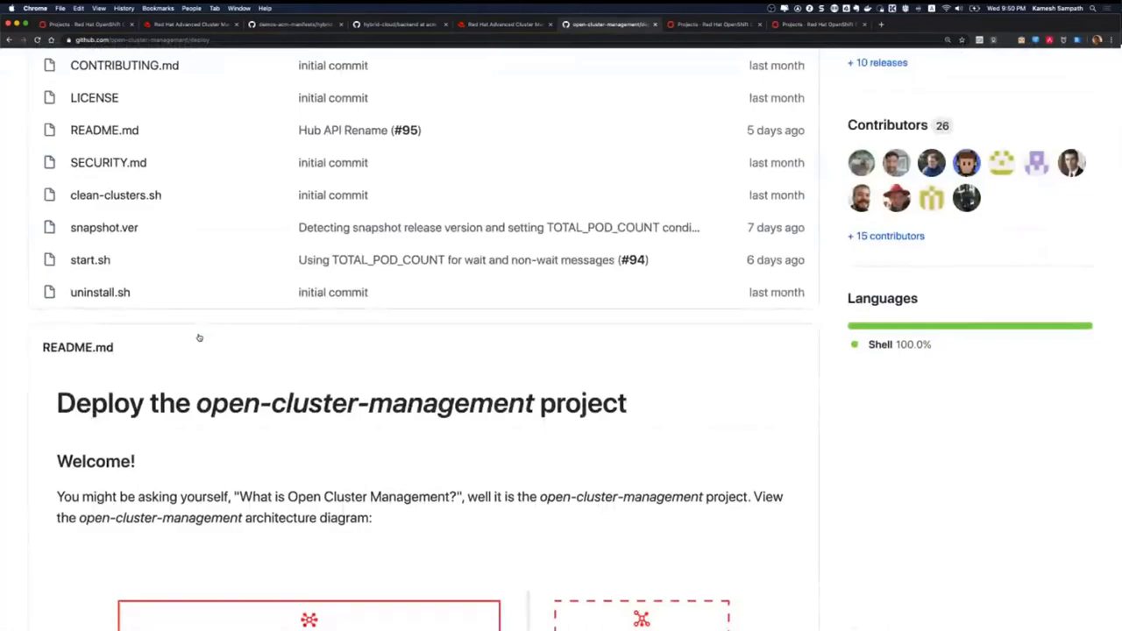
scroll(199, 338, down, 5)
scroll(199, 338, down, 10)
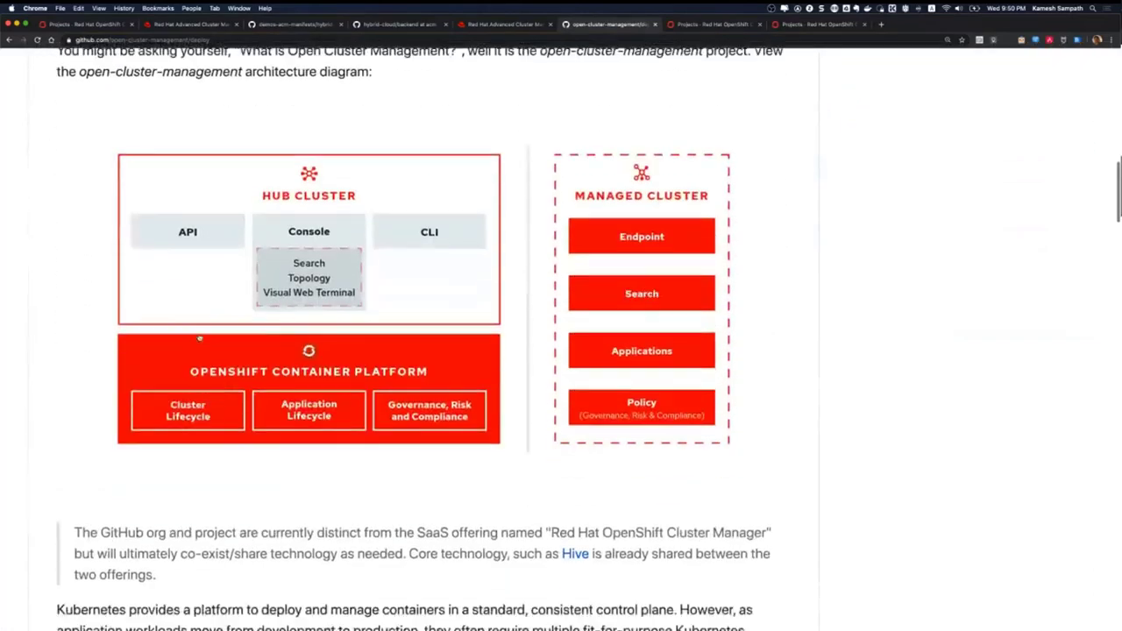
scroll(199, 338, down, 18)
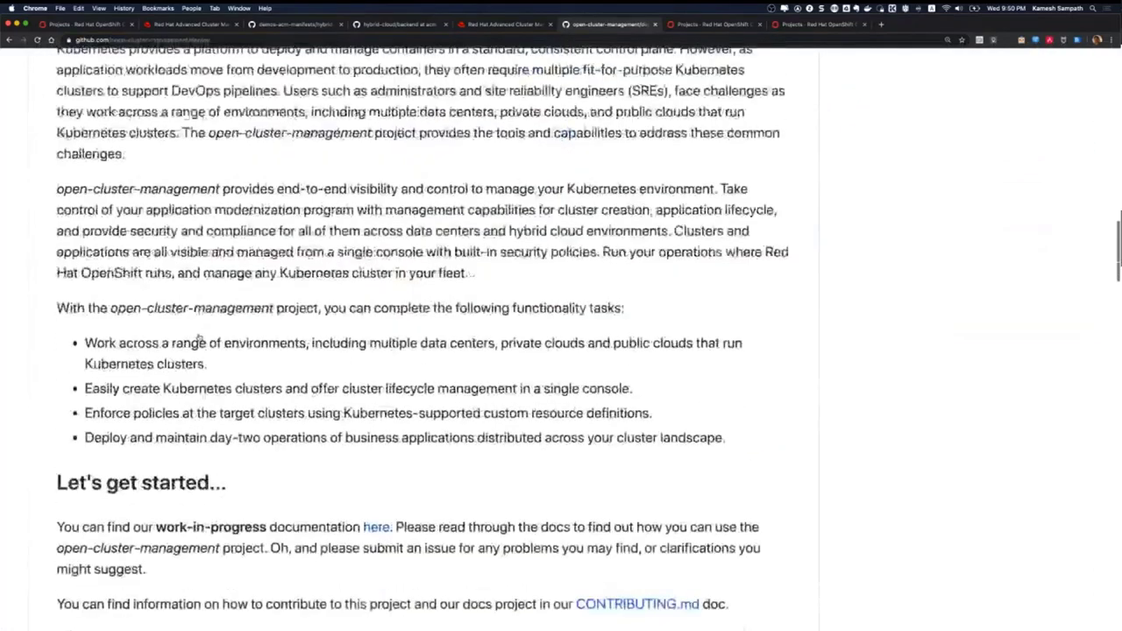
scroll(199, 337, down, 4)
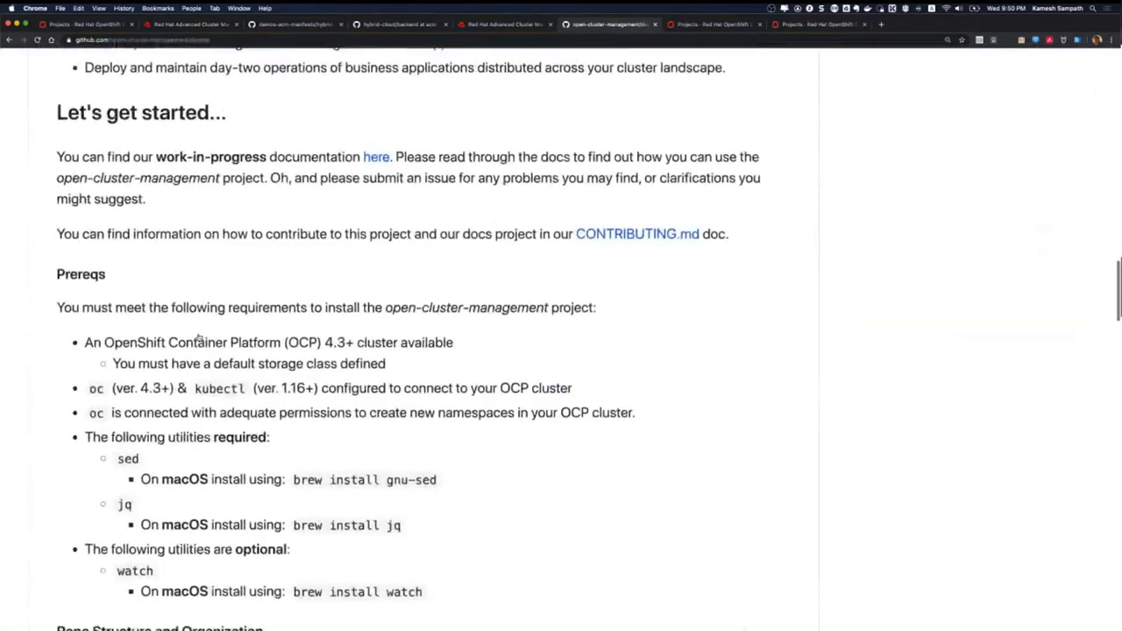
scroll(199, 338, down, 6)
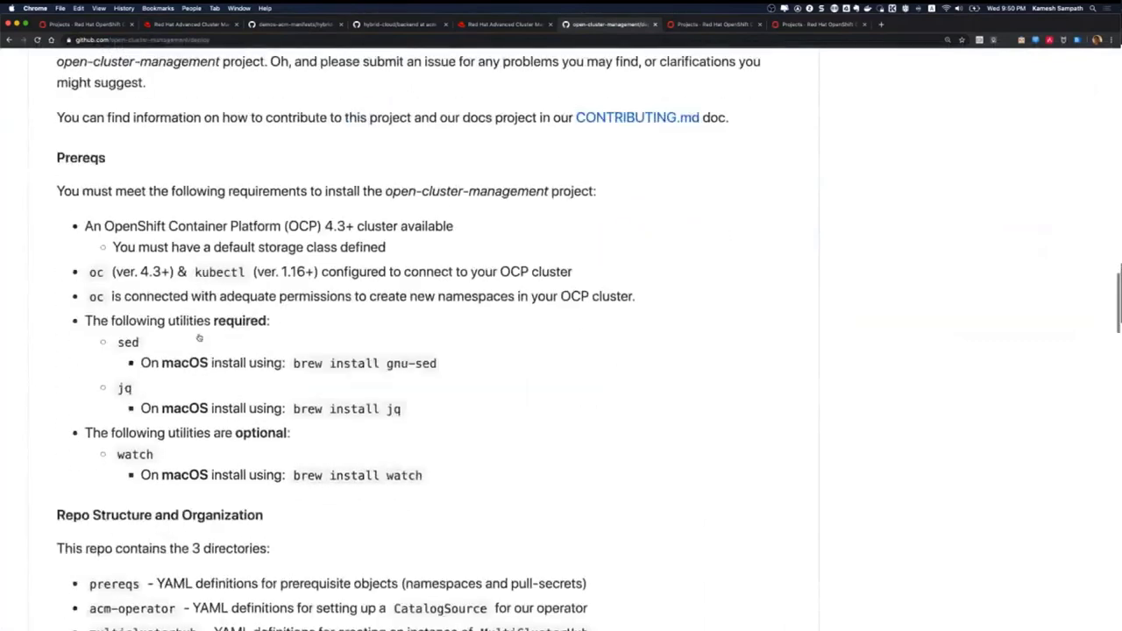
scroll(199, 338, down, 5)
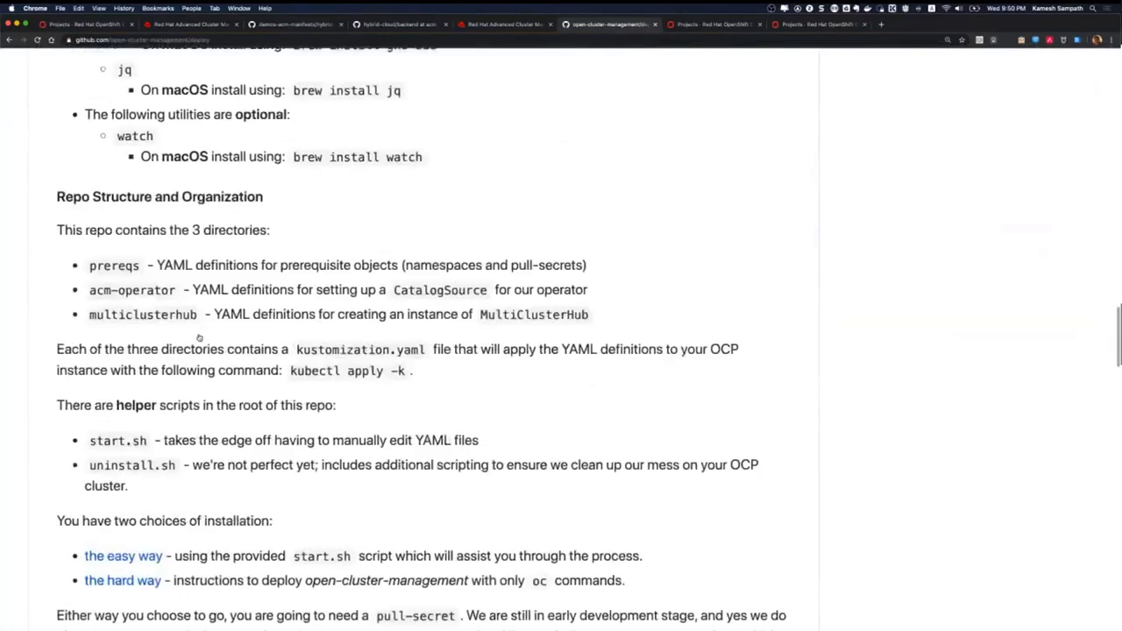
scroll(199, 337, up, 15)
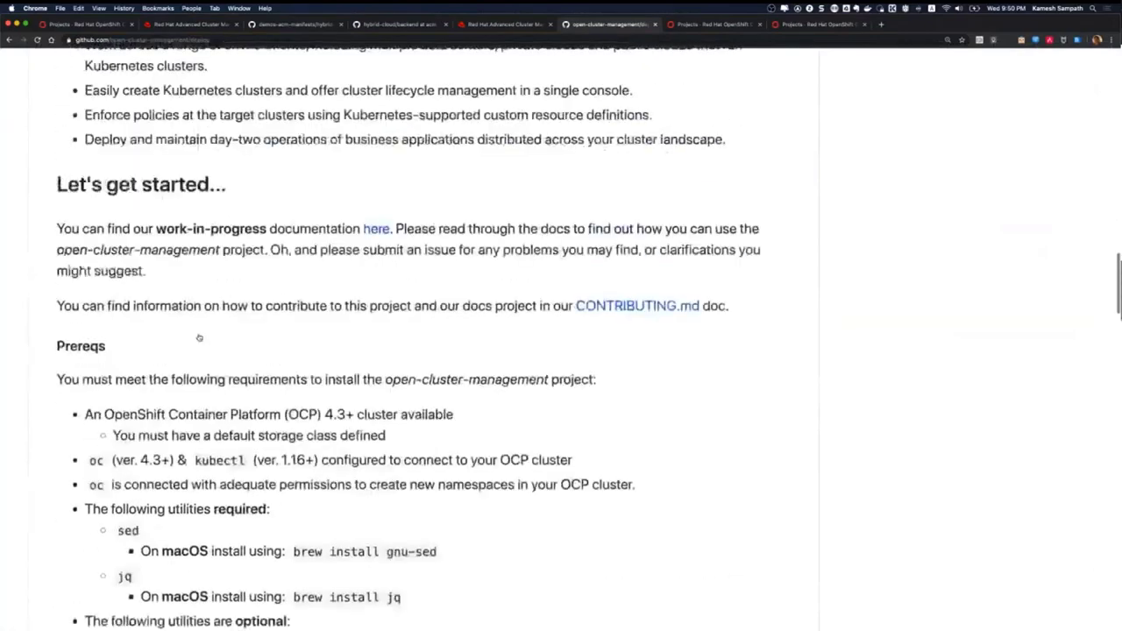
scroll(199, 337, up, 9)
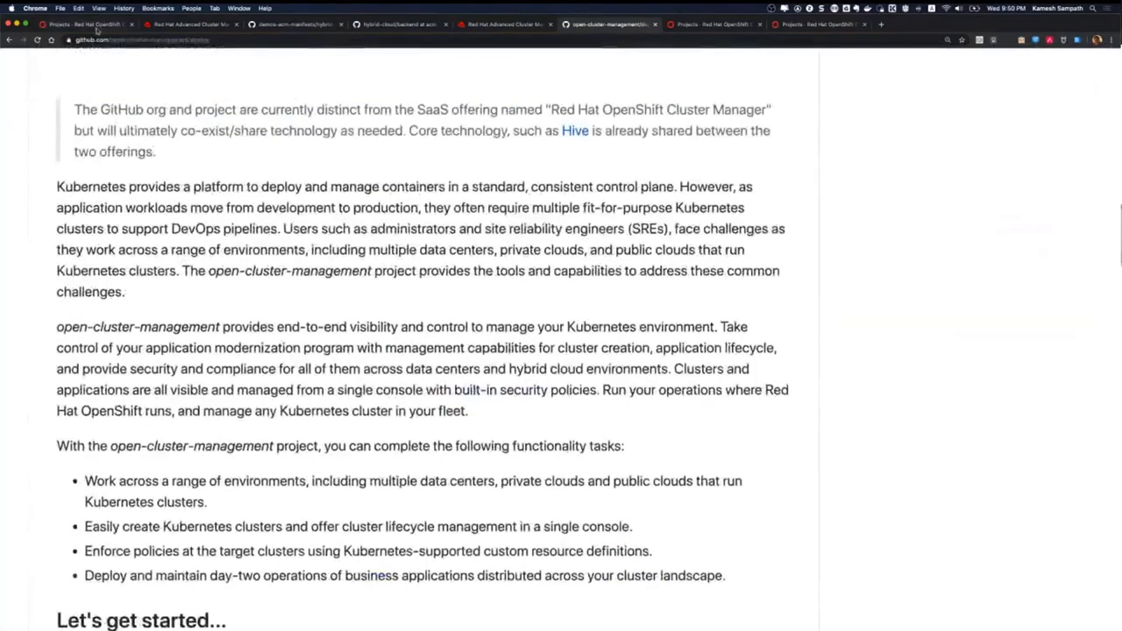
Open OperatorHub in the hub cluster's OpenShift console and filter the operators by "Ad"
click(98, 28)
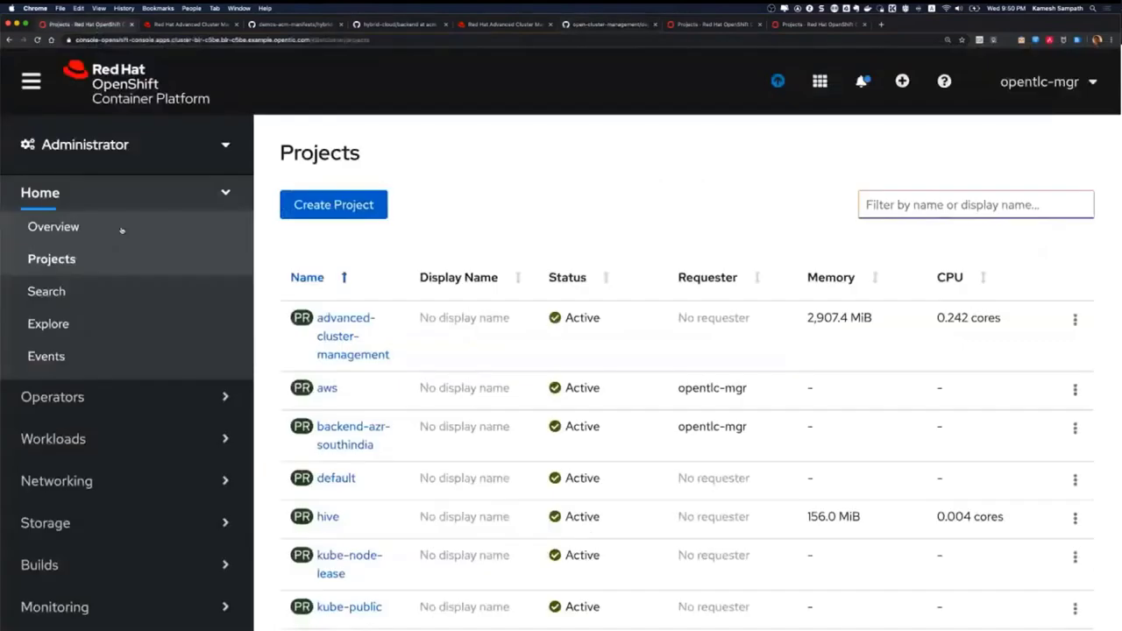
click(108, 396)
click(100, 432)
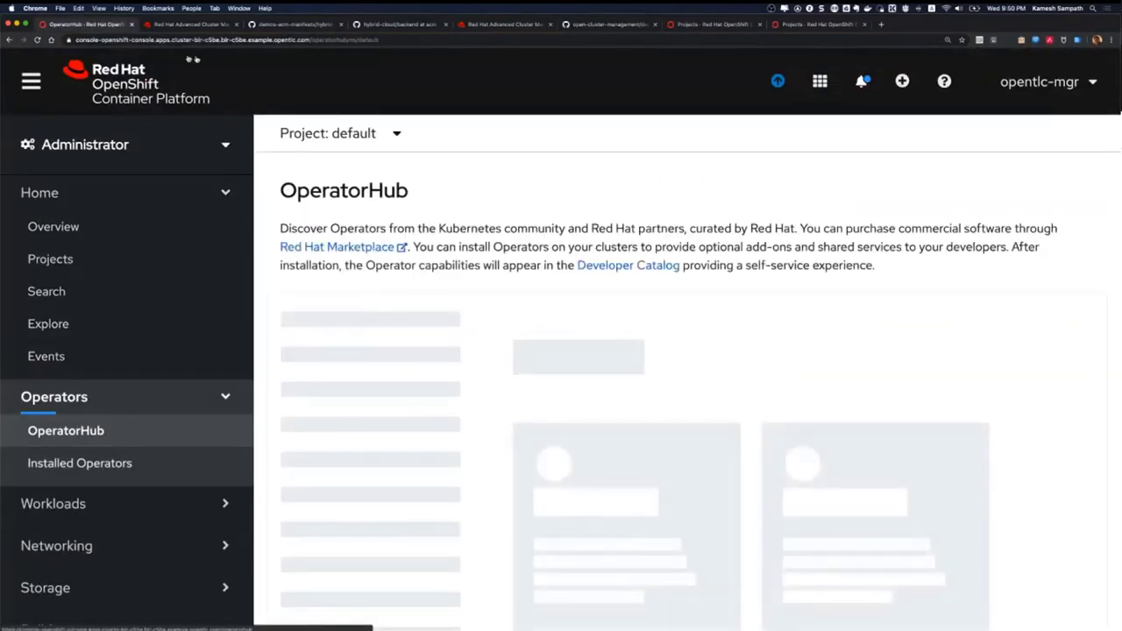
text(ac)
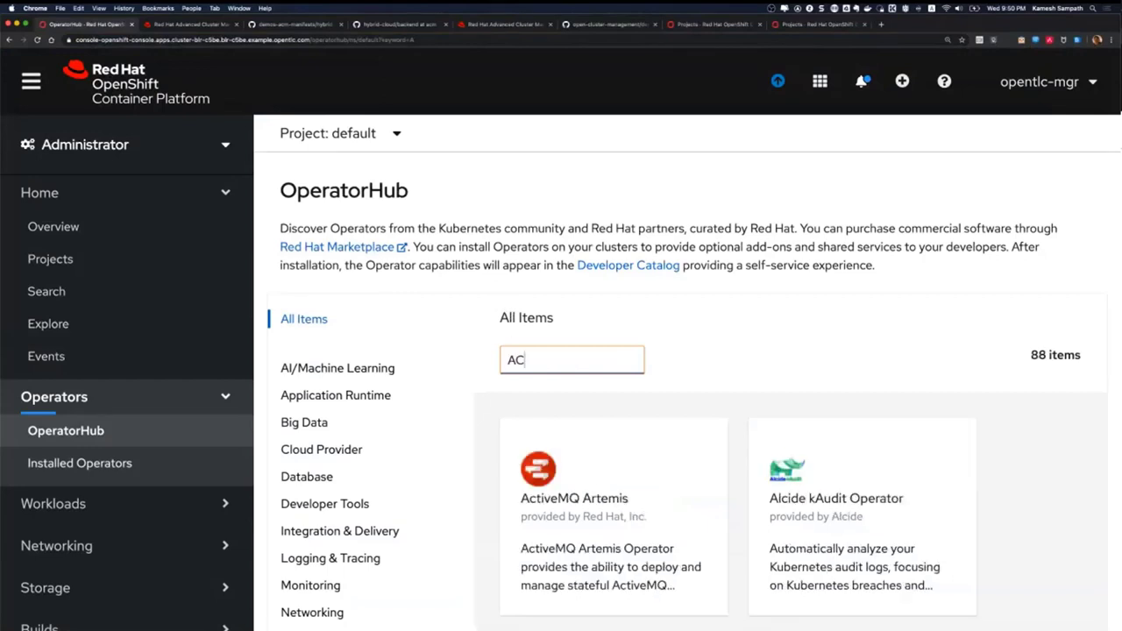
key(BackSpace)
text(a)
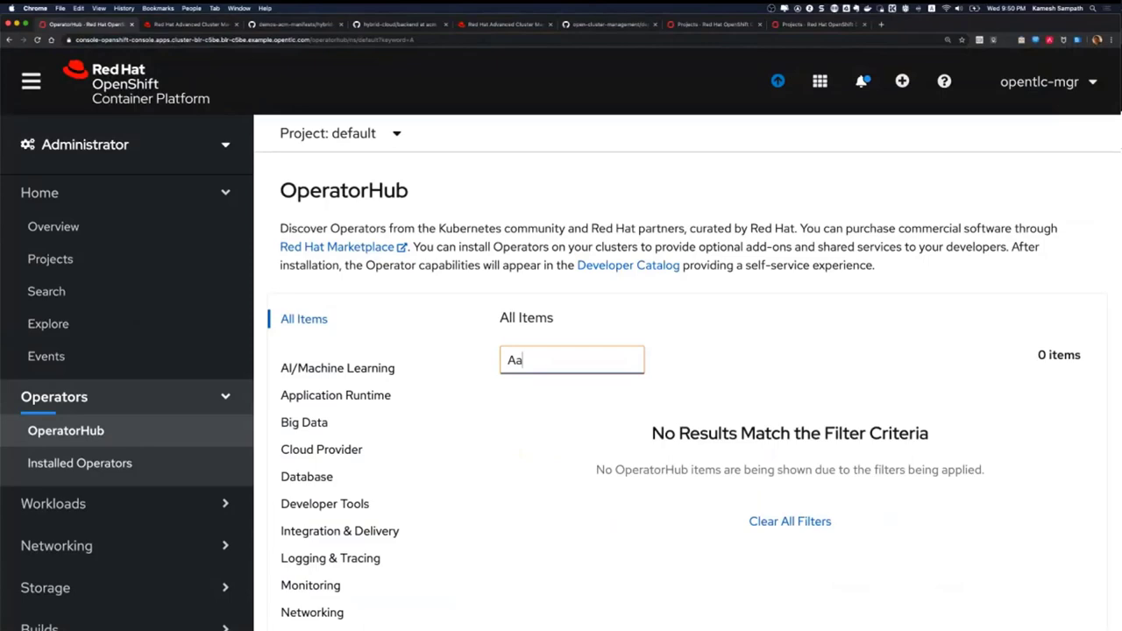
key(BackSpace)
text(d)
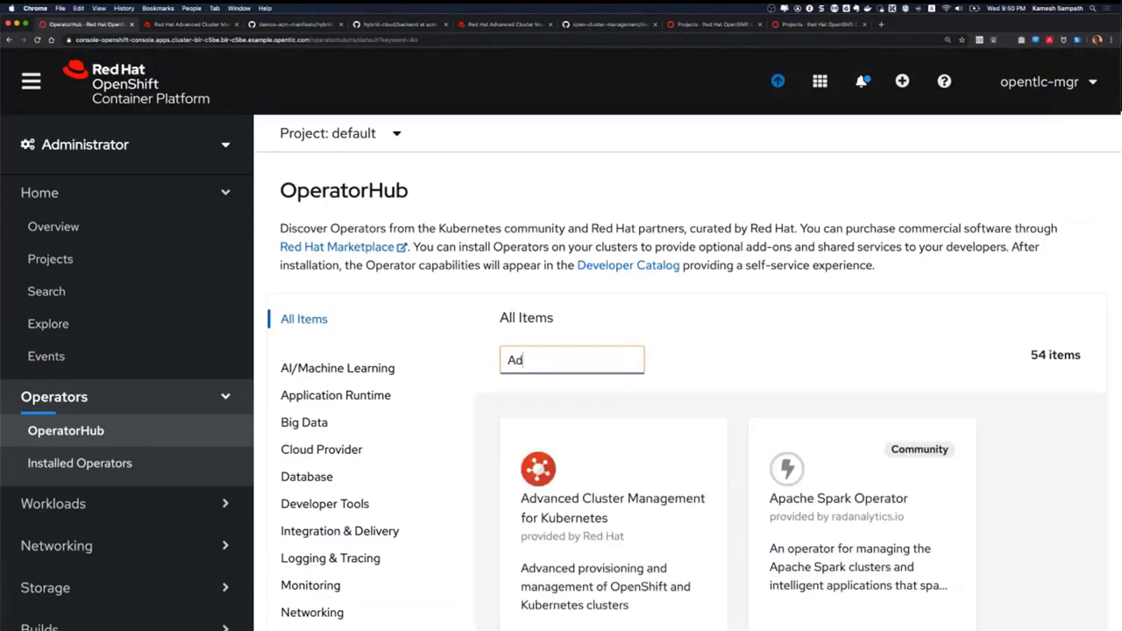
Read the description and How to Install section of the Advanced Cluster Management for Kubernetes operator, then close its details
click(664, 518)
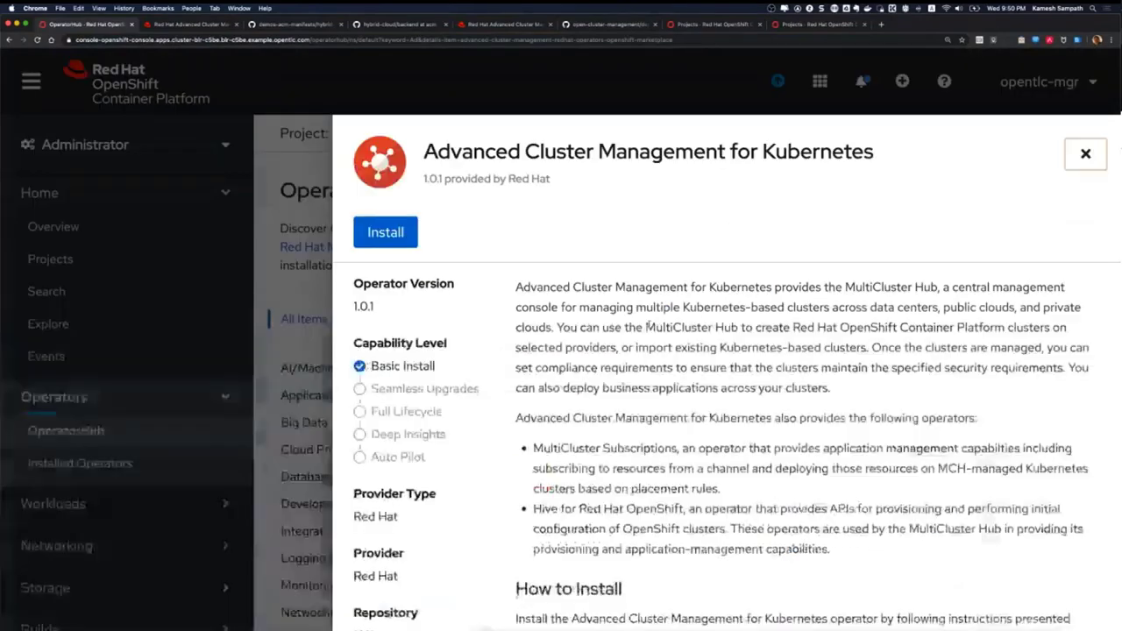
scroll(647, 325, down, 1)
scroll(647, 325, up, 1)
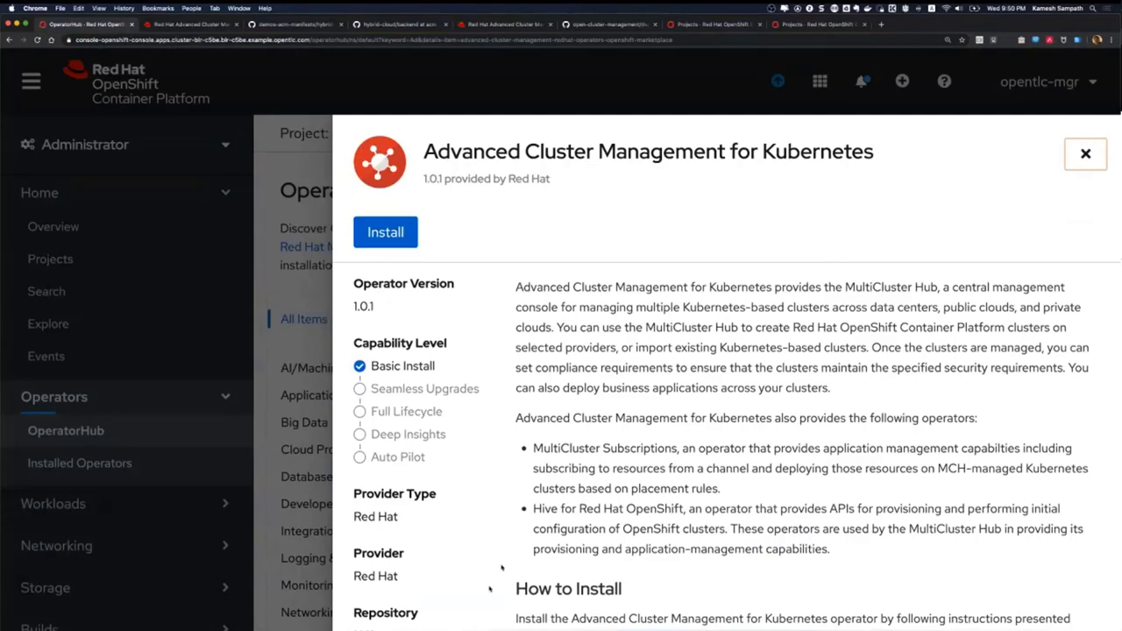
scroll(518, 561, down, 5)
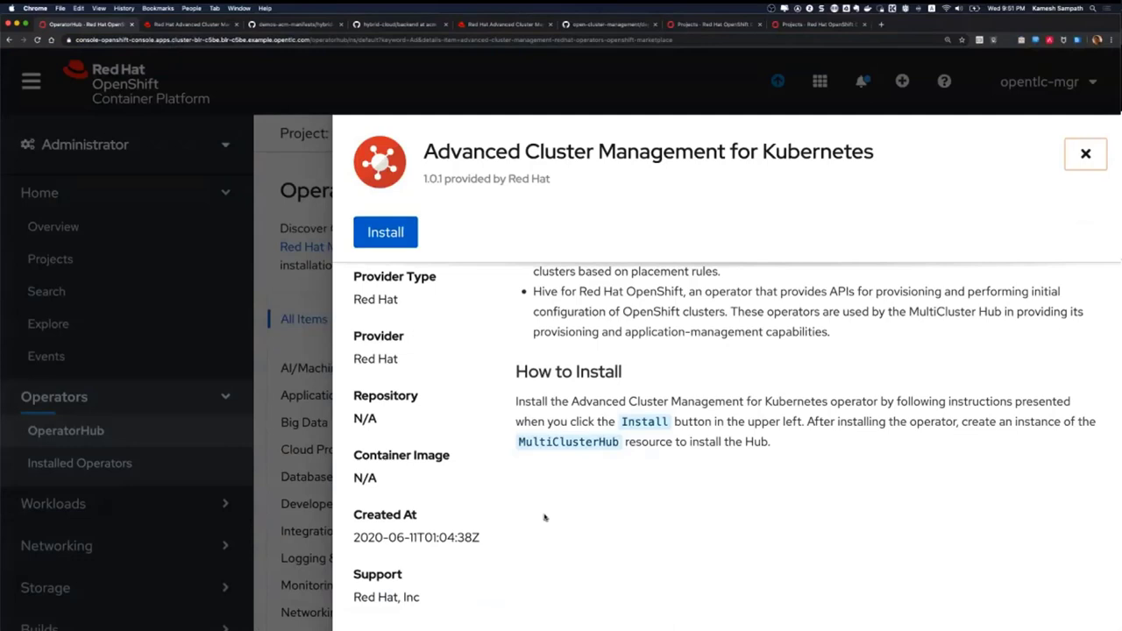
click(1086, 160)
Open the details of the installed Advanced Cluster Management for Kubernetes operator in the advanced-cluster-management project
click(119, 462)
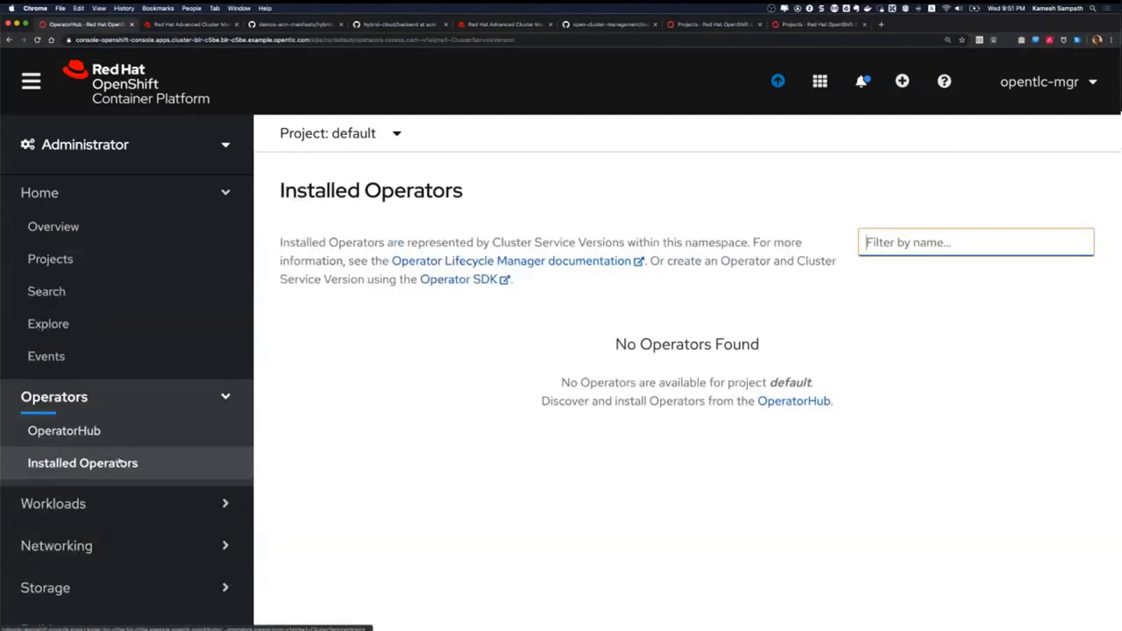
click(374, 136)
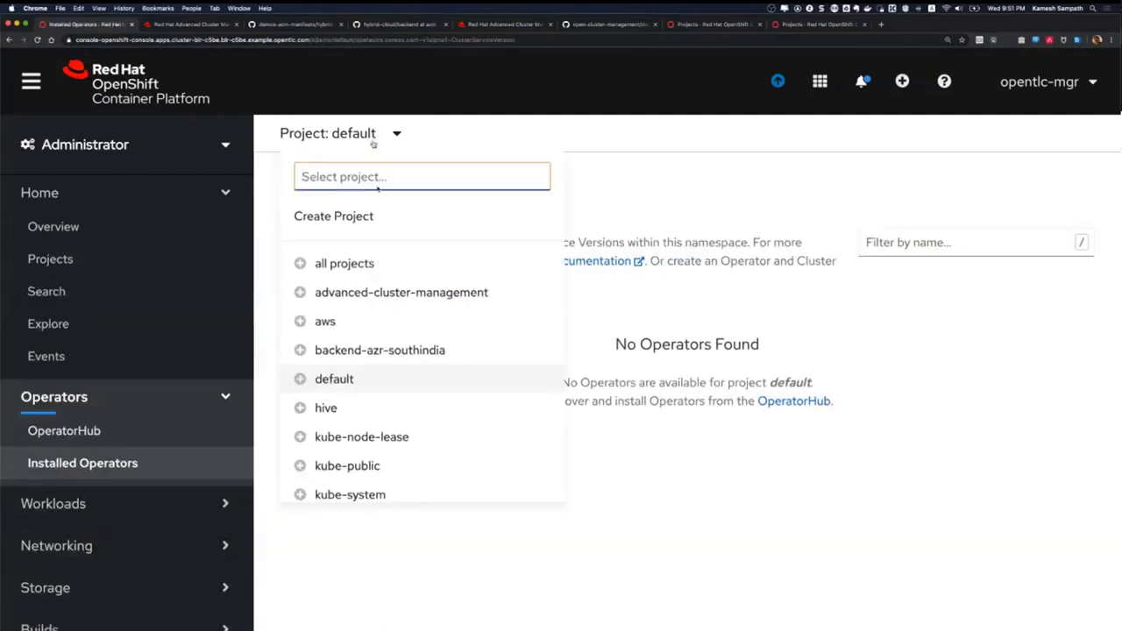
click(377, 292)
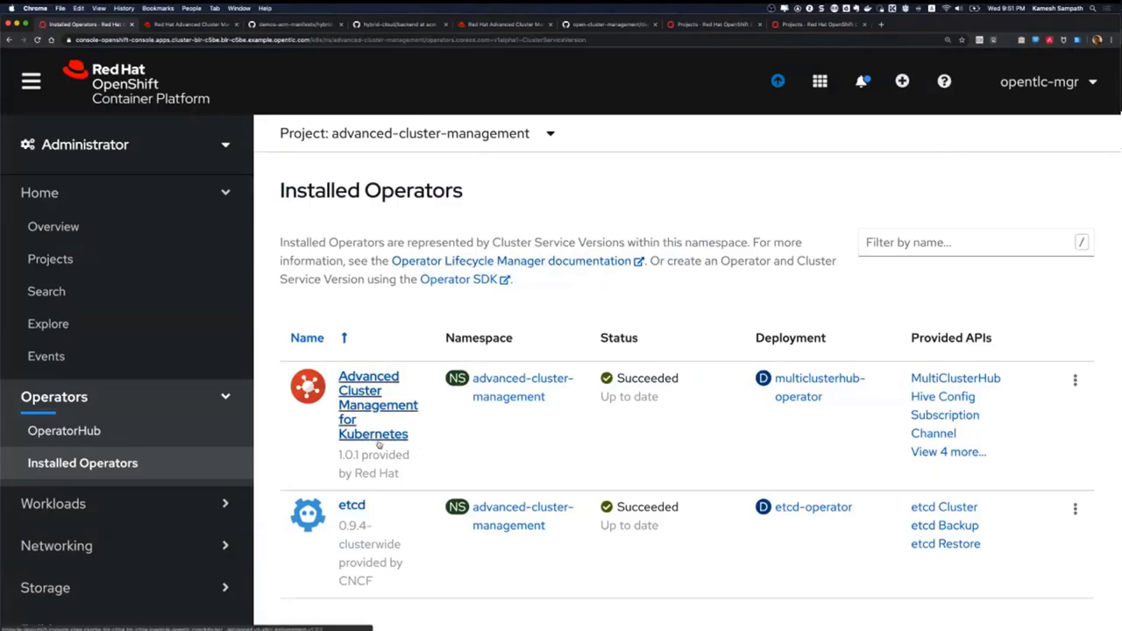
click(366, 386)
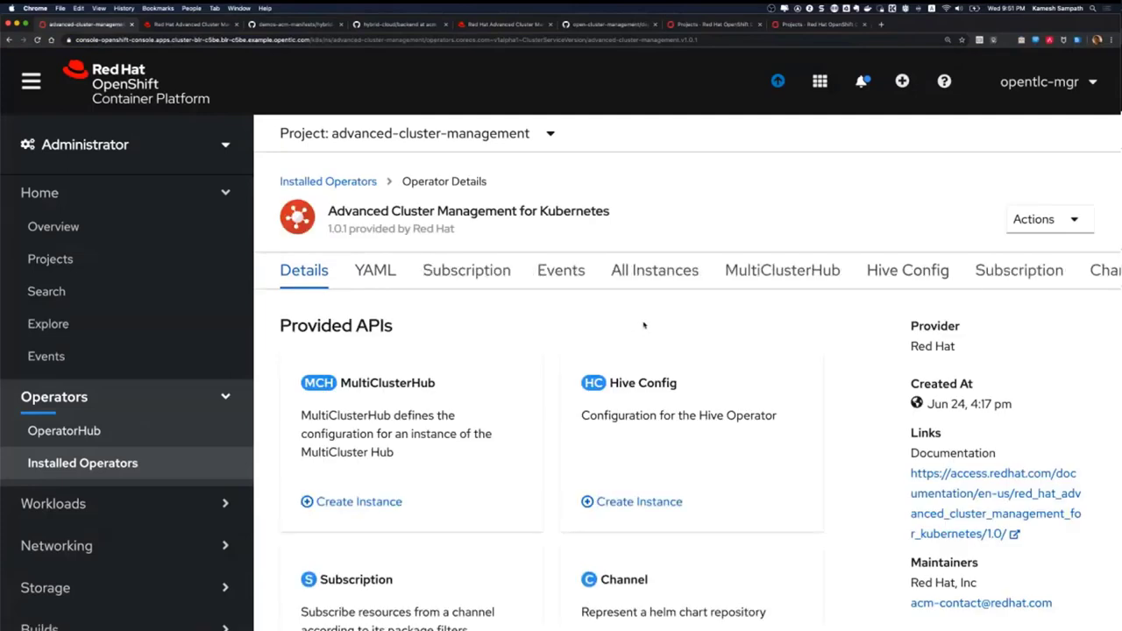
Inspect the imagePullSecret setting in a new MultiClusterHub's YAML, cancel the creation, and return to the installed operators
click(782, 273)
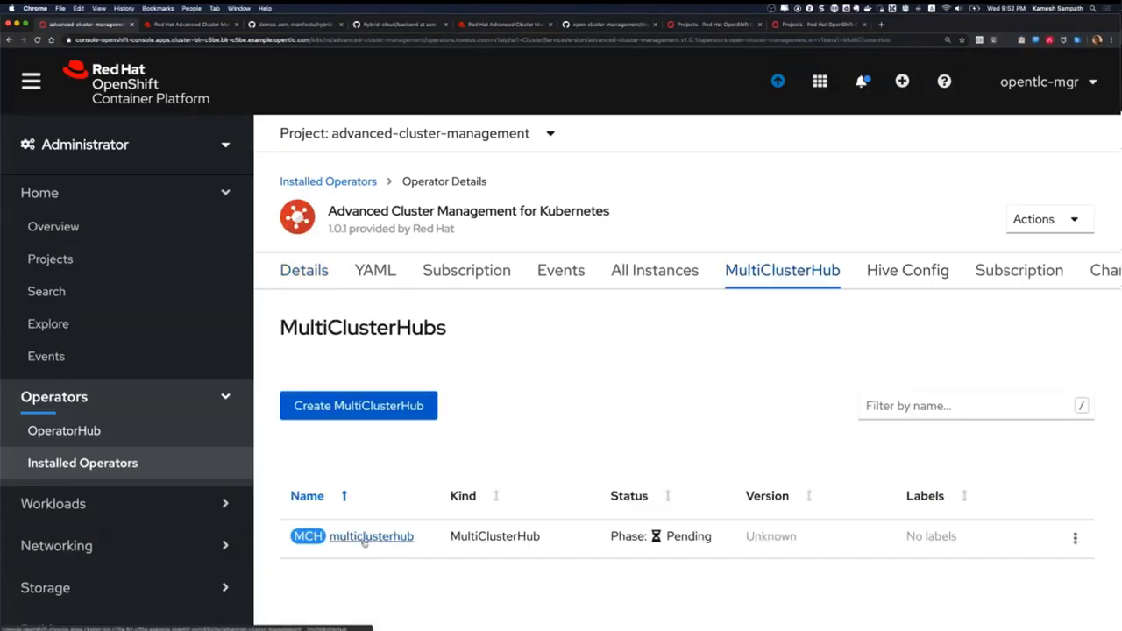
click(379, 407)
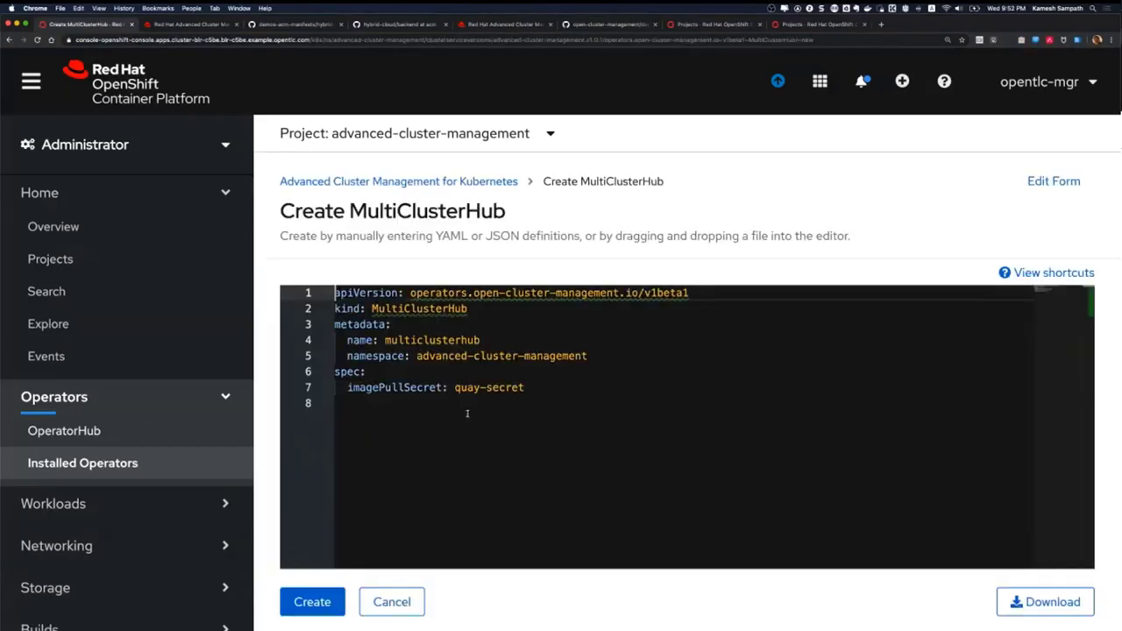
click(455, 387)
drag(455, 387, 527, 388)
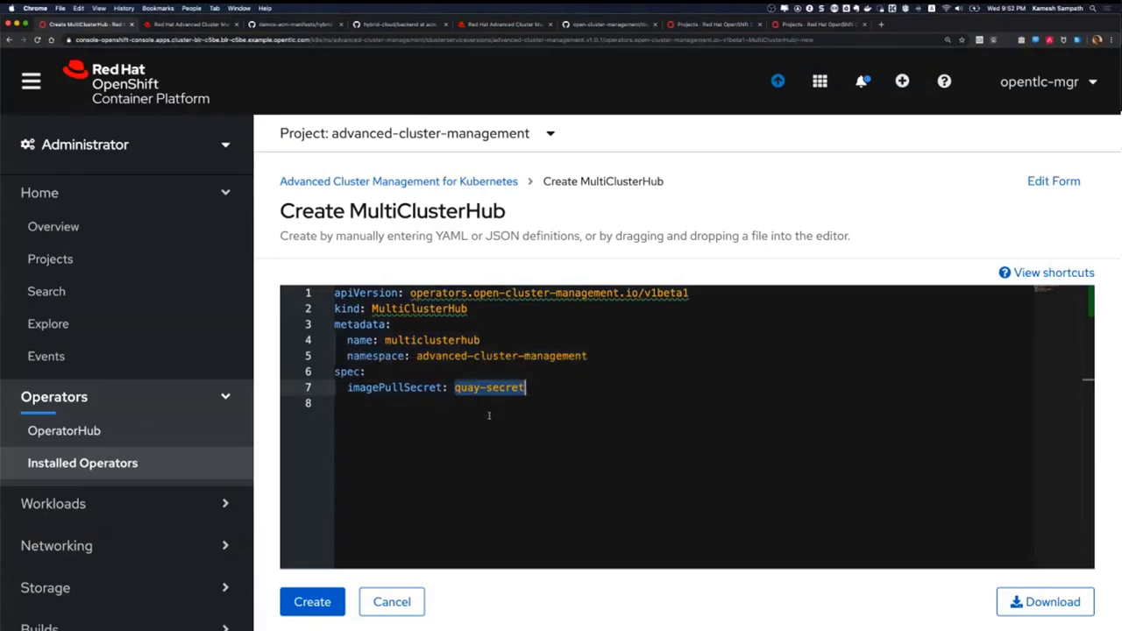
click(392, 602)
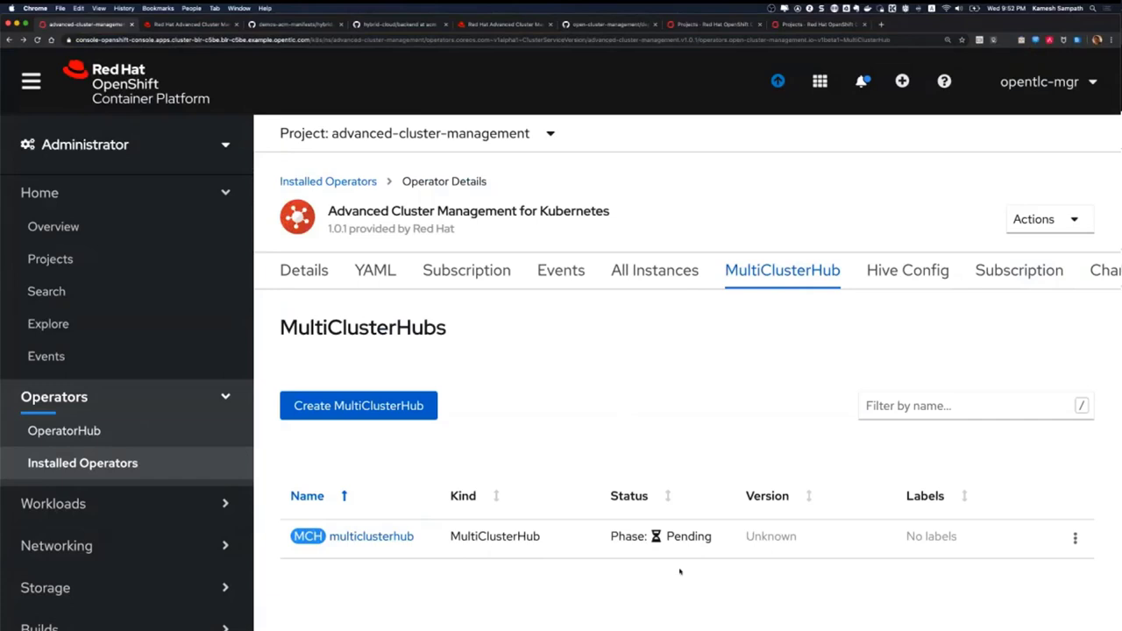
click(162, 463)
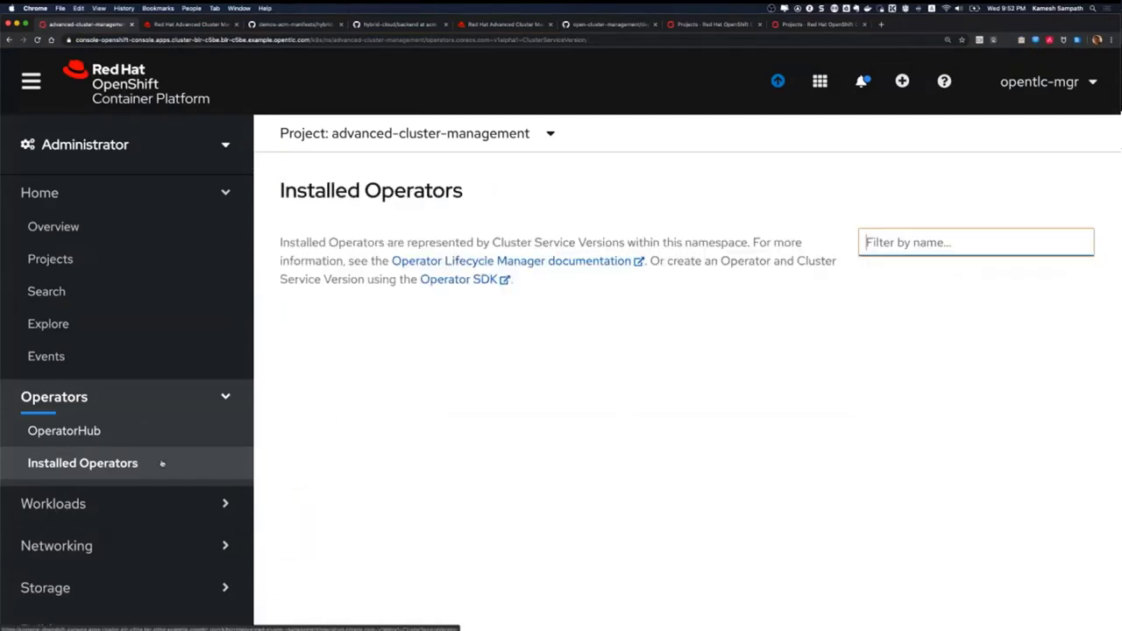
Open the pods list of the advanced-cluster-management project and examine how many items it contains
click(167, 499)
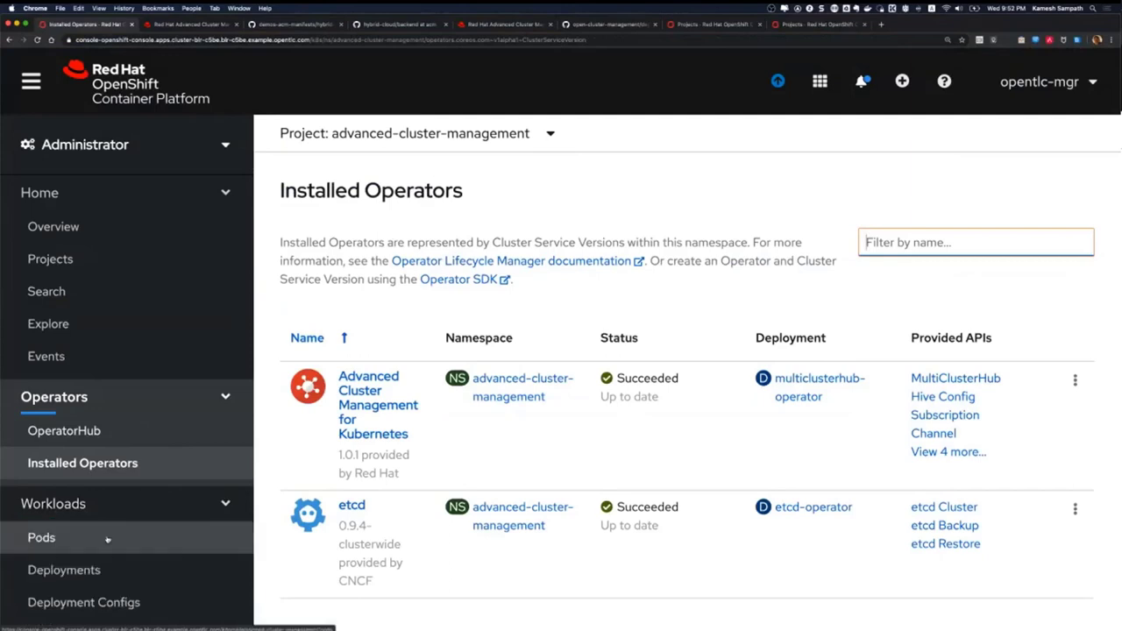
click(107, 539)
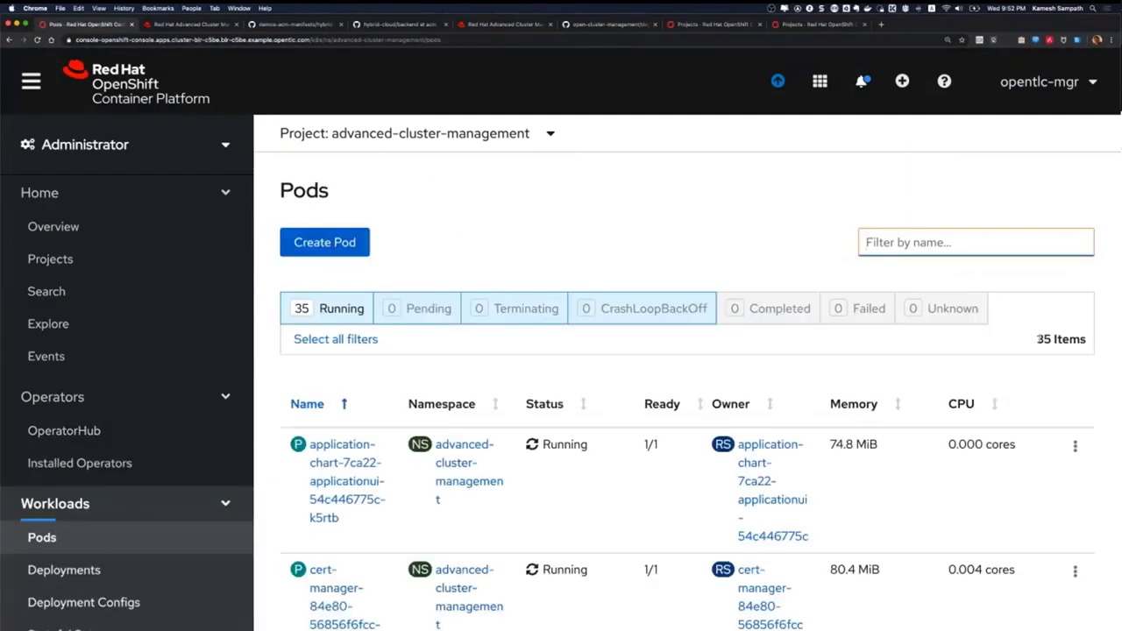
drag(1038, 339, 1050, 340)
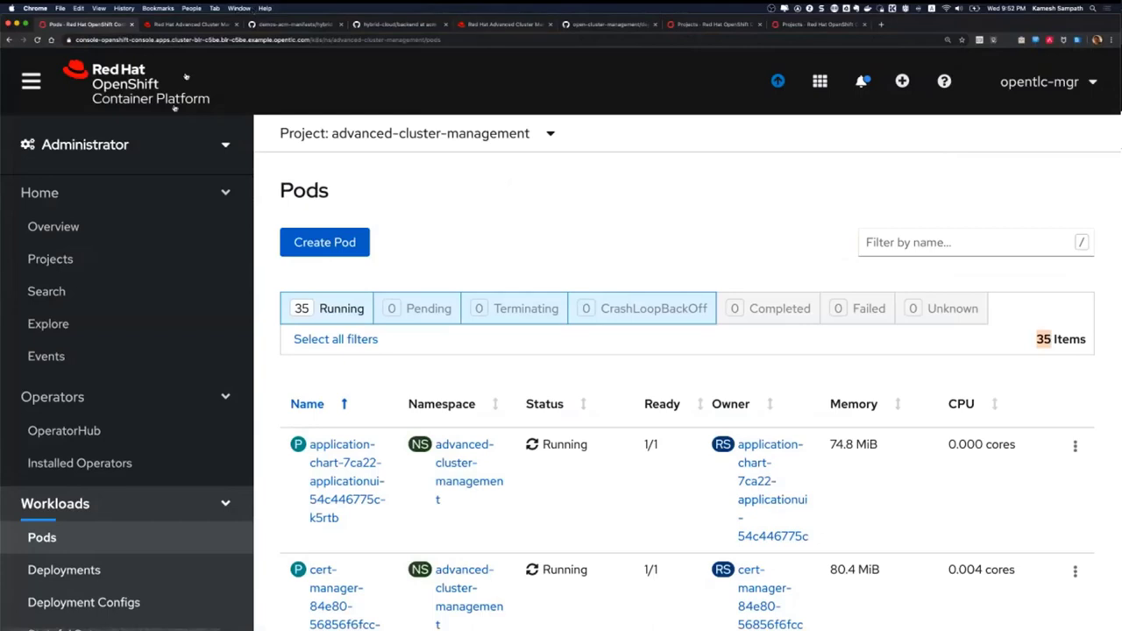
Display the networking routes of the advanced-cluster-management project to find the multicloud console's address
scroll(147, 275, down, 5)
scroll(148, 274, down, 5)
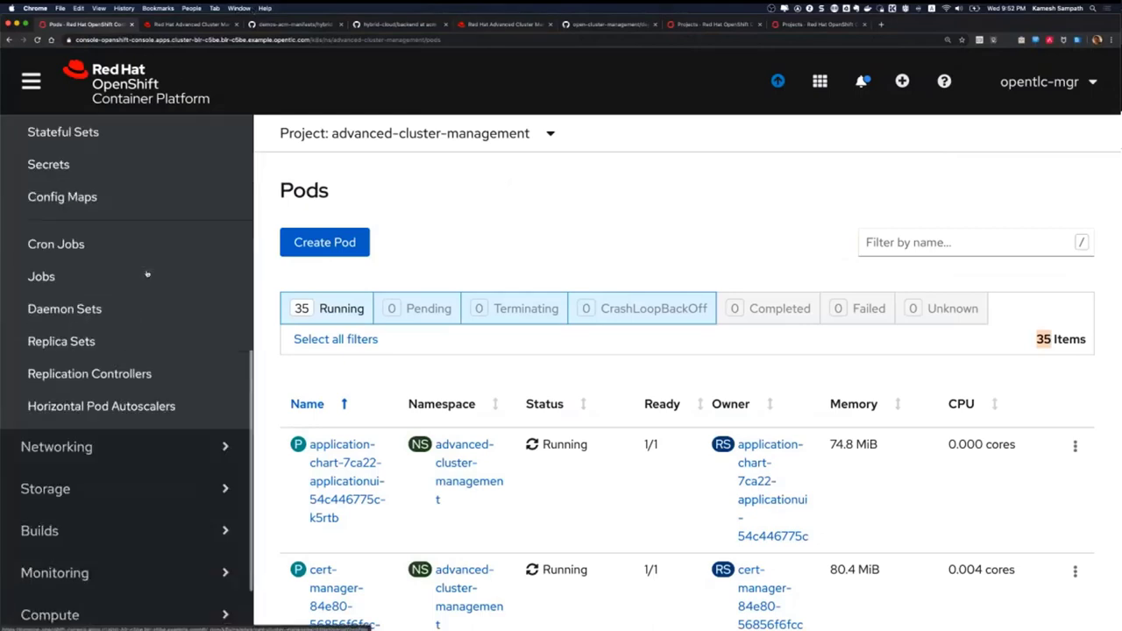
click(81, 427)
click(62, 496)
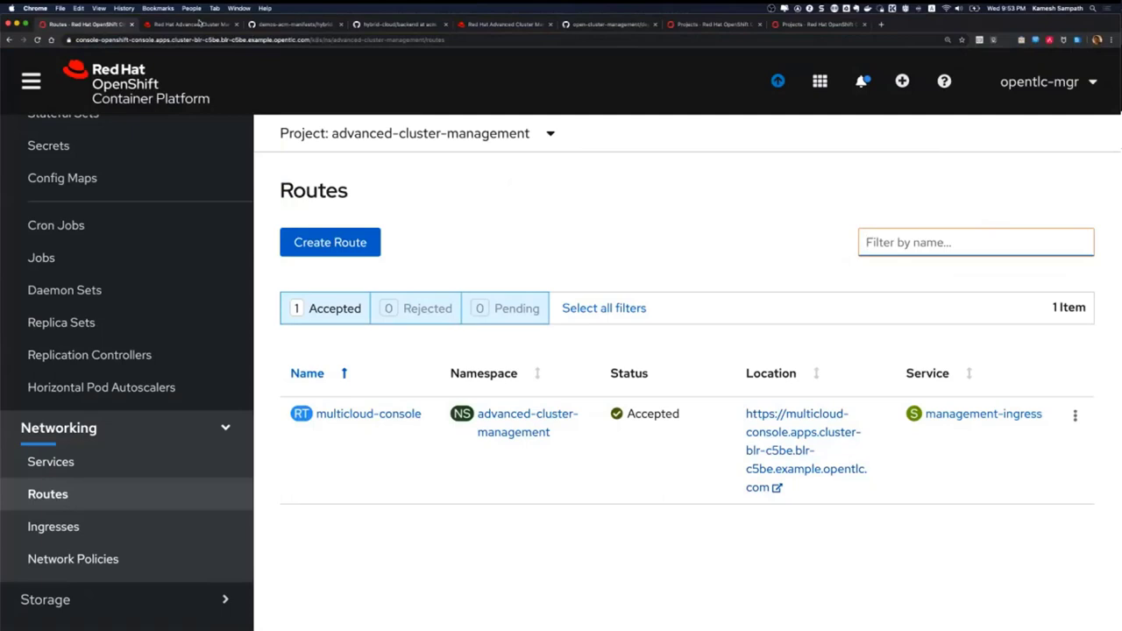
Switch to the Advanced Cluster Management console and open the overview of the observed environments
click(198, 24)
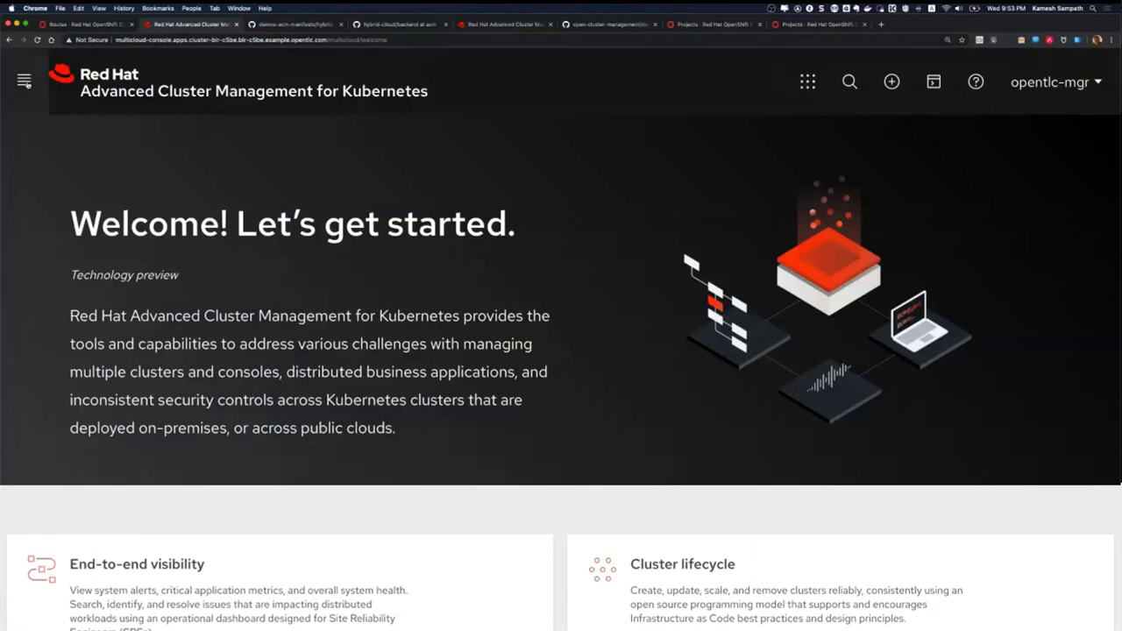
click(24, 81)
click(120, 186)
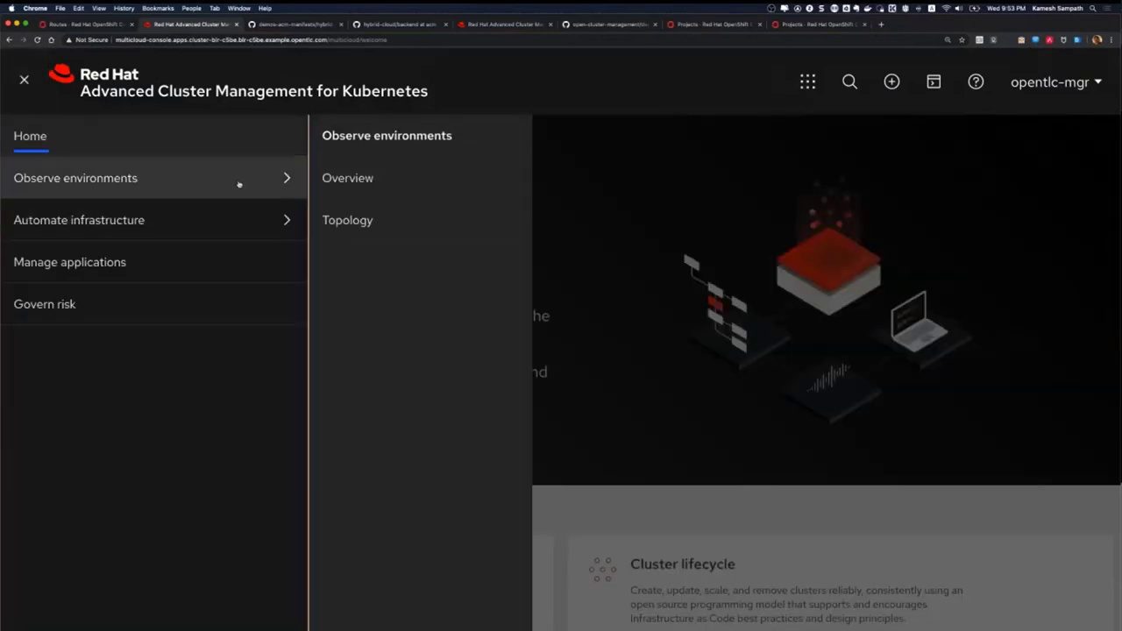
click(364, 191)
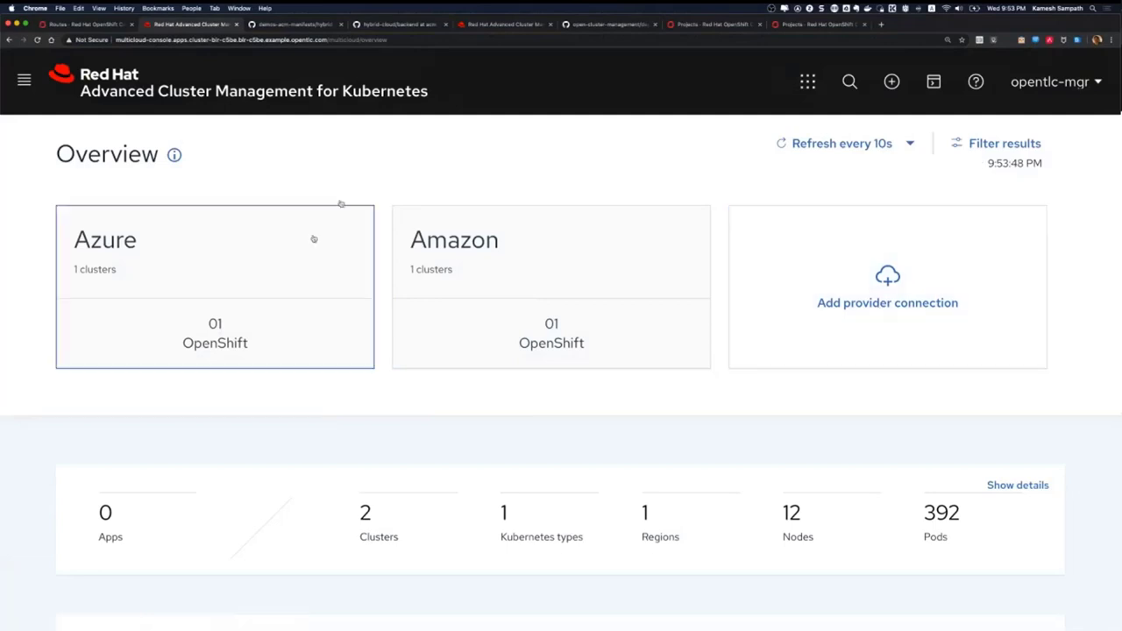
Open the list of managed clusters in the infrastructure automation area
click(24, 80)
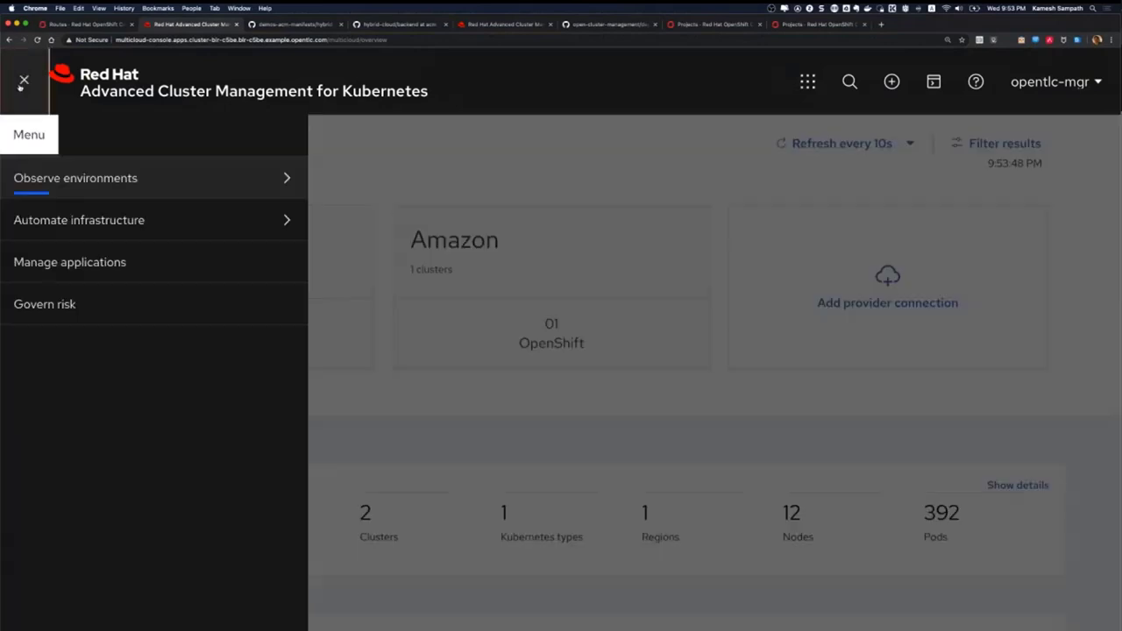
mouse_move(83, 221)
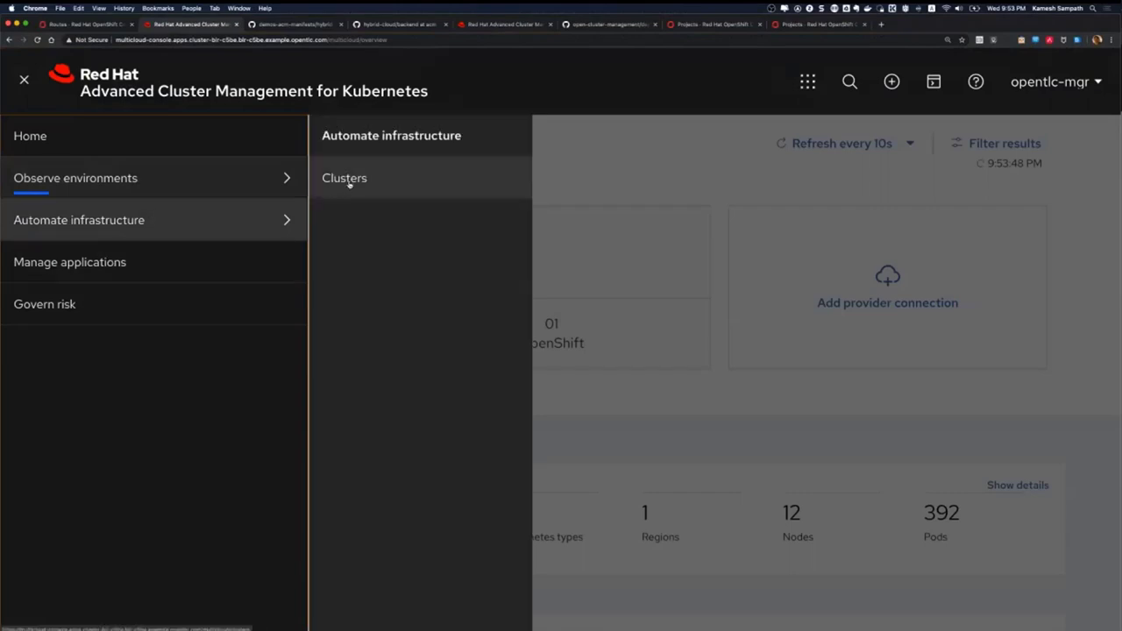
click(348, 181)
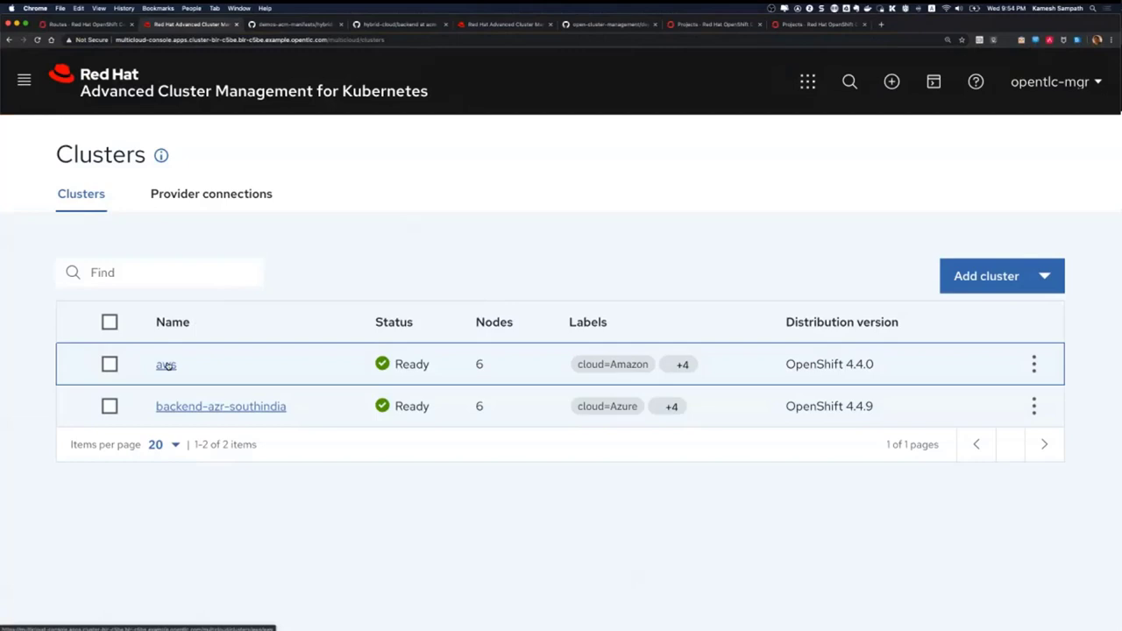
Start creating a new cluster and look at the cluster name and base DNS domain fields
click(1046, 277)
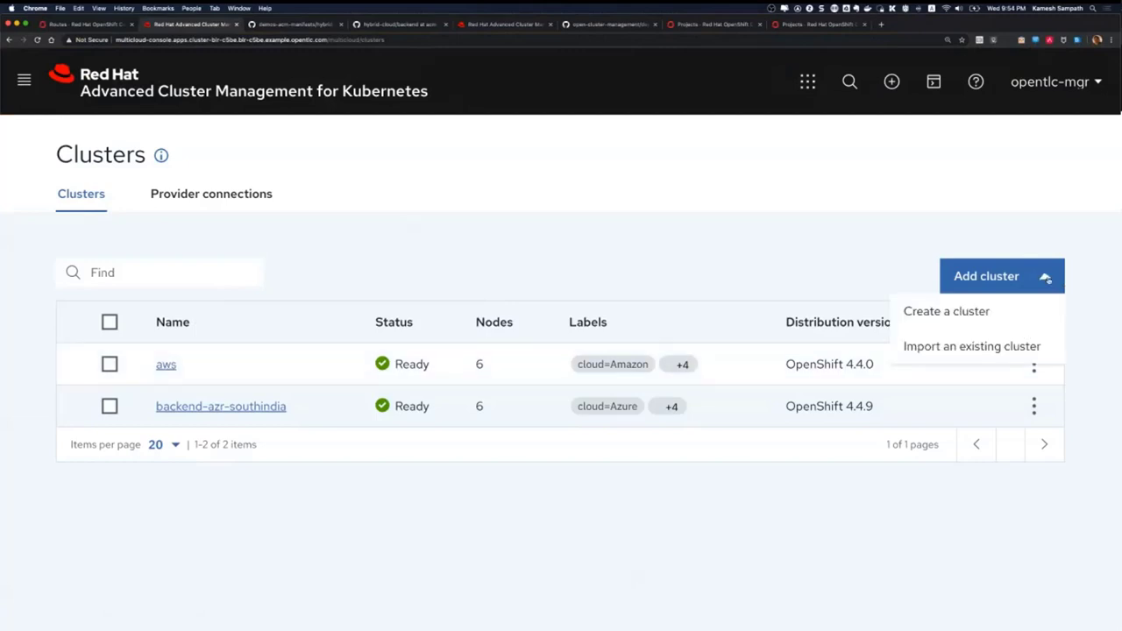
click(984, 314)
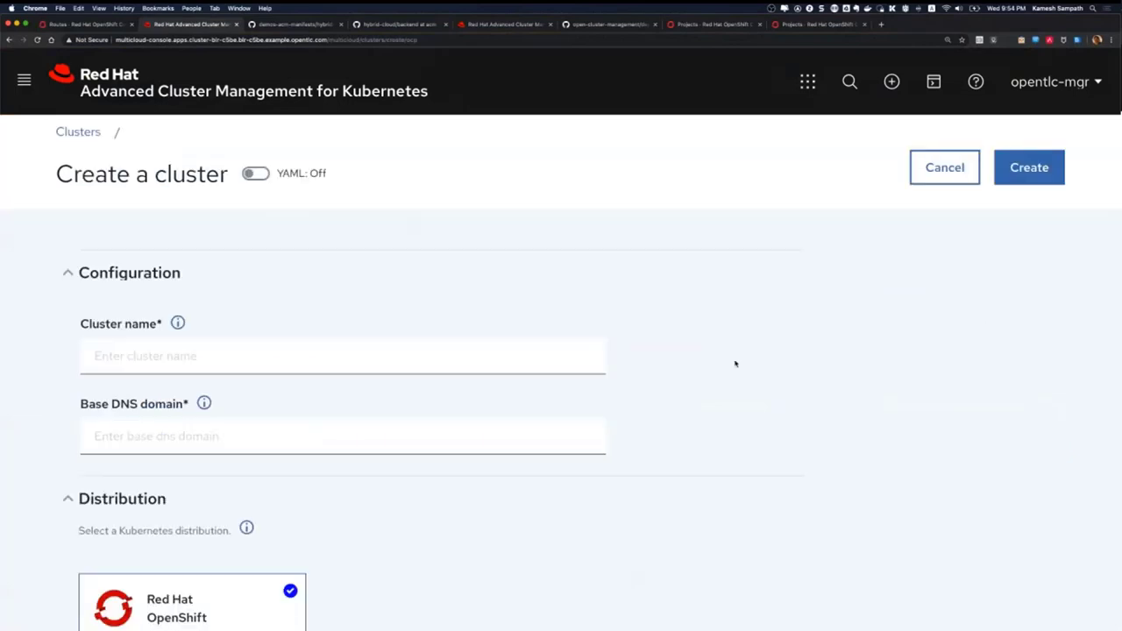
scroll(735, 363, down, 1)
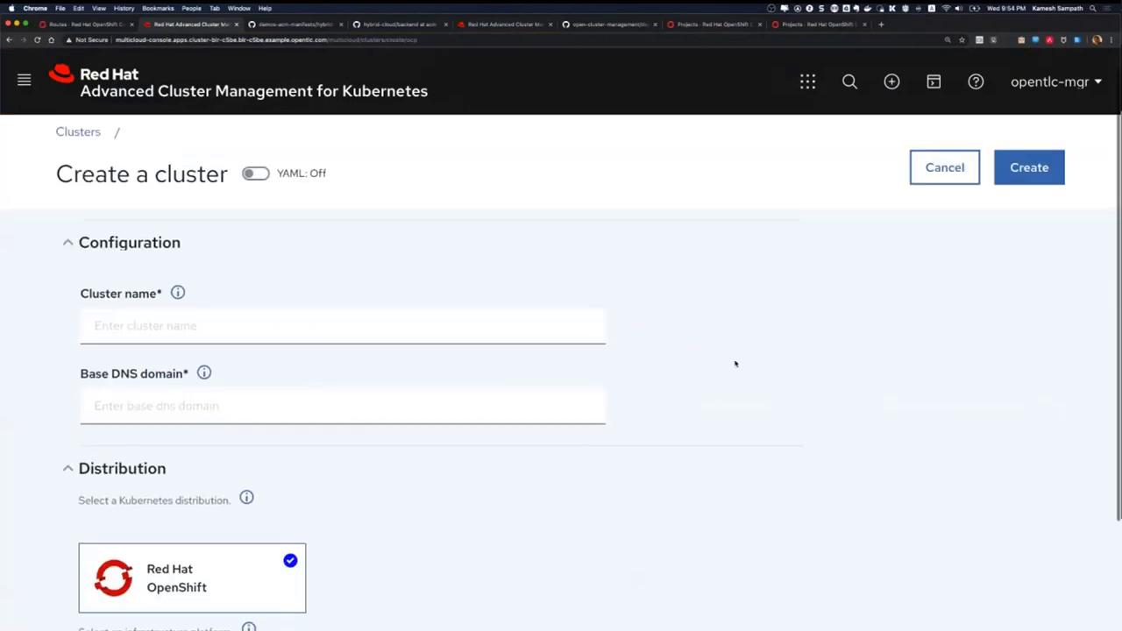
click(139, 302)
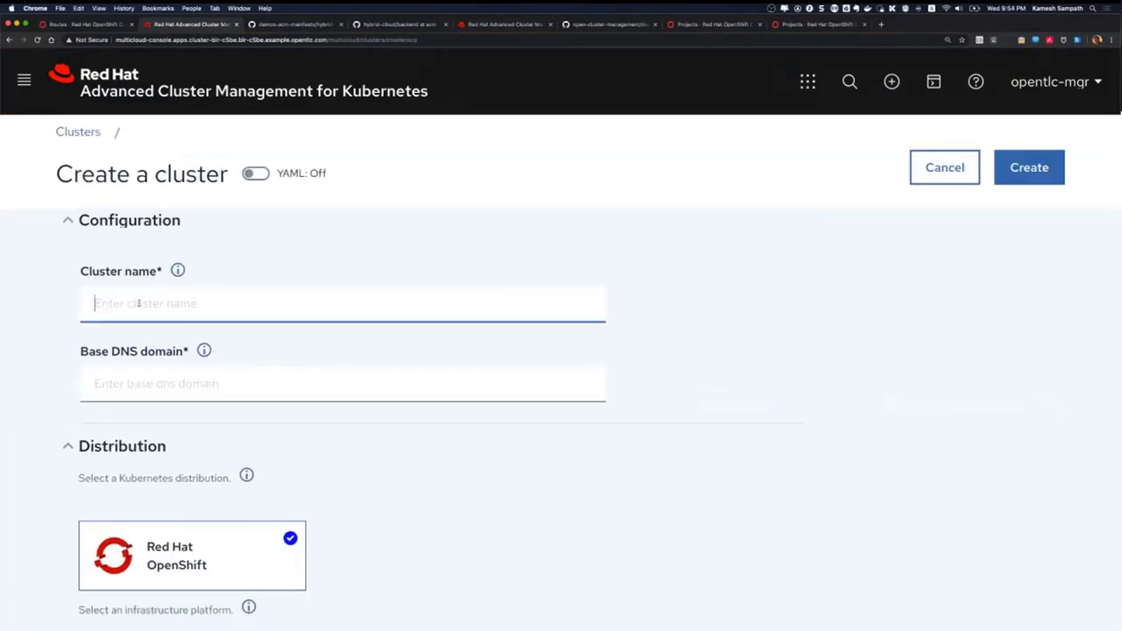
click(255, 383)
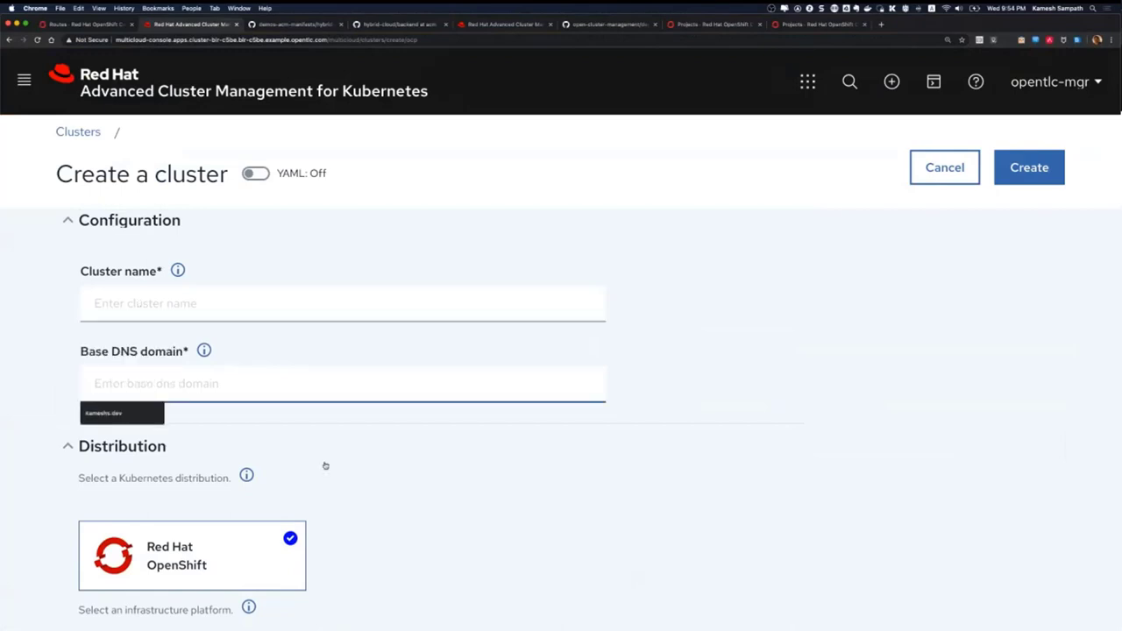
Select Google Cloud as the new cluster's infrastructure platform and review the settings it offers
scroll(325, 466, down, 1)
scroll(325, 466, down, 2)
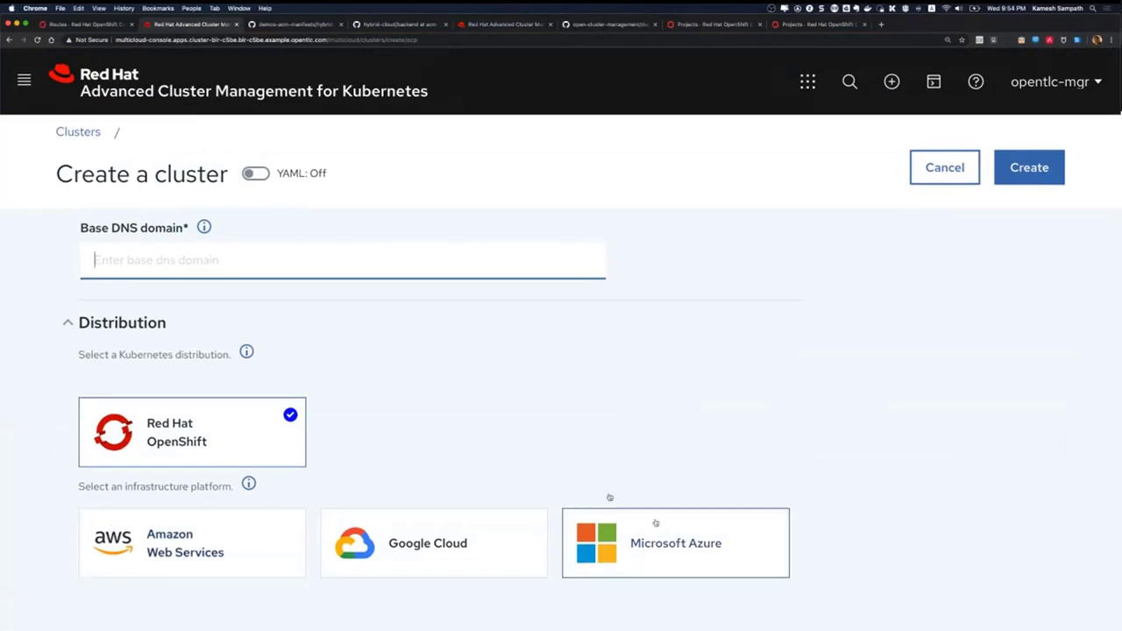
click(483, 556)
scroll(483, 526, down, 5)
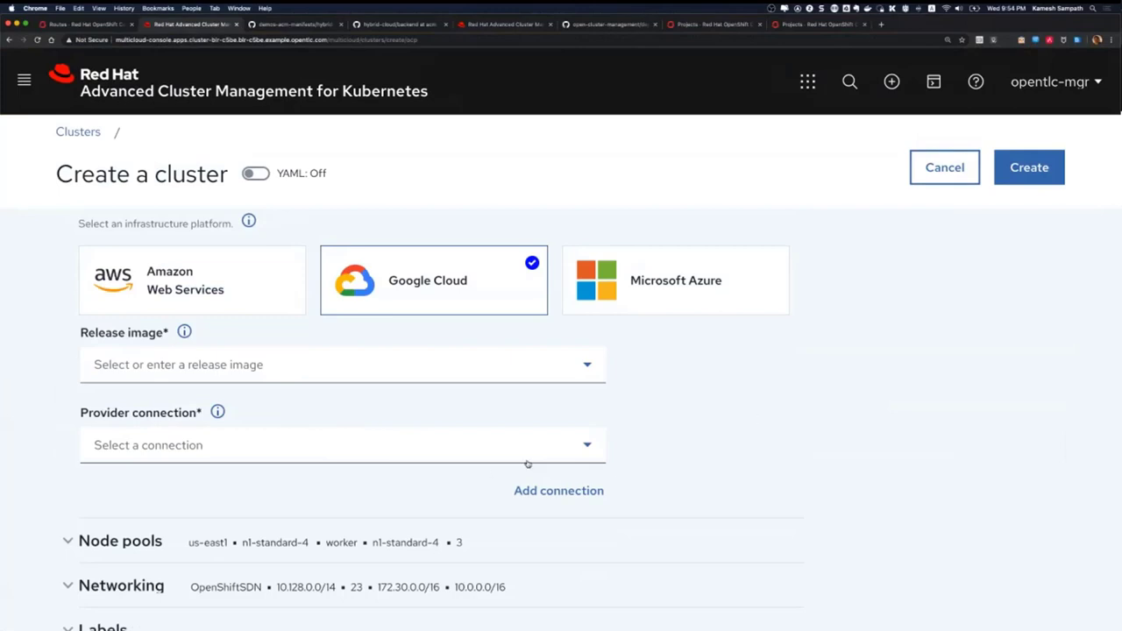
scroll(474, 368, up, 5)
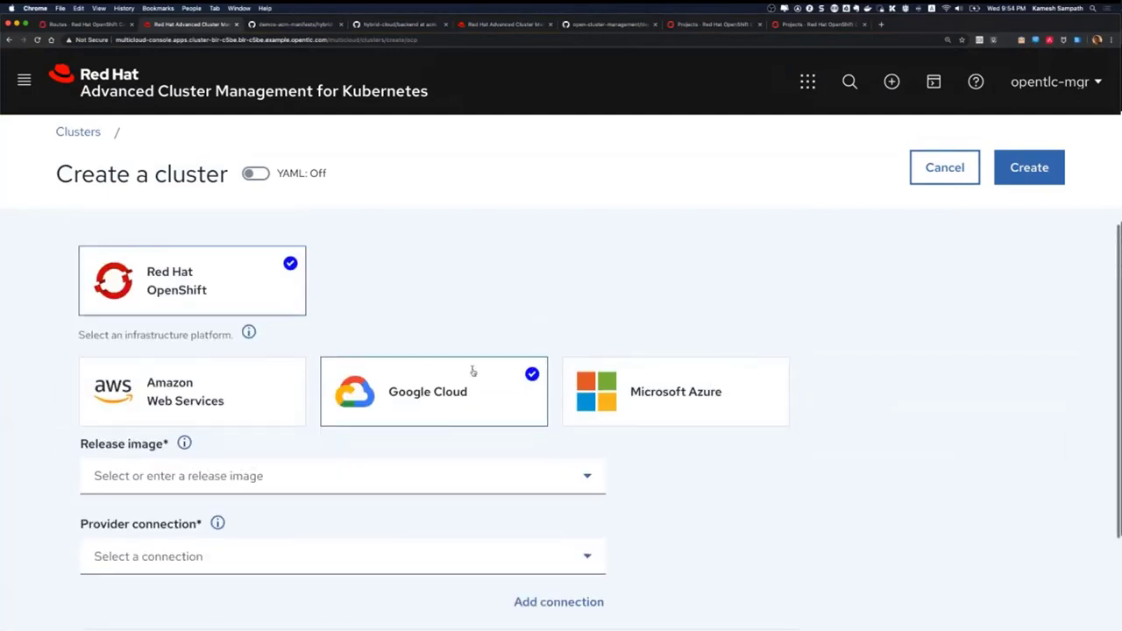
scroll(473, 372, up, 3)
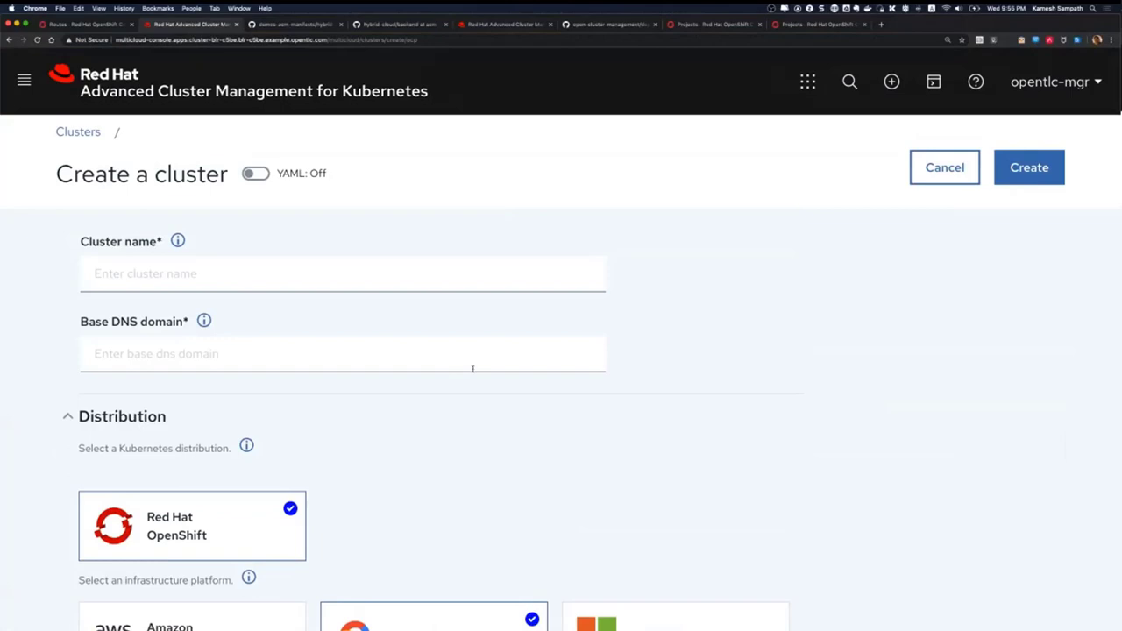
Review the cluster creation form and check the available OpenShift release images without choosing one
scroll(395, 452, down, 5)
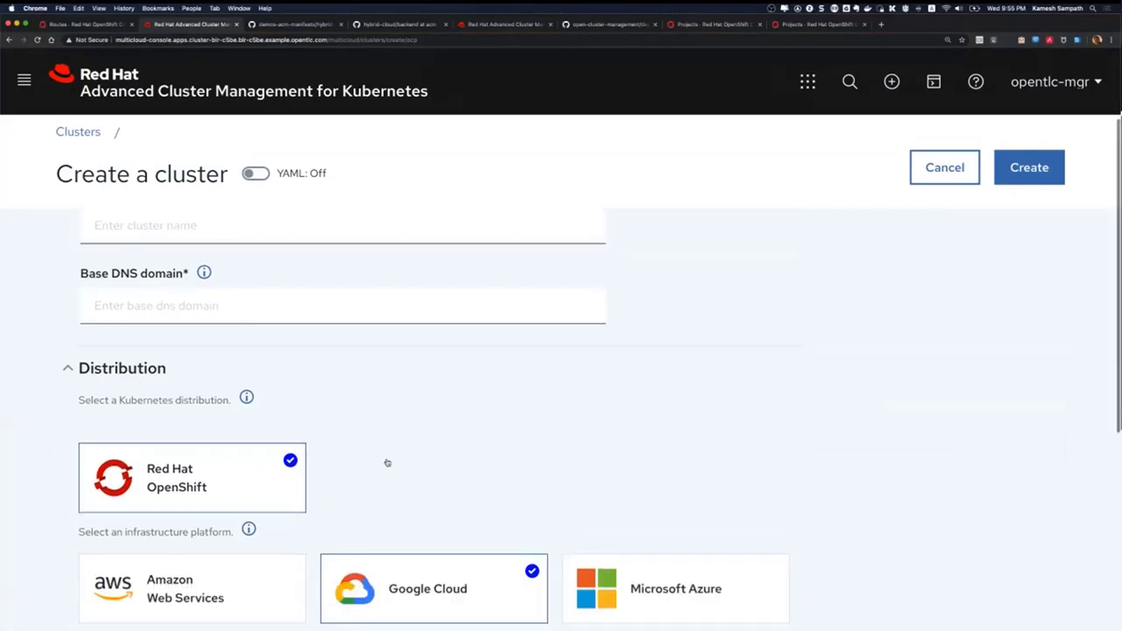
scroll(388, 461, down, 2)
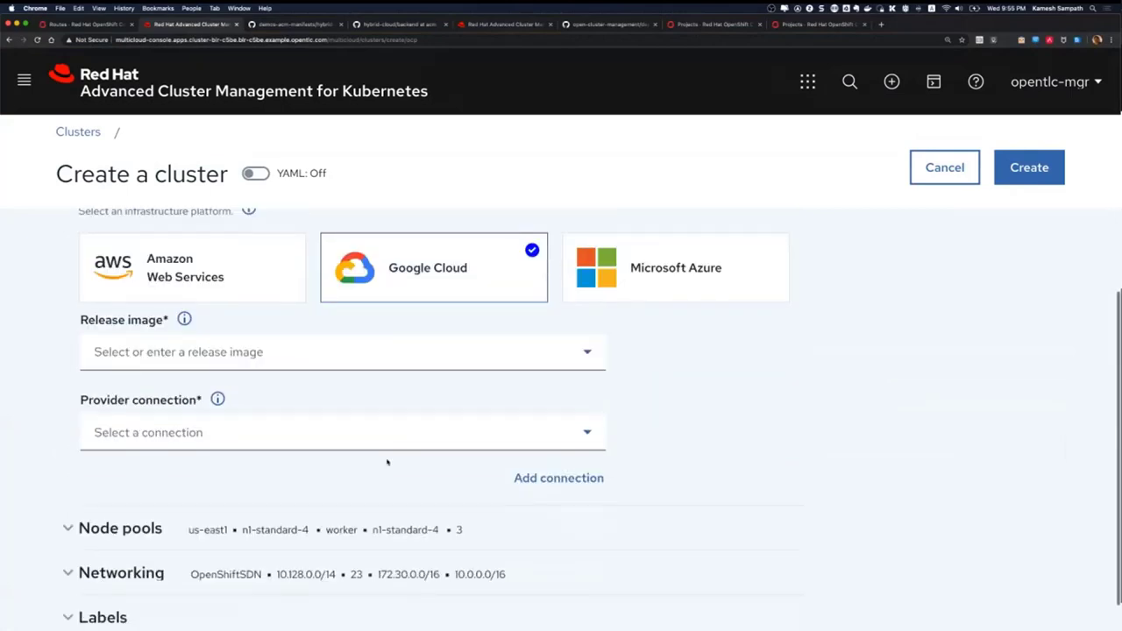
scroll(323, 342, up, 2)
scroll(322, 342, up, 5)
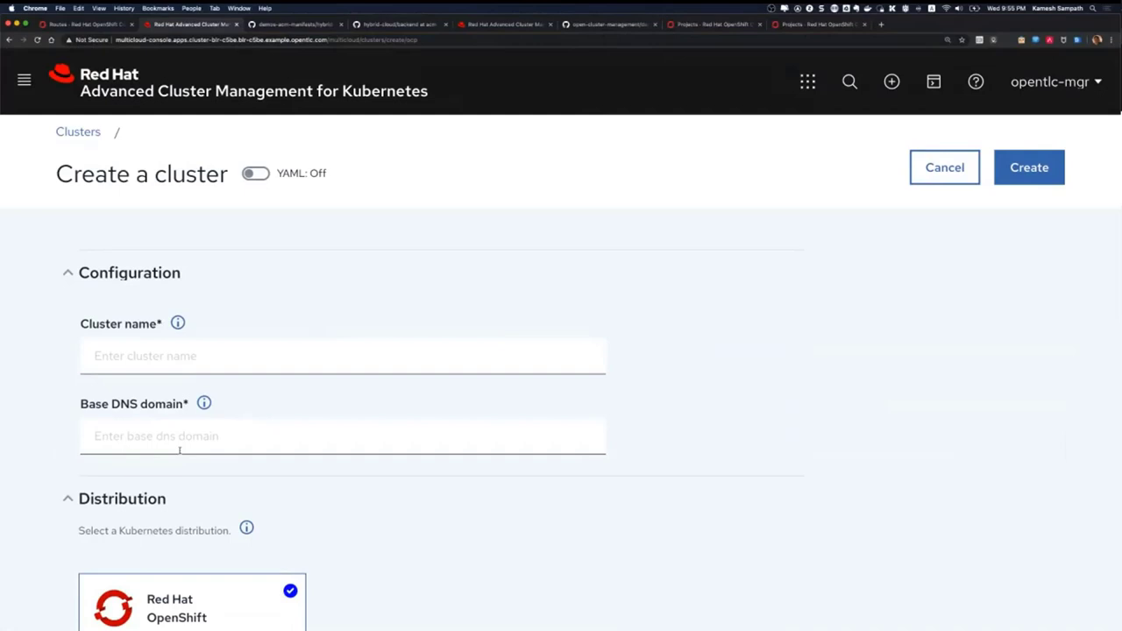
scroll(180, 450, down, 5)
scroll(605, 451, down, 1)
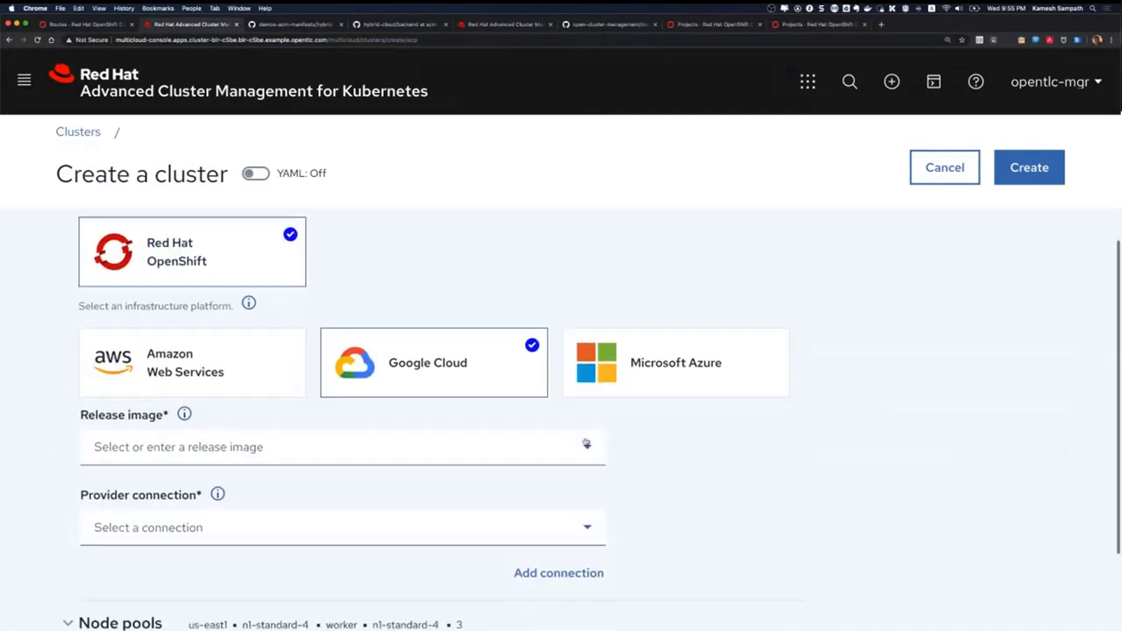
click(587, 446)
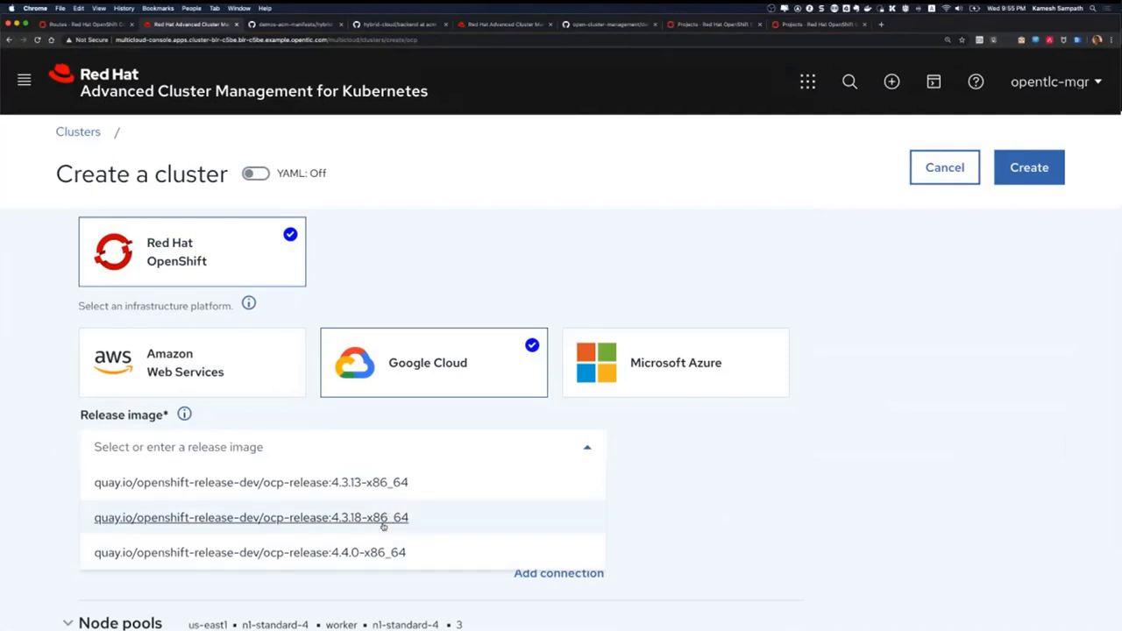
click(762, 538)
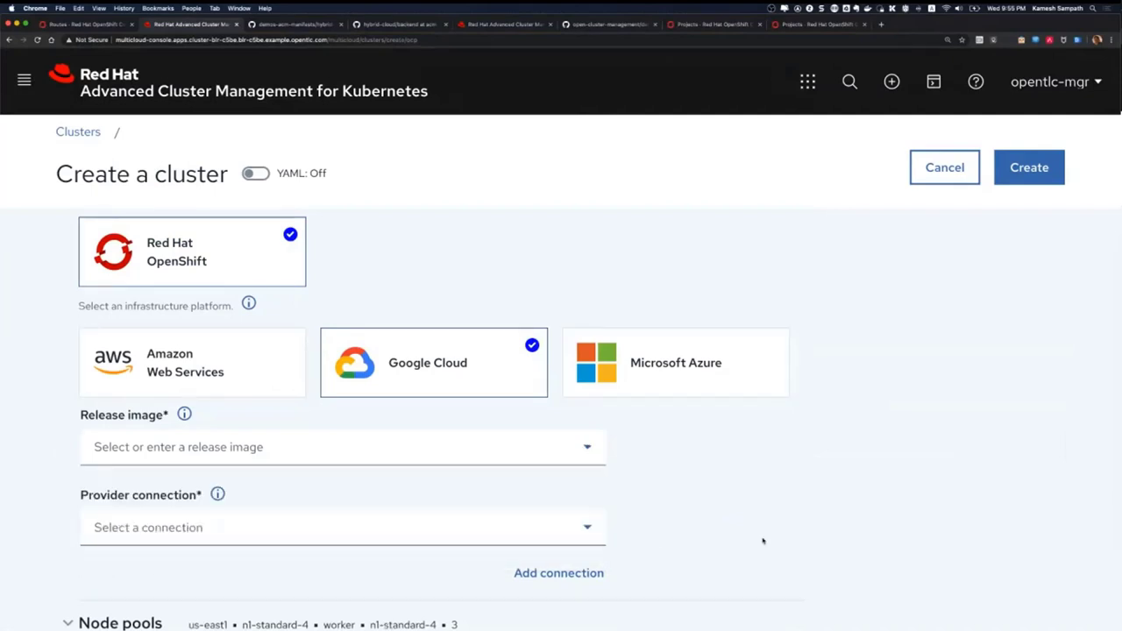
Check the provider connections available for the Google Cloud cluster, then leave the creation form without saving
scroll(761, 538, down, 3)
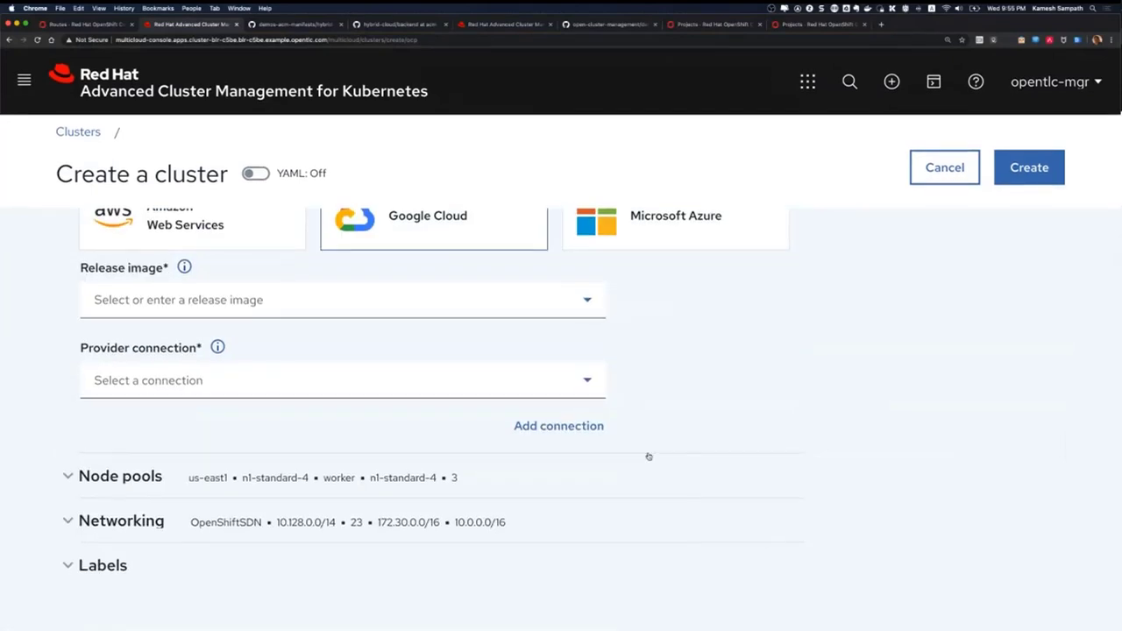
scroll(565, 424, up, 1)
click(589, 391)
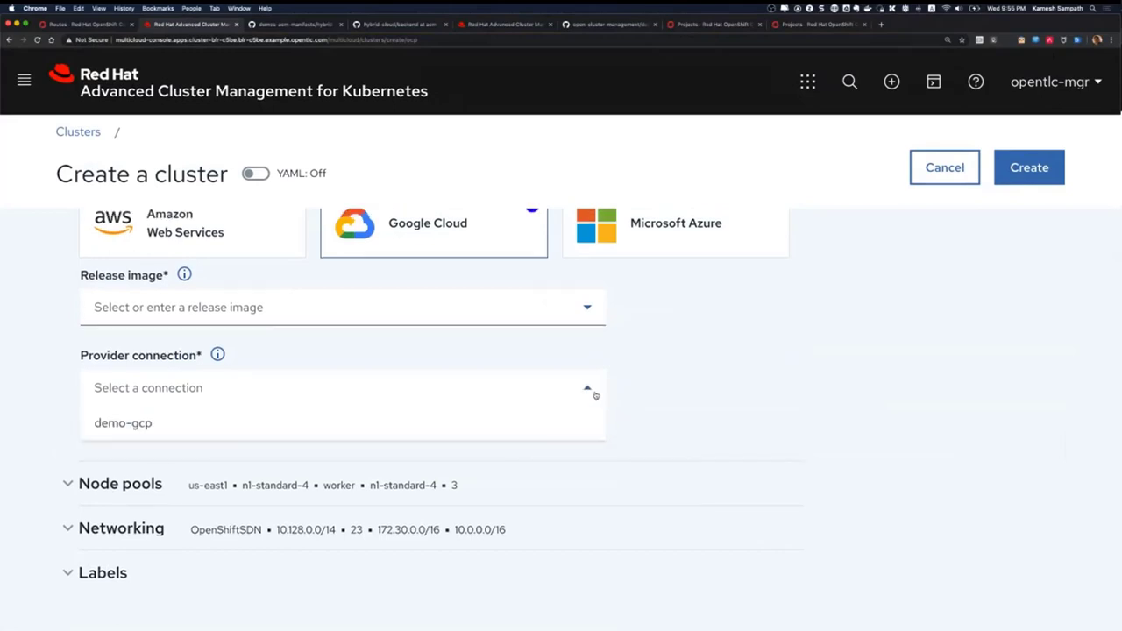
click(594, 395)
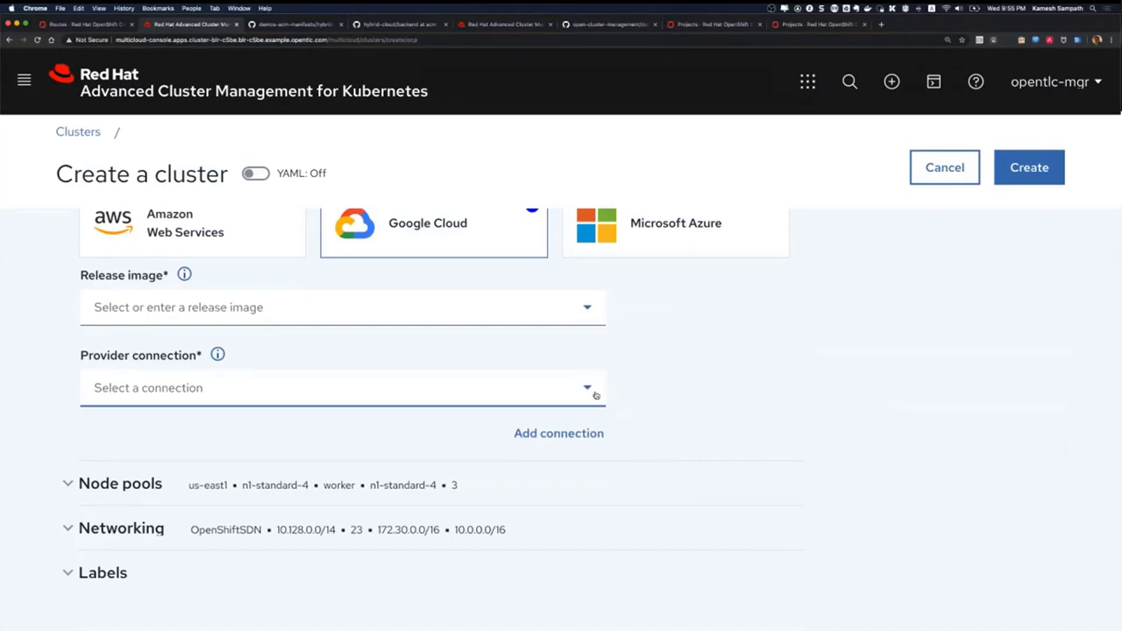
scroll(741, 371, up, 6)
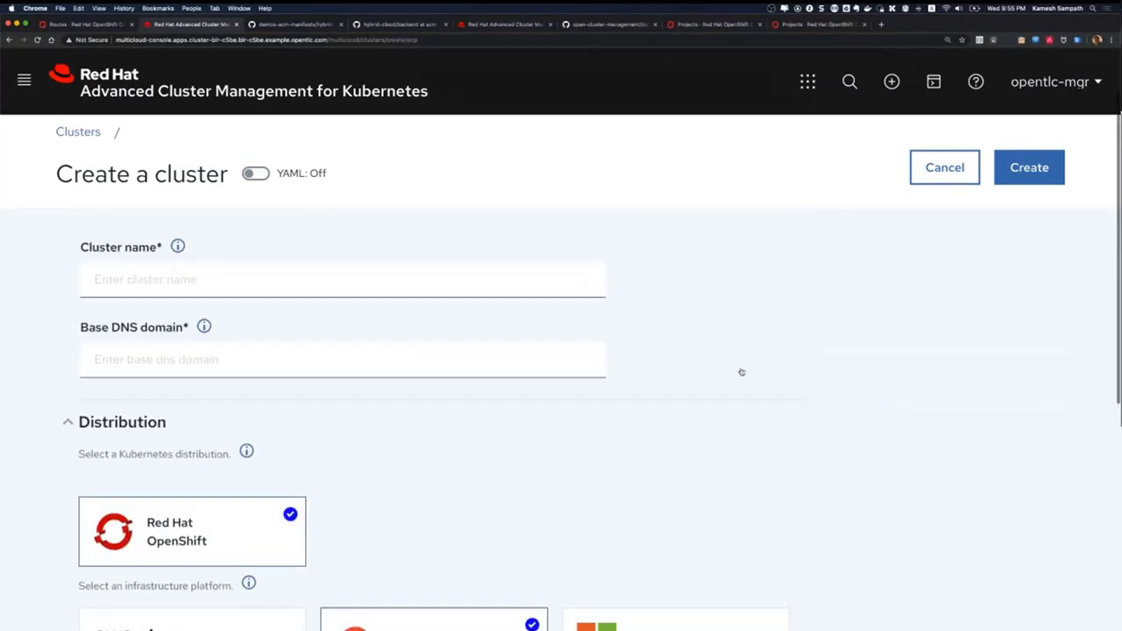
scroll(741, 372, up, 1)
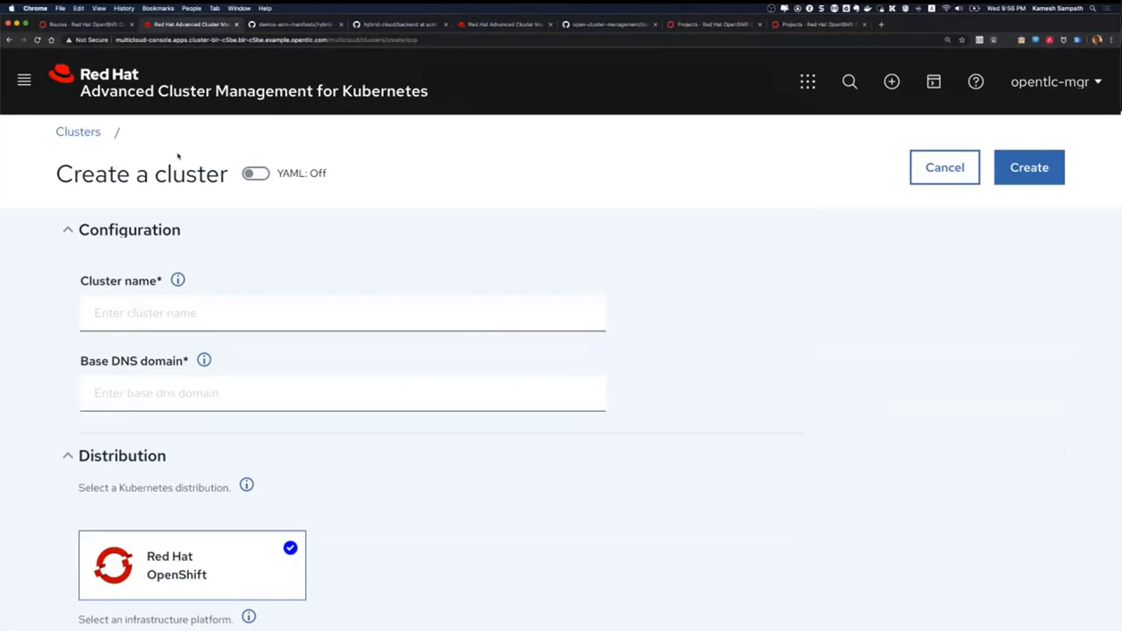
click(91, 135)
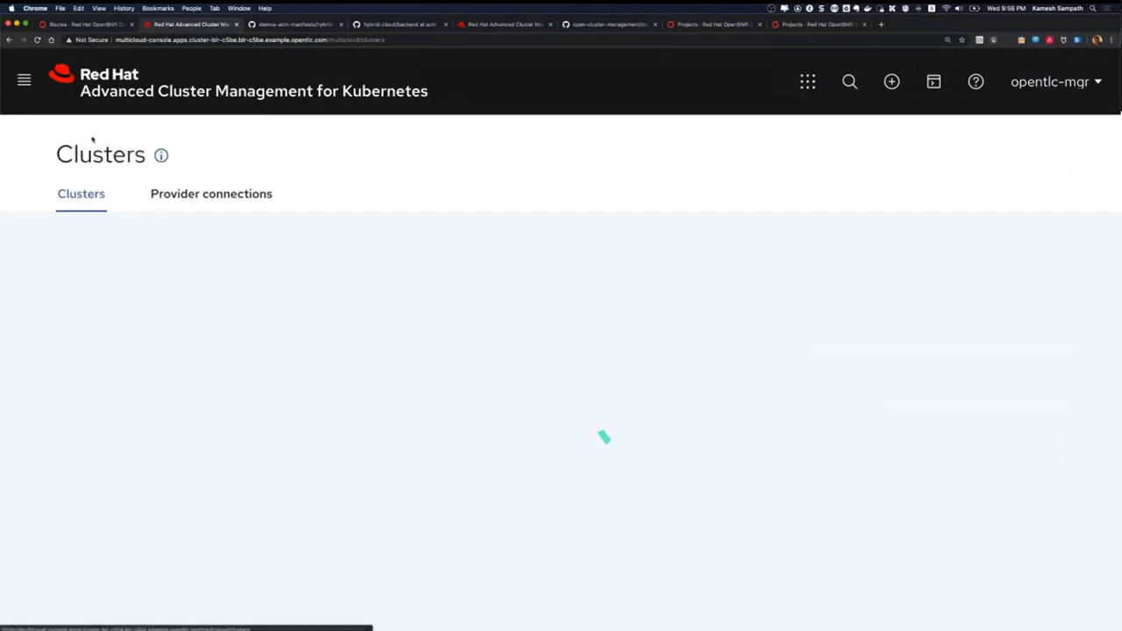
Start adding a new provider connection and choose Google Cloud as its provider
click(198, 194)
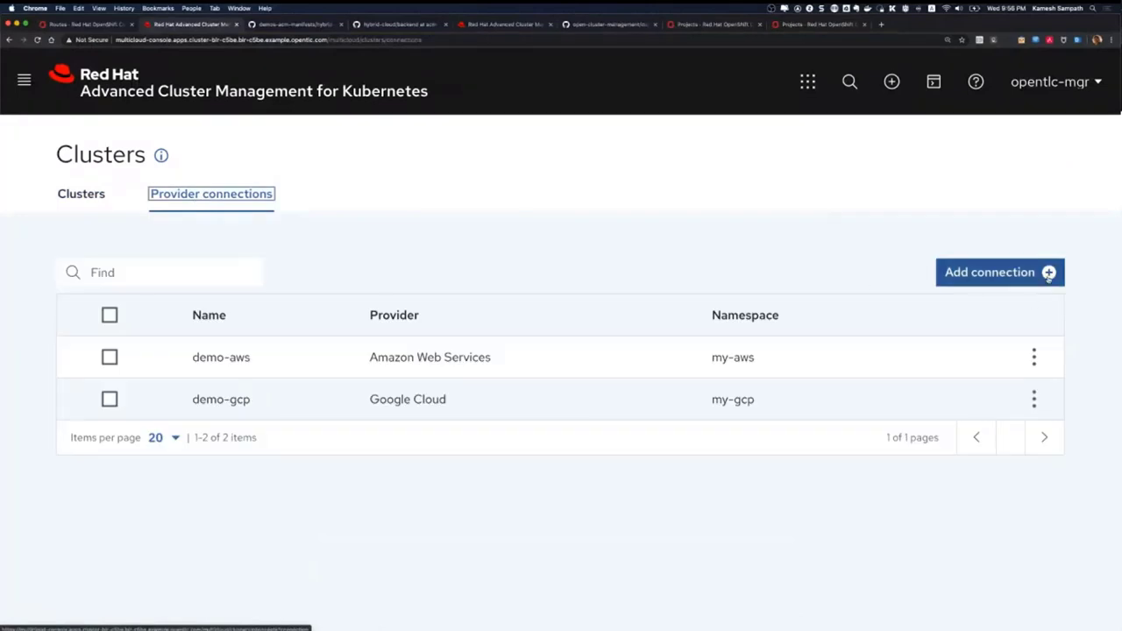
click(1048, 274)
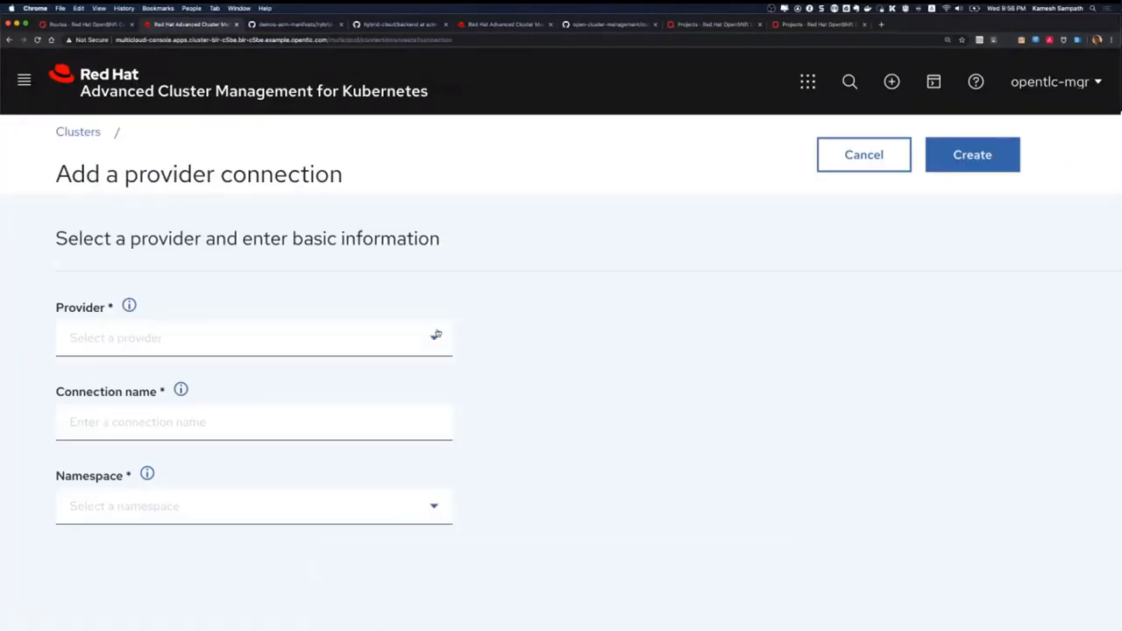
click(436, 338)
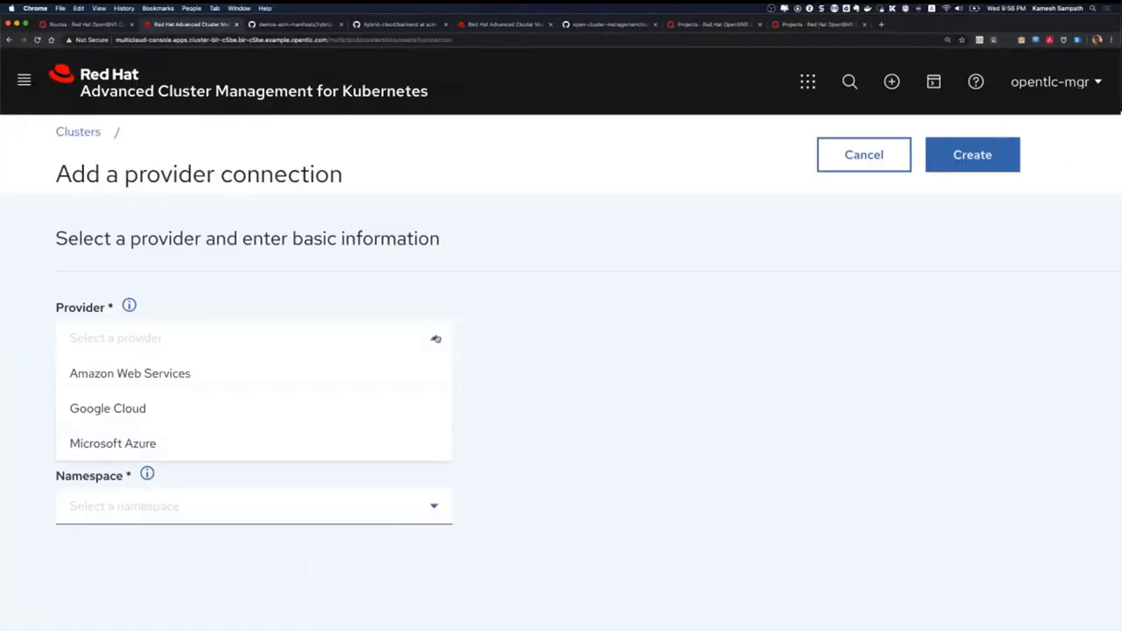
click(311, 404)
scroll(437, 391, down, 1)
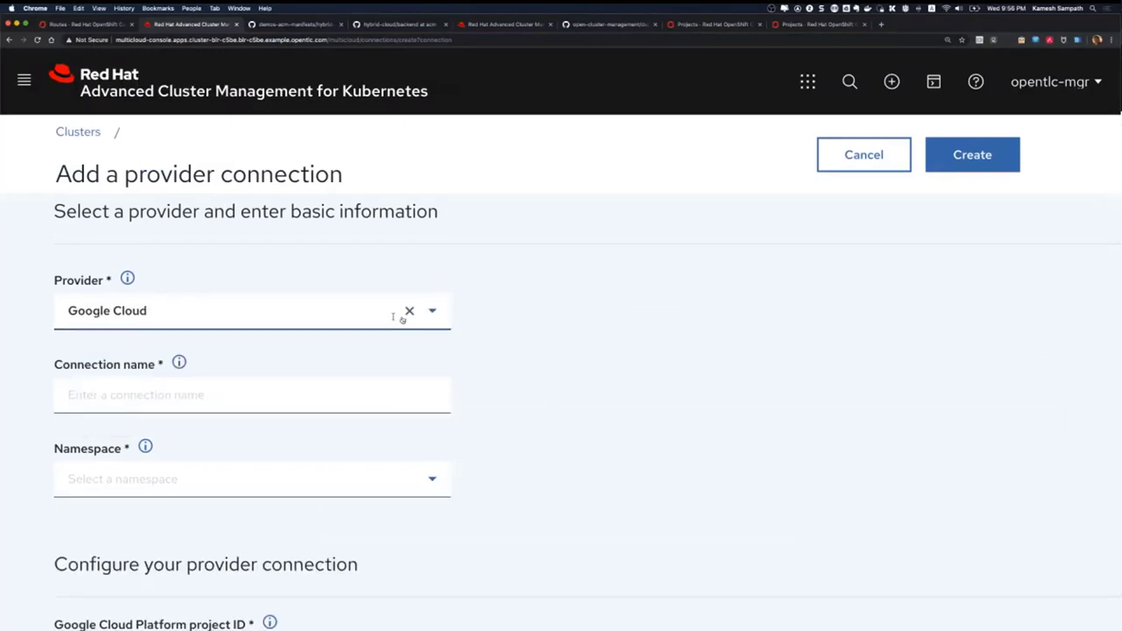
click(432, 312)
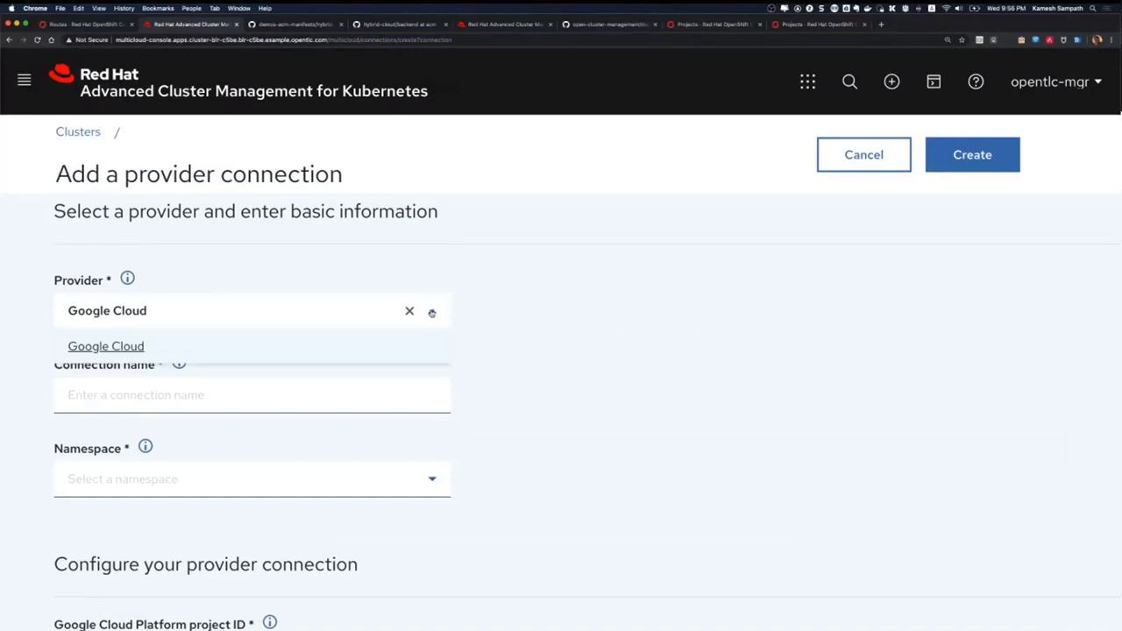
click(616, 339)
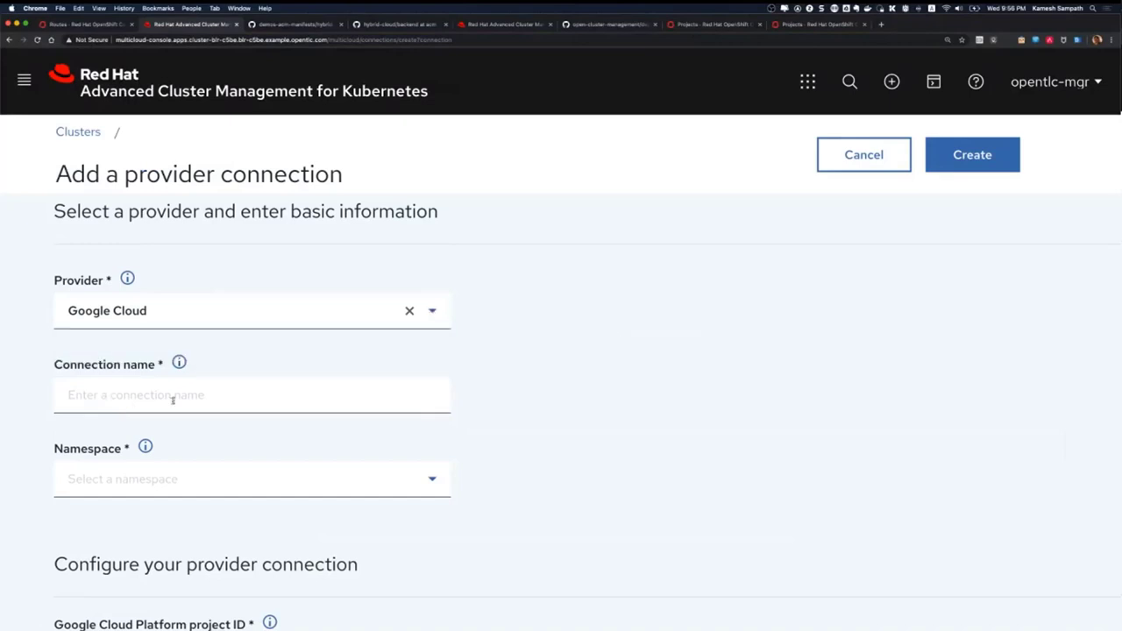
Filter the namespaces by "my" and assign my-gcp to the provider connection
click(433, 481)
scroll(547, 474, down, 2)
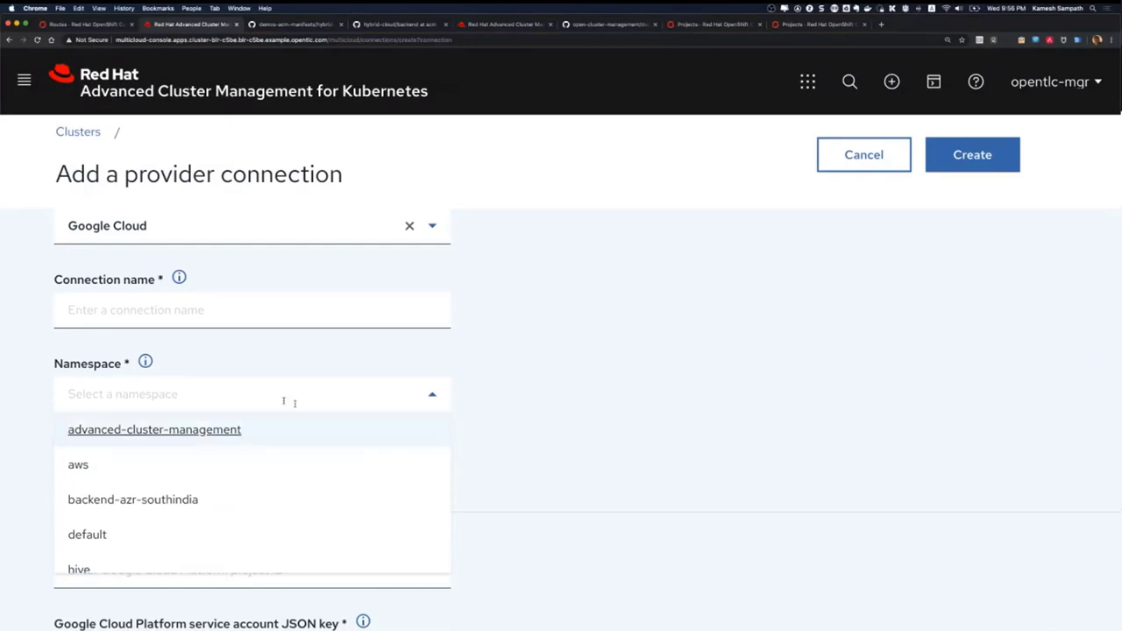
text(my)
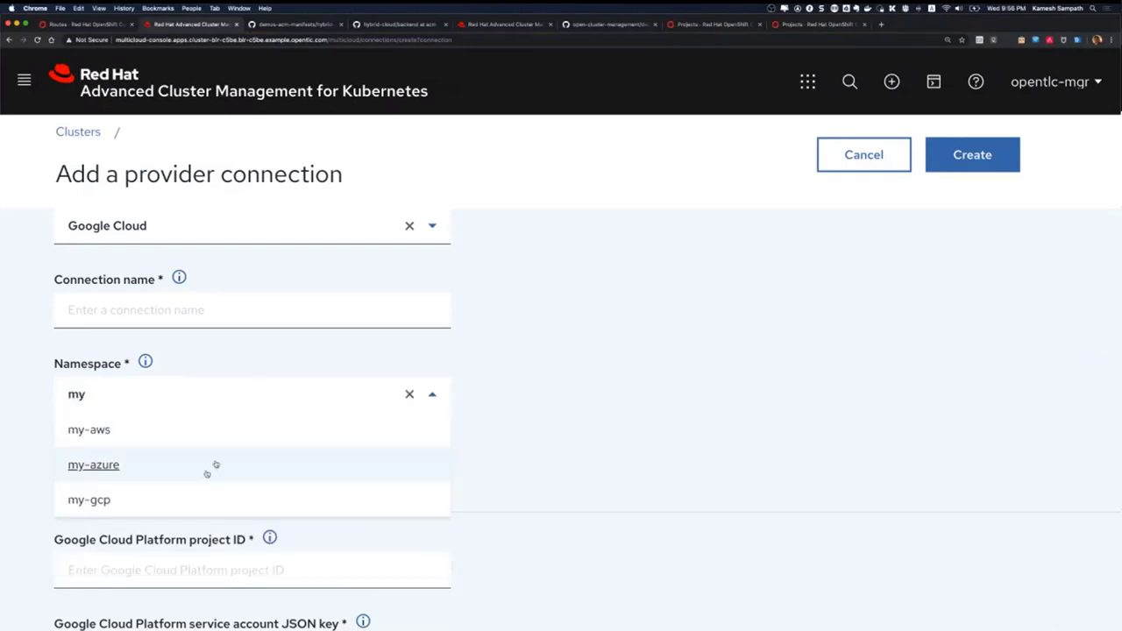
click(178, 500)
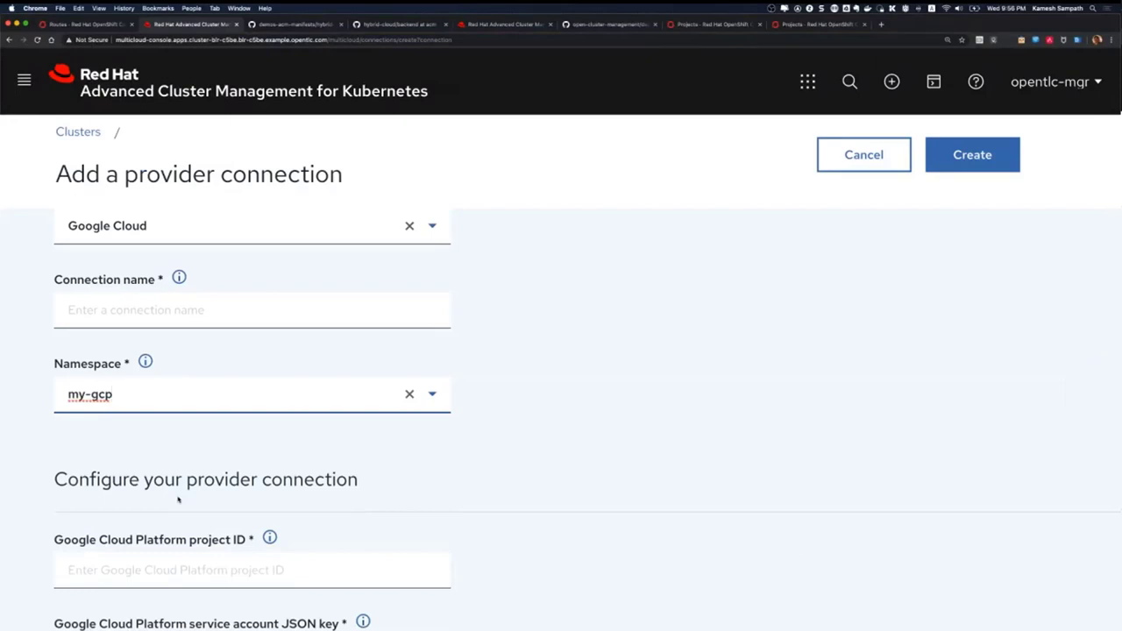
Review the project ID, service account key, pull secret and SSH key fields of the connection form, and leave it without saving
scroll(178, 499, down, 3)
scroll(178, 500, down, 2)
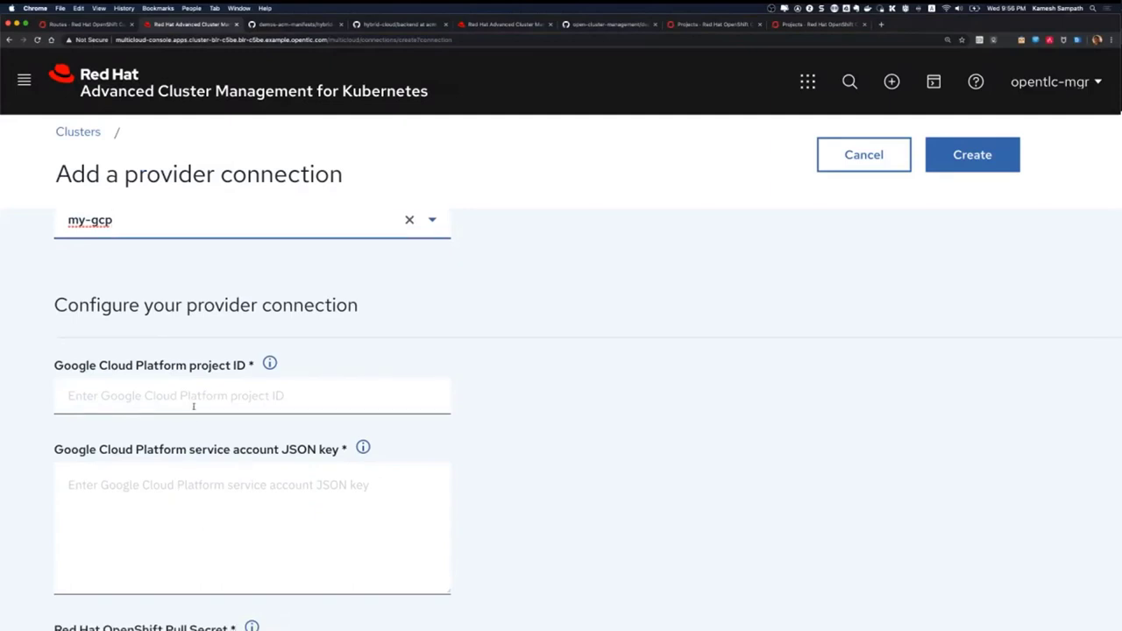
scroll(207, 521, down, 1)
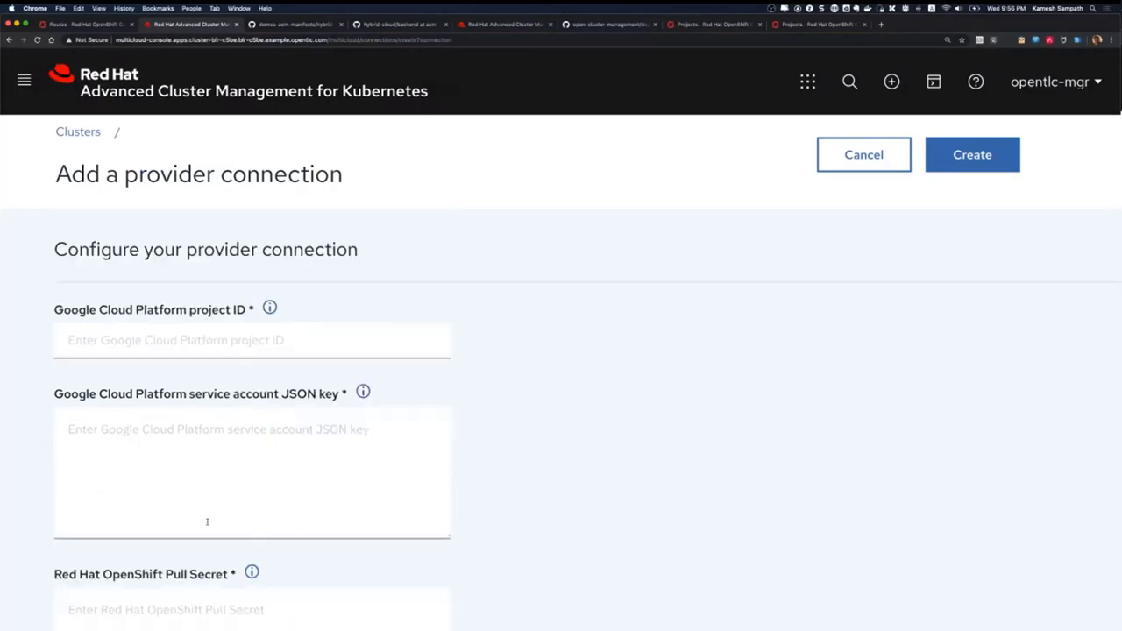
scroll(207, 522, down, 3)
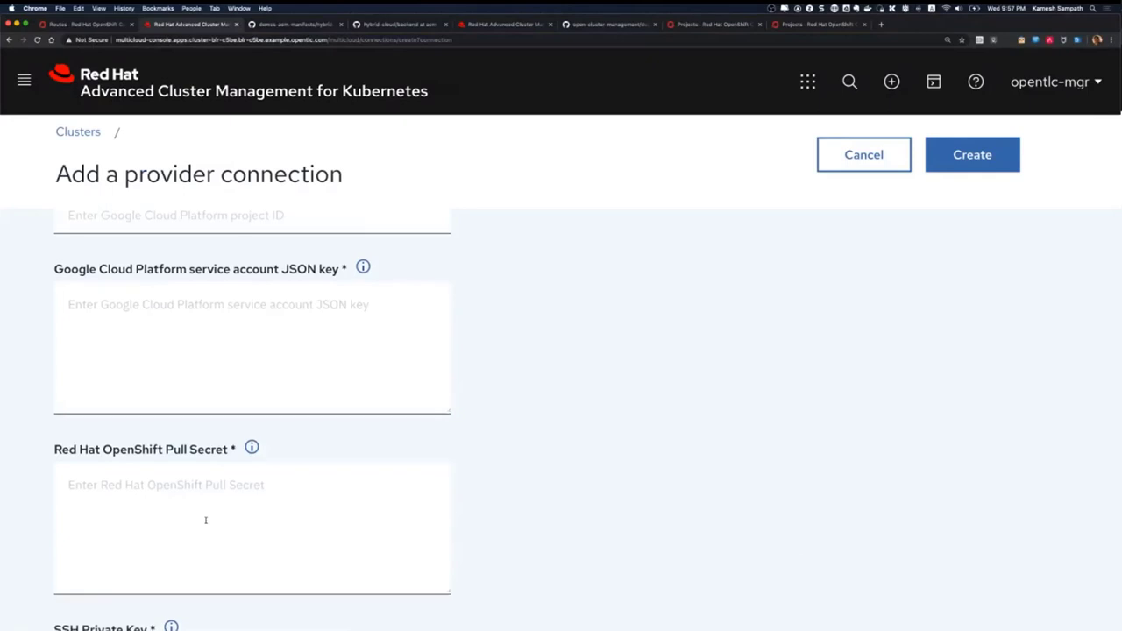
scroll(206, 522, down, 8)
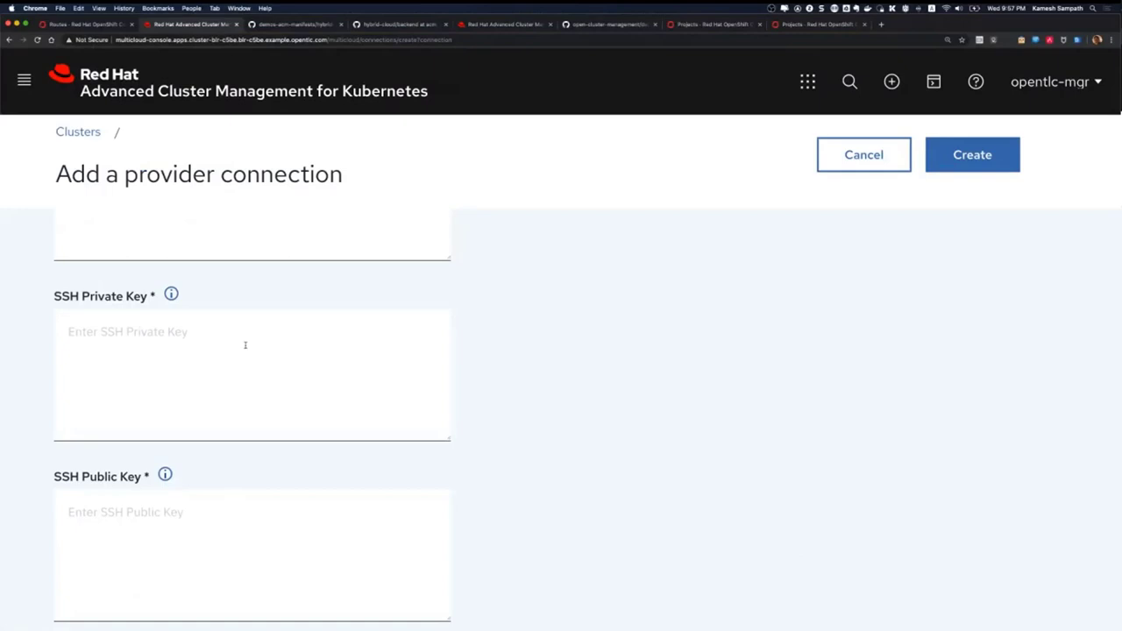
scroll(245, 345, up, 13)
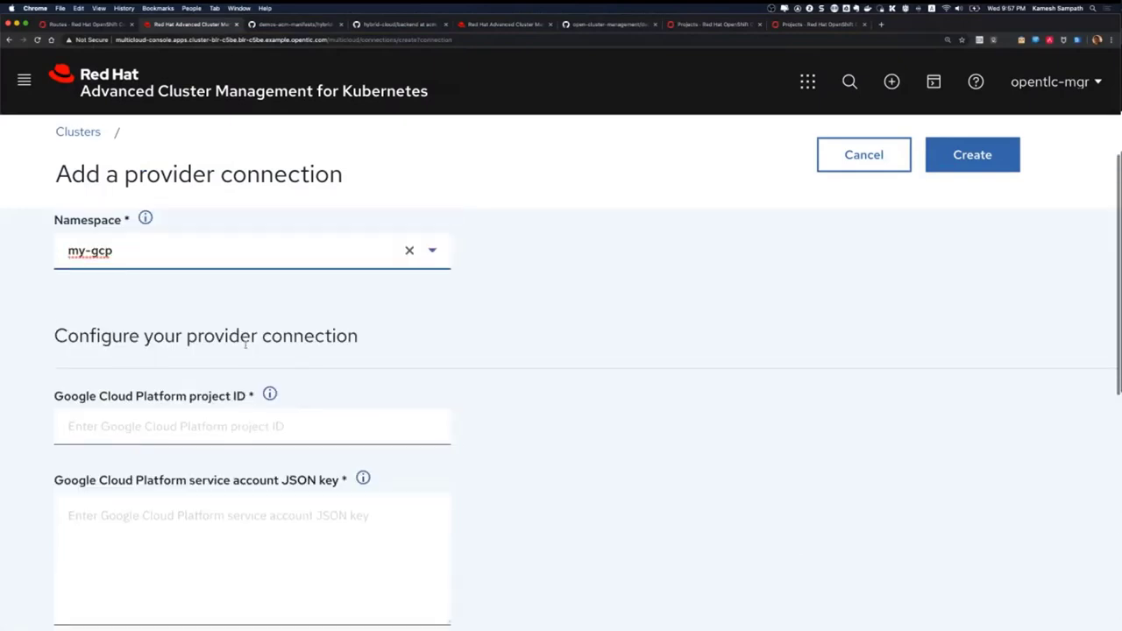
scroll(246, 345, up, 5)
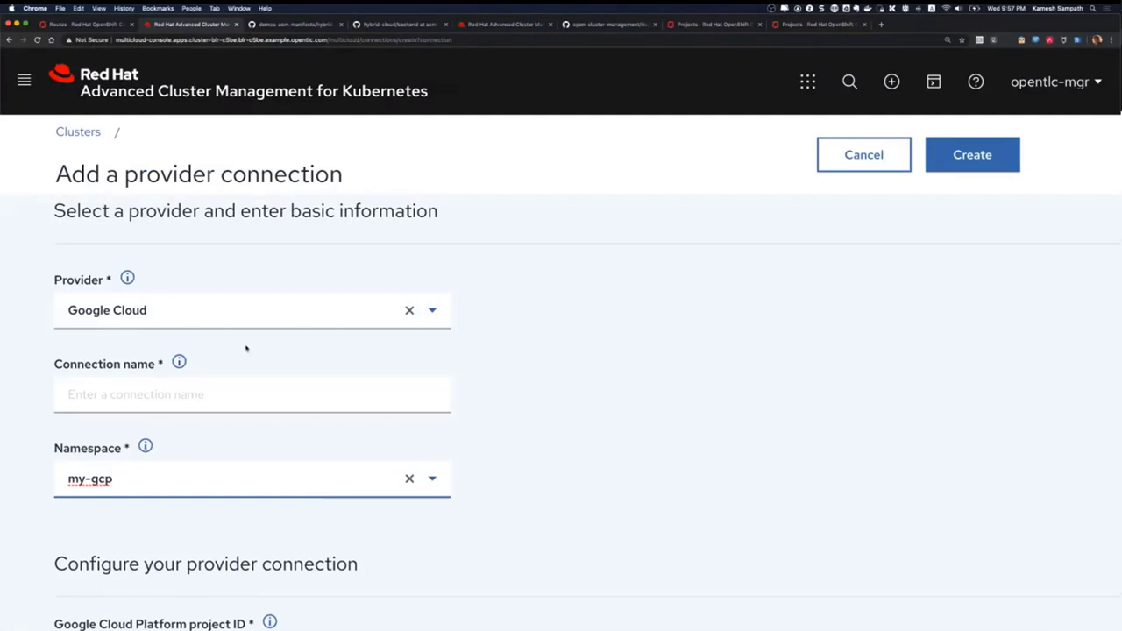
click(78, 134)
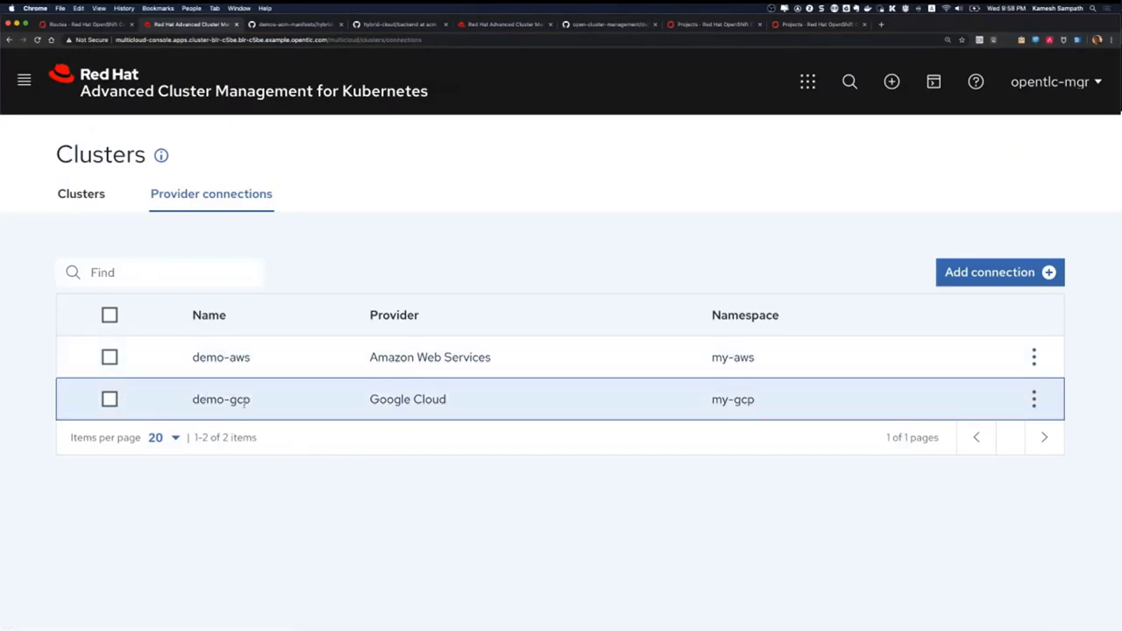
Set up the import of an existing cluster with backend-gcp as name and namespace, and generate and copy its import command
click(98, 203)
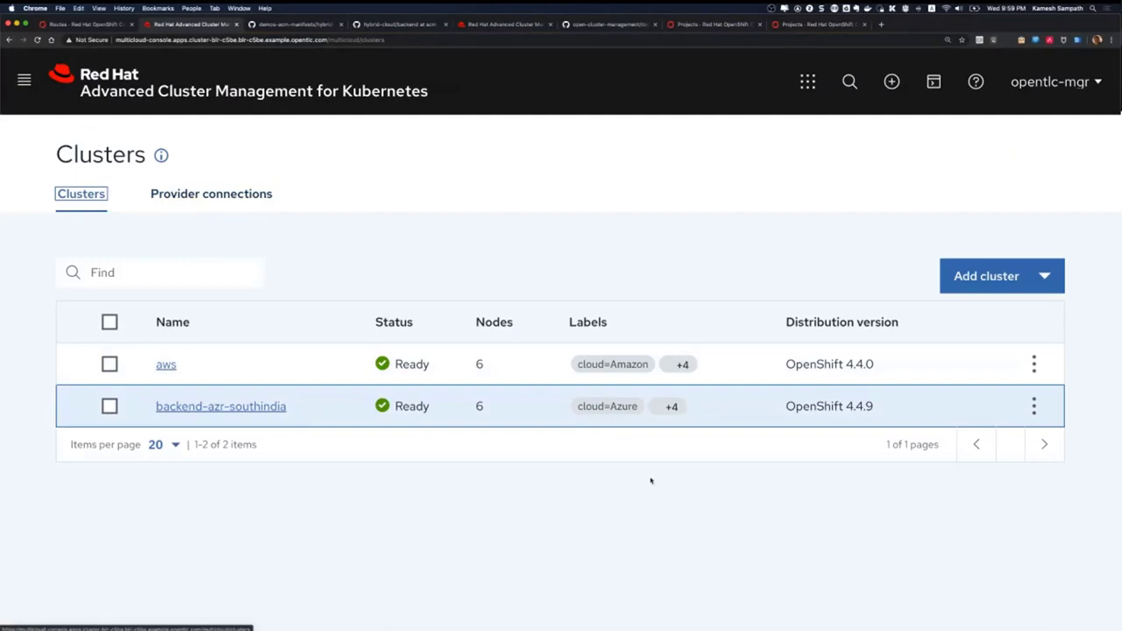
click(1042, 277)
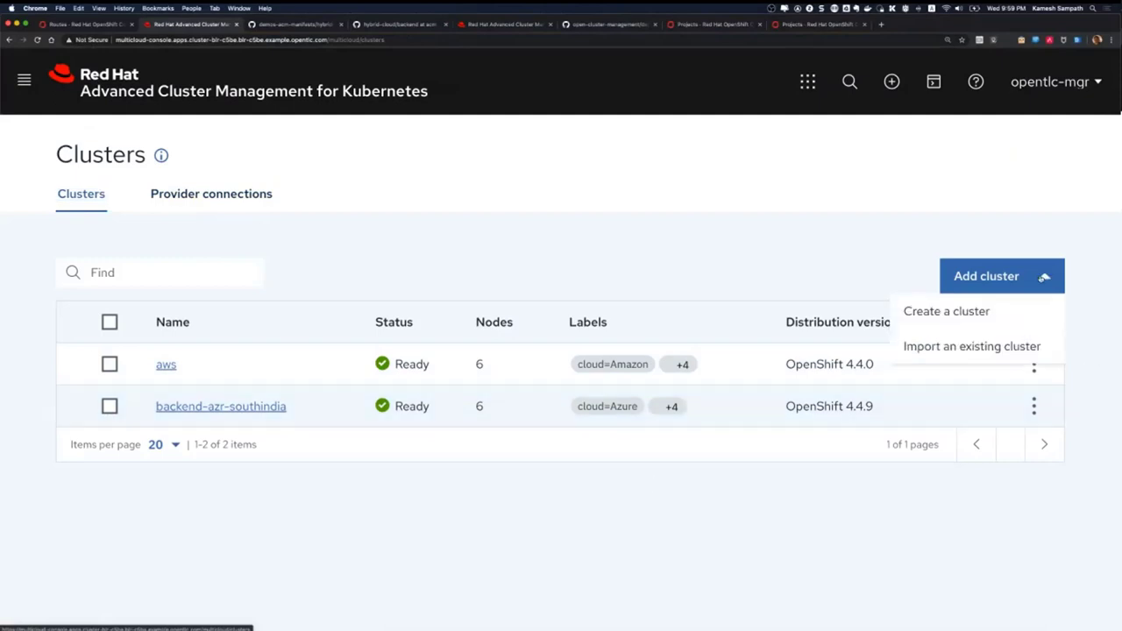
click(965, 347)
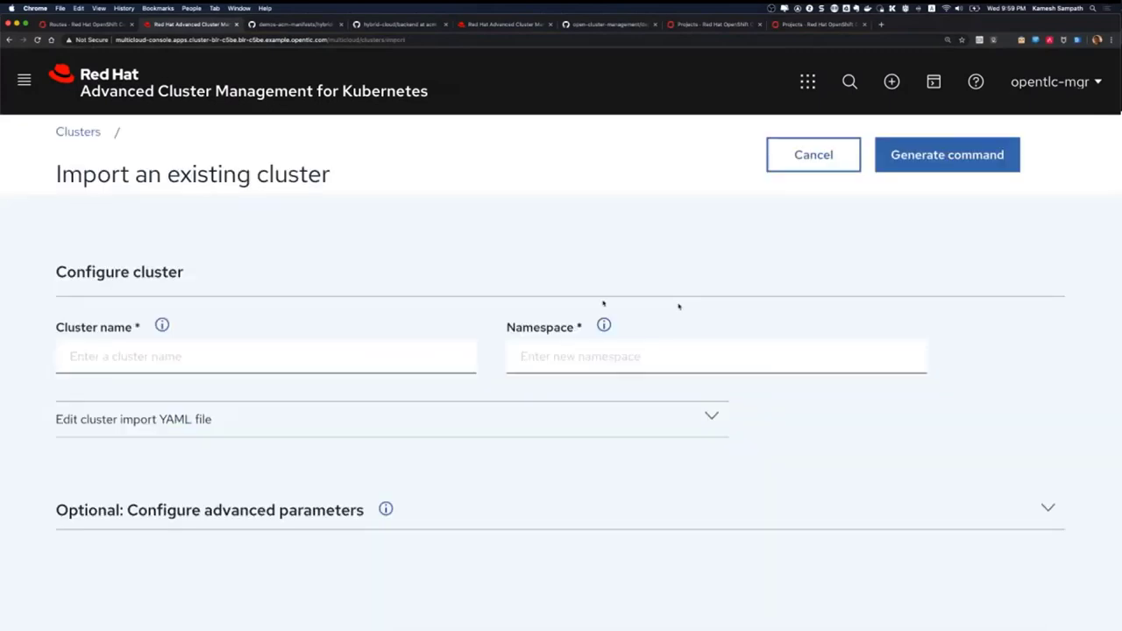
click(272, 346)
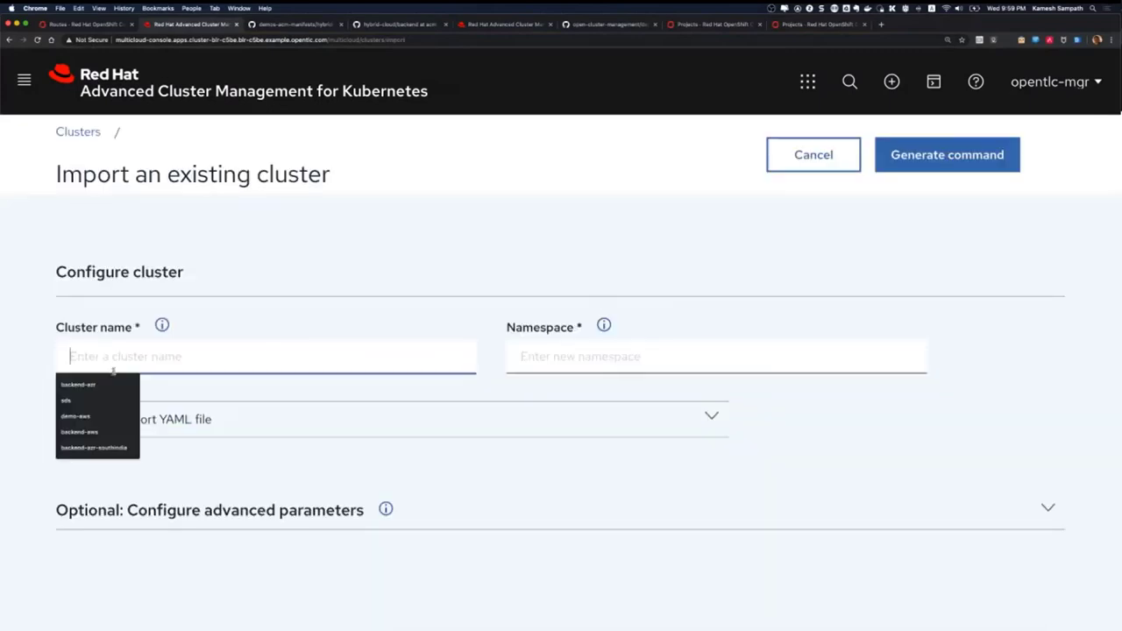
click(84, 384)
double_click(131, 356)
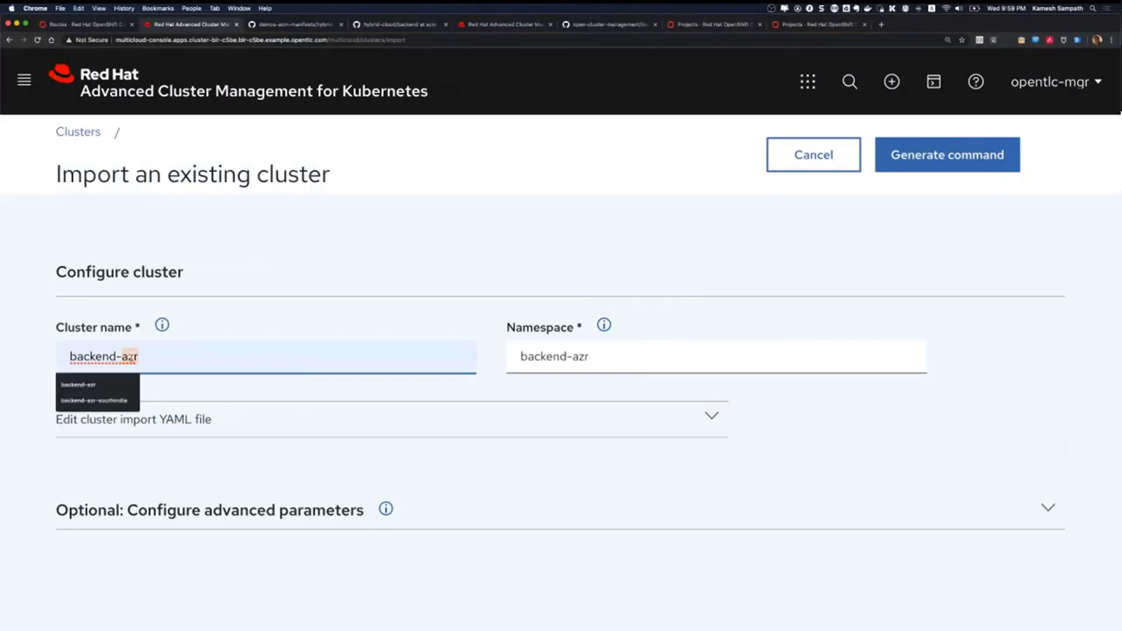
text(gcp)
key(Tab)
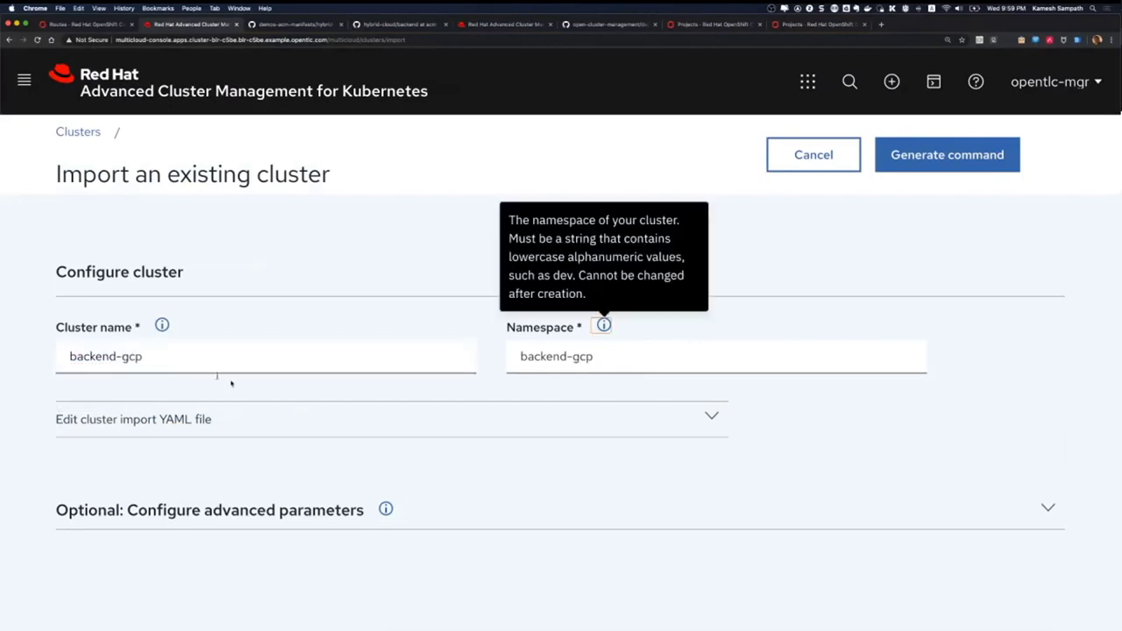
click(609, 360)
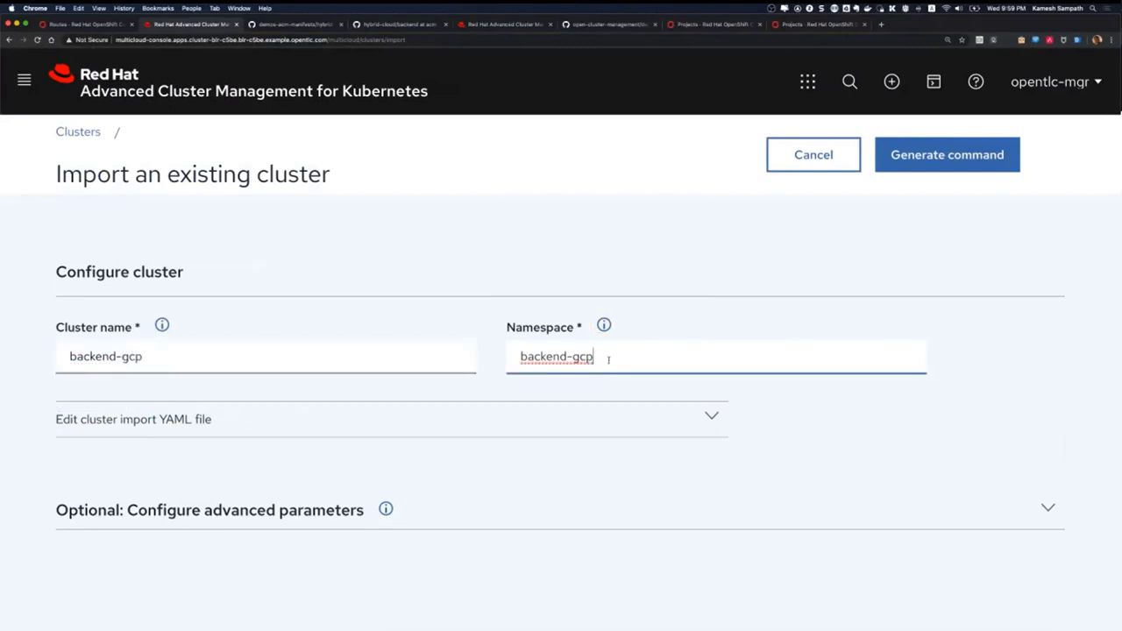
click(956, 166)
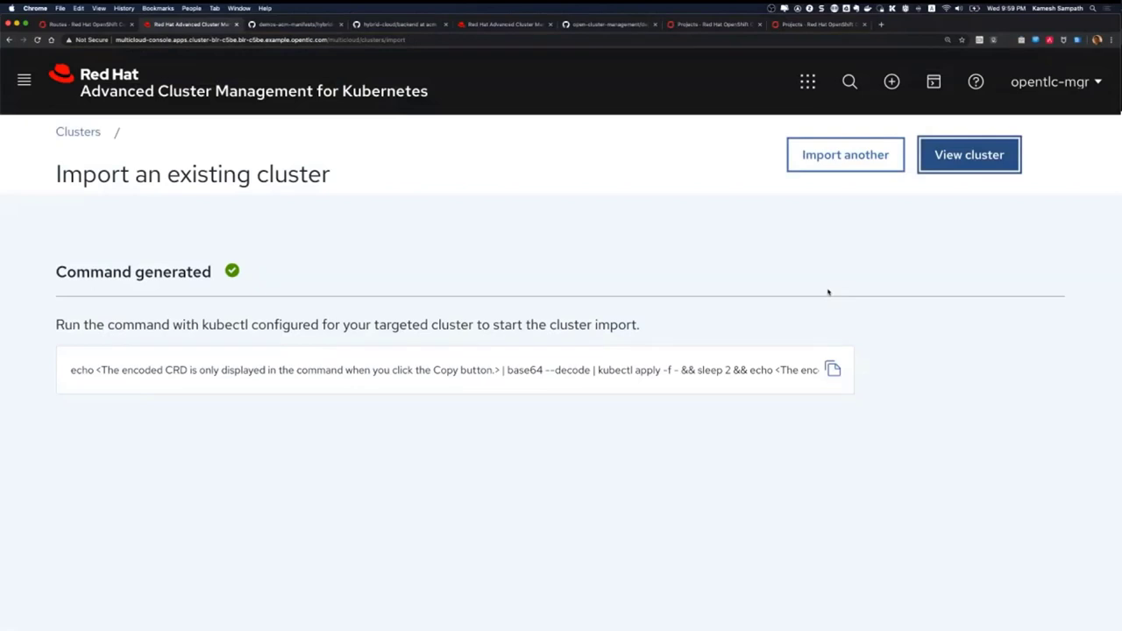
click(834, 370)
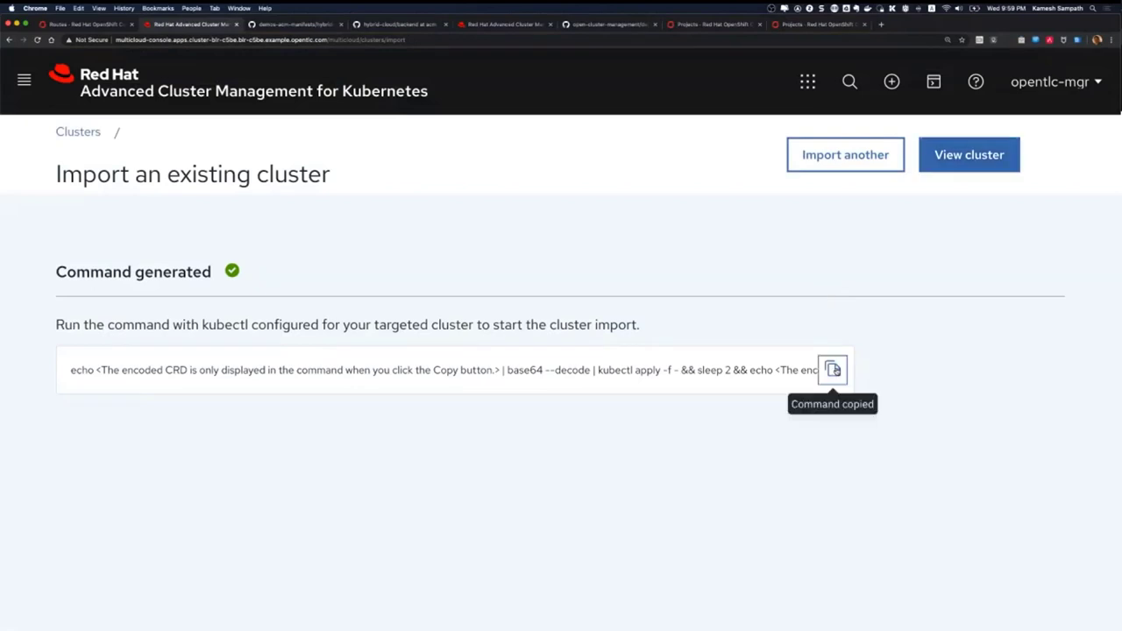
Switch to iTerm2, run the copied import command on the GCP cluster, and return to the cluster list in Chrome
key(super+Tab)
key(super+Tab)
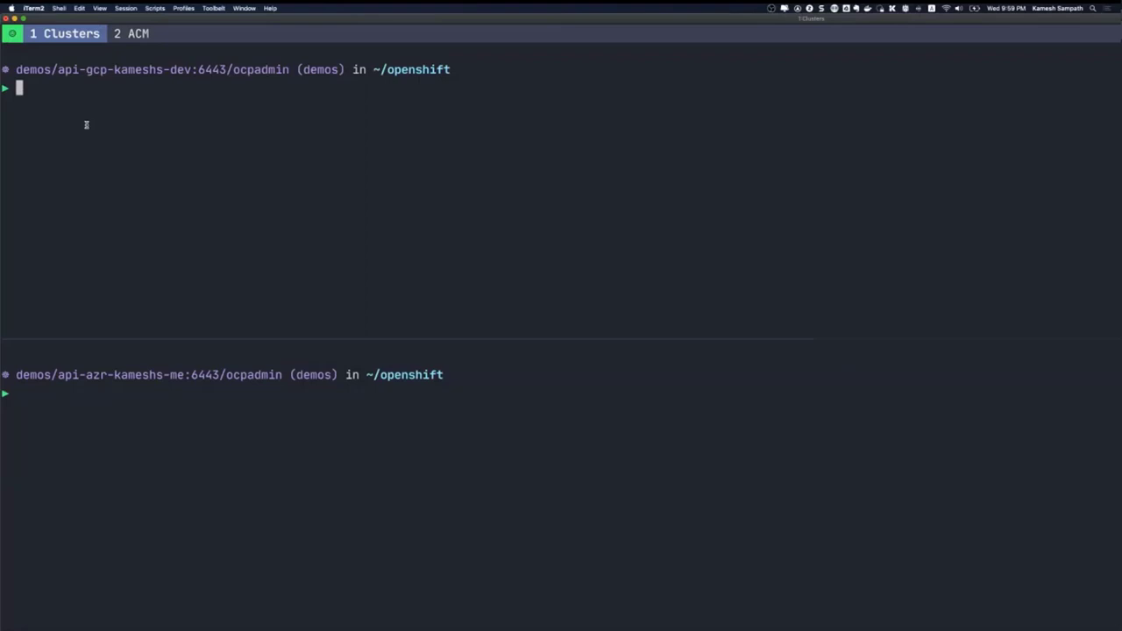
key(super+v)
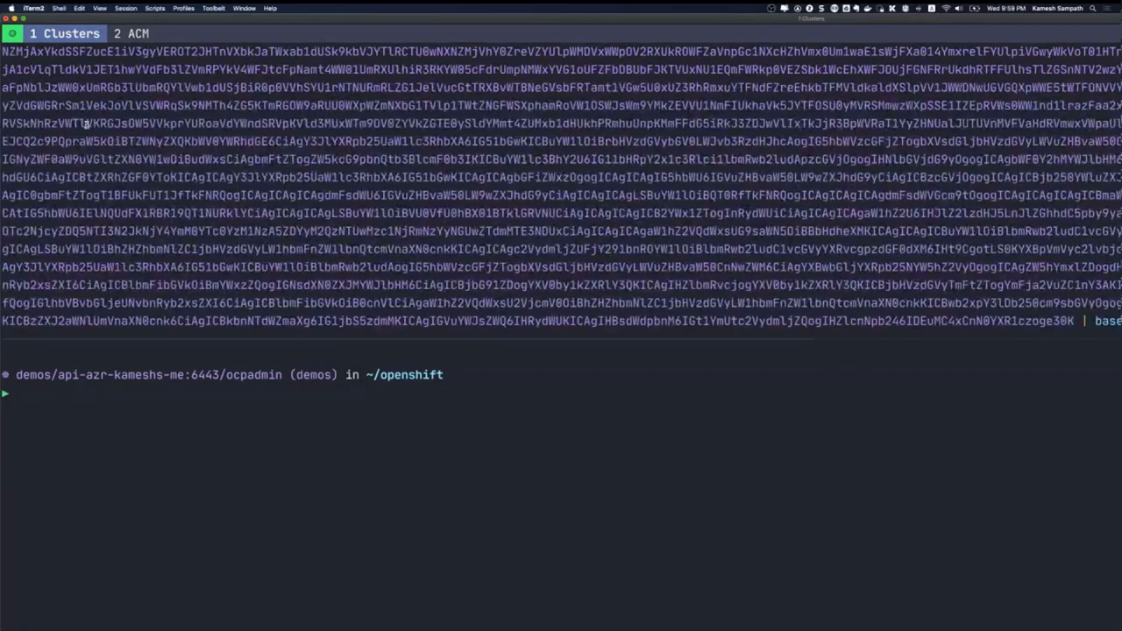
key(Return)
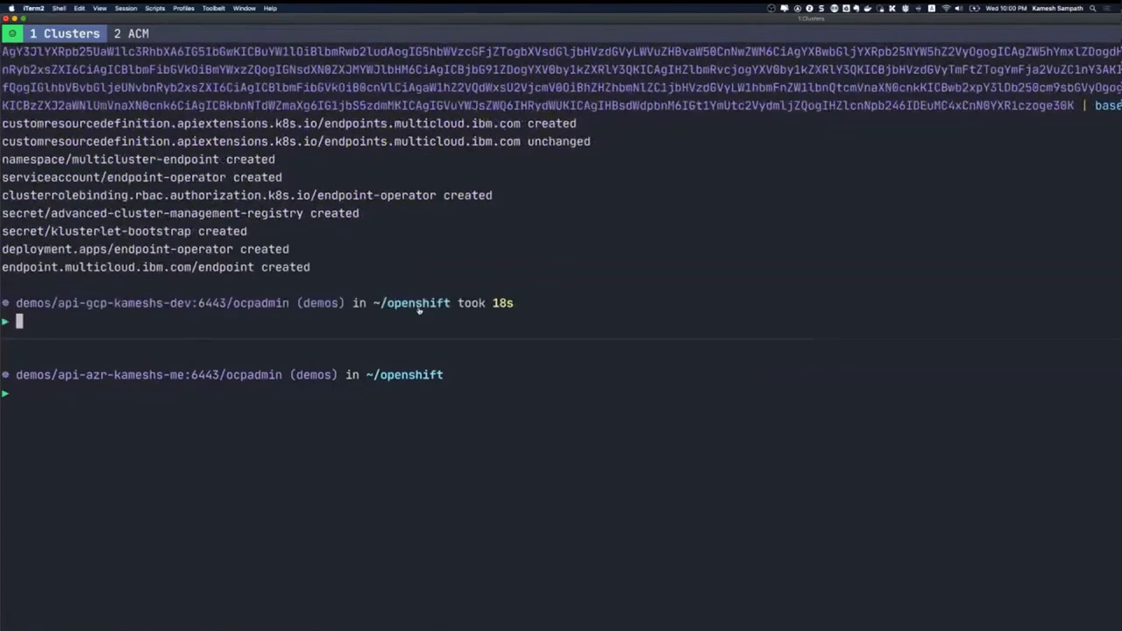
key(super+Tab)
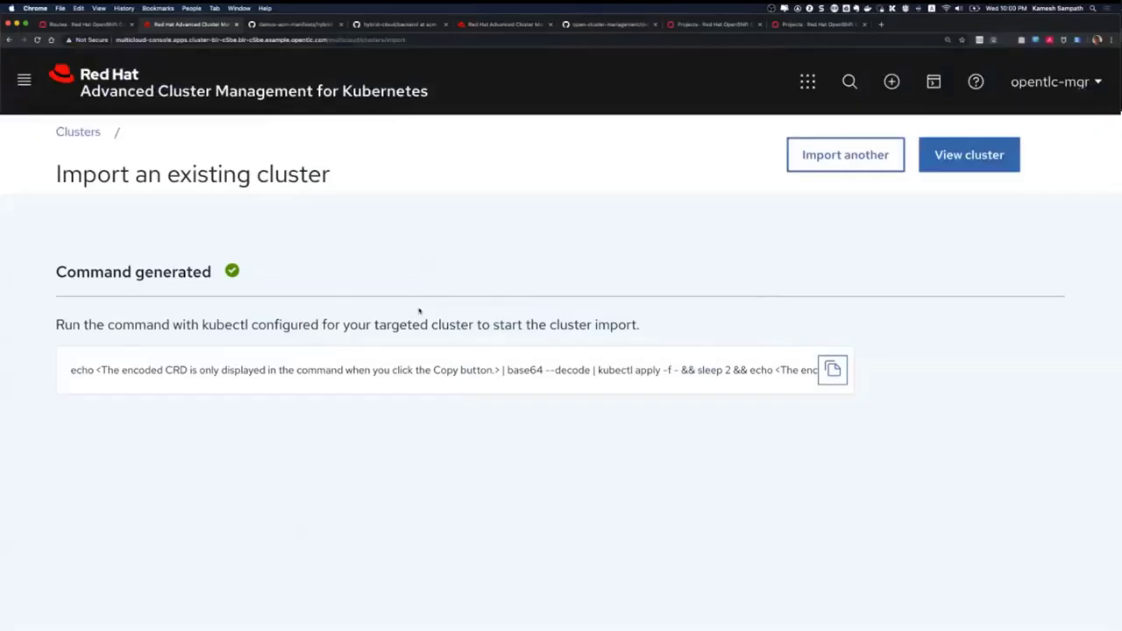
click(74, 133)
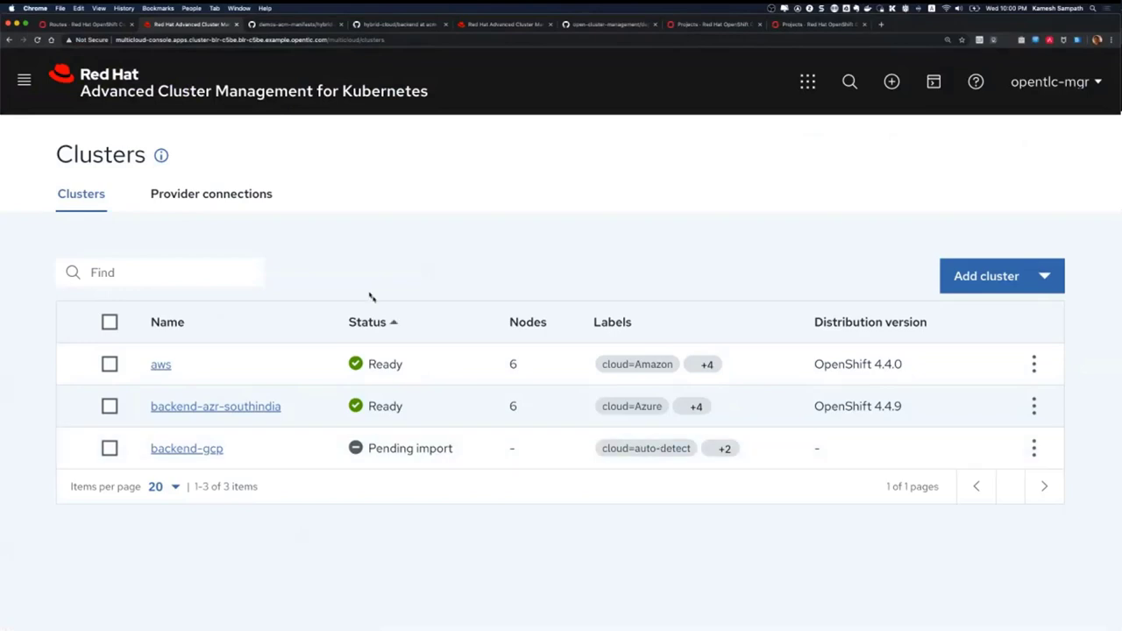
Look at the distribution and infrastructure platform choices for creating a cluster, then return to the cluster list and refresh it
click(990, 281)
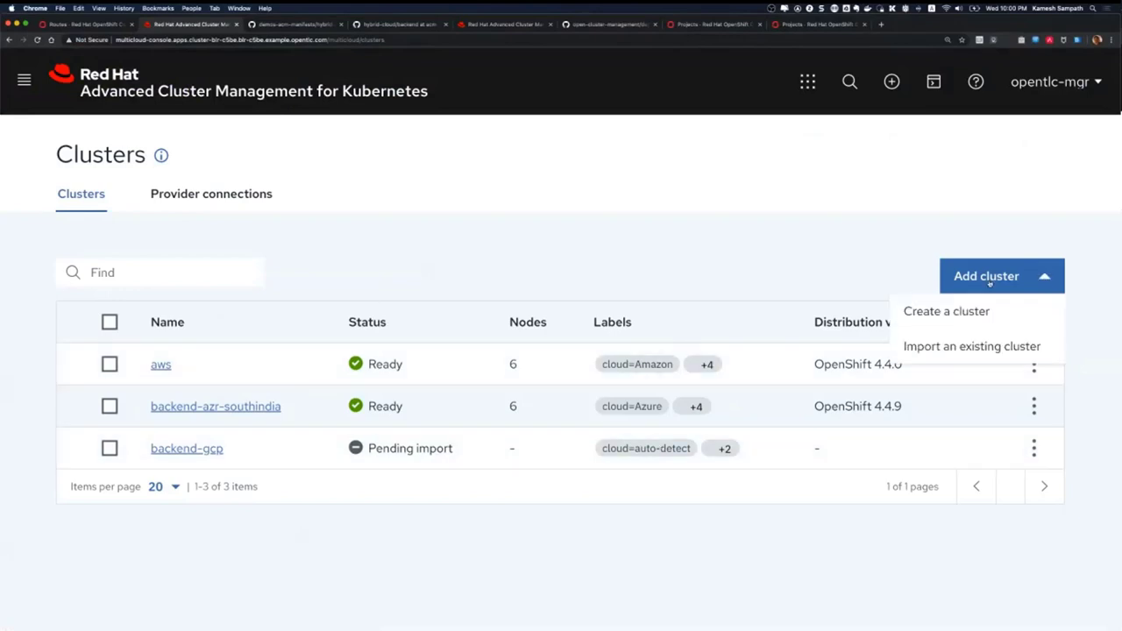
click(952, 312)
scroll(914, 333, down, 4)
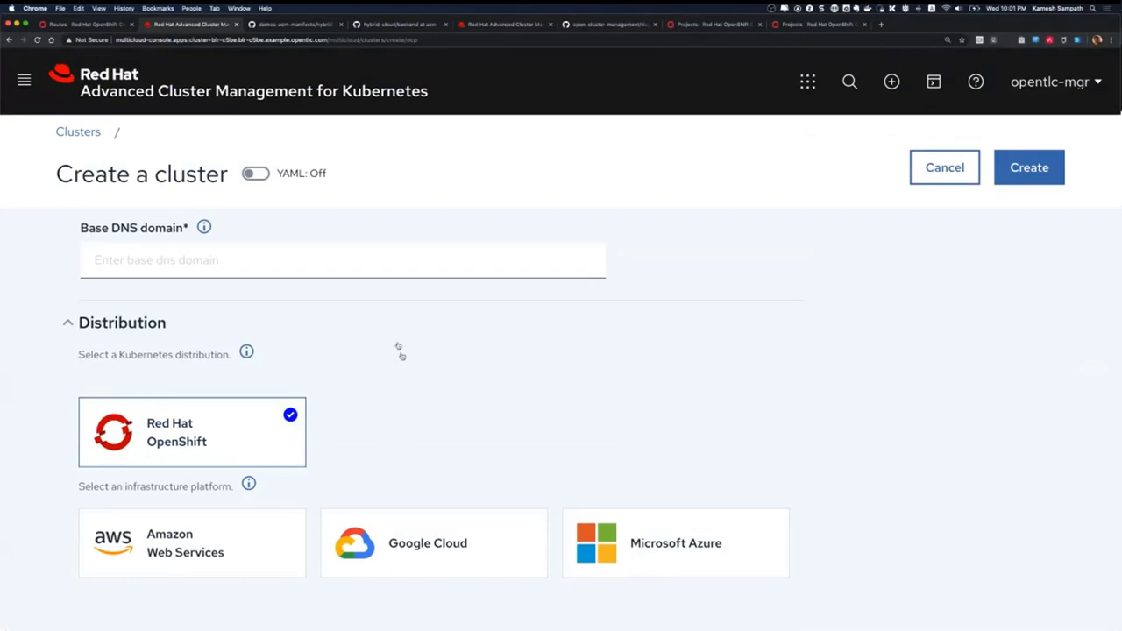
click(951, 169)
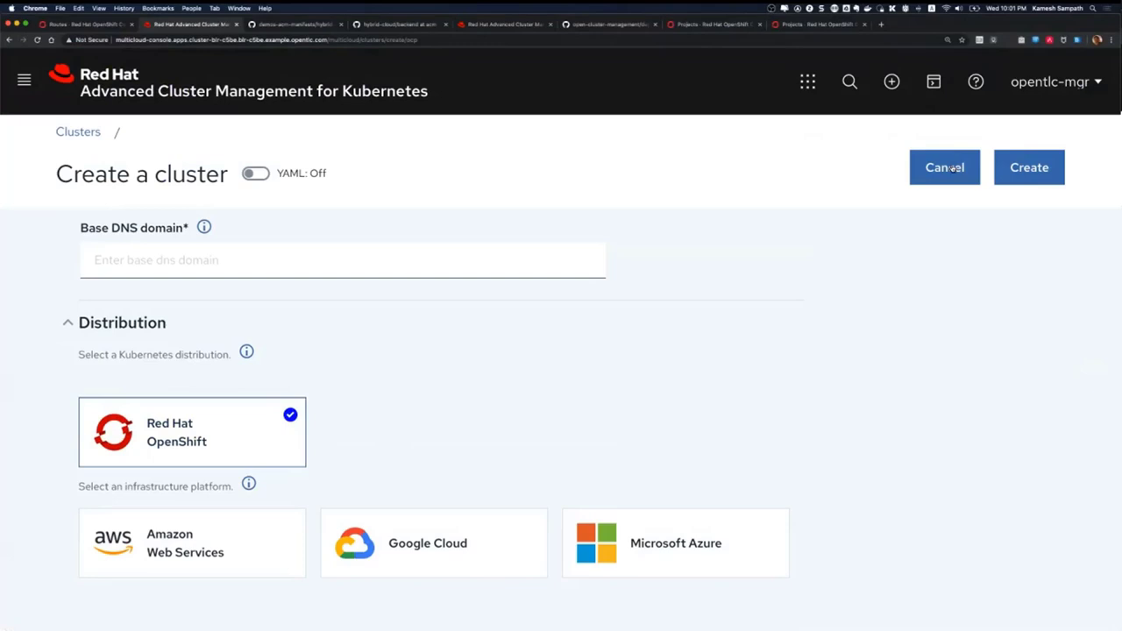
click(79, 132)
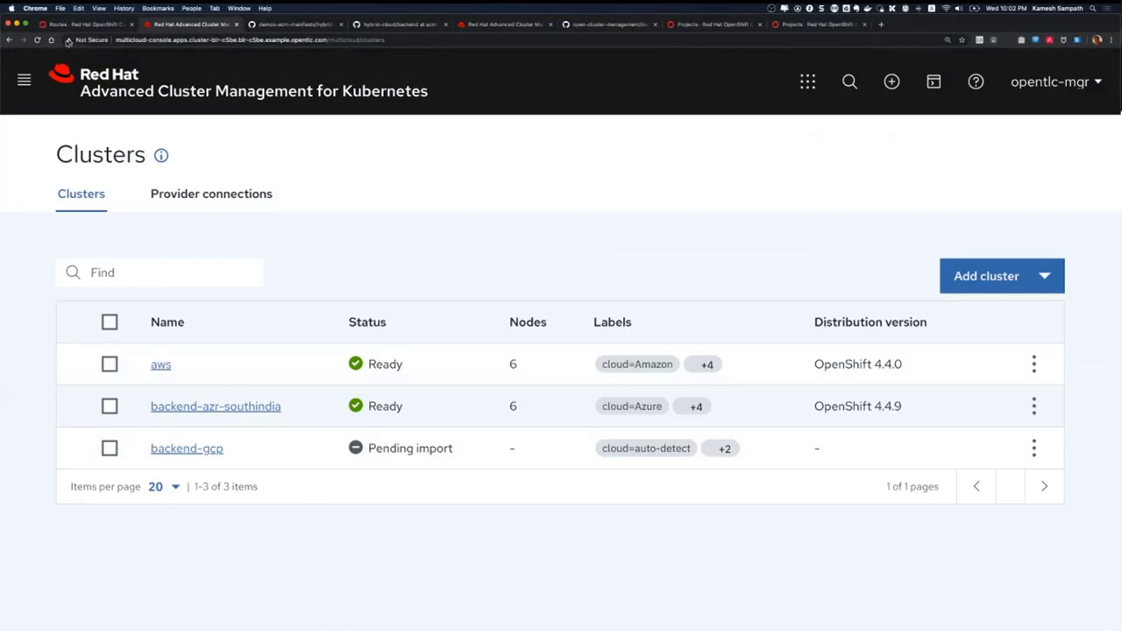
click(39, 41)
Open quay.io in a new browser tab and view the Docker CLI password section of the account settings
click(883, 26)
text(quay.io)
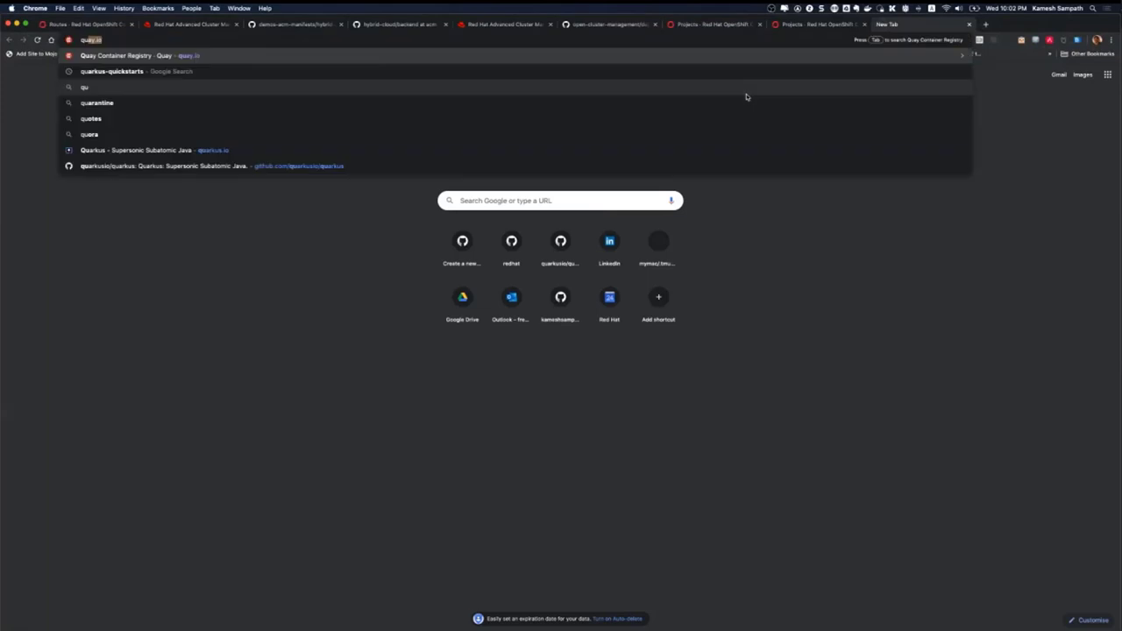
key(Return)
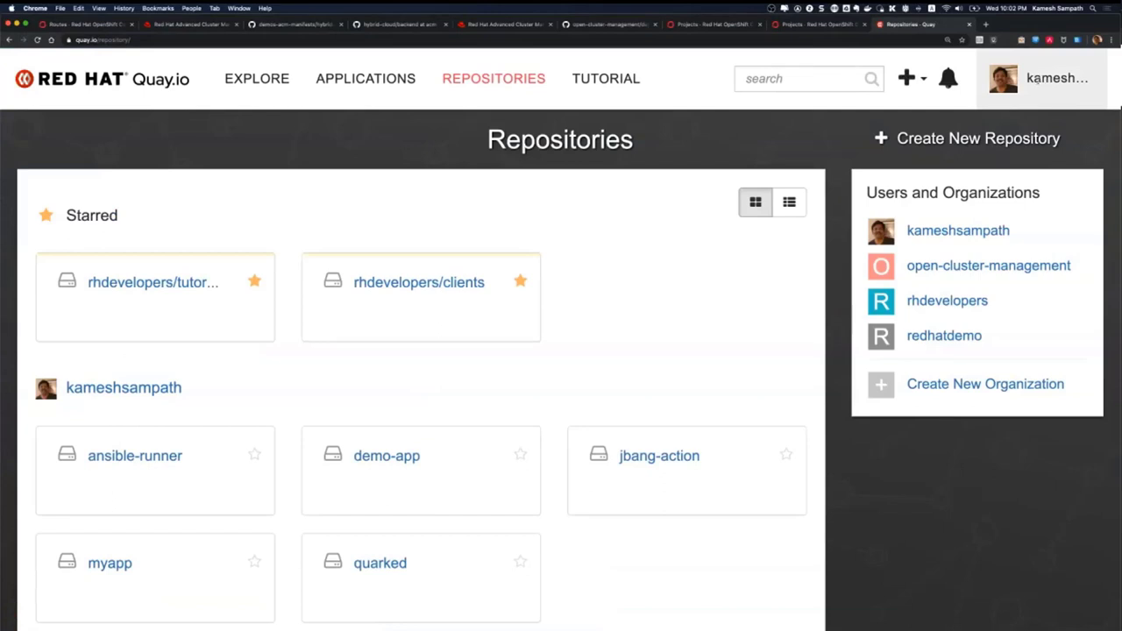
click(1034, 79)
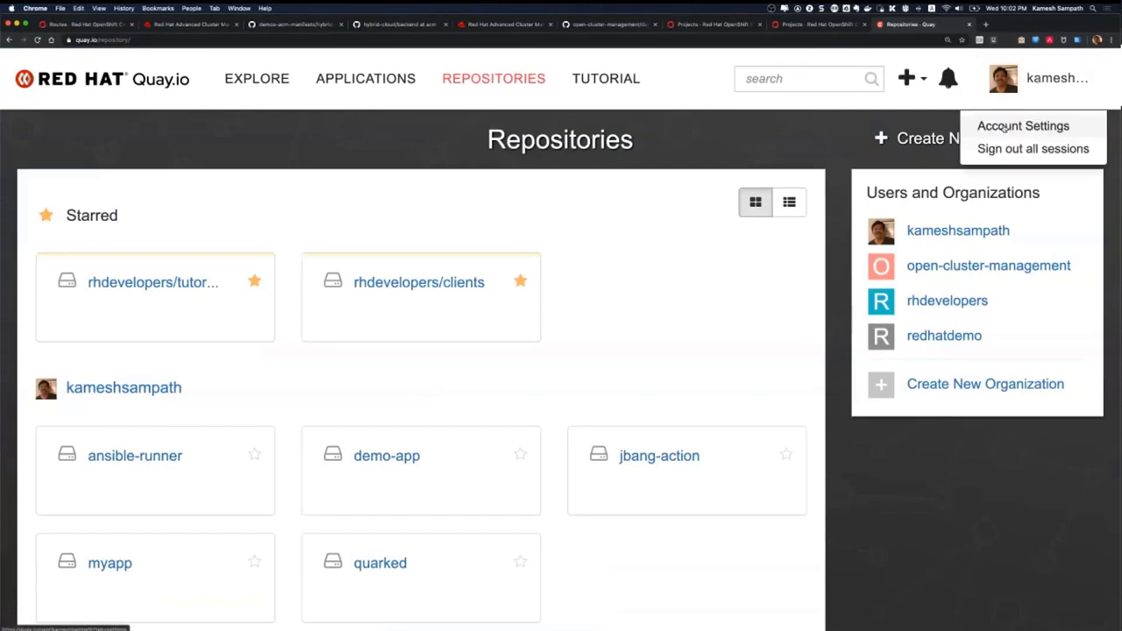
click(1004, 128)
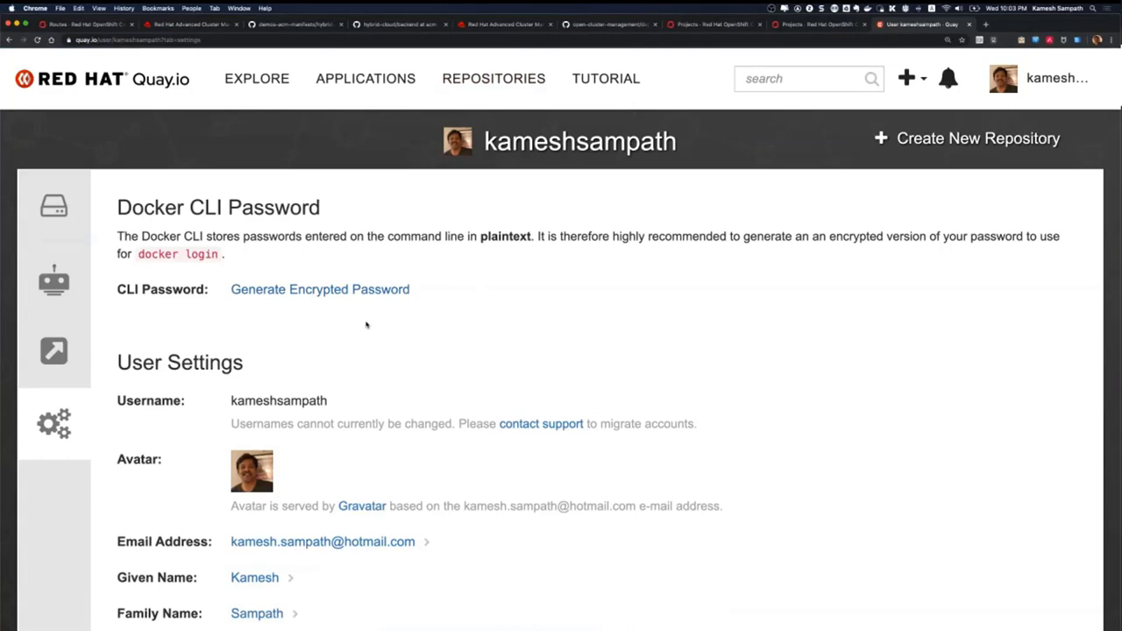
In the OpenShift console, open the MultiClusterHub creation form of the installed Advanced Cluster Management operator and highlight its imagePullSecret line
click(68, 24)
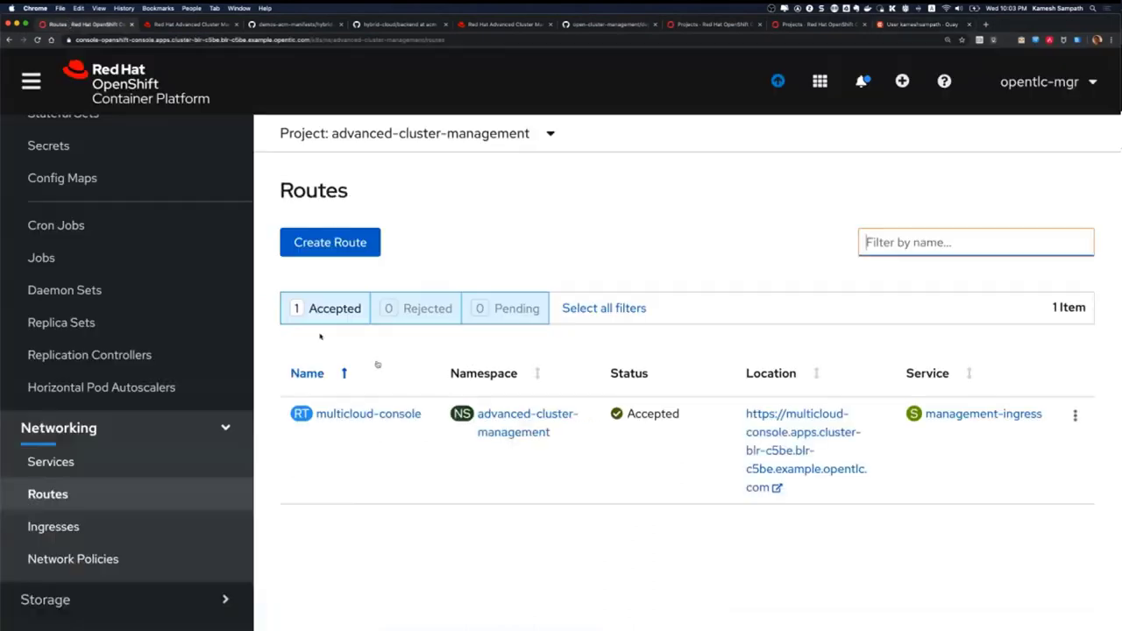
scroll(158, 194, up, 5)
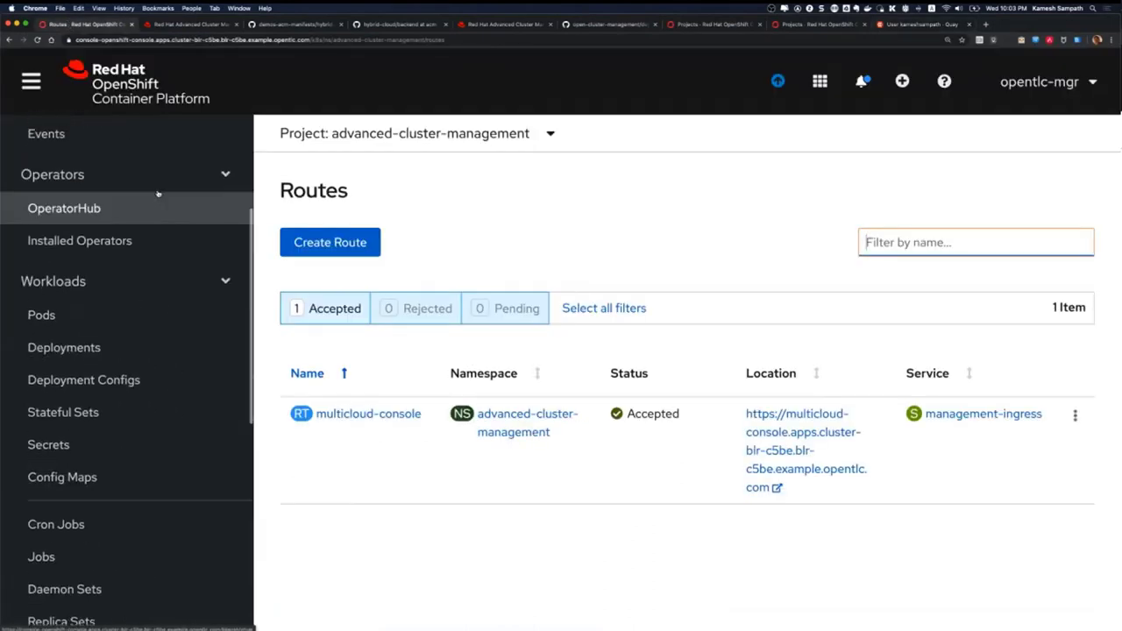
click(134, 232)
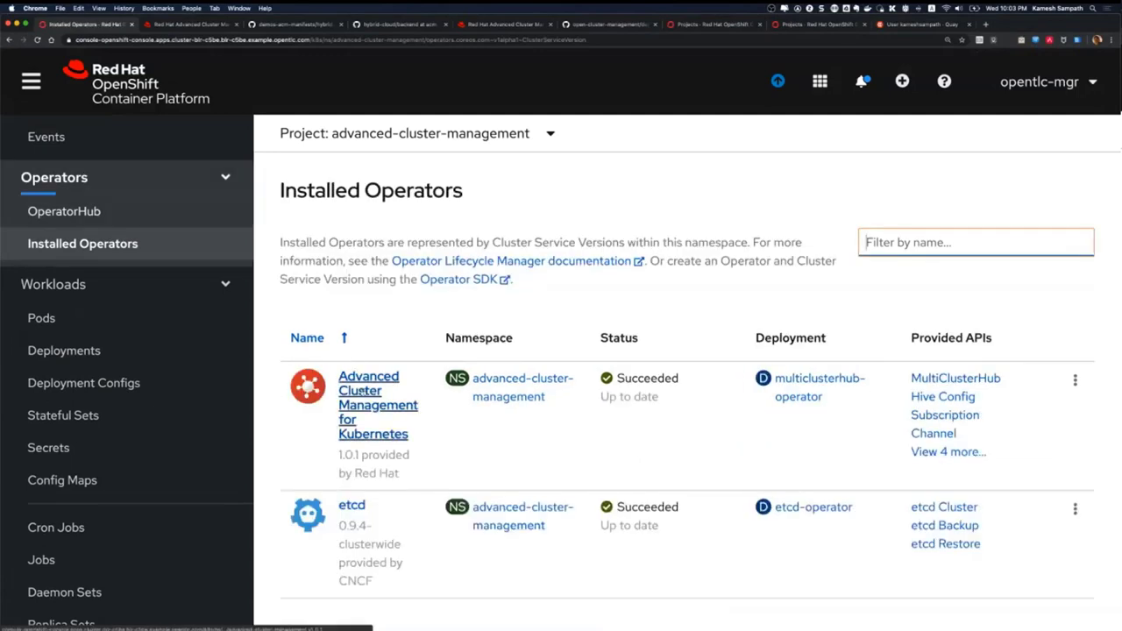
click(362, 394)
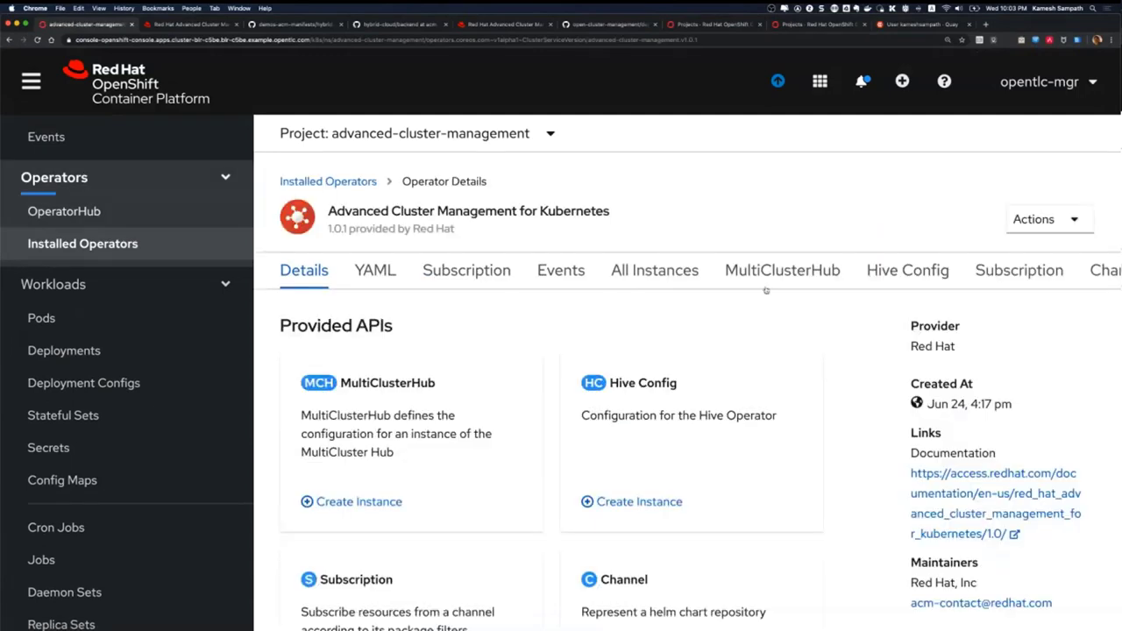
click(767, 273)
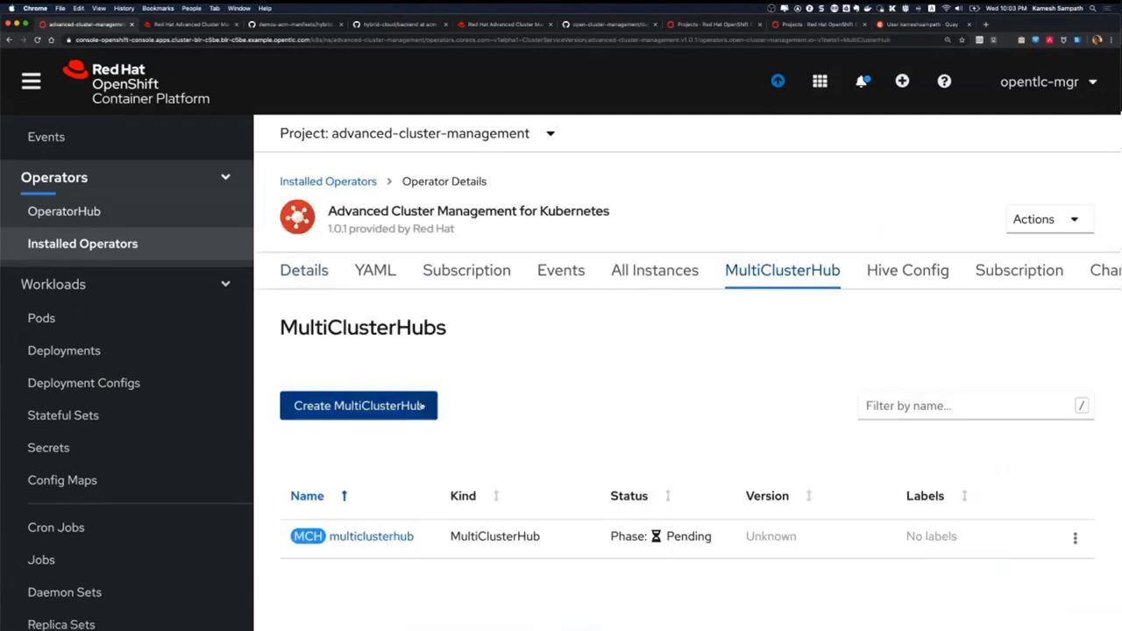
click(421, 406)
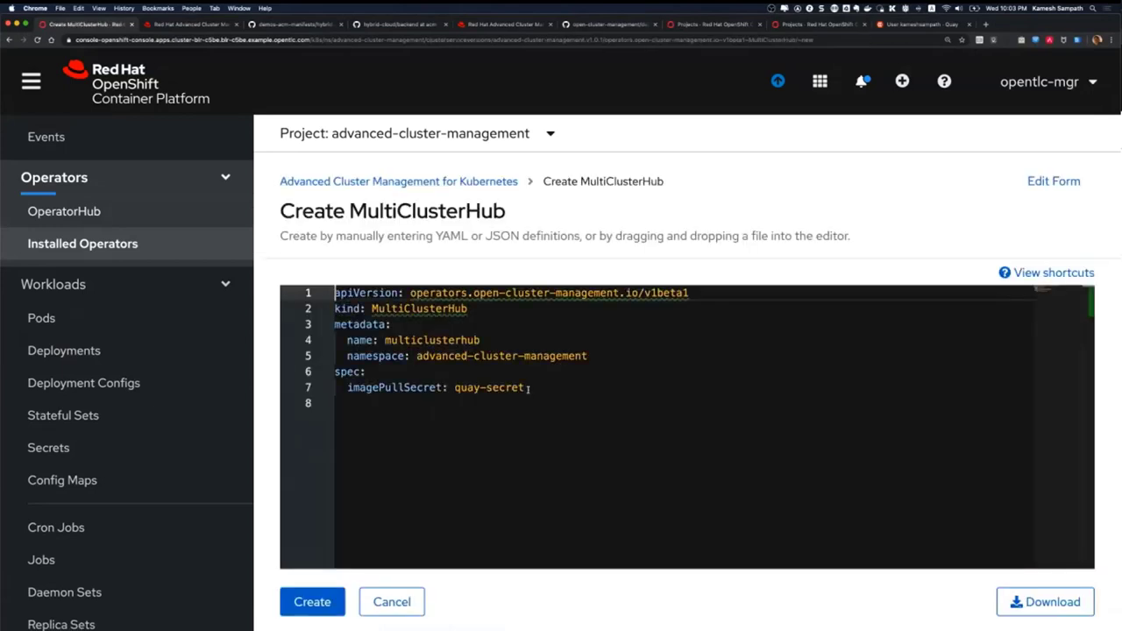
drag(525, 388, 347, 387)
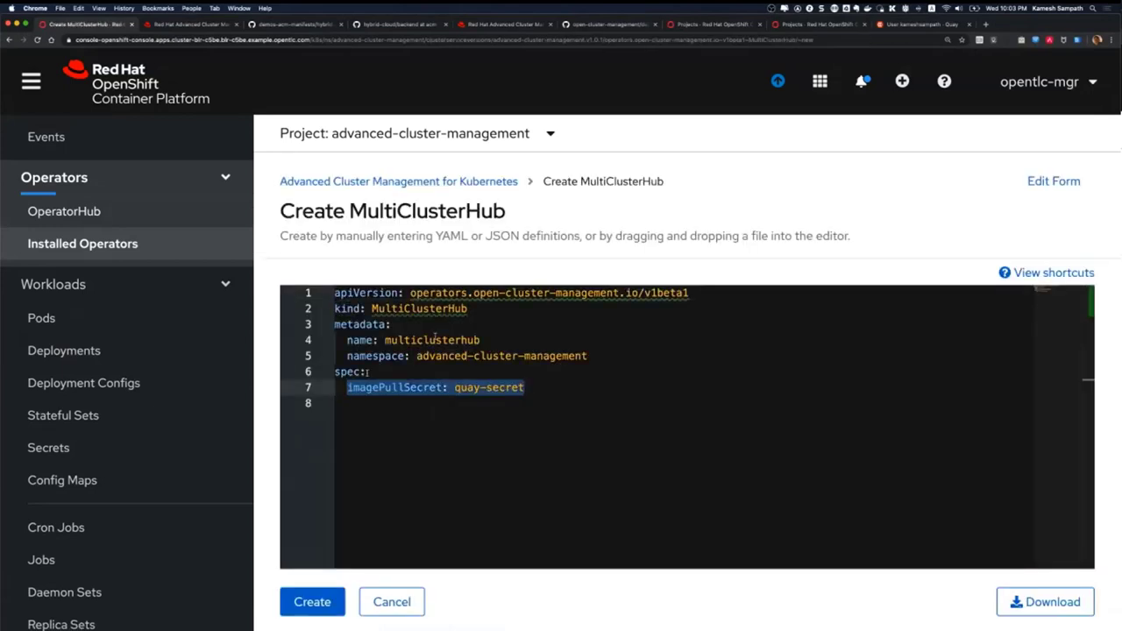
Revisit the Quay CLI password settings, then highlight the quay-secret value in the MultiClusterHub YAML
click(921, 24)
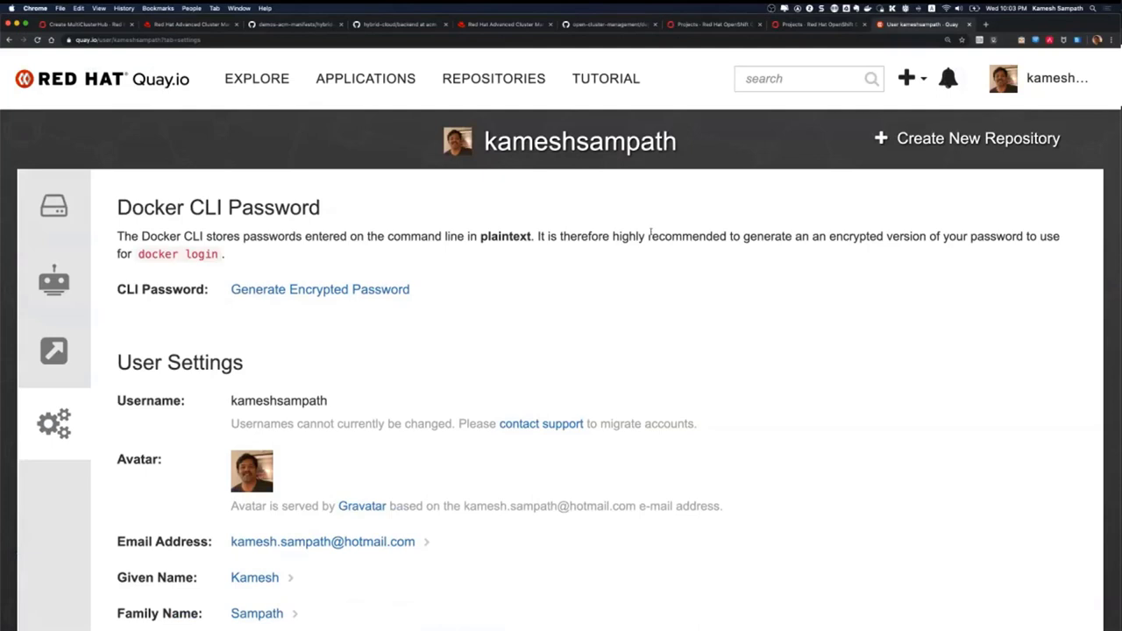
click(98, 26)
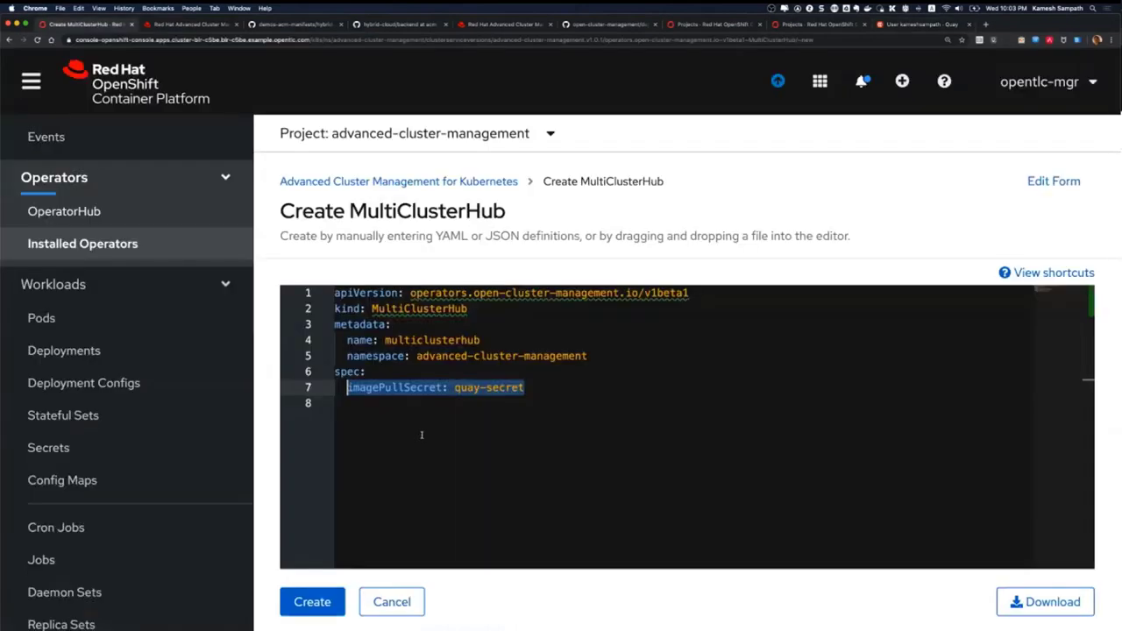
drag(524, 388, 455, 388)
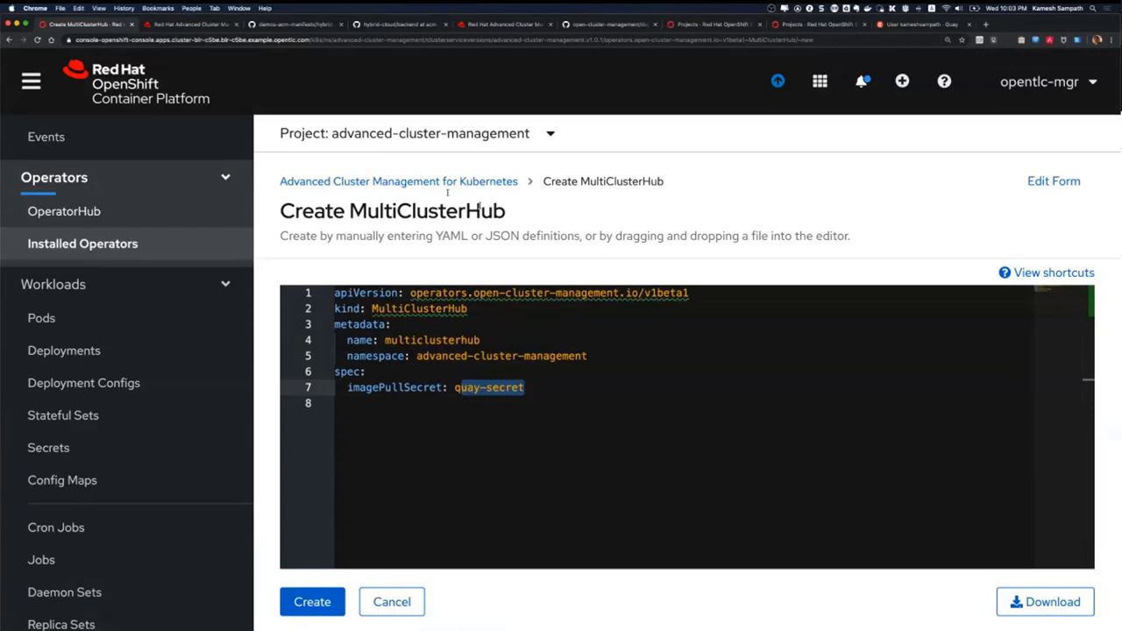
Leave the MultiClusterHub form for OperatorHub without creating anything, then return to the Advanced Cluster Management cluster list and refresh it
click(150, 220)
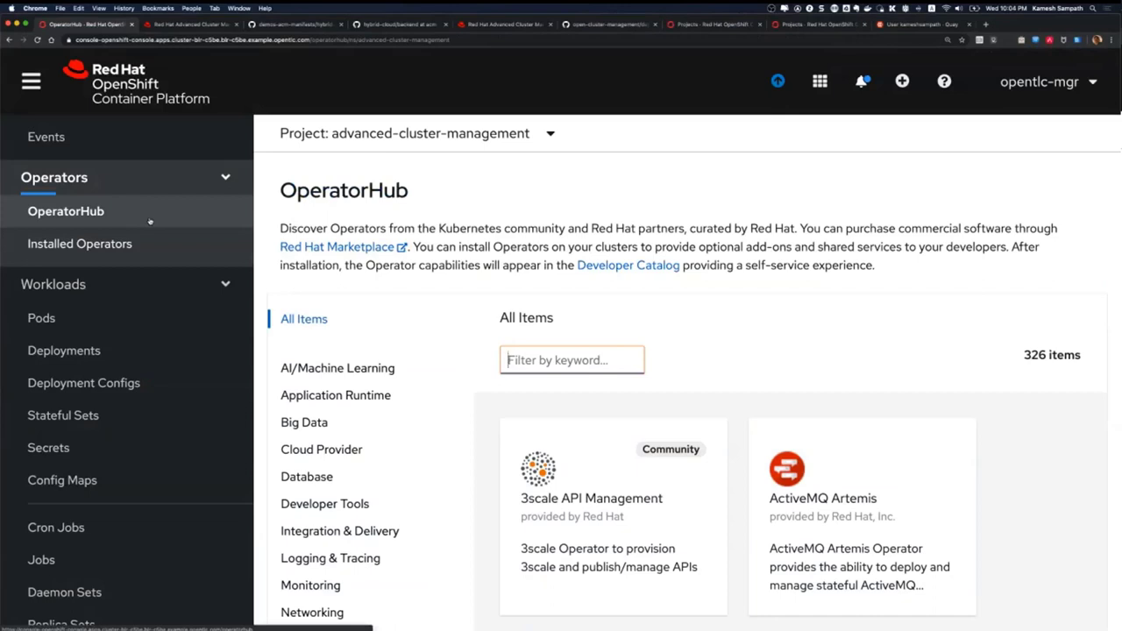
click(168, 23)
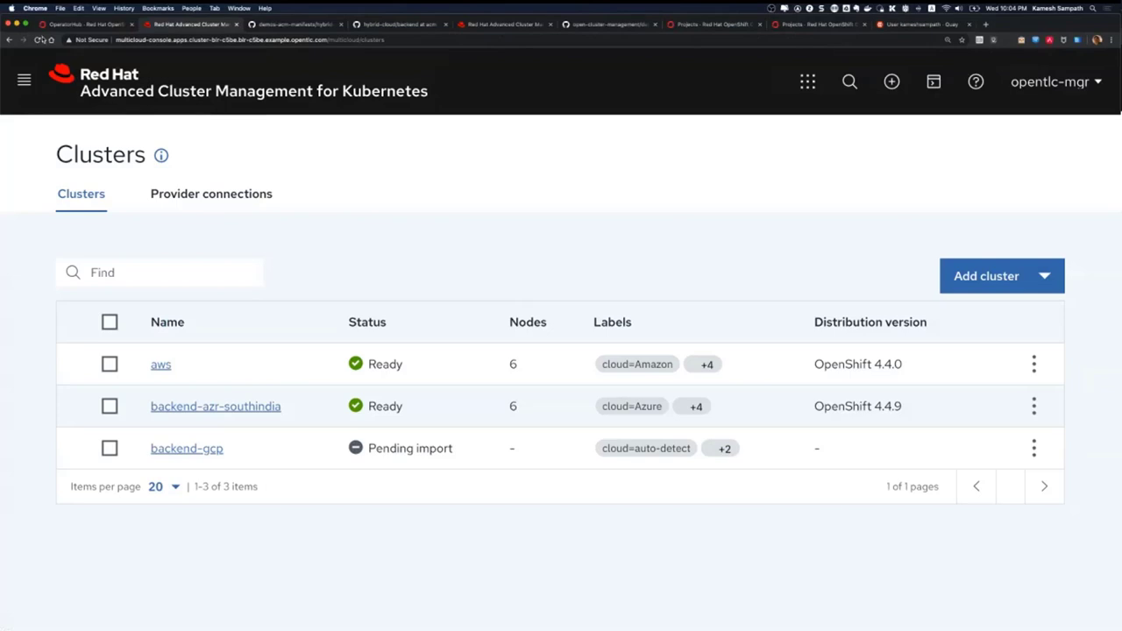
click(40, 40)
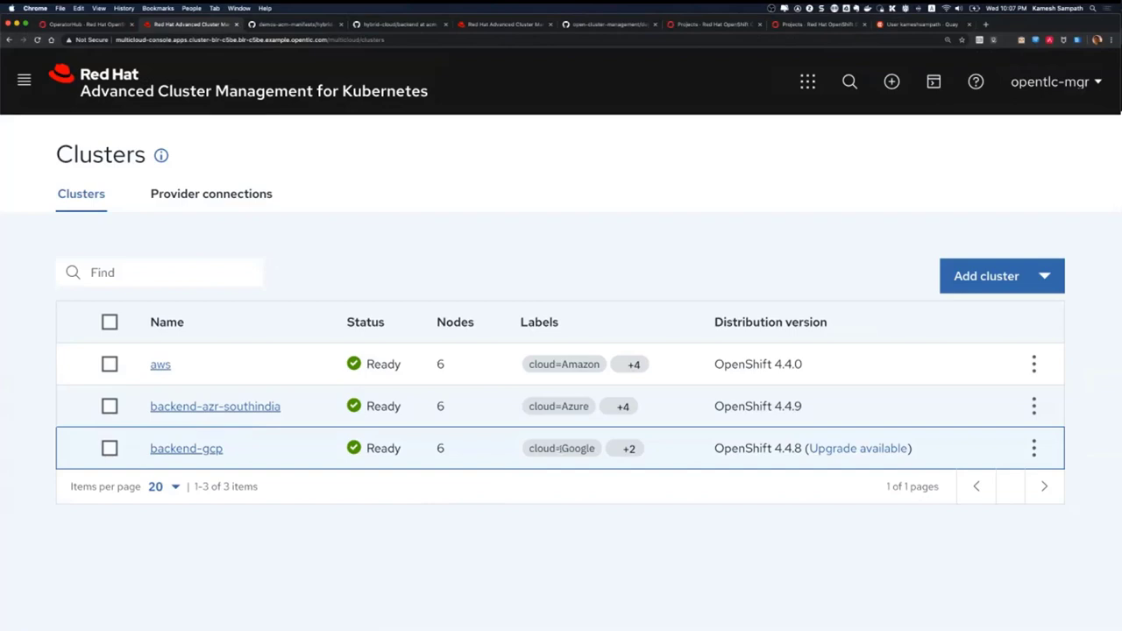
Check the pods and deployments of the backend-gcp project in the GCP cluster's OpenShift console, and reload the deployments page
click(807, 25)
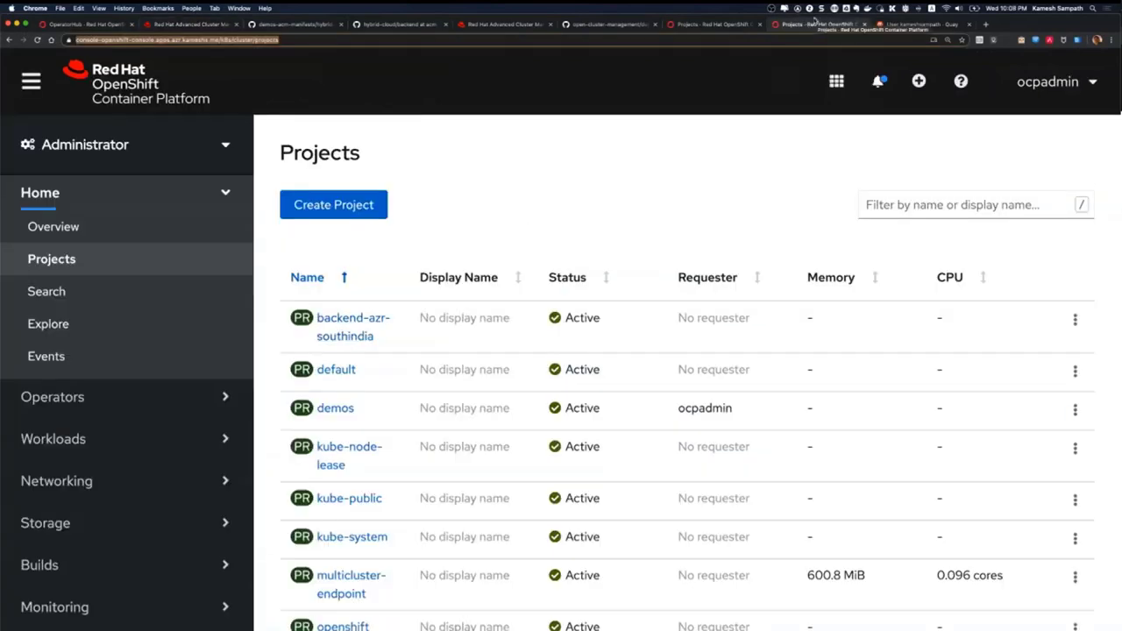
click(703, 25)
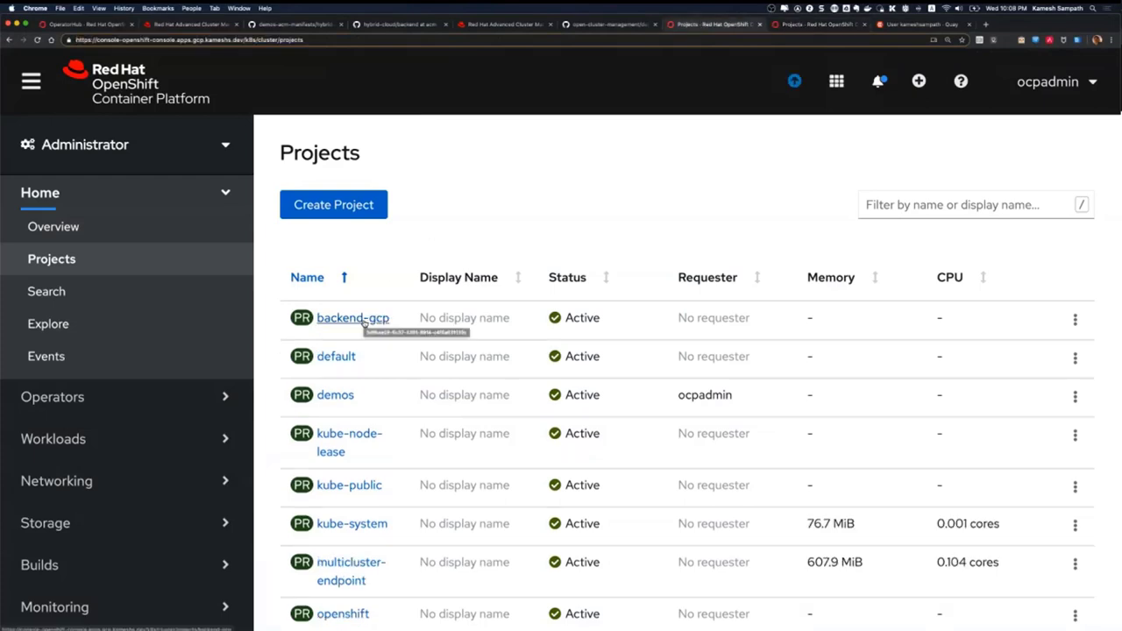
click(353, 318)
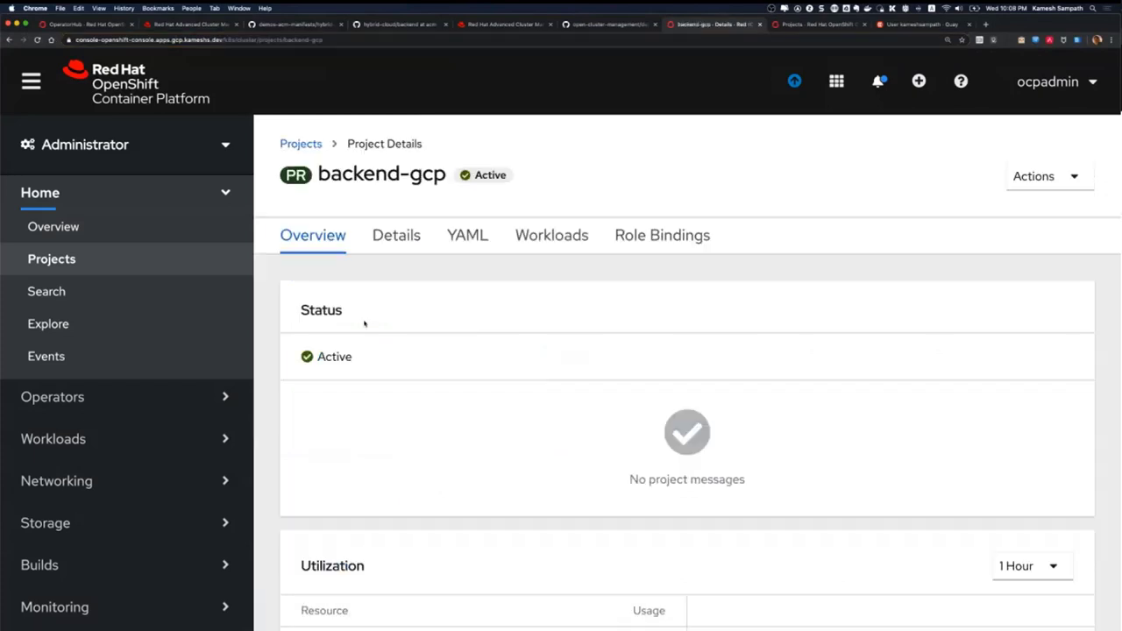
click(87, 443)
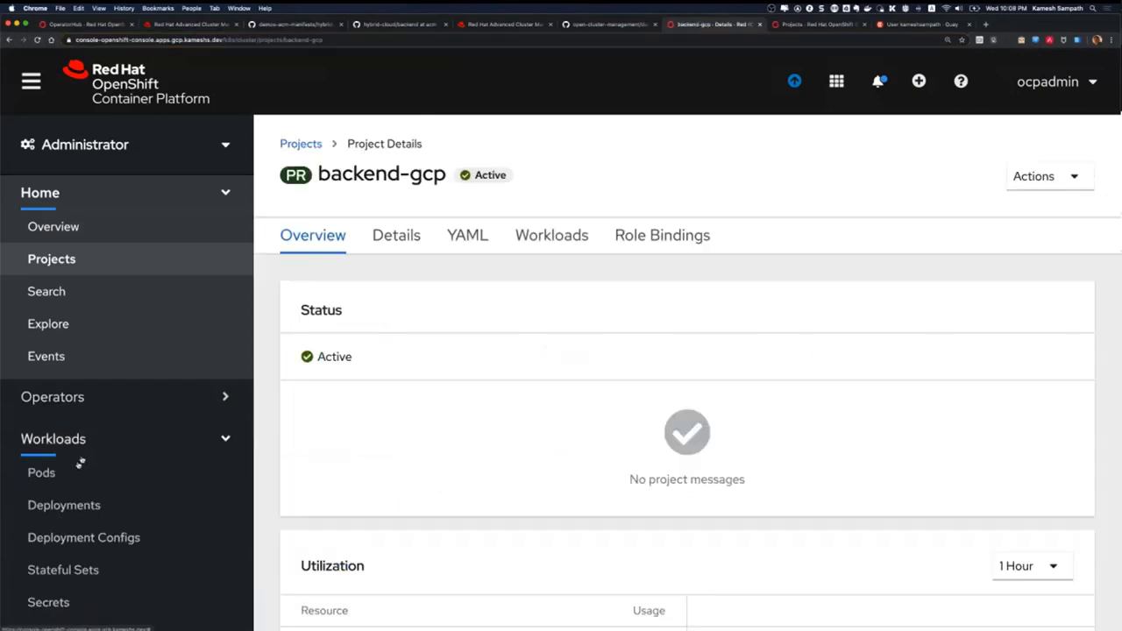
click(79, 469)
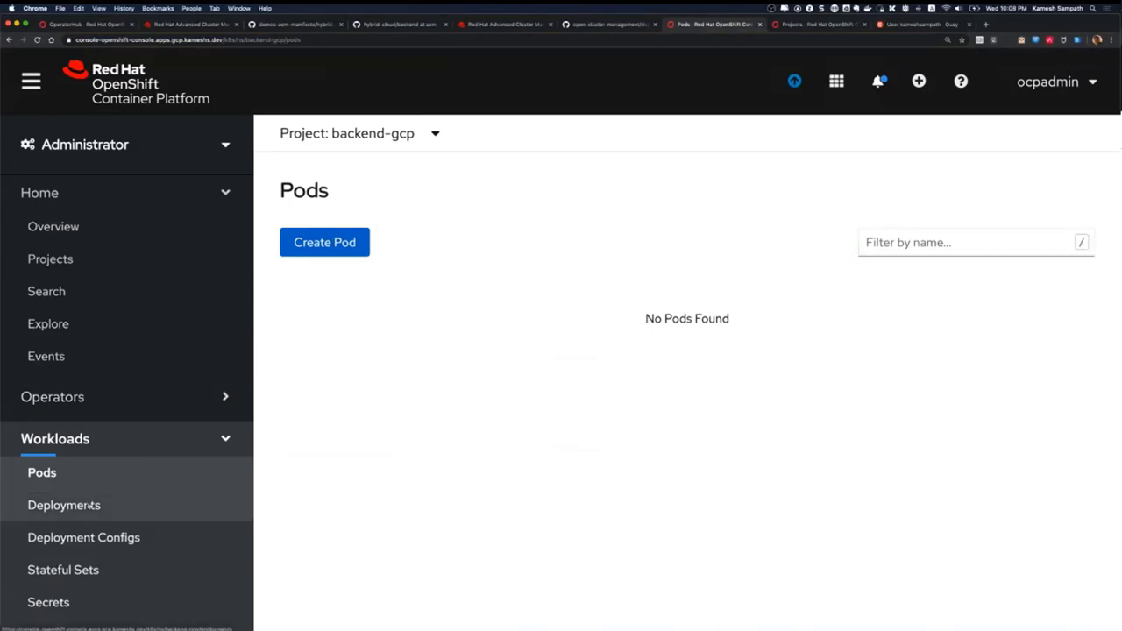
click(91, 505)
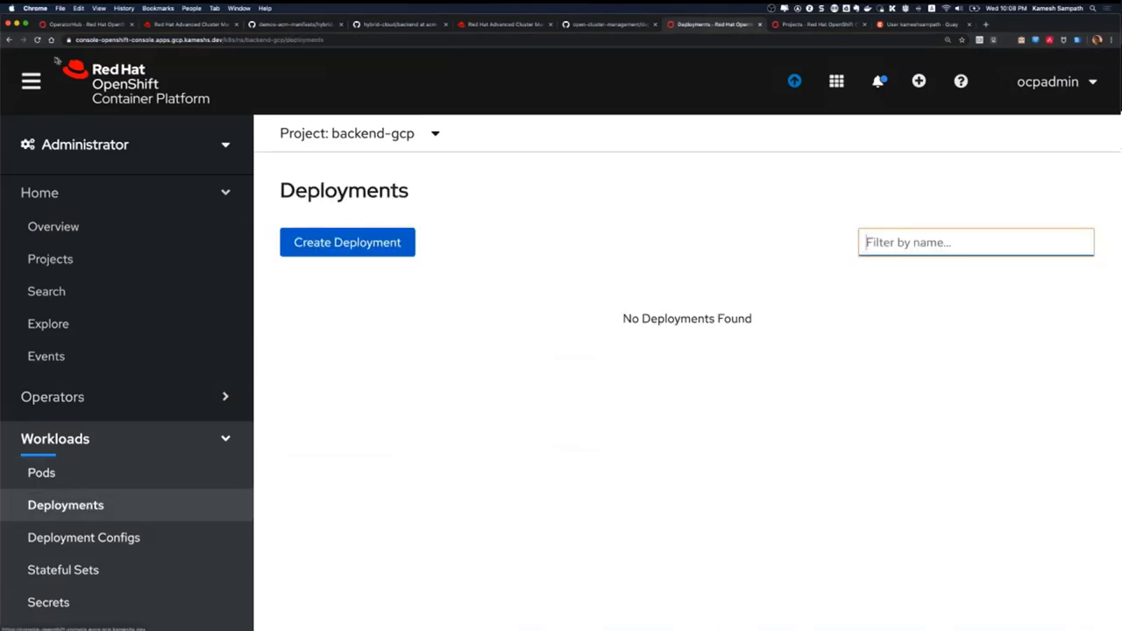
click(155, 195)
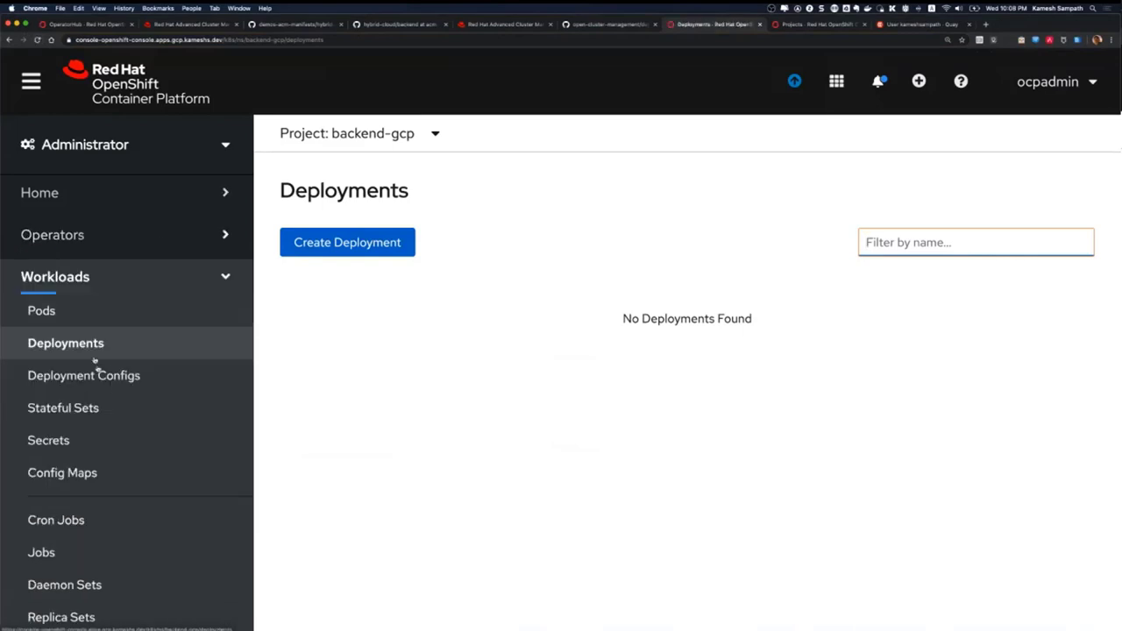
click(386, 142)
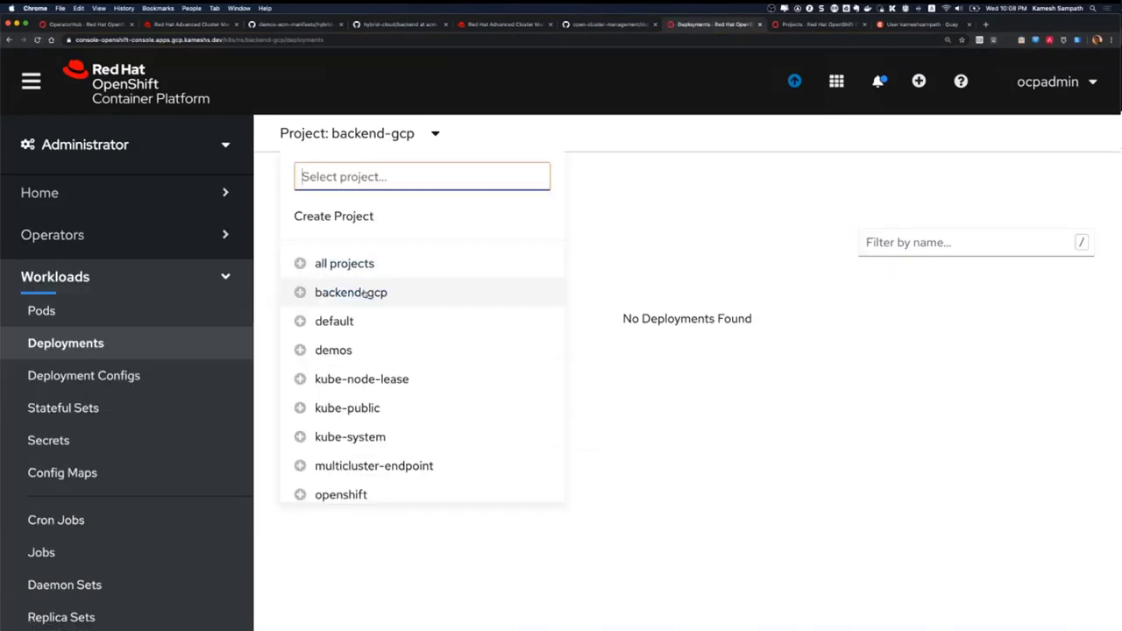
click(366, 292)
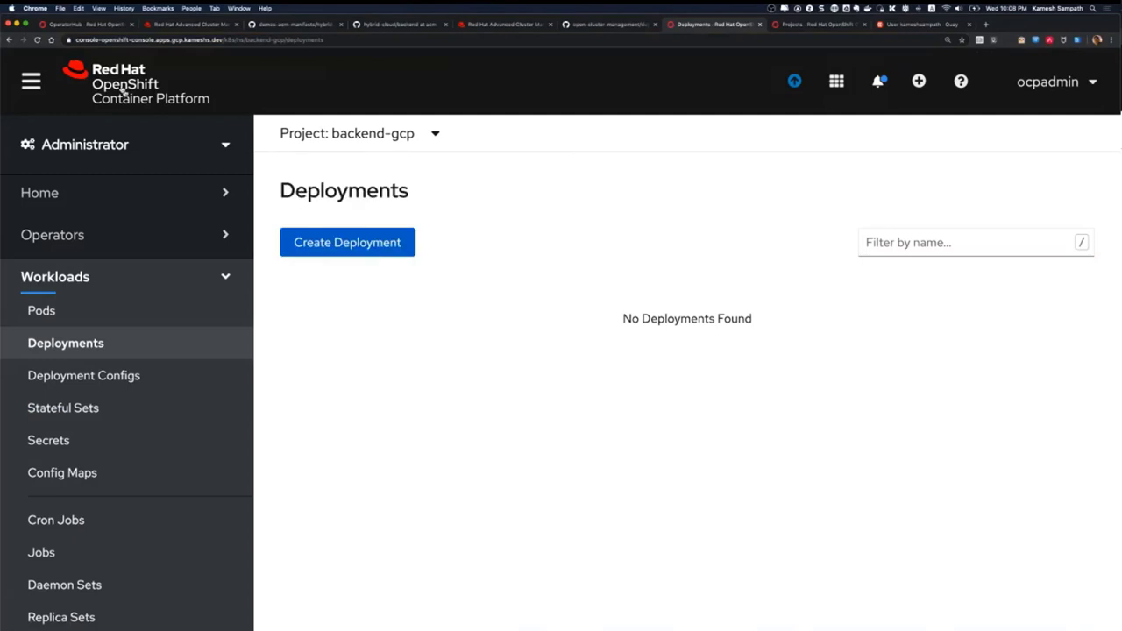
click(38, 41)
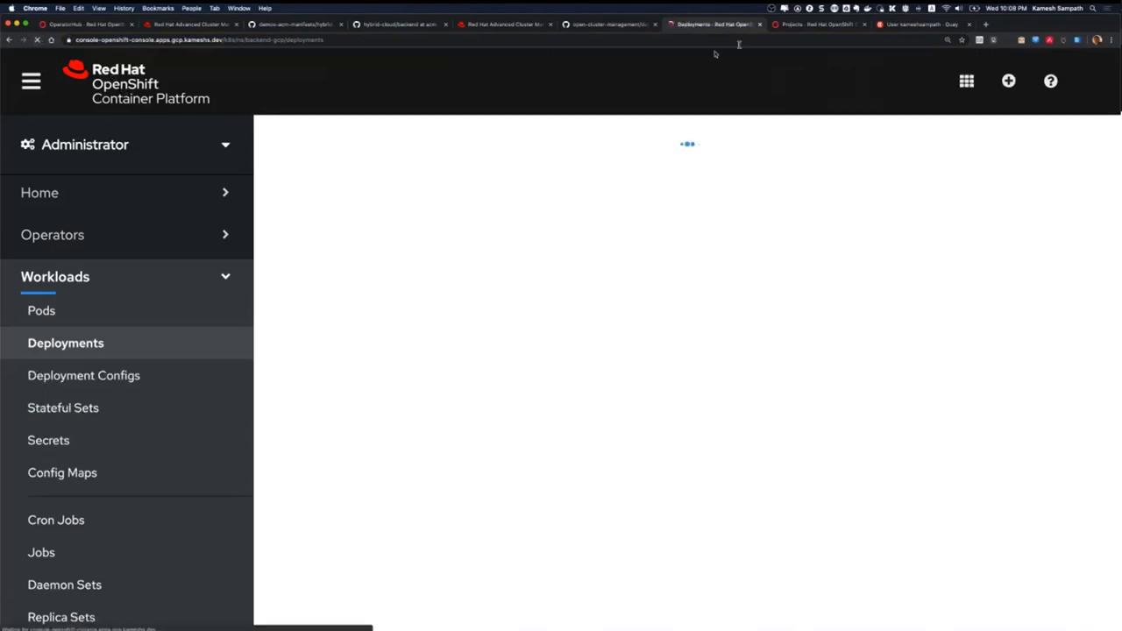
Check the pods and deployments of the backend-azr-southindia project in the Azure cluster's OpenShift console
click(807, 26)
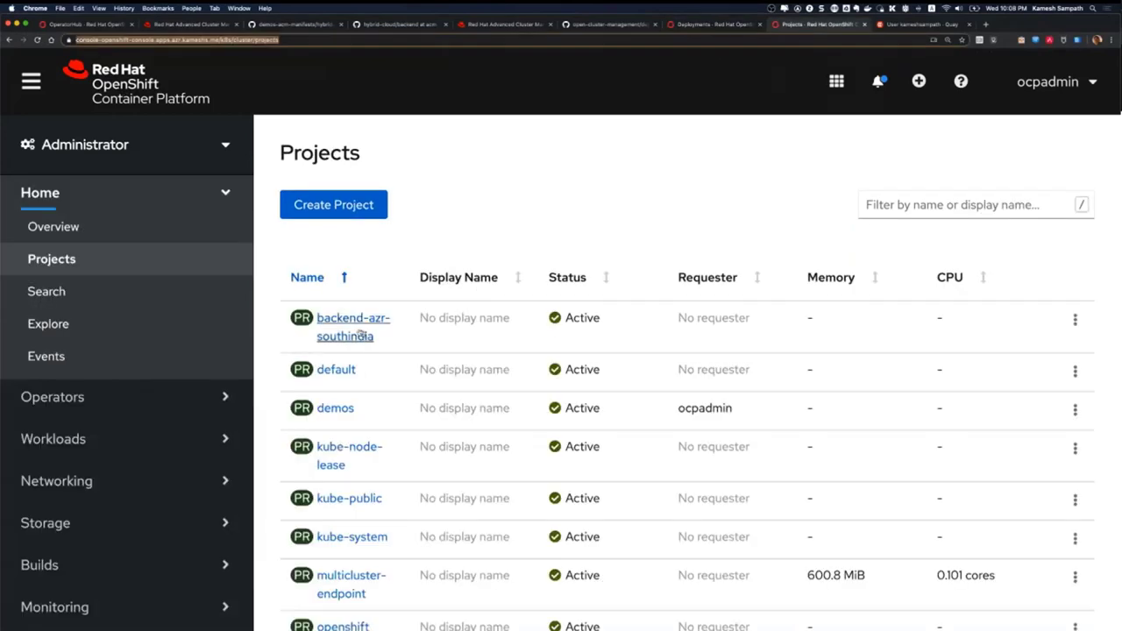
click(355, 328)
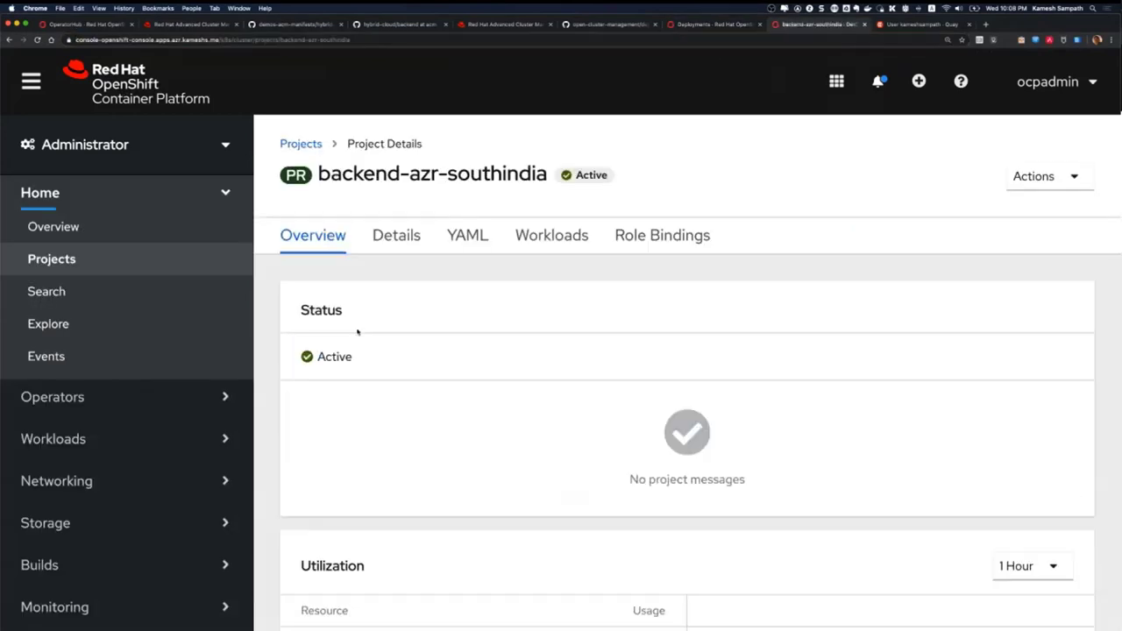
click(53, 439)
click(61, 479)
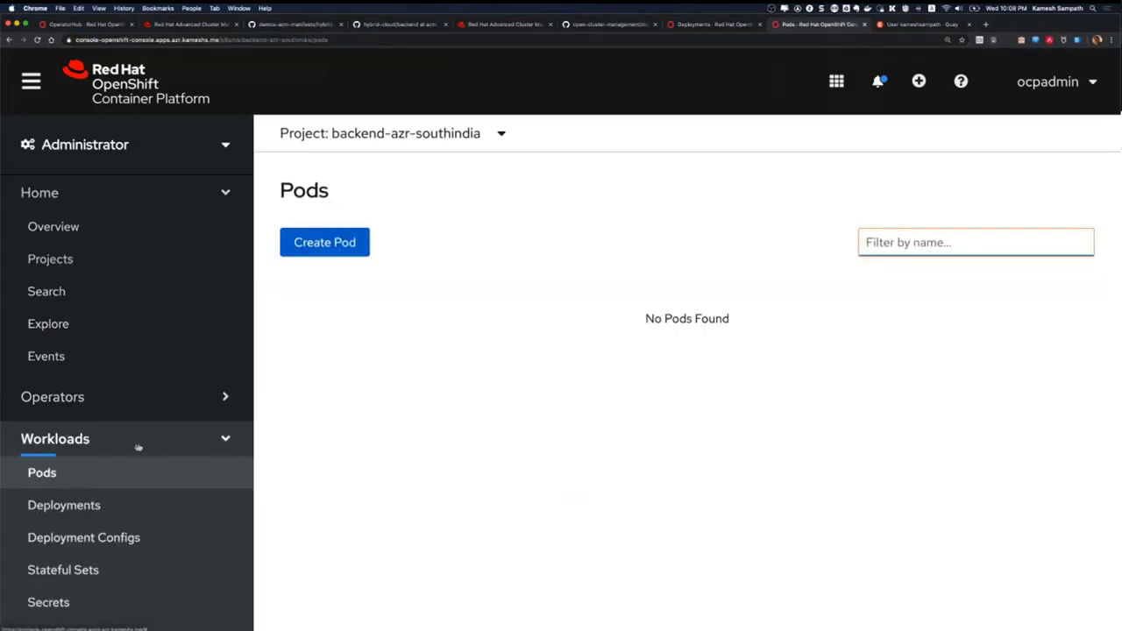
scroll(139, 445, down, 2)
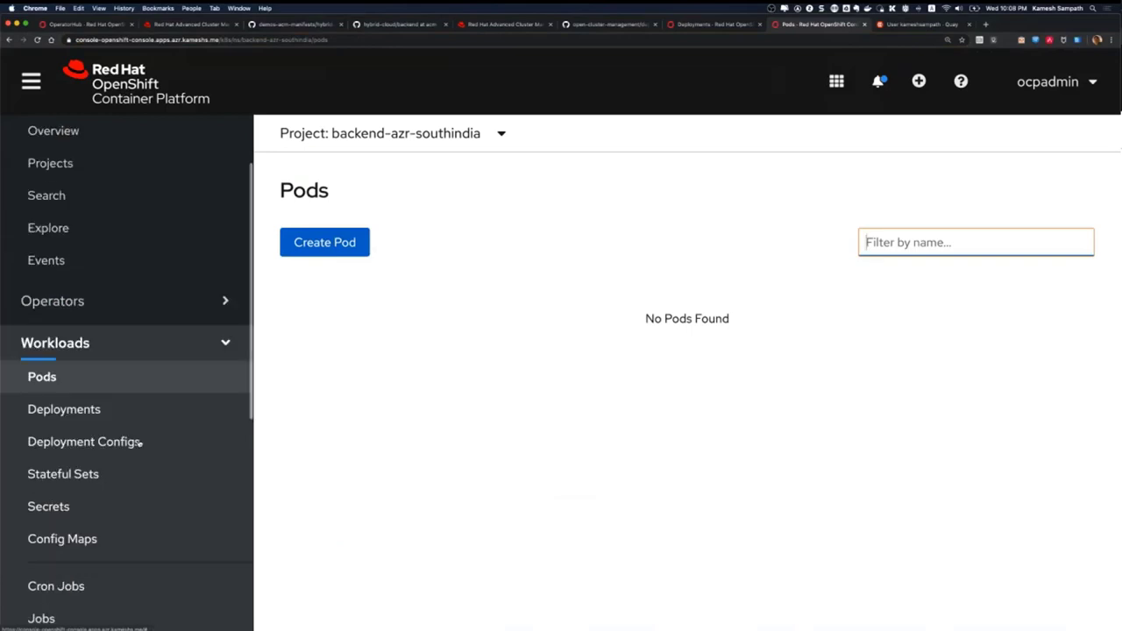
click(114, 419)
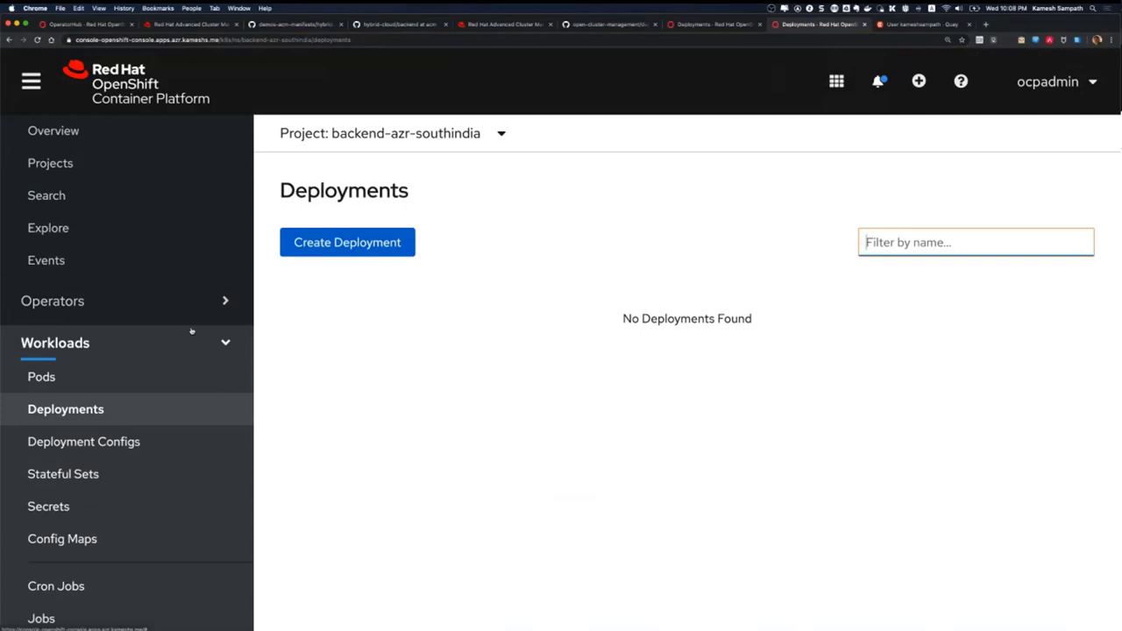
Return to the Advanced Cluster Management cluster list, then show the hybrid-demo folder of the demos-acm-manifests repository on GitHub
click(206, 26)
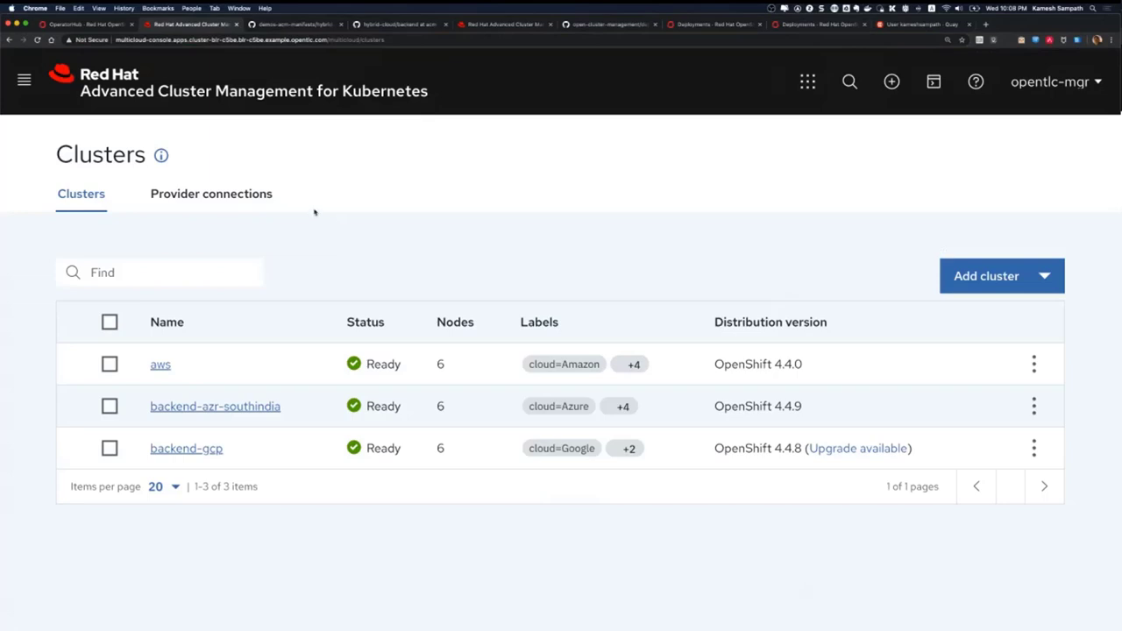
click(299, 24)
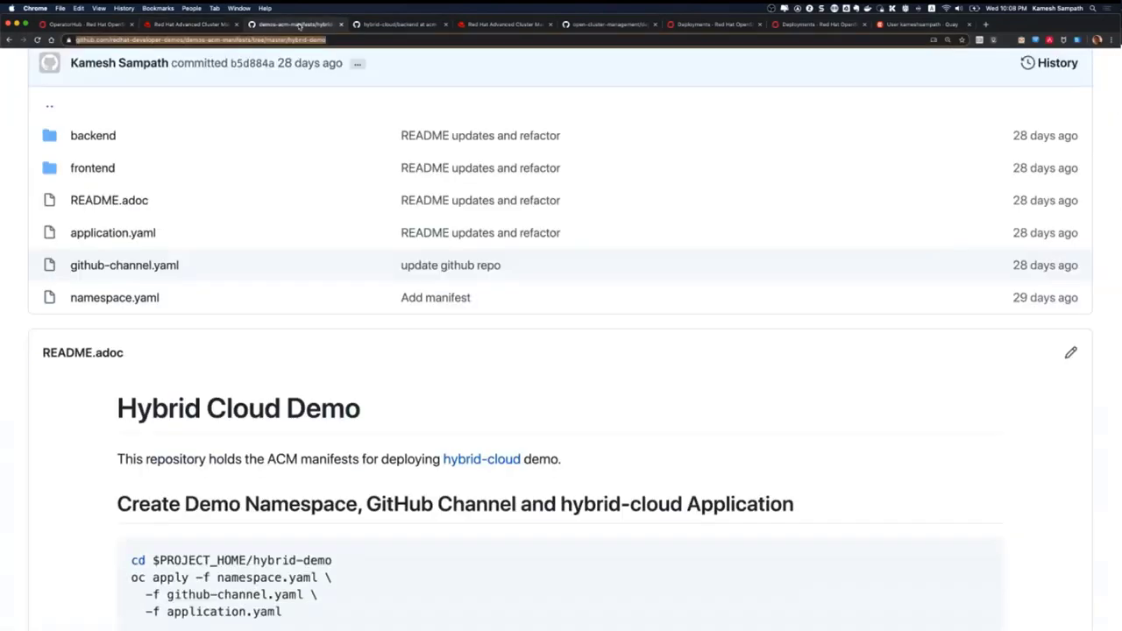
click(285, 39)
click(293, 276)
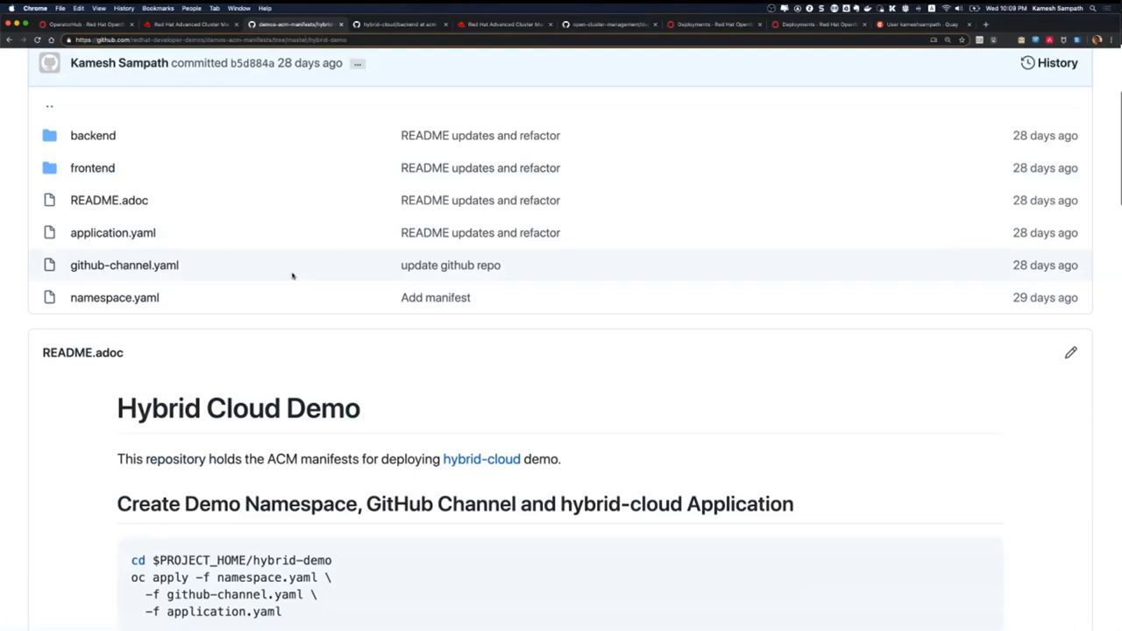
Read the hybrid-demo README from the namespace, channel and application commands through the backend deployment commands to the topology screenshot
scroll(293, 276, down, 3)
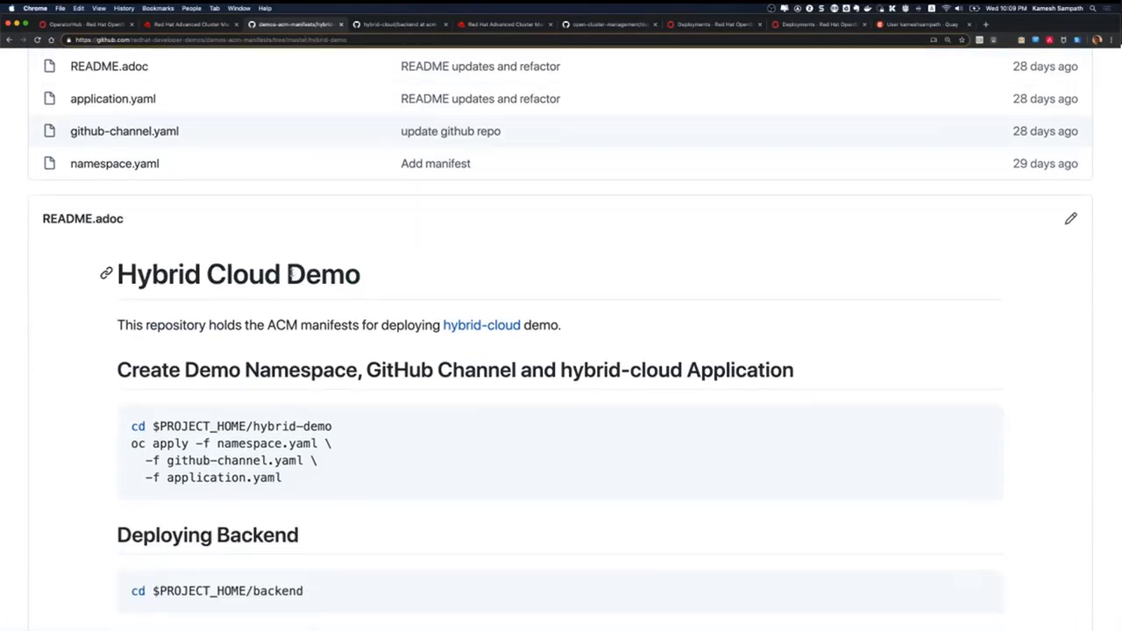
scroll(293, 275, down, 1)
scroll(292, 275, up, 2)
scroll(292, 272, down, 2)
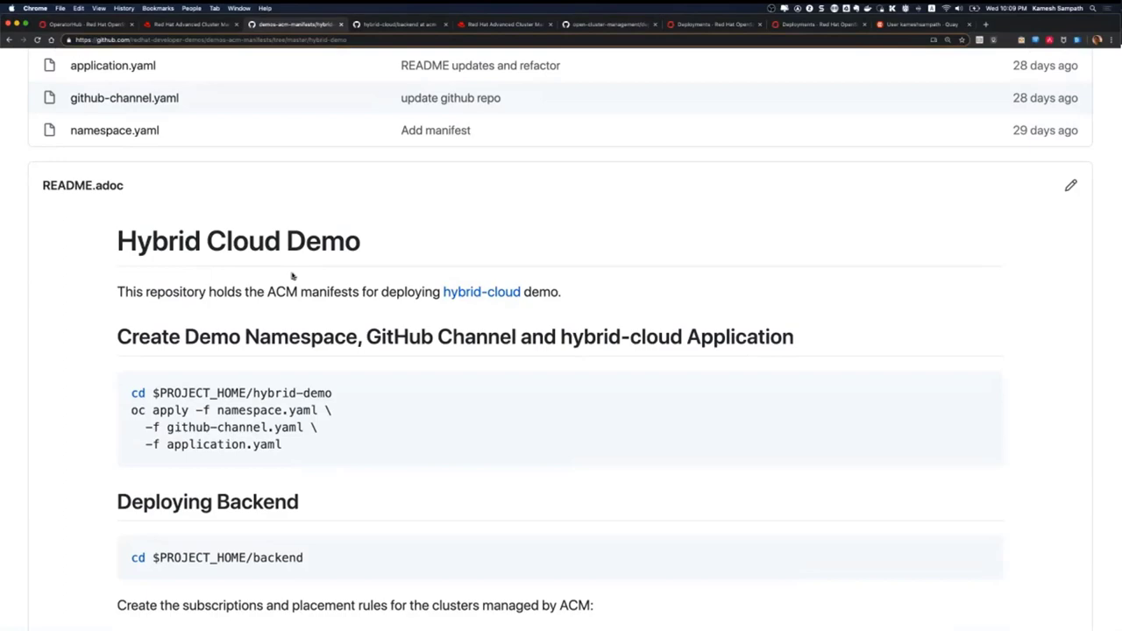
scroll(293, 276, down, 5)
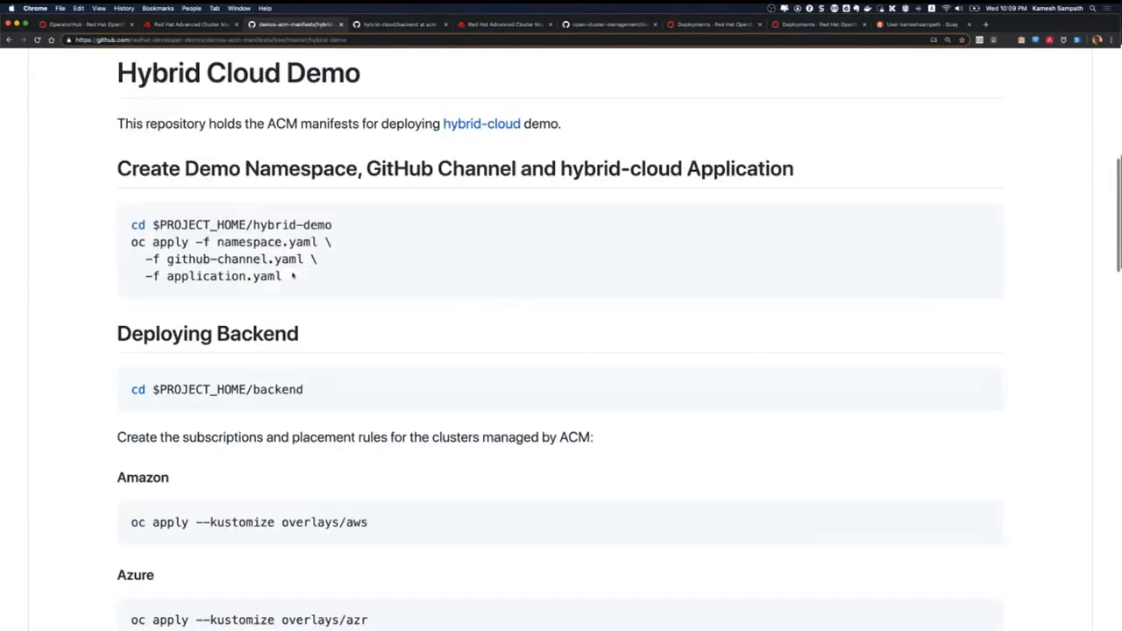
scroll(293, 276, down, 6)
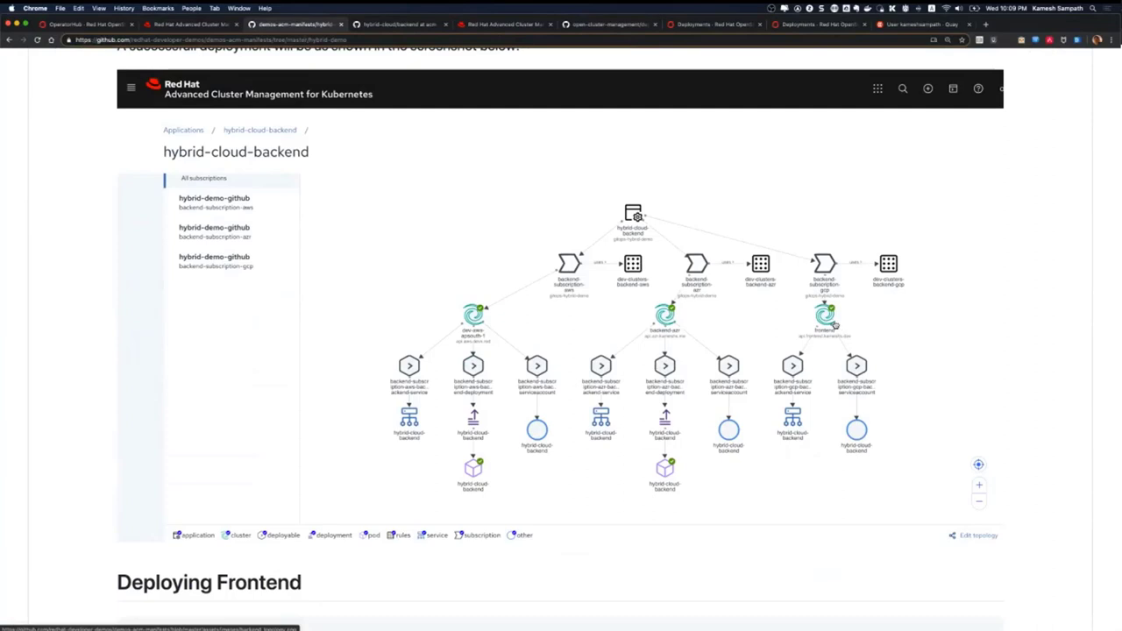
Switch to Visual Studio Code, show the namespace.yaml manifest and highlight the namespace's name
key(super+Tab)
key(super+Tab)
key(super+Tab)
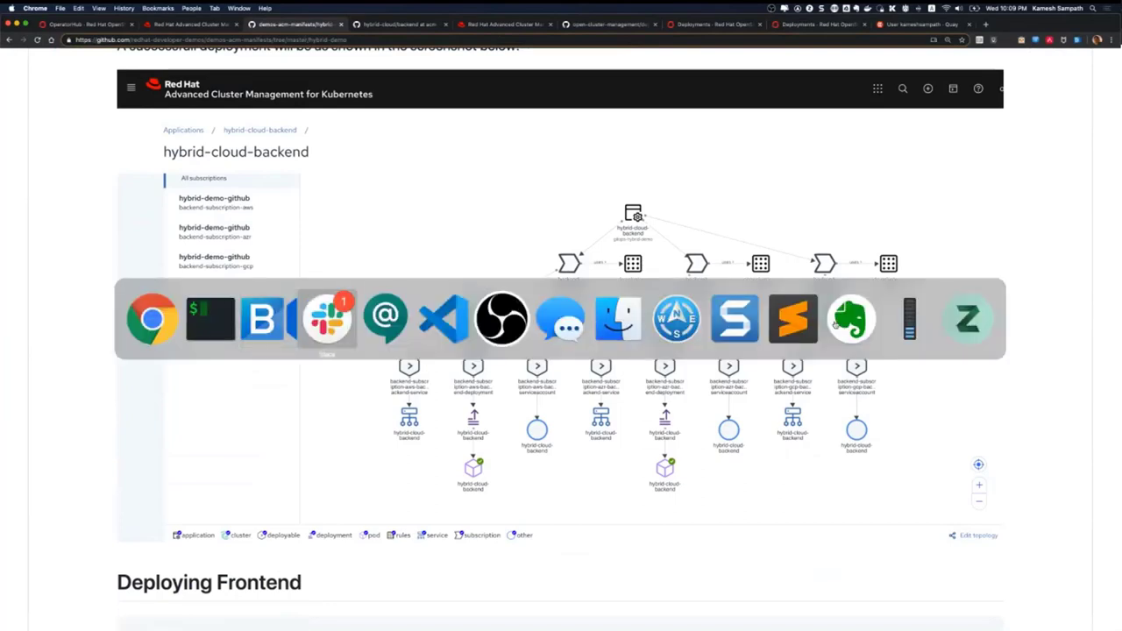
key(super+Tab)
key(super+Tab)
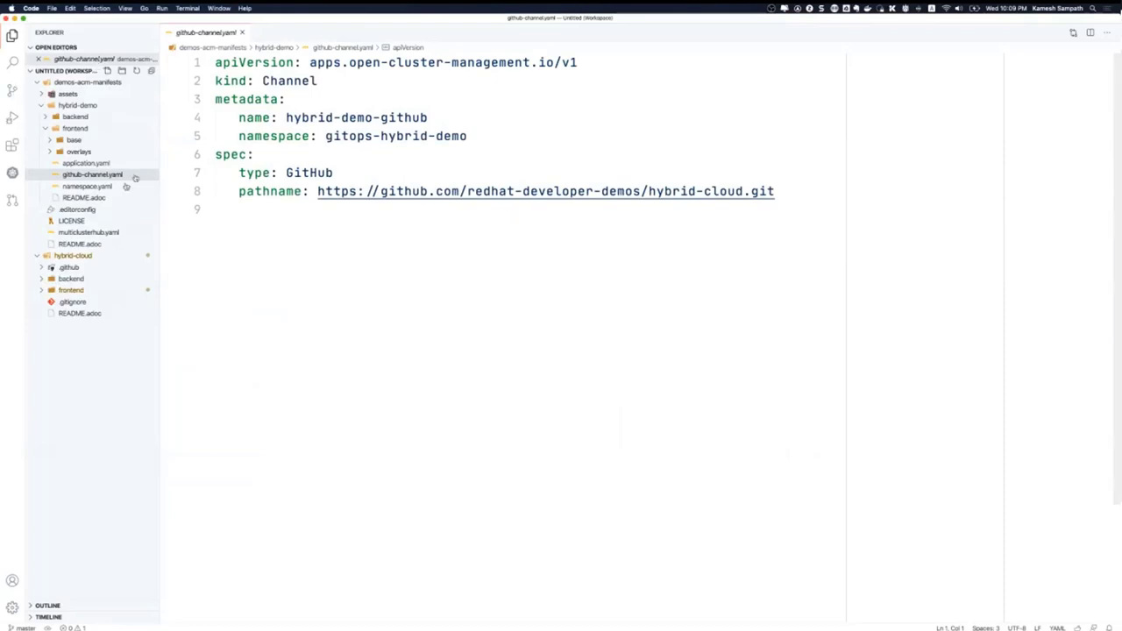
click(88, 186)
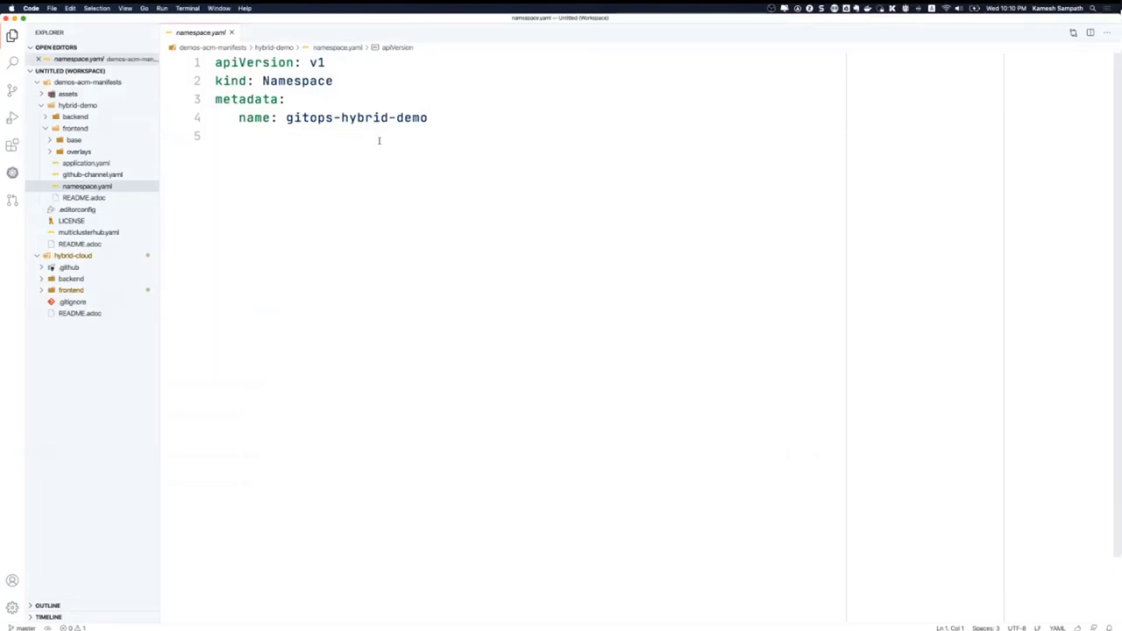
mouse_move(290, 120)
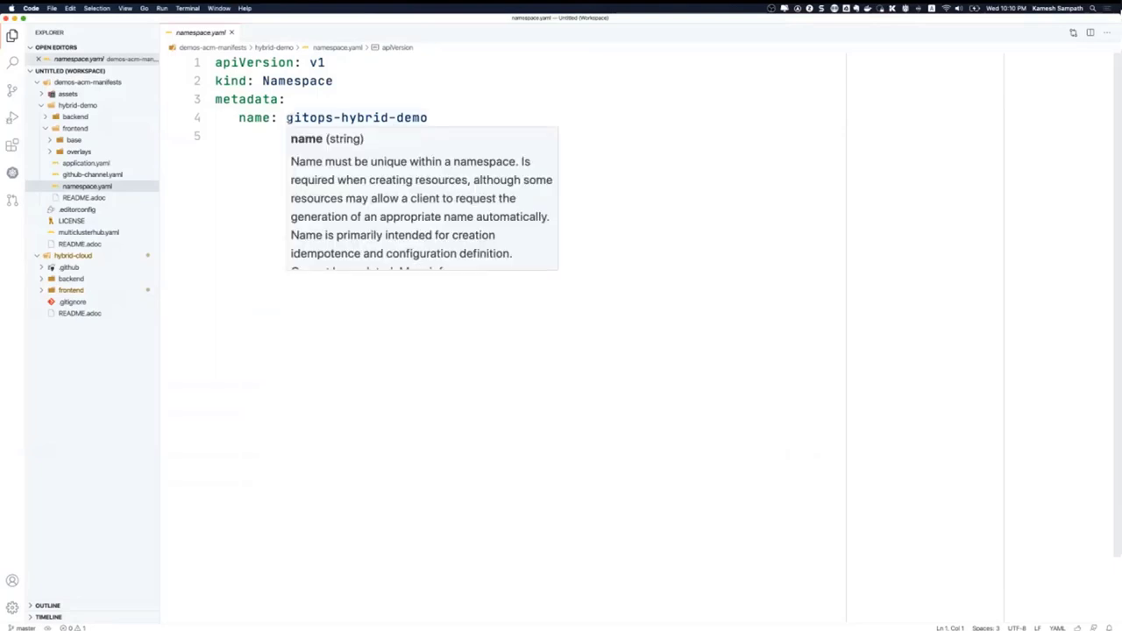
drag(288, 119, 429, 120)
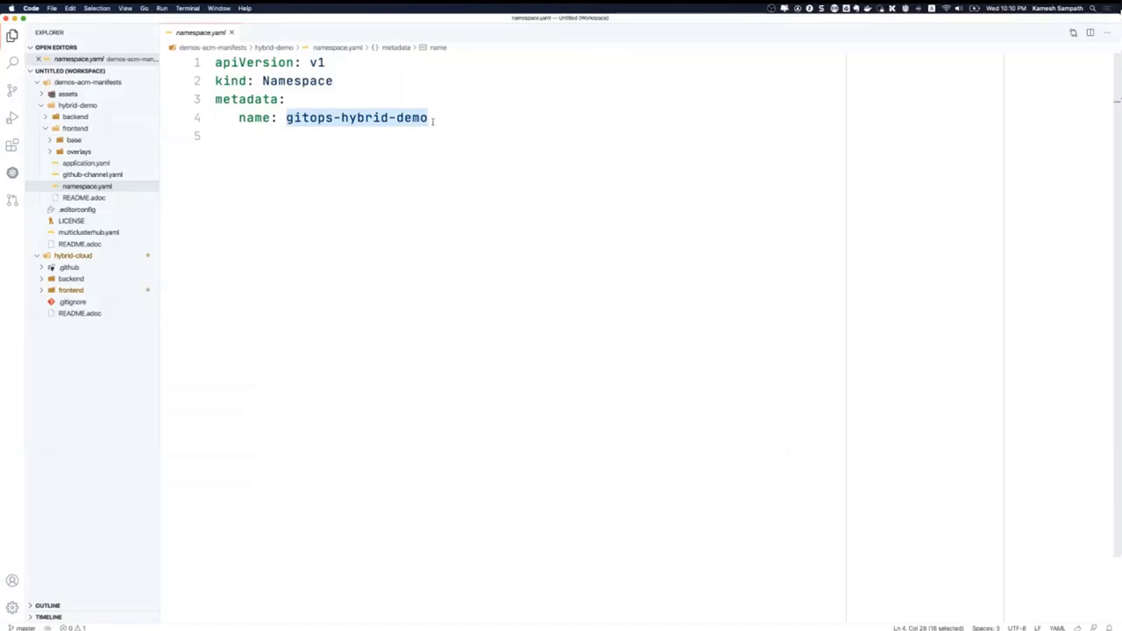
Show the github-channel.yaml manifest and highlight the channel's type, its repository URL and the repository name
click(111, 176)
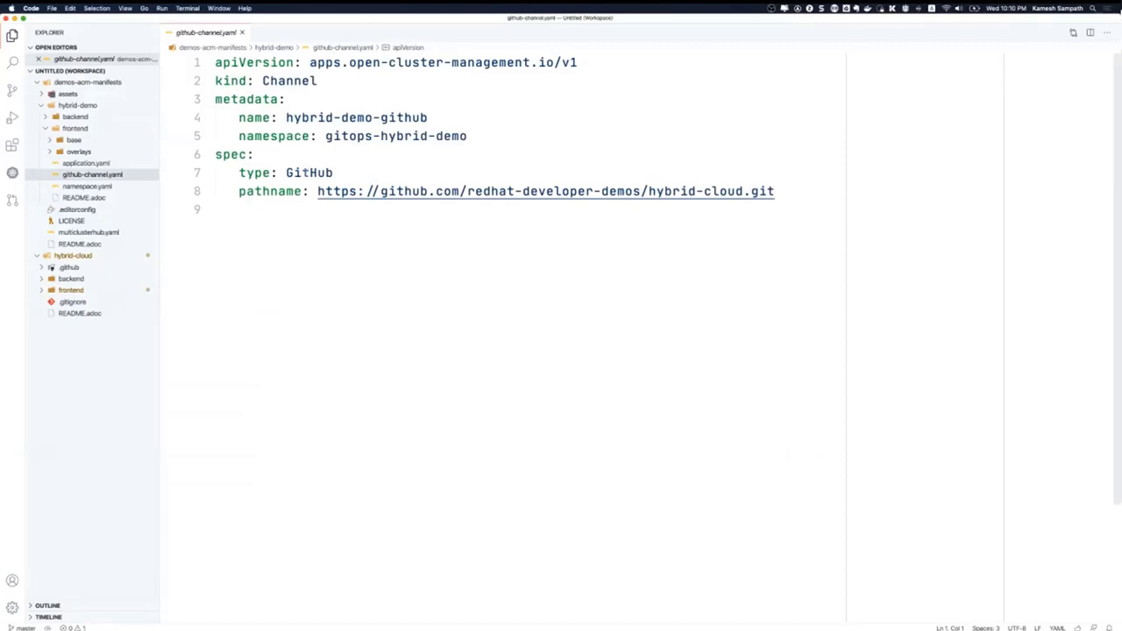
double_click(305, 173)
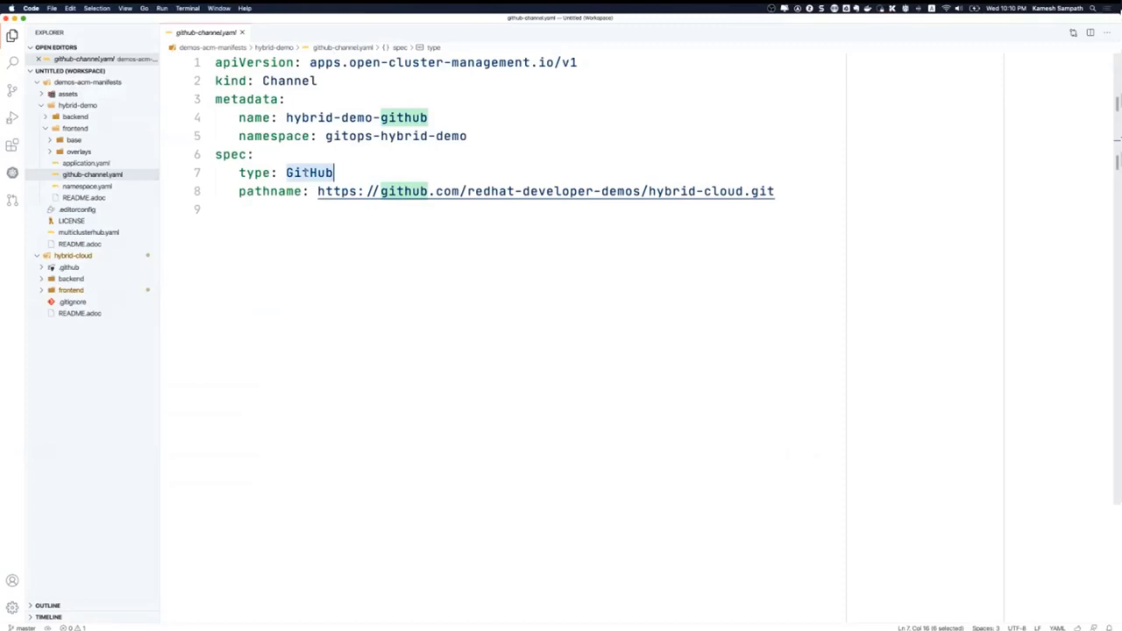
click(306, 172)
drag(319, 191, 799, 195)
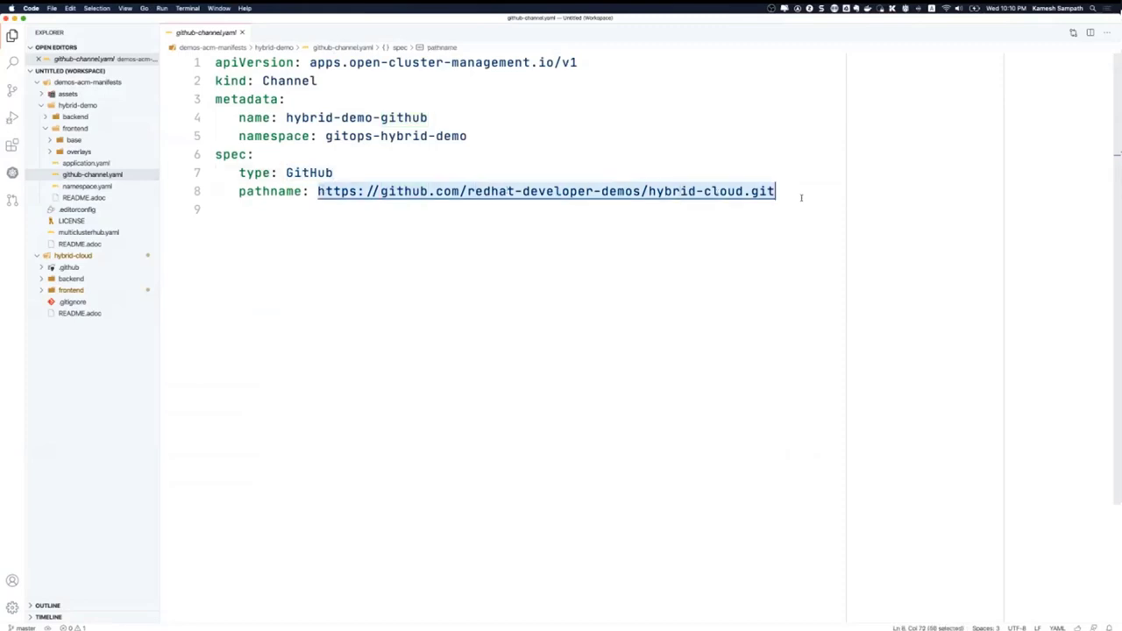
double_click(680, 191)
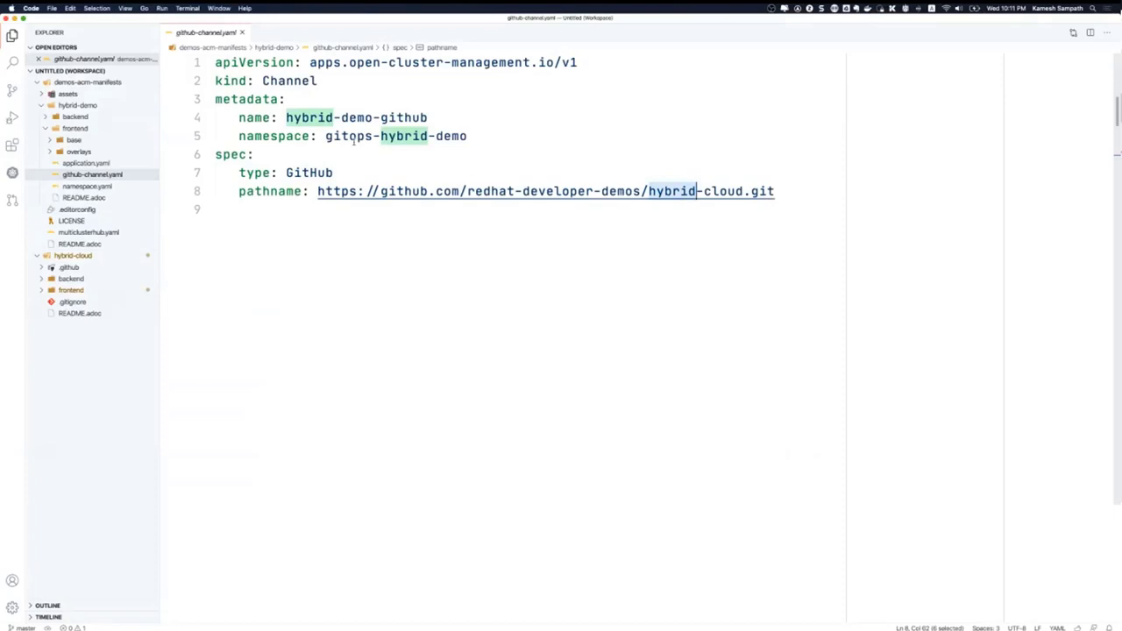
Show the application.yaml manifest and highlight the application's name, the componentKinds block and the Subscription kind
click(84, 163)
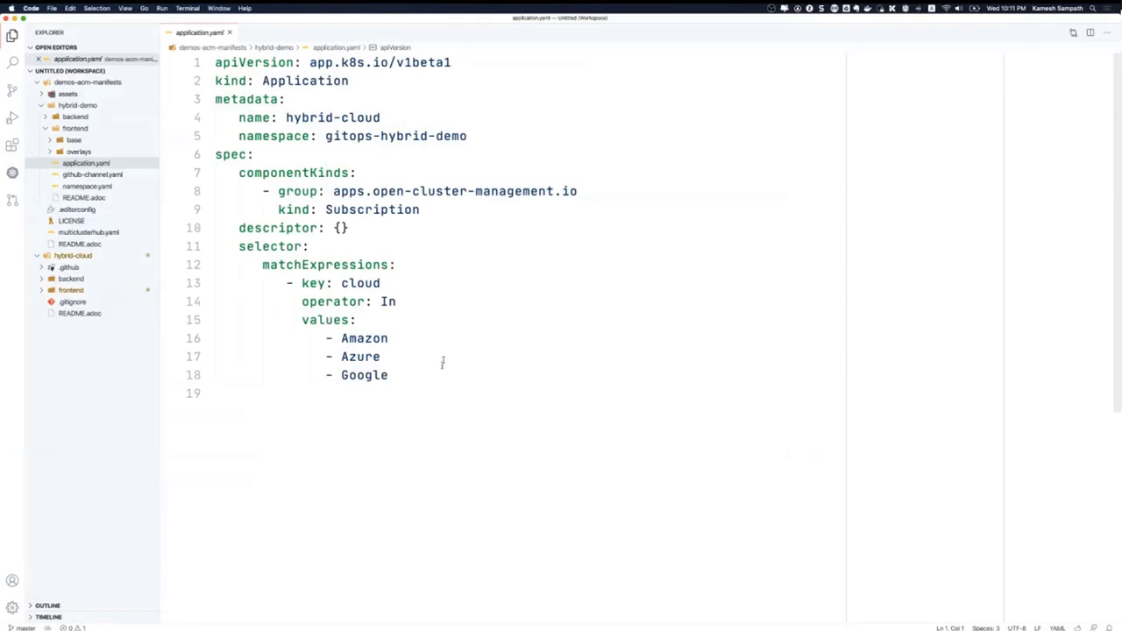
drag(286, 117, 426, 115)
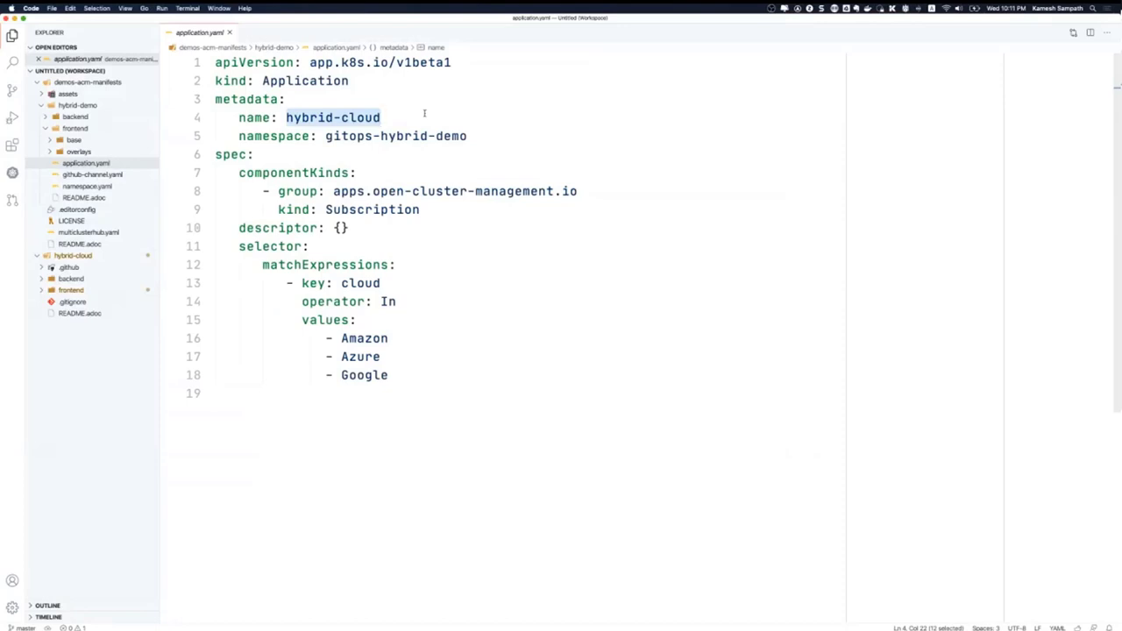
click(444, 211)
drag(445, 211, 225, 175)
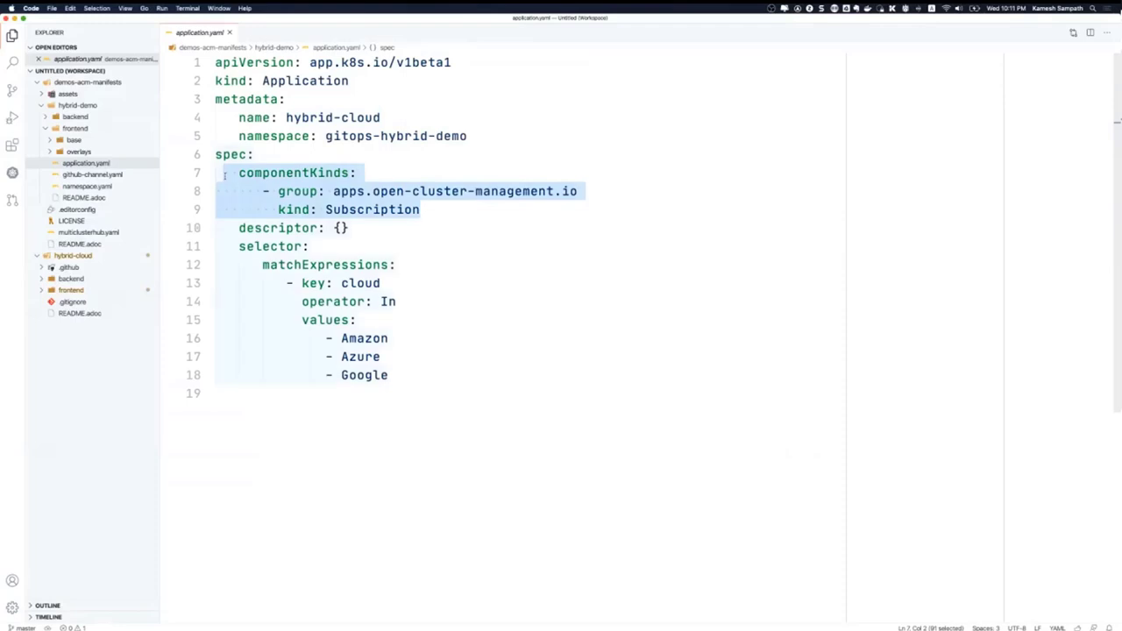
click(224, 174)
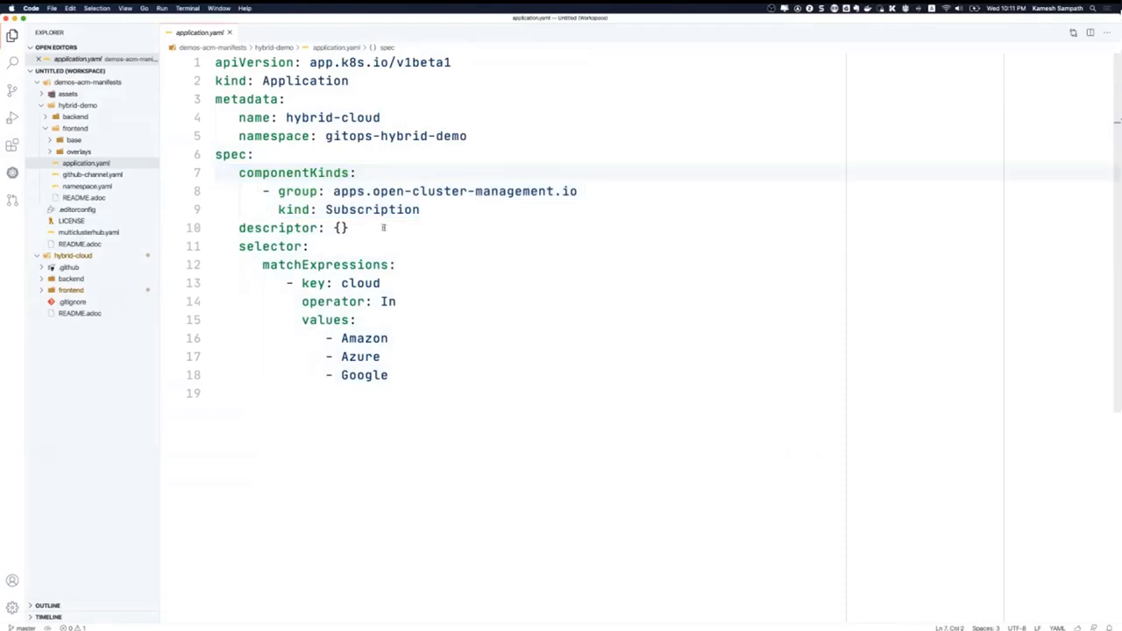
double_click(373, 210)
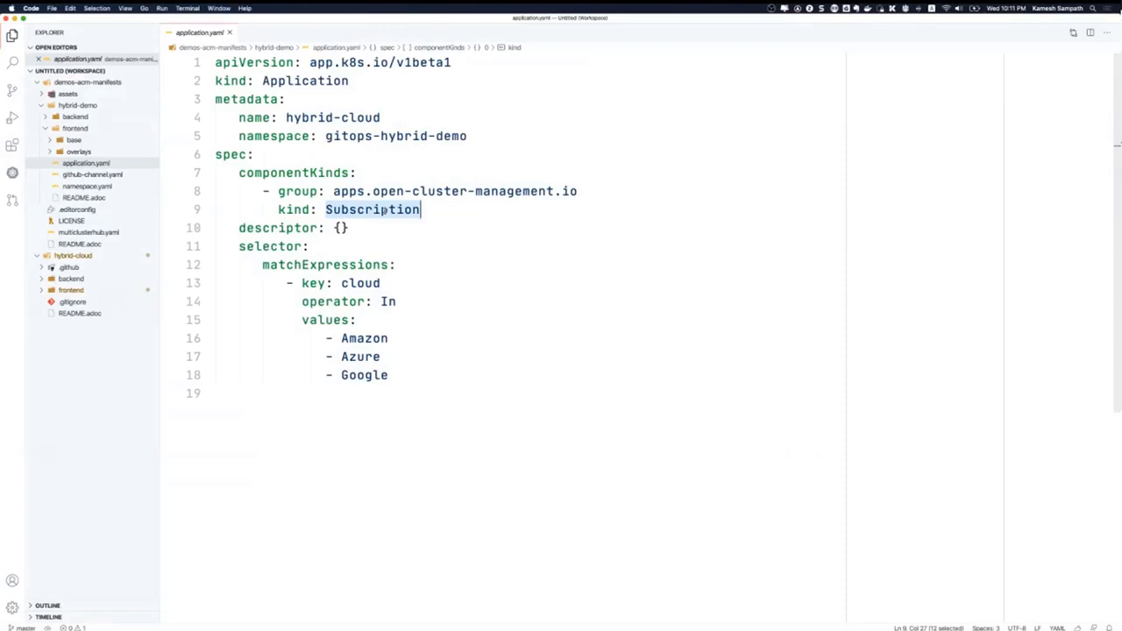
Highlight the matchExpressions block in application.yaml, including the cloud key and the Amazon and Azure values
double_click(392, 375)
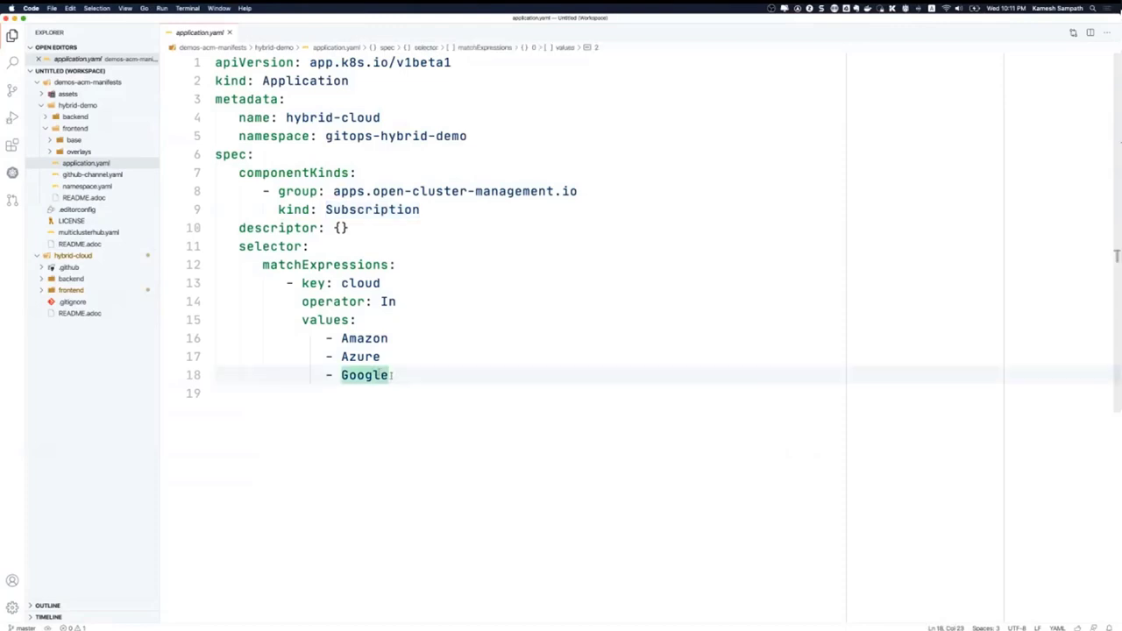
drag(392, 375, 271, 282)
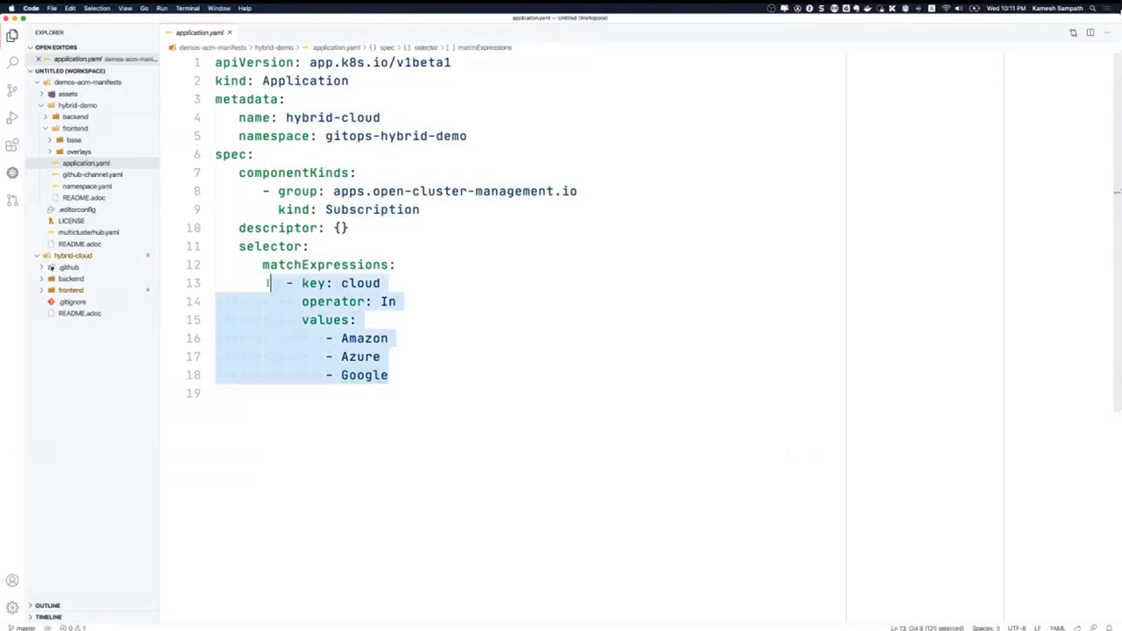
click(219, 282)
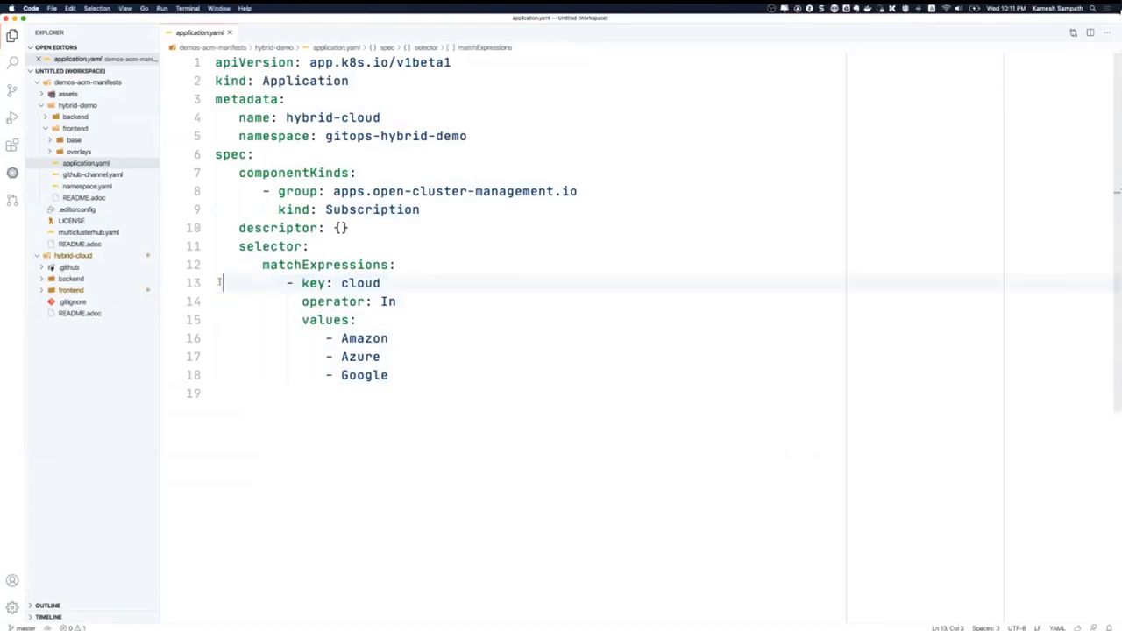
double_click(360, 282)
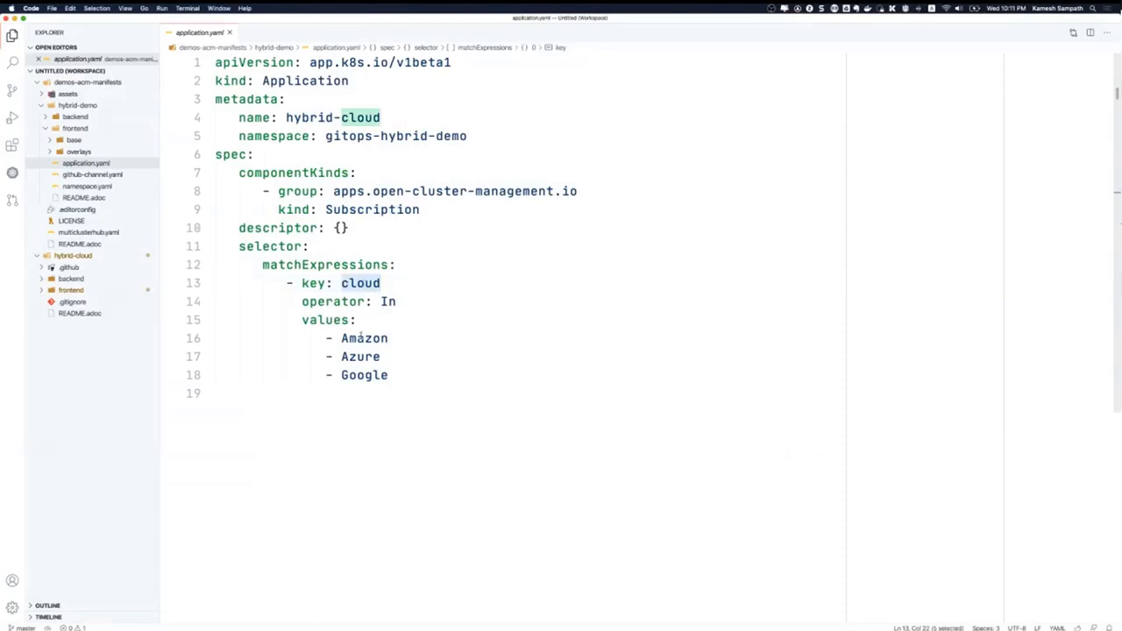
double_click(361, 337)
double_click(360, 356)
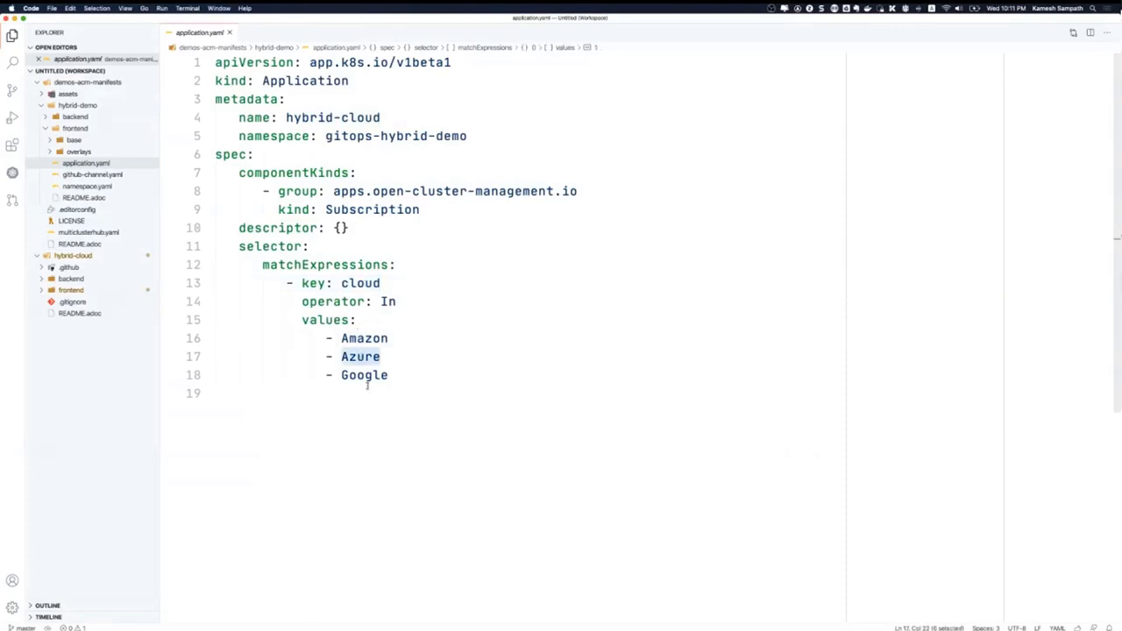
click(368, 386)
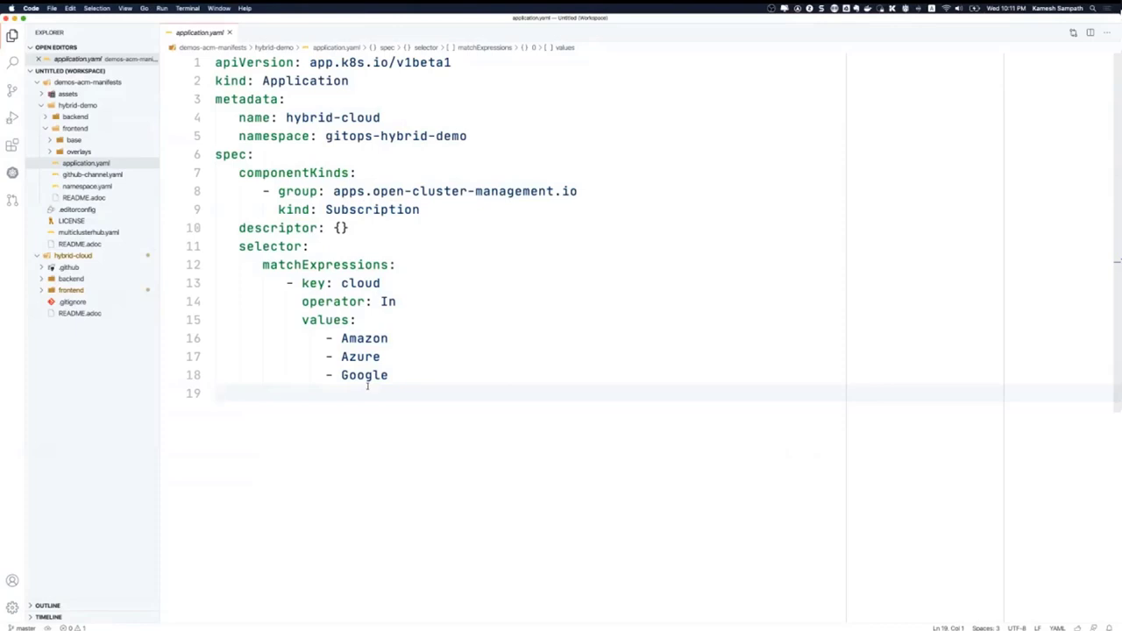
Switch to the Advanced Cluster Management cluster list in Chrome and examine the cloud labels of the three clusters
key(super+Tab)
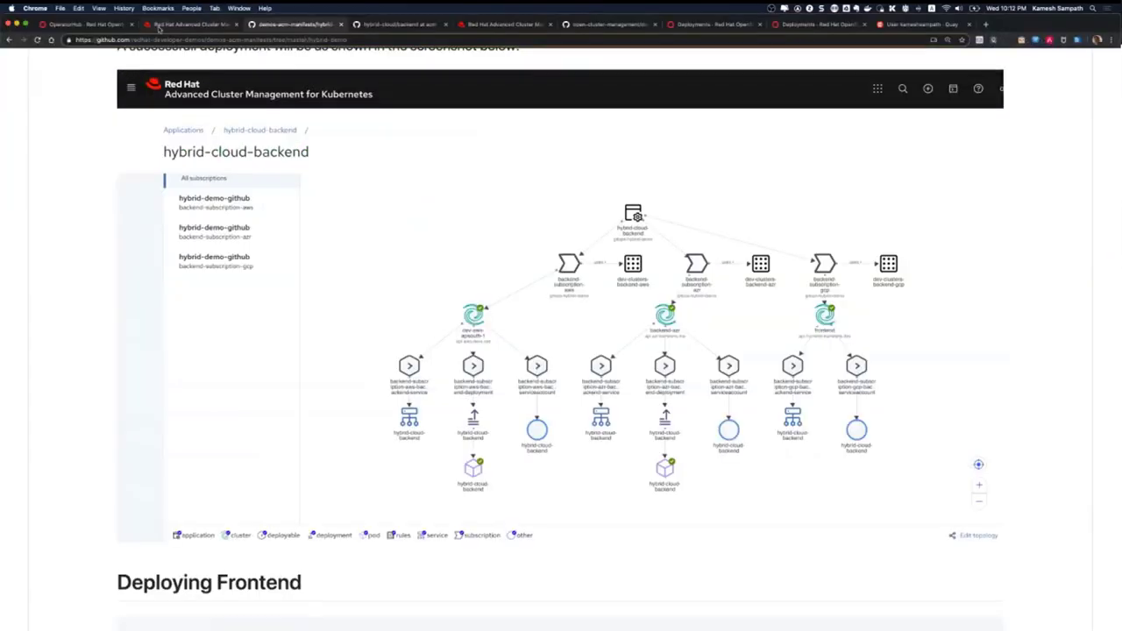
click(159, 25)
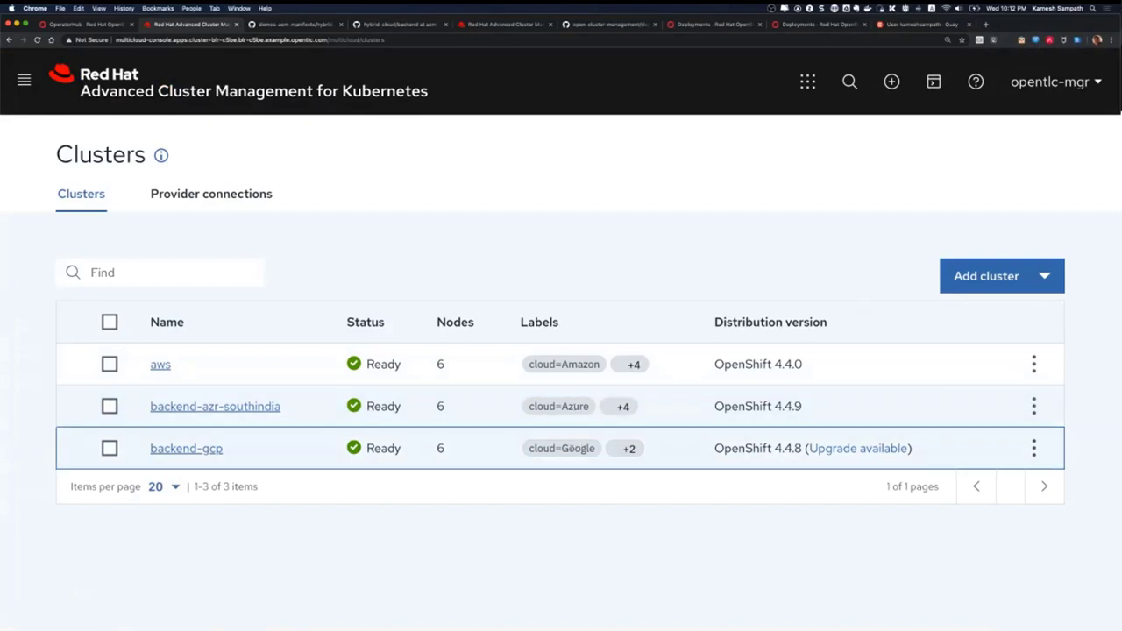
mouse_move(628, 449)
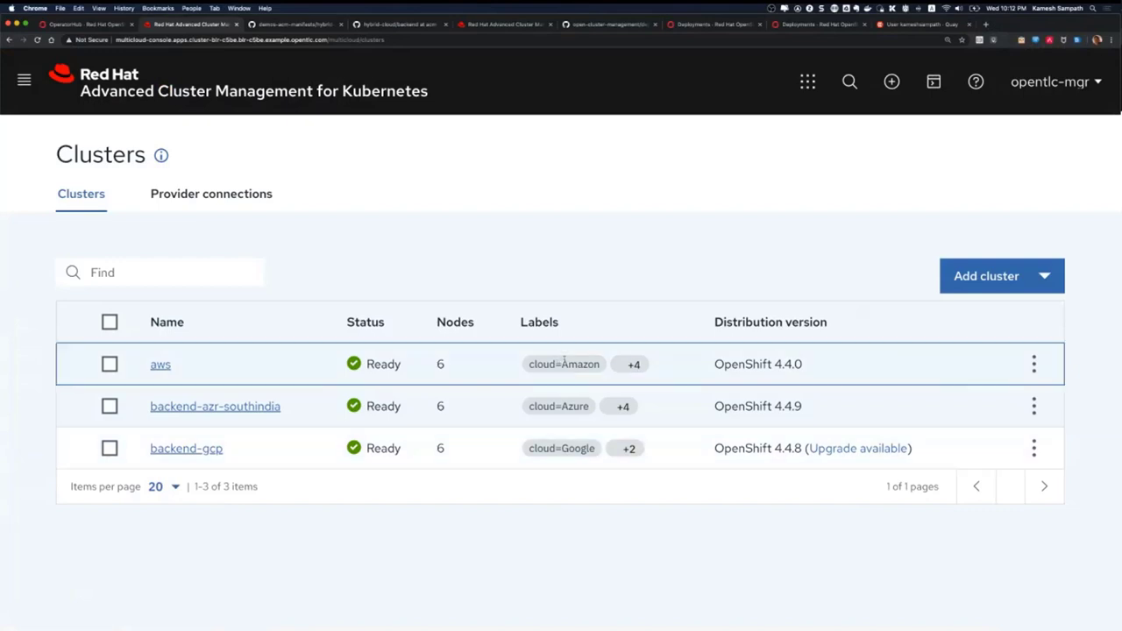
Return to application.yaml in Visual Studio Code and highlight the cloud key and the block of cloud provider values
key(super+Tab)
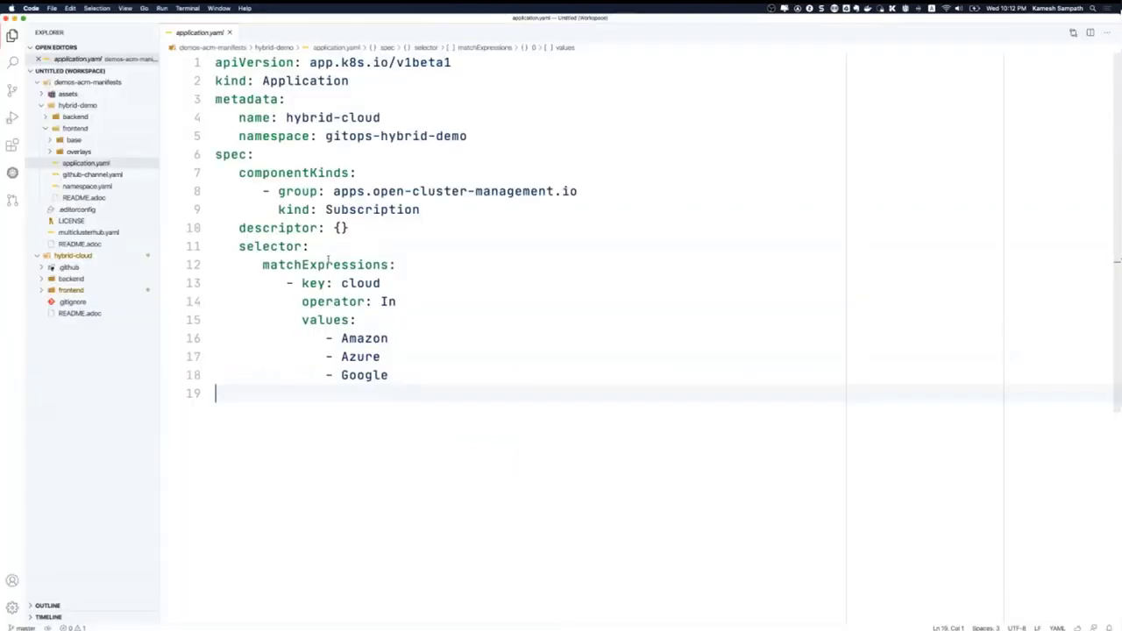
click(327, 265)
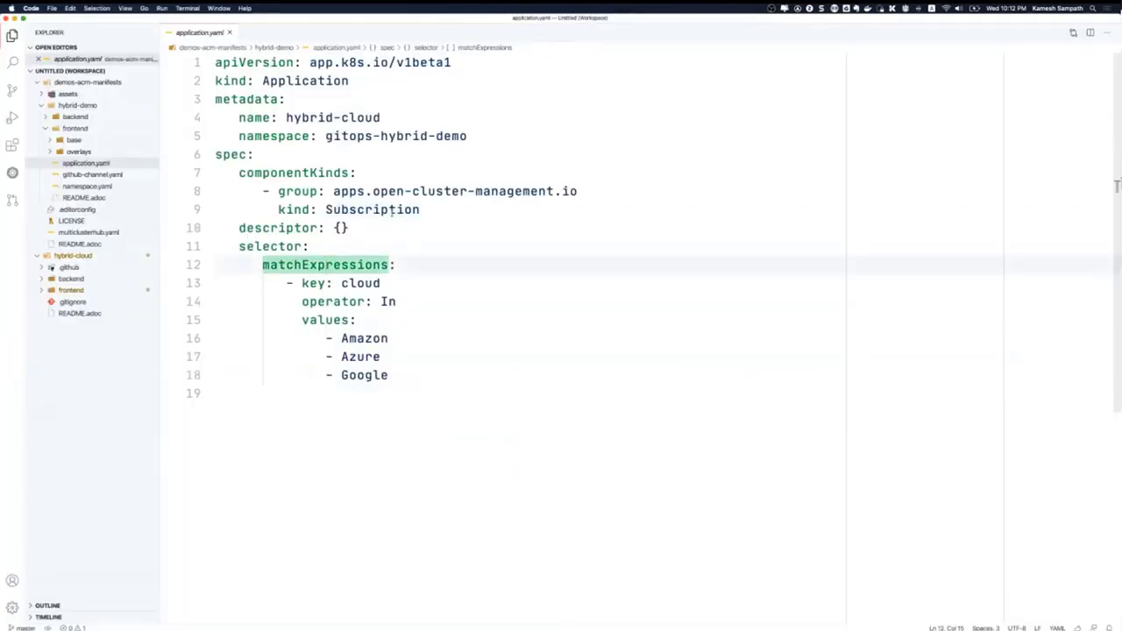
double_click(363, 283)
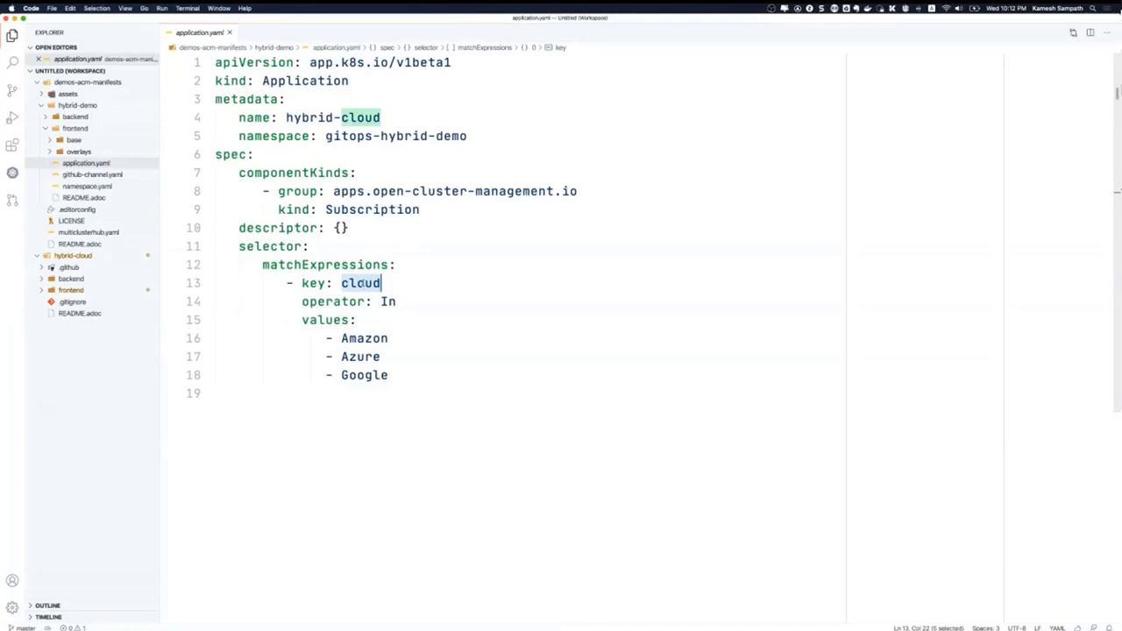
click(366, 283)
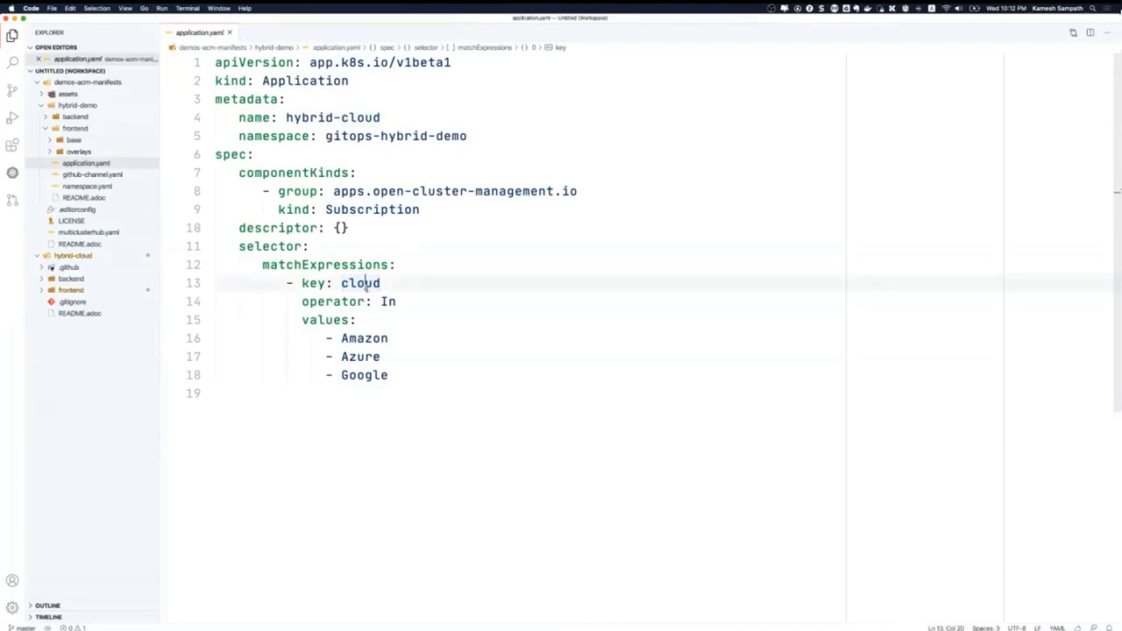
double_click(366, 283)
click(396, 376)
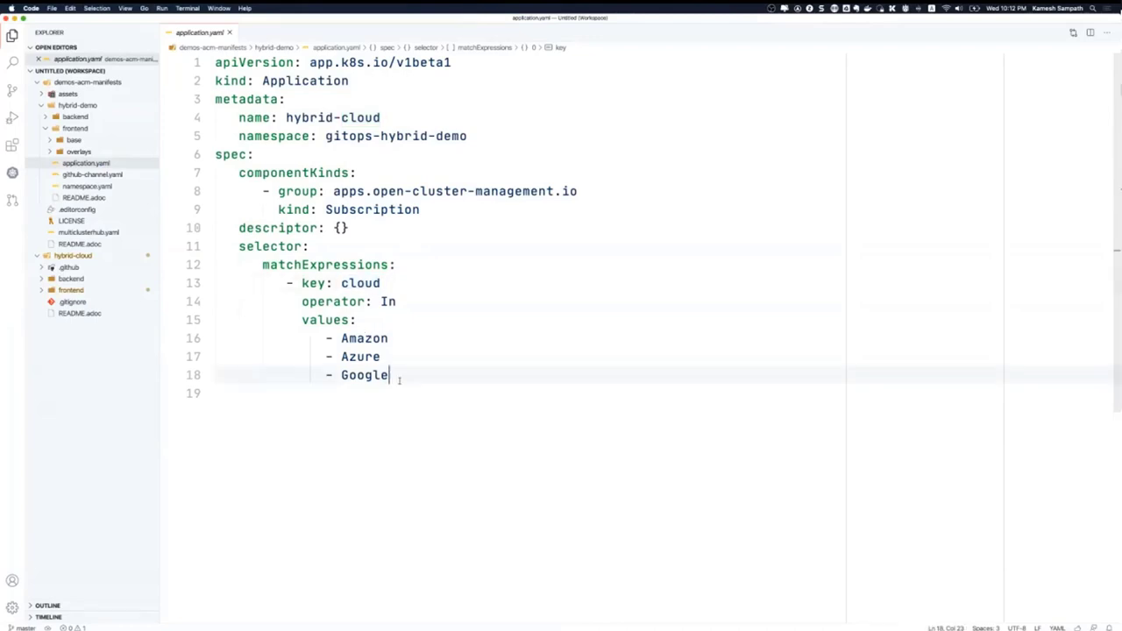
key(shift+Left)
key(shift+Left)
shift+click(271, 321)
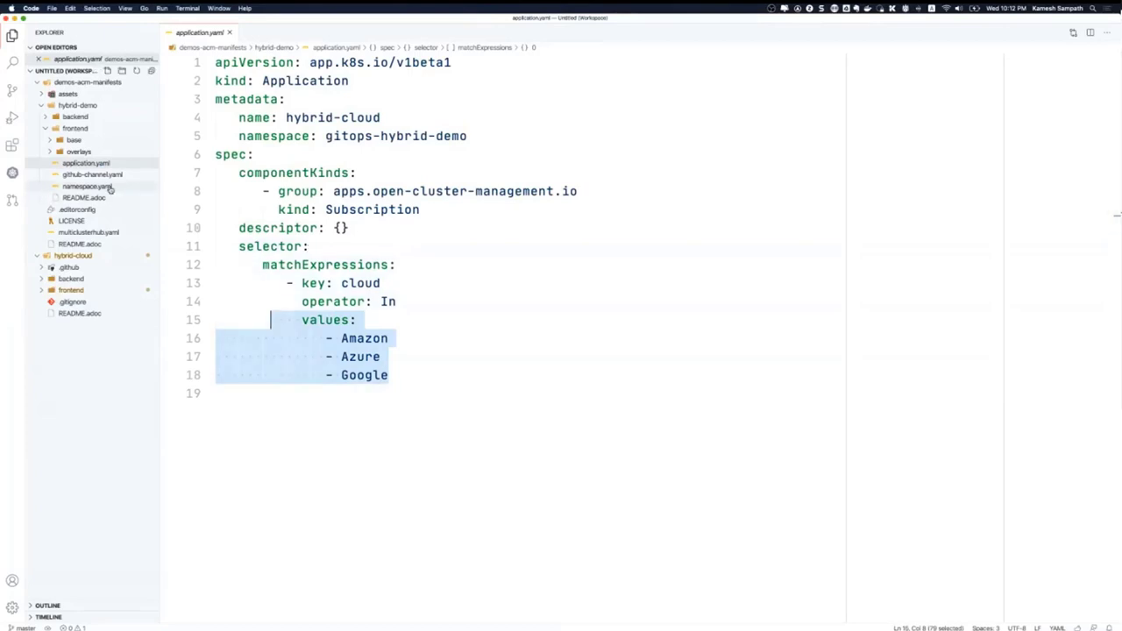
Review the namespace.yaml and github-channel.yaml manifests again, ending on application.yaml
click(106, 185)
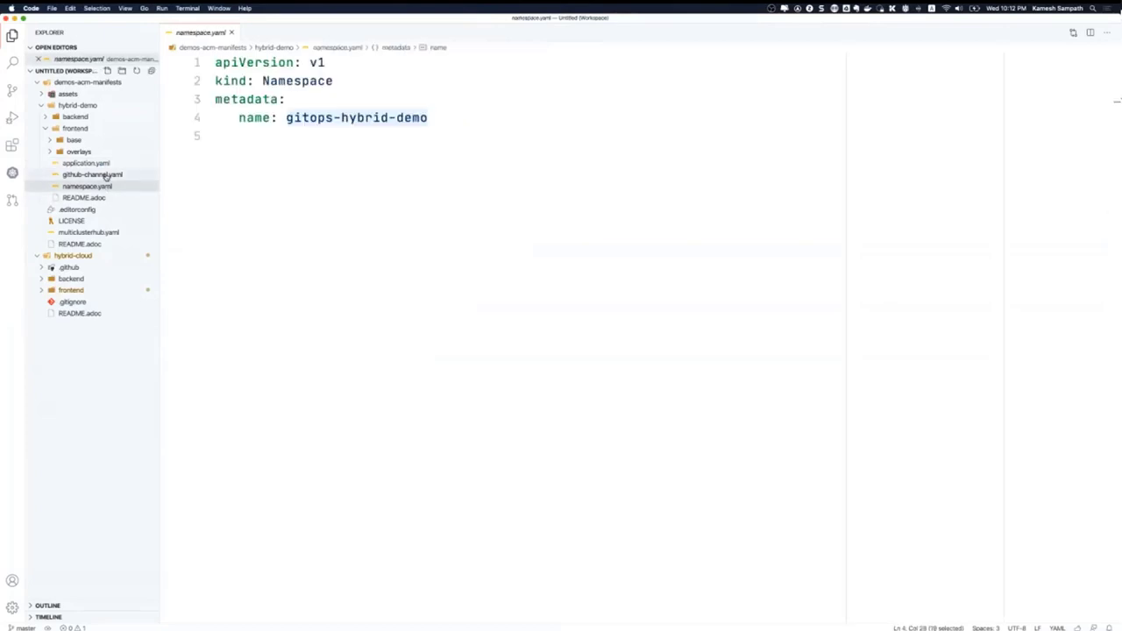
click(106, 175)
click(104, 164)
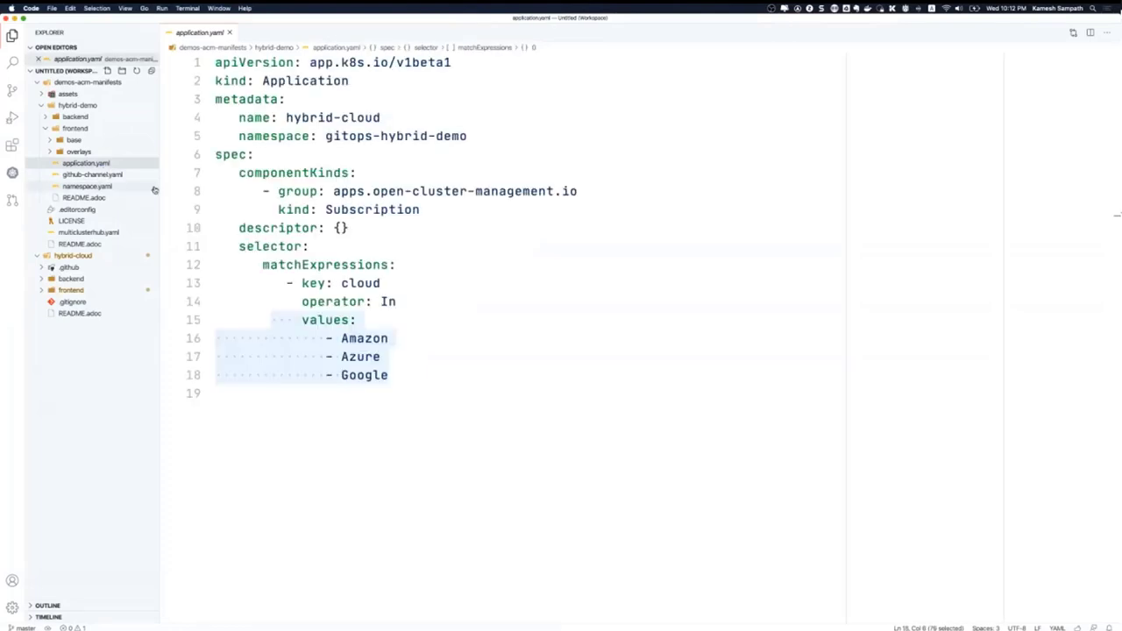
Switch to the hybrid-demo README on GitHub in Chrome and copy the oc apply command for the namespace, channel and application manifests
key(super+Tab)
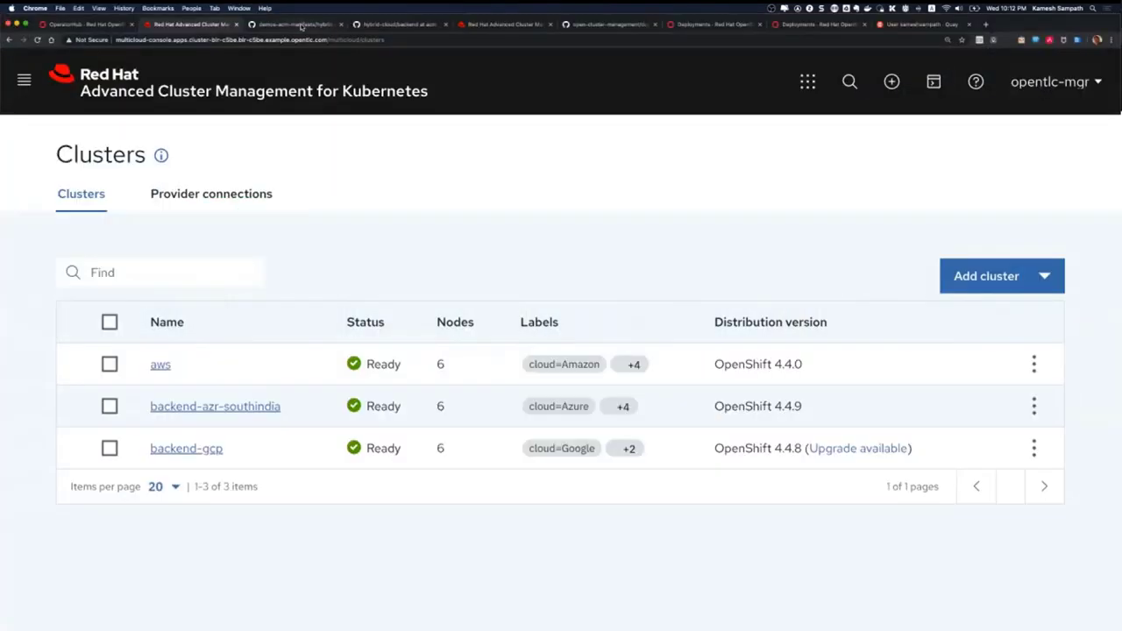
click(300, 26)
scroll(354, 196, up, 15)
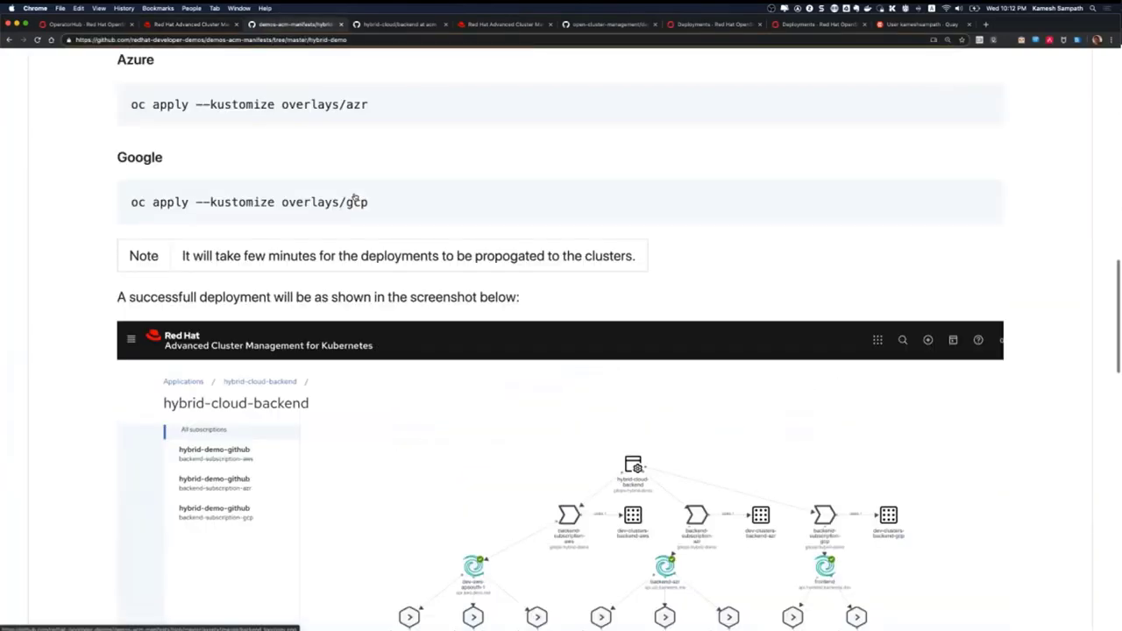
scroll(355, 196, down, 5)
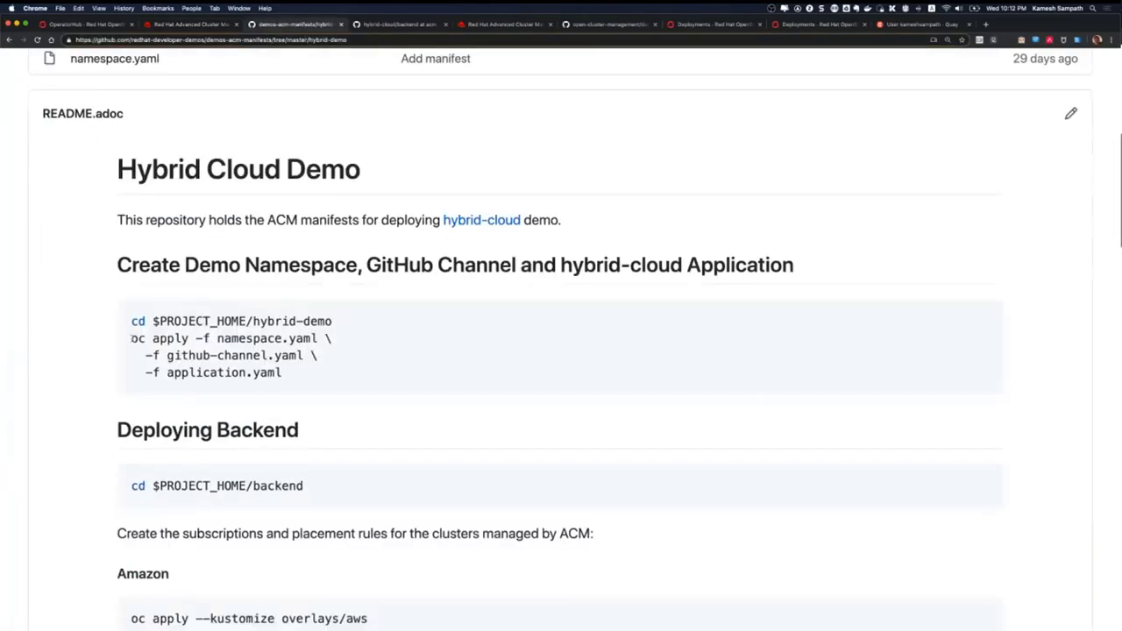
drag(132, 338, 290, 372)
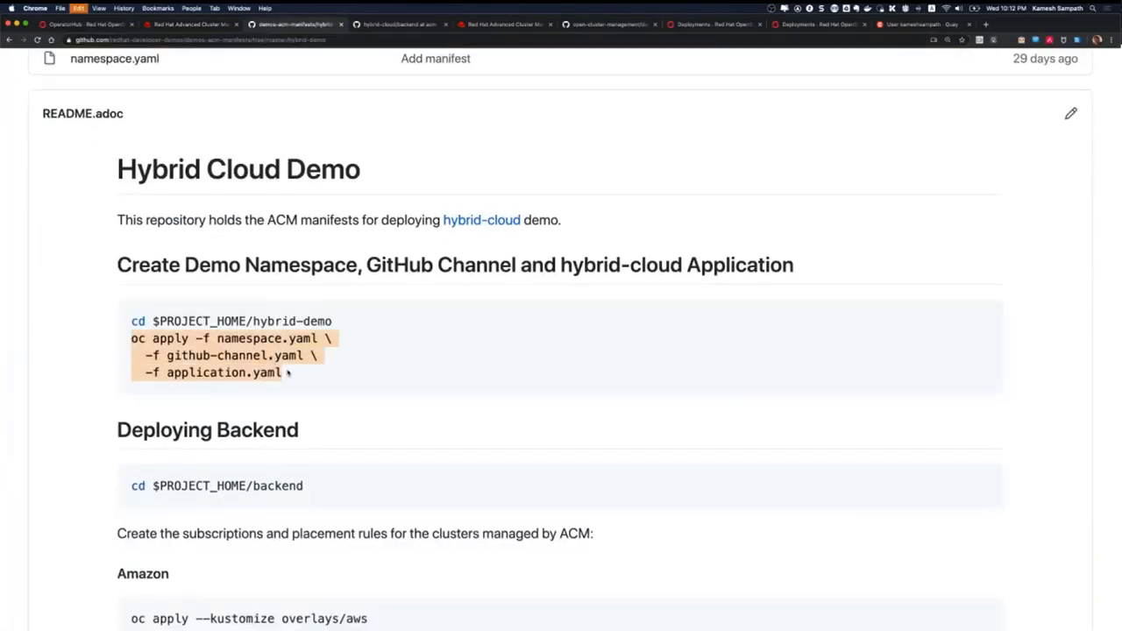
Switch to the ACM session in iTerm2 and clear the terminal screen
key(super+Tab)
key(super+Tab)
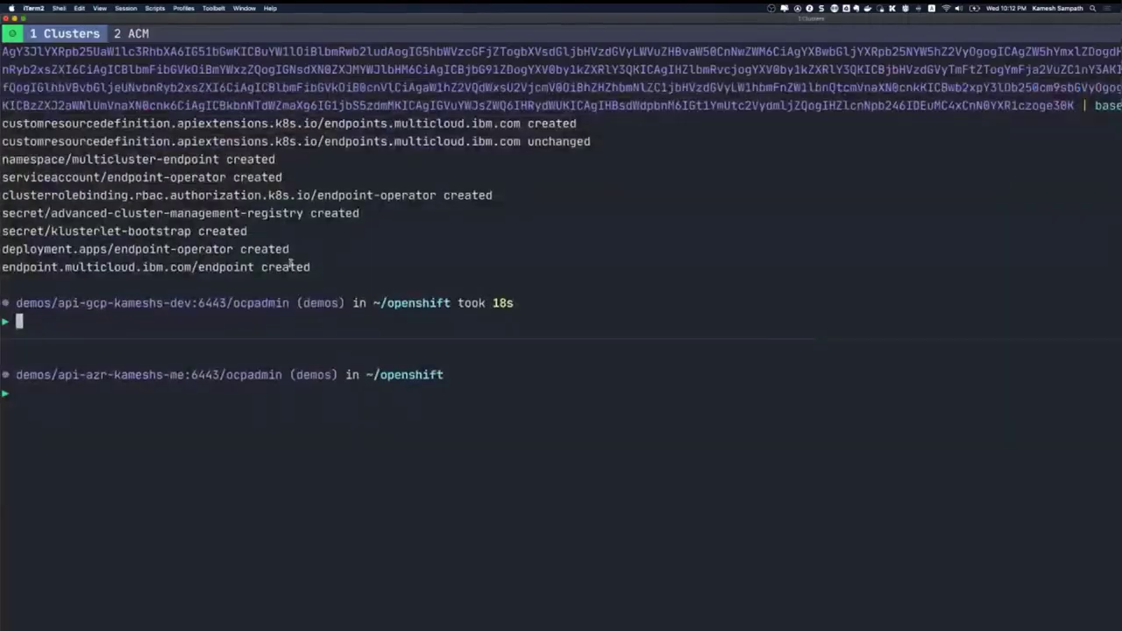
key(super+2)
text(c)
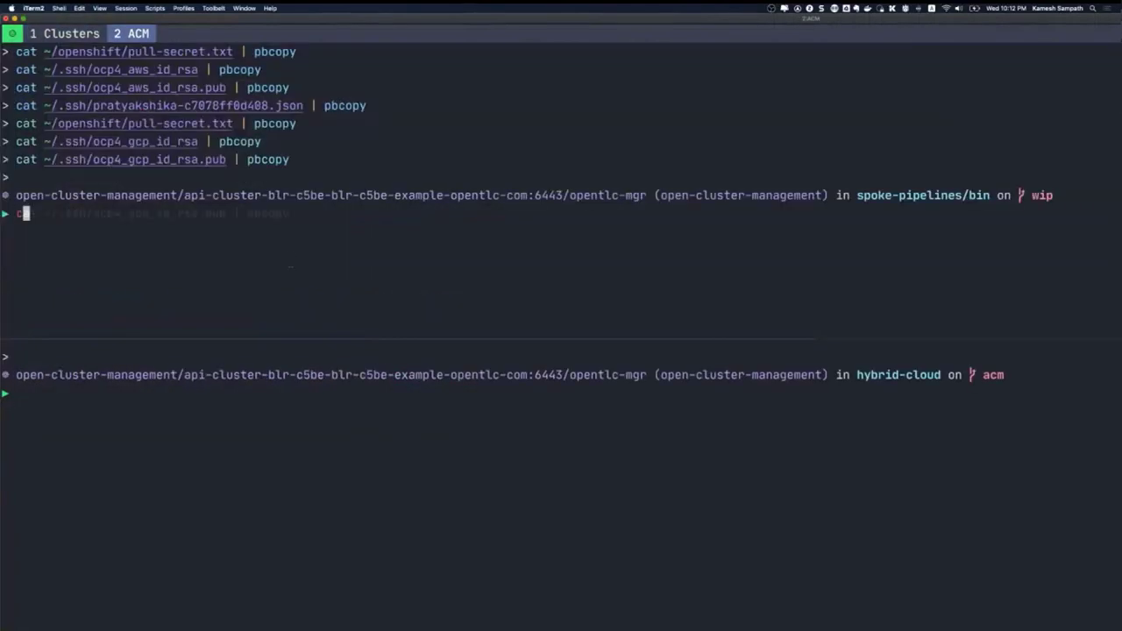
text(lear)
key(Return)
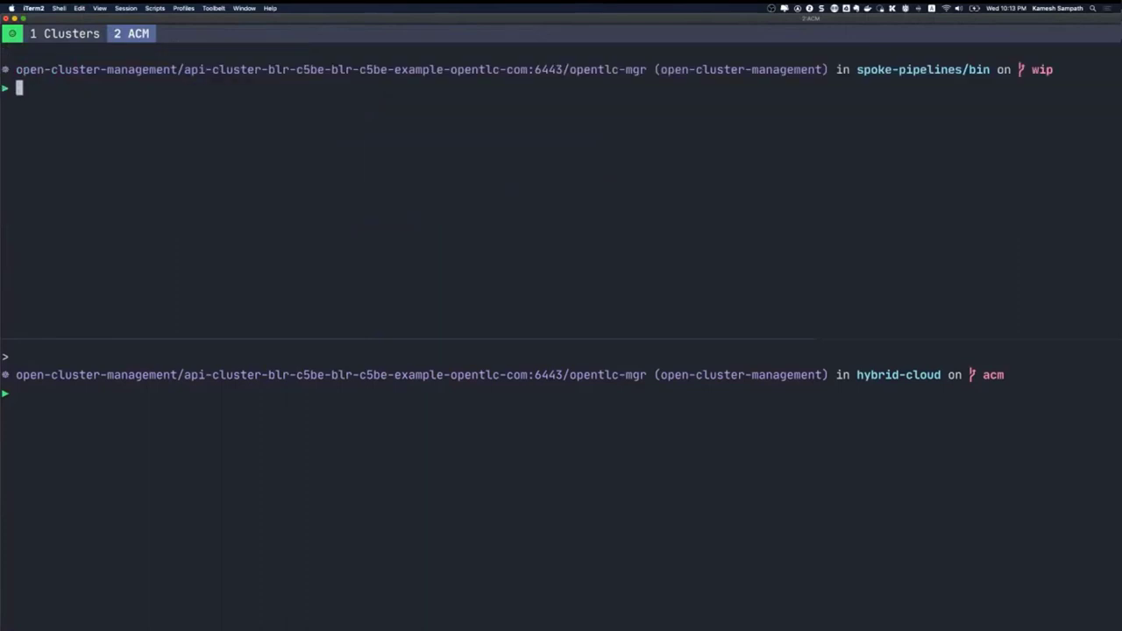
Change the working directory to ~/git/redhat-developer-demos/demos-acm-manifests/
text(cd ~/)
key(Tab)
key(BackSpace)
key(BackSpace)
key(BackSpace)
key(BackSpace)
key(BackSpace)
key(BackSpace)
key(BackSpace)
key(BackSpace)
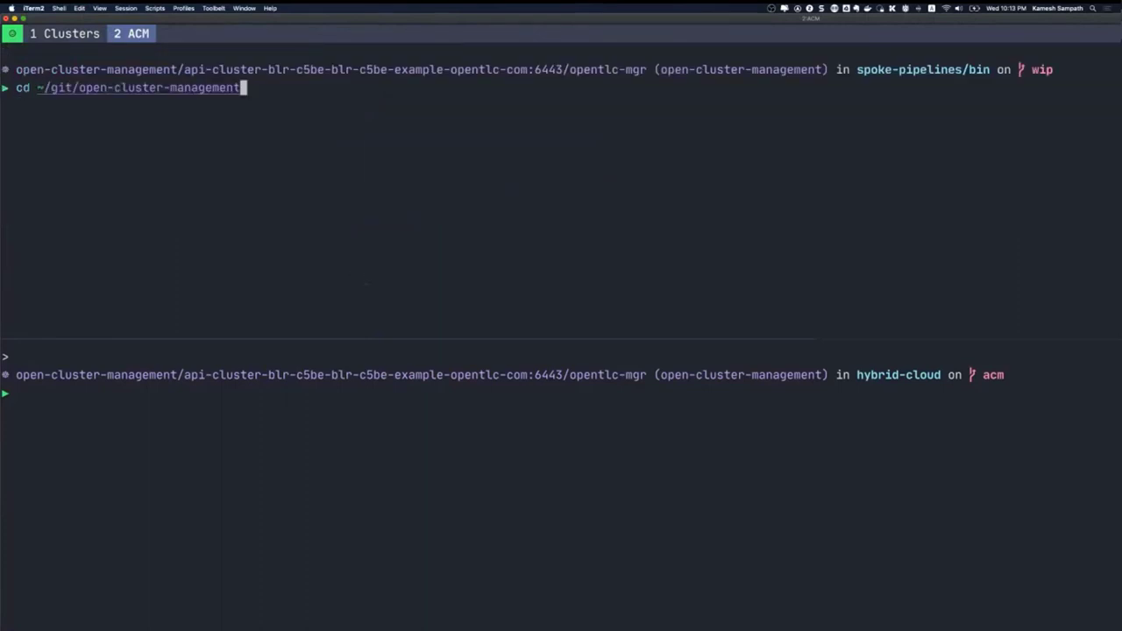
key(BackSpace)
key(BackSpace)
key(BackSpace)
key(BackSpace)
key(BackSpace)
key(BackSpace)
key(BackSpace)
key(BackSpace)
key(BackSpace)
key(BackSpace)
key(BackSpace)
key(BackSpace)
key(BackSpace)
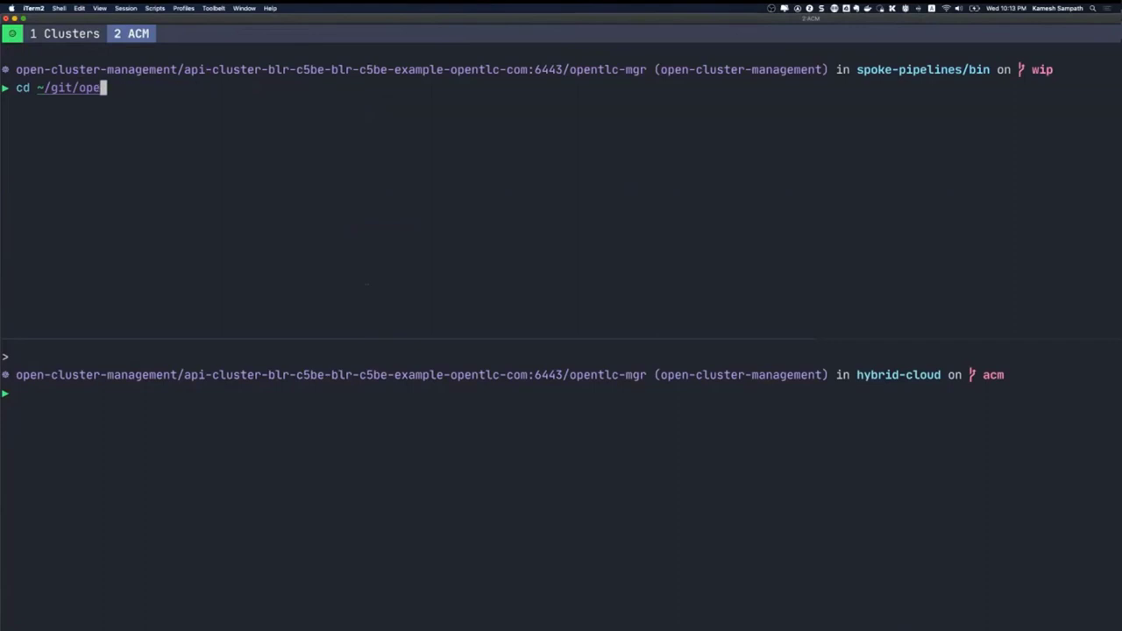
key(BackSpace)
key(BackSpace)
key(BackSpace)
text(kameshsampath)
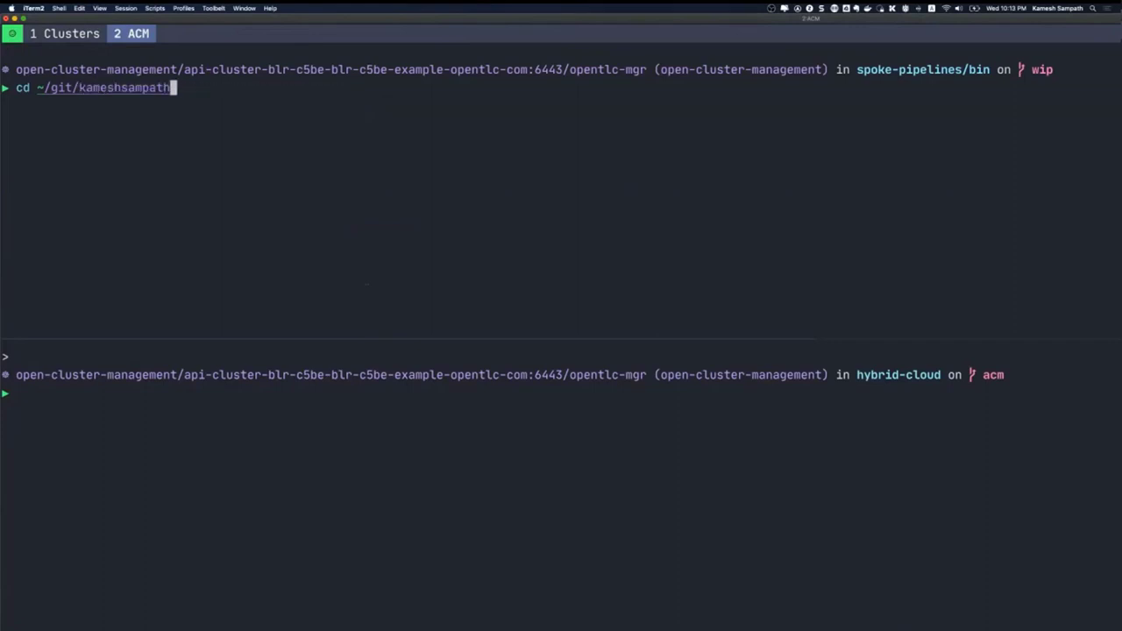
key(BackSpace)
key(BackSpace)
key(BackSpace)
key(BackSpace)
key(BackSpace)
key(BackSpace)
key(BackSpace)
key(BackSpace)
key(BackSpace)
key(BackSpace)
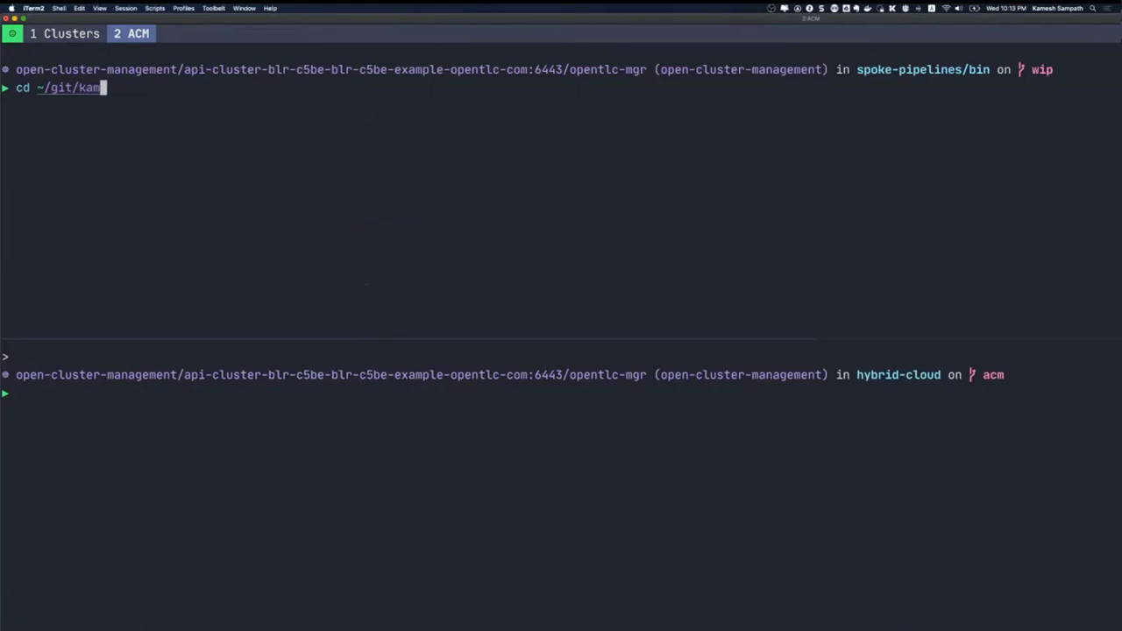
key(BackSpace)
key(BackSpace)
key(BackSpace)
text(redhat-developer-demos/)
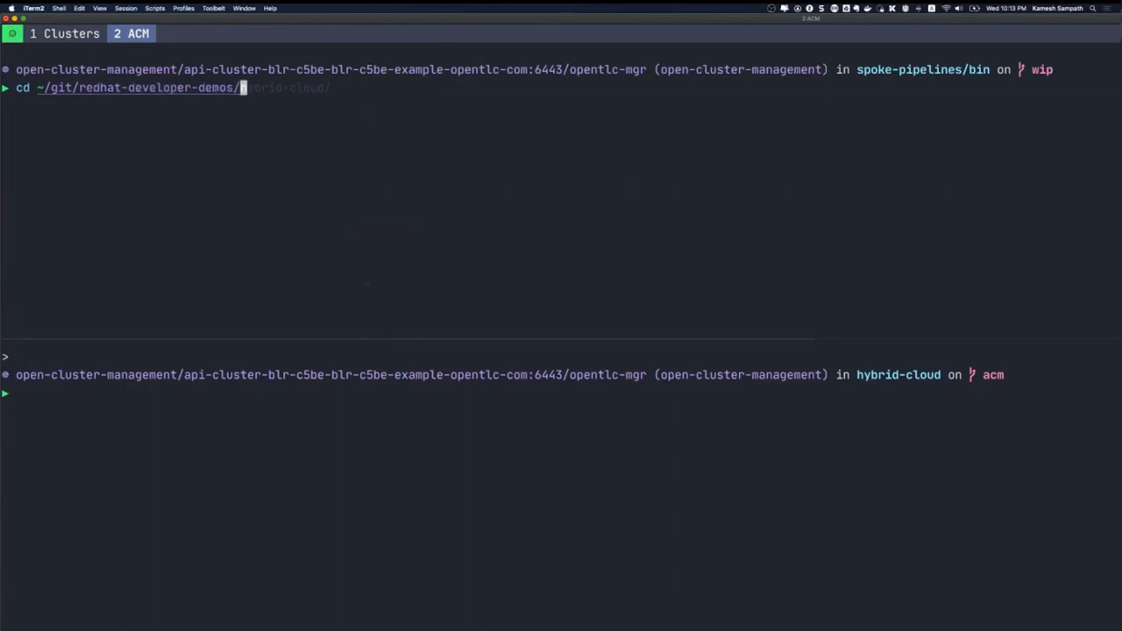
text(d)
key(Right)
key(Return)
text(cl)
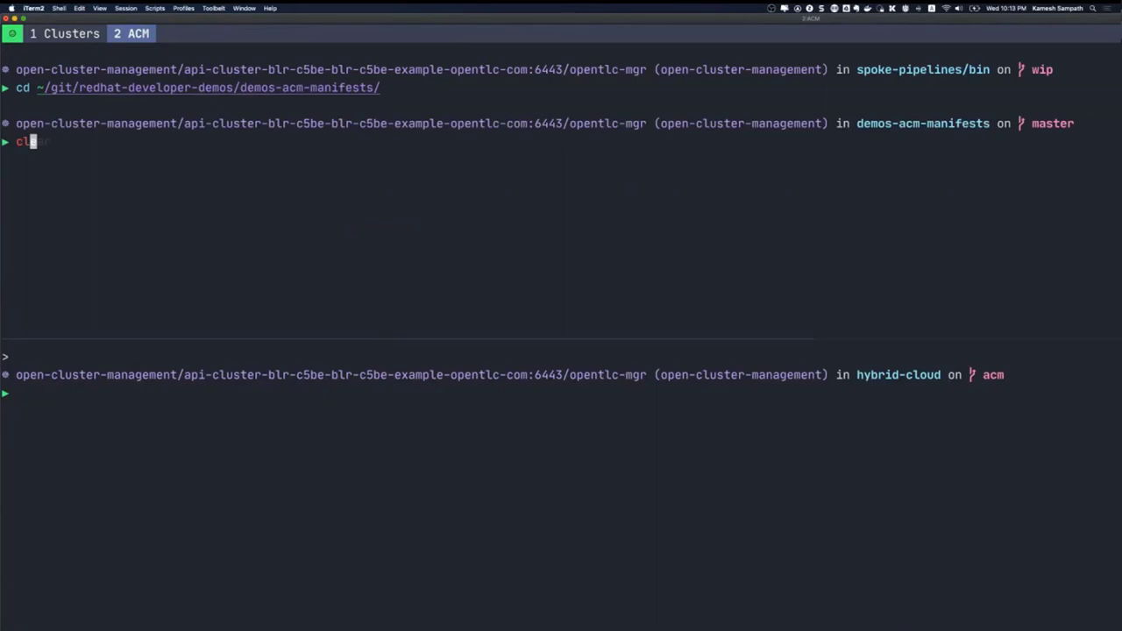
text(ear=)
key(BackSpace)
key(BackSpace)
key(BackSpace)
key(BackSpace)
key(BackSpace)
key(BackSpace)
Highlight the open-cluster-management project name in the terminal prompt of the demos-acm-manifests directory
drag(661, 124, 820, 124)
key(super+c)
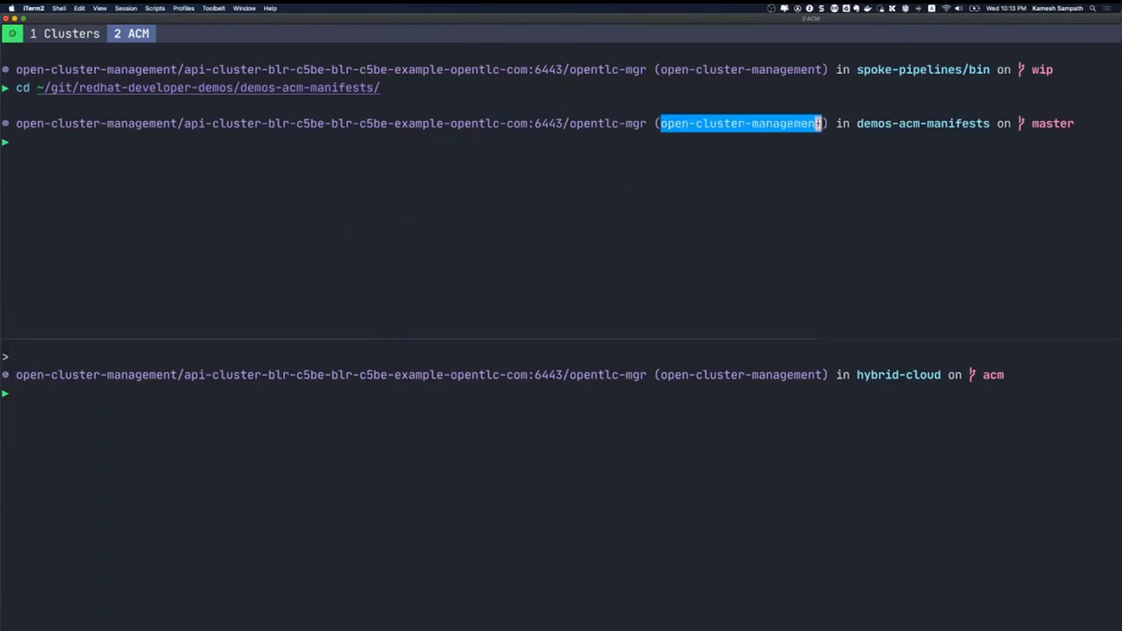
click(739, 170)
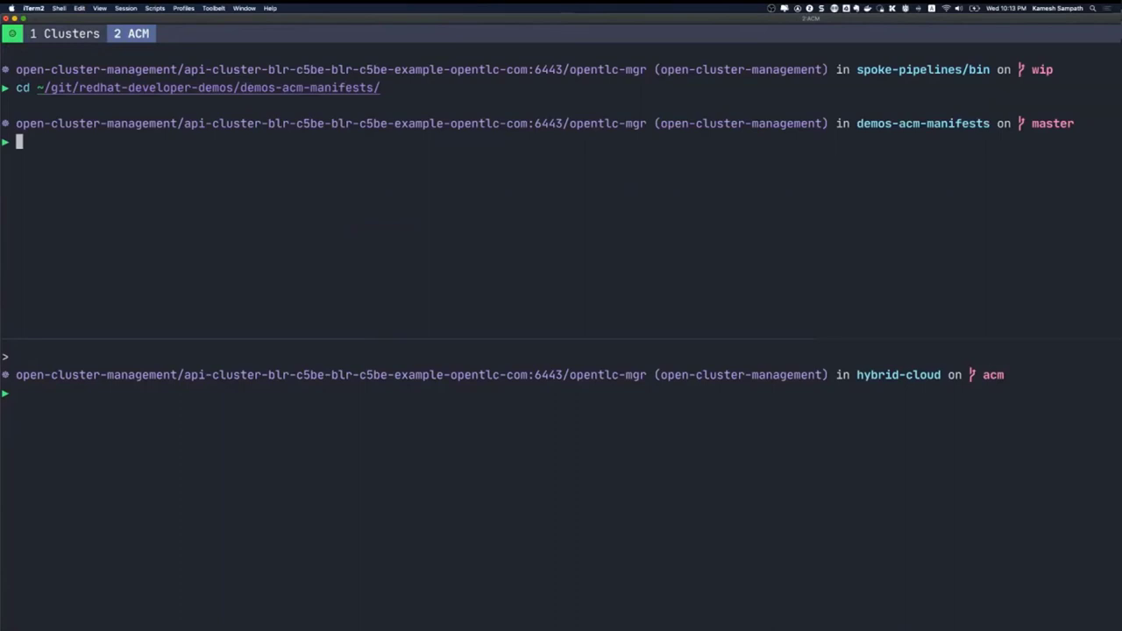
key(super+v)
key(BackSpace)
key(BackSpace)
key(BackSpace)
key(BackSpace)
key(BackSpace)
key(BackSpace)
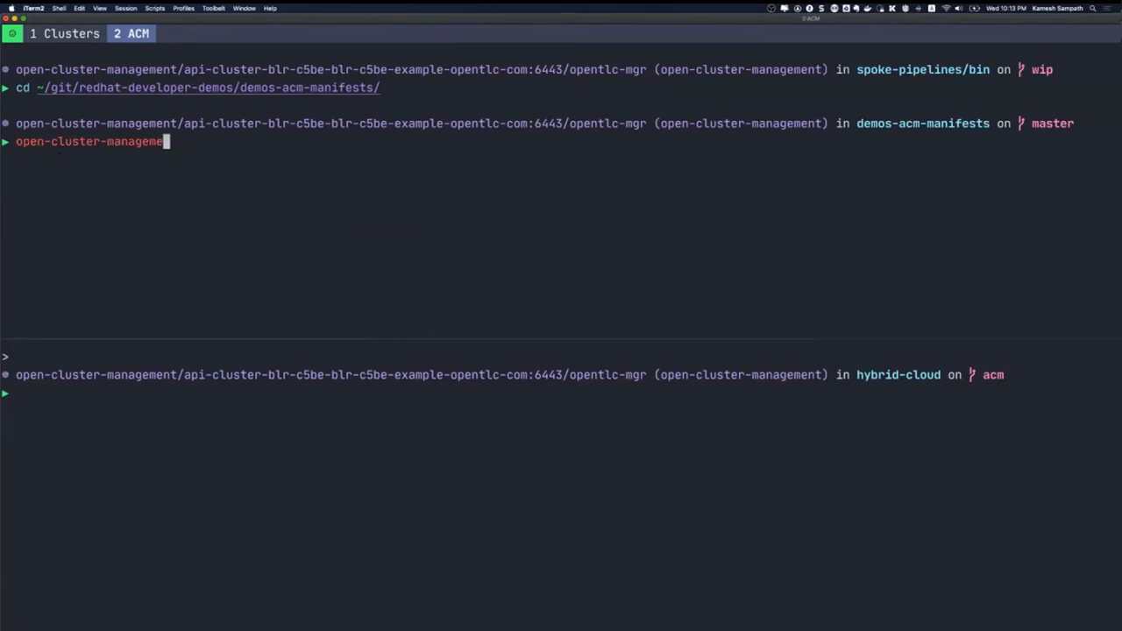
key(BackSpace)
key(BackSpace)
key(BackSpace)
key(BackSpace)
key(BackSpace)
key(BackSpace)
key(BackSpace)
key(BackSpace)
key(BackSpace)
key(BackSpace)
key(BackSpace)
key(BackSpace)
key(BackSpace)
key(BackSpace)
key(BackSpace)
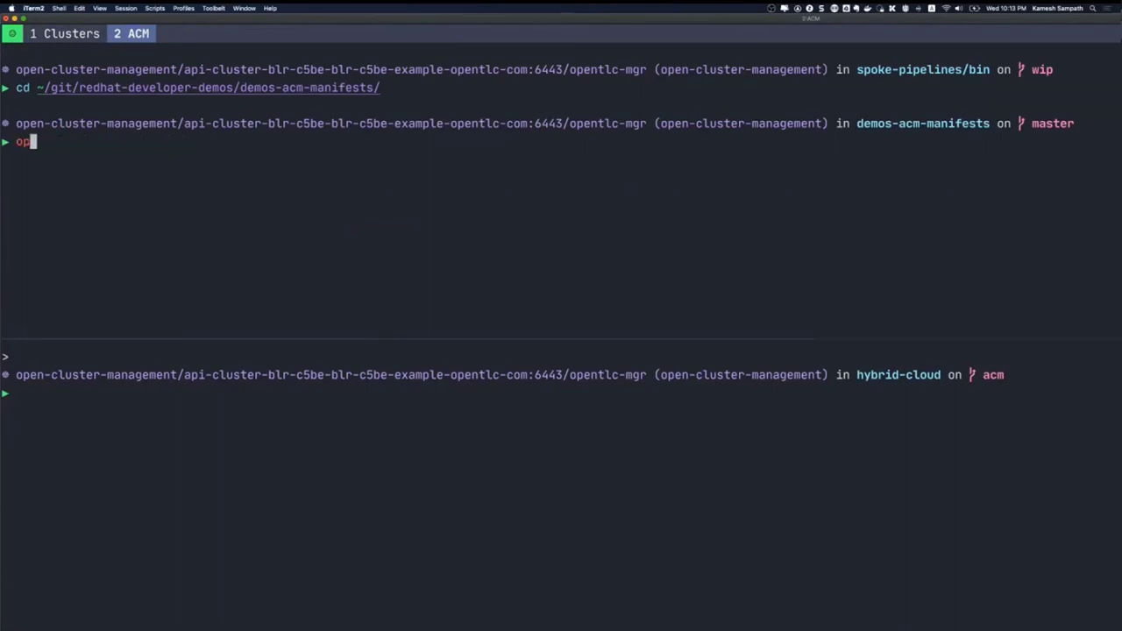
key(BackSpace)
key(BackSpace)
Revisit the README's oc apply command in Chrome, return to iTerm2, and list the files of the hybrid-demo/ directory after changing into it
key(super+Tab)
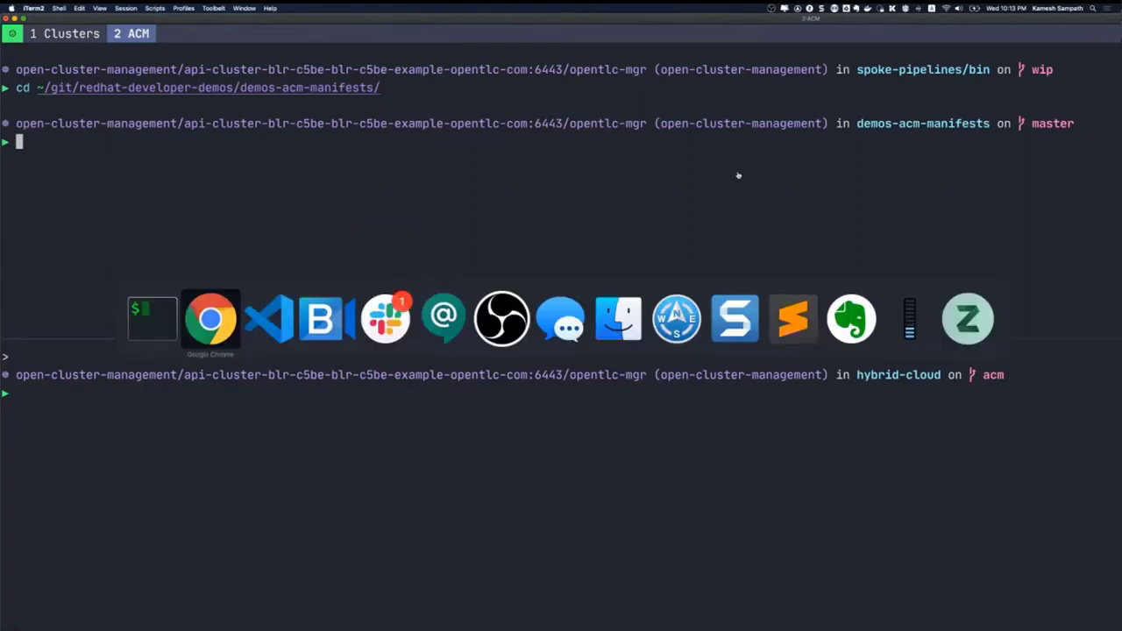
key(super+Tab)
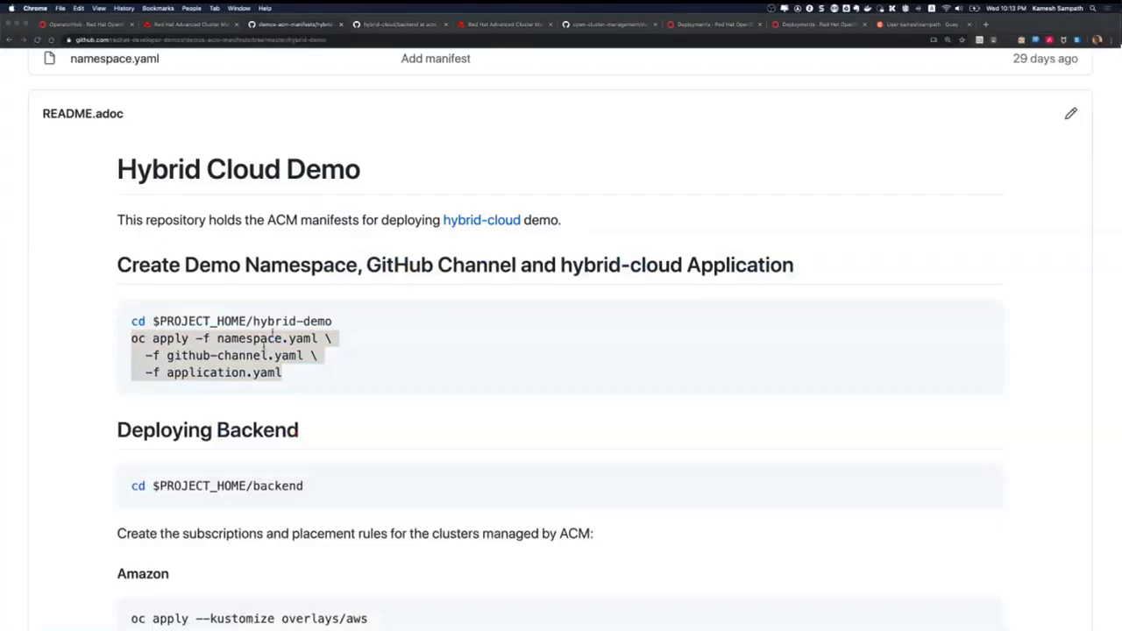
text(cd )
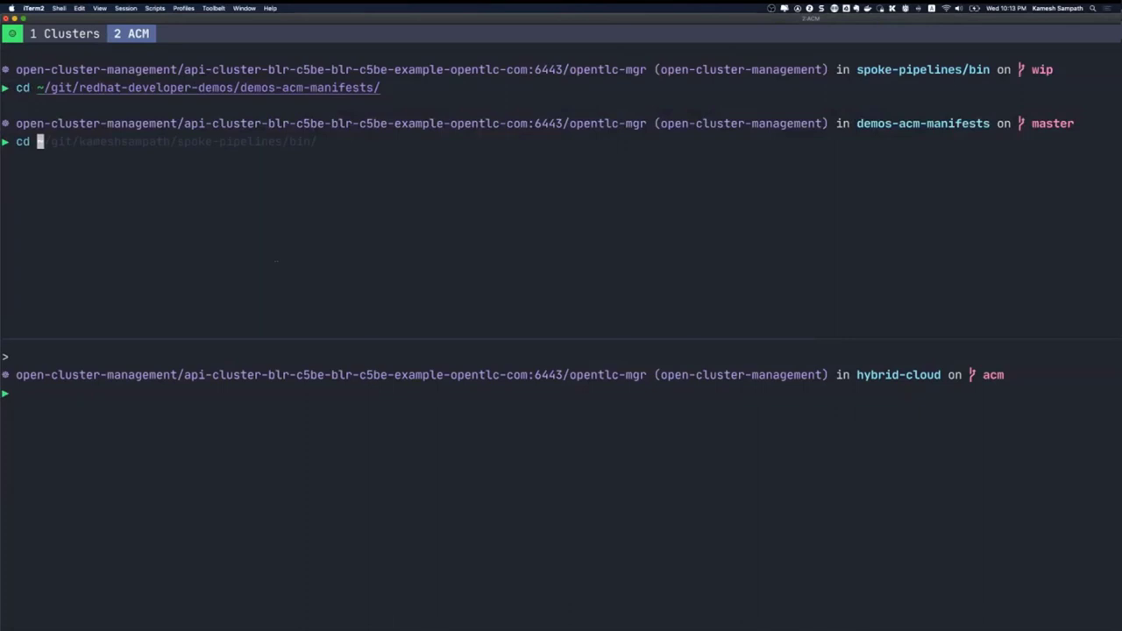
text(hybrid-demo/)
key(Return)
key(ctrl+l)
text(ls)
key(Return)
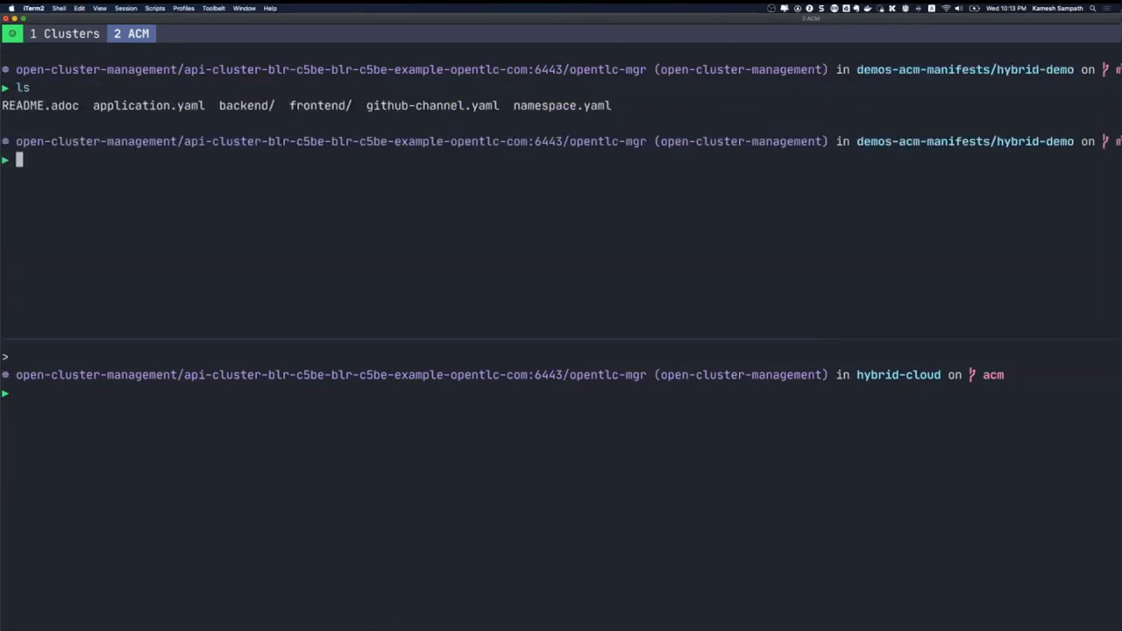
Apply namespace.yaml, github-channel.yaml and application.yaml with a single oc apply command and highlight the application resource in the output
text(oc apply -f namespace.yaml \   -f github-channel.yaml \   -f application.yaml)
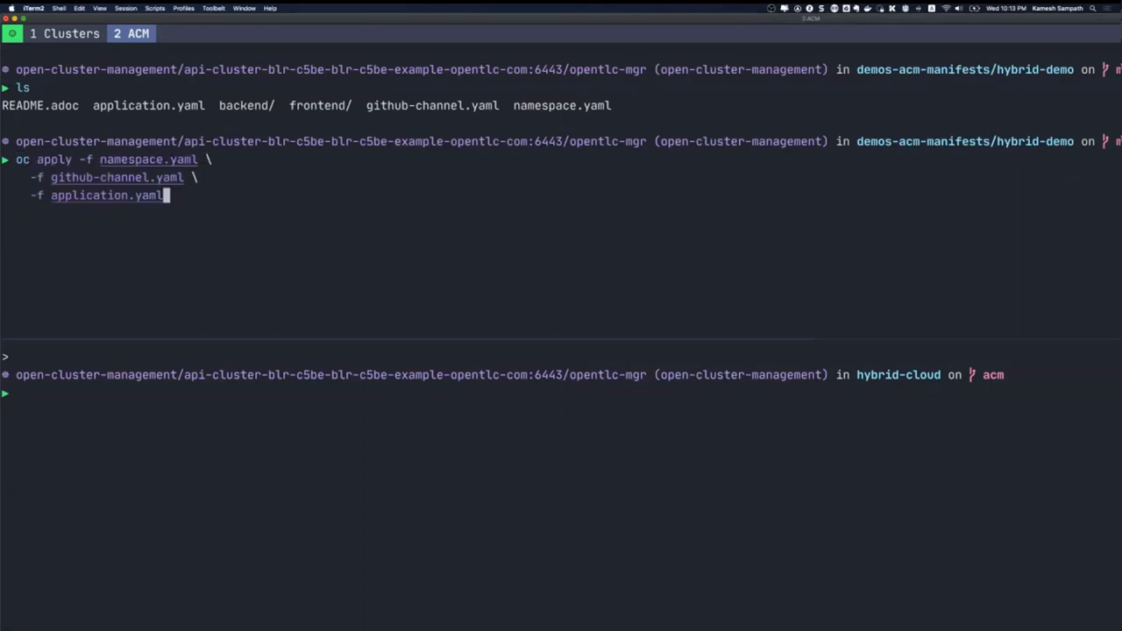
key(Return)
double_click(195, 252)
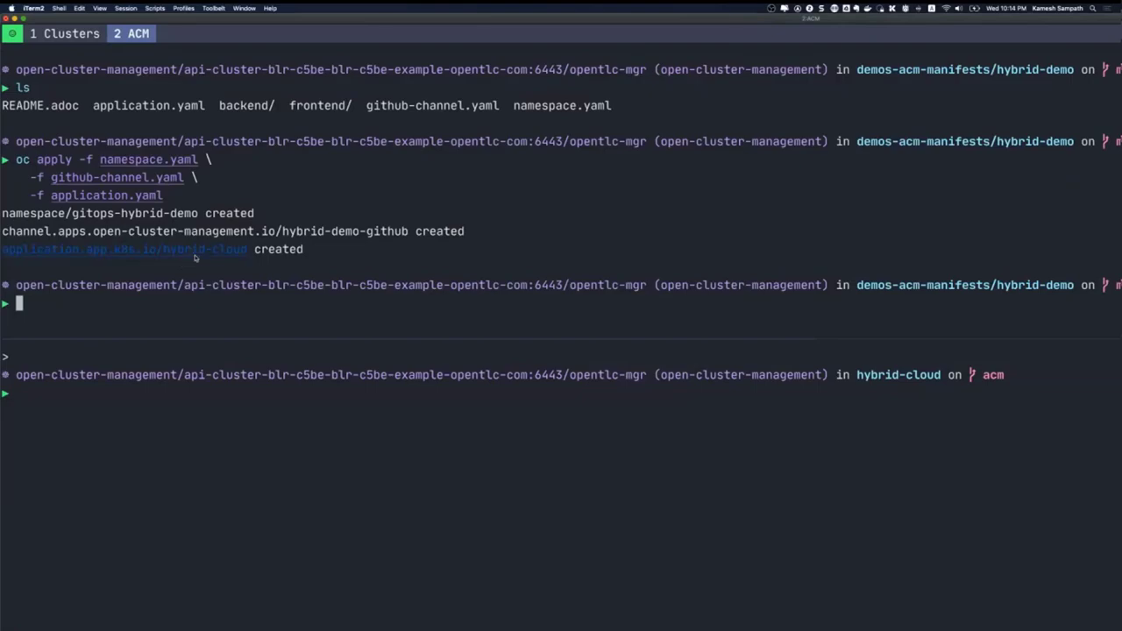
Switch to the Advanced Cluster Management console in Chrome, open the hybrid-cloud application and examine its resource highlights and topology
key(super+Tab)
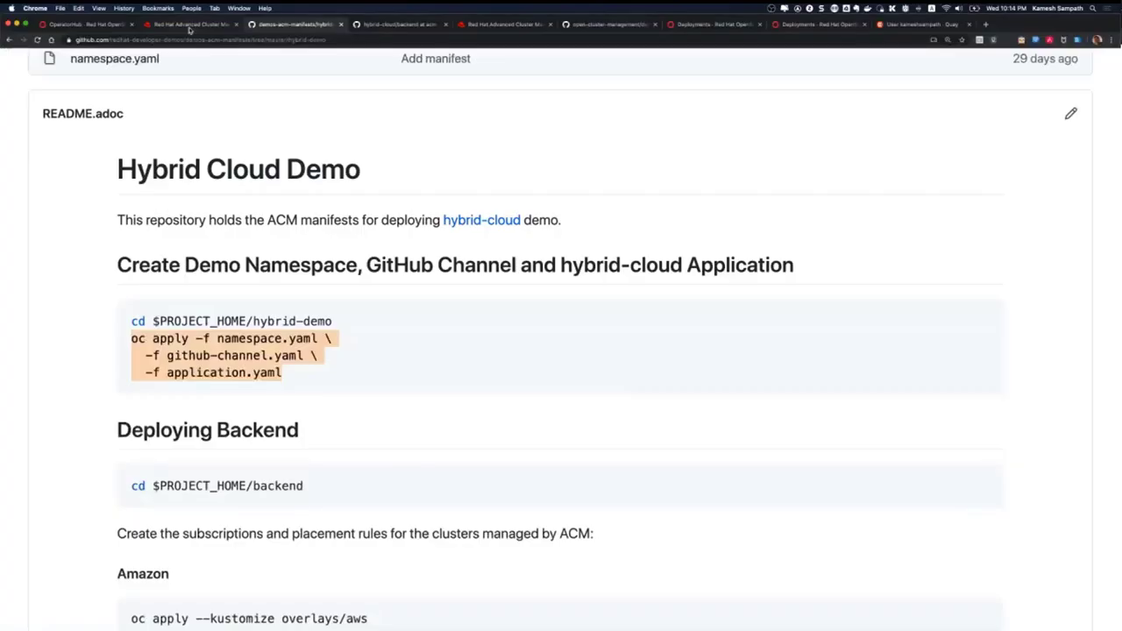
click(189, 26)
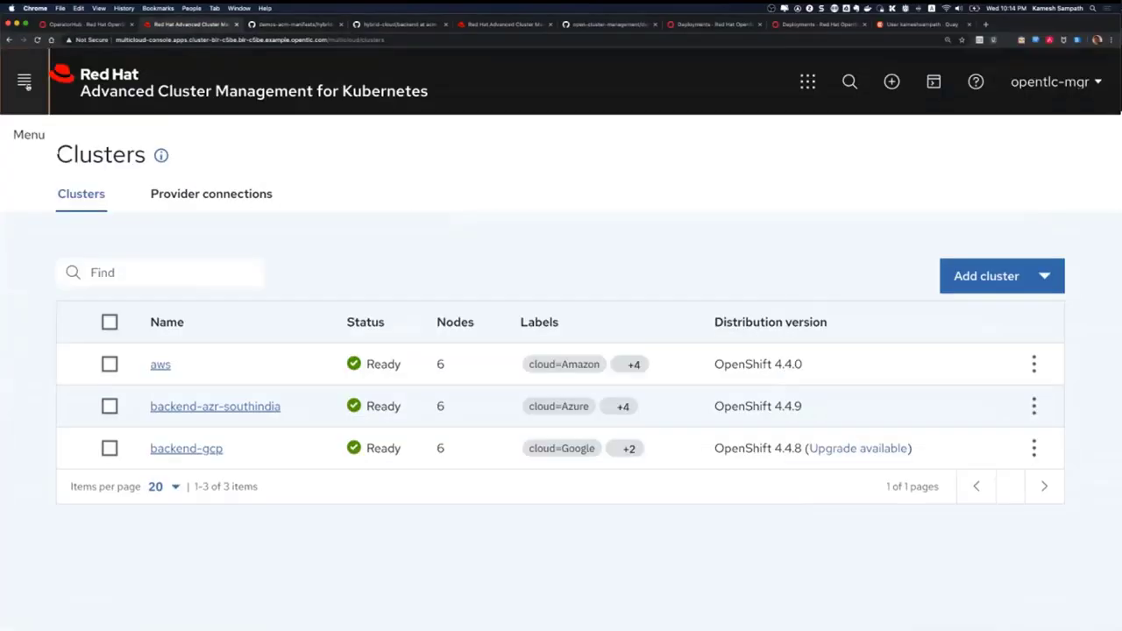
click(24, 82)
click(129, 262)
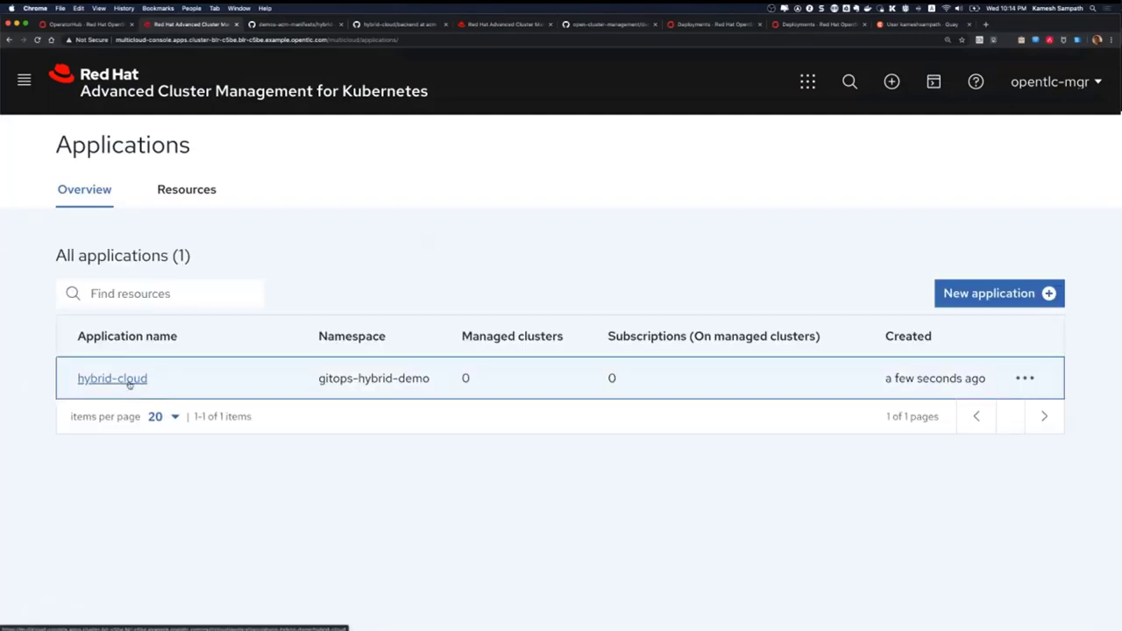
click(130, 382)
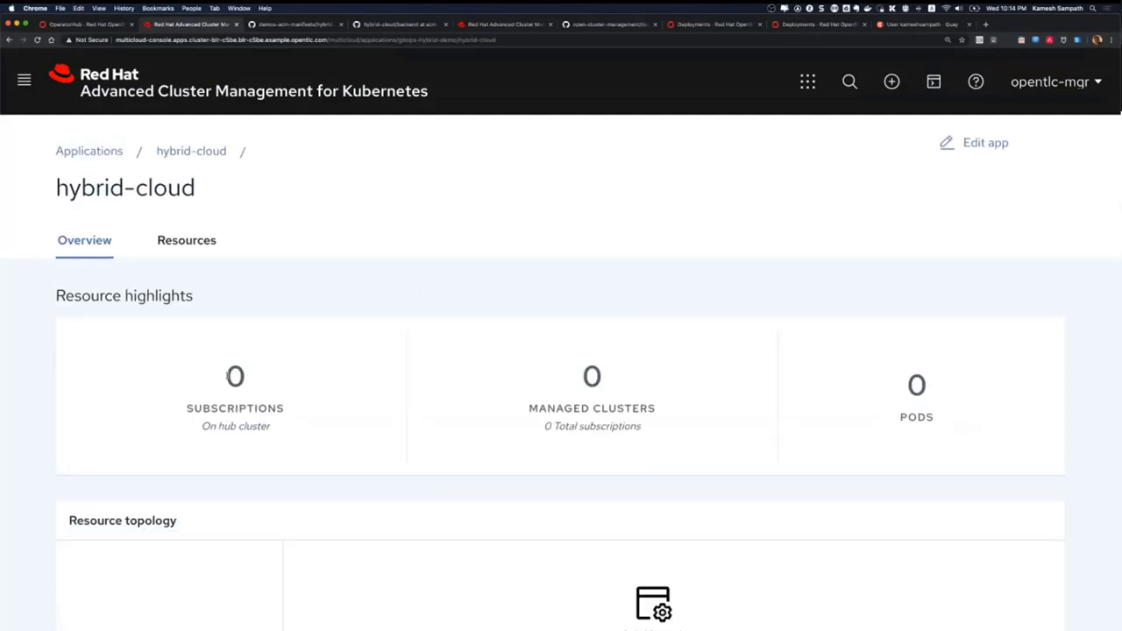
scroll(227, 377, down, 5)
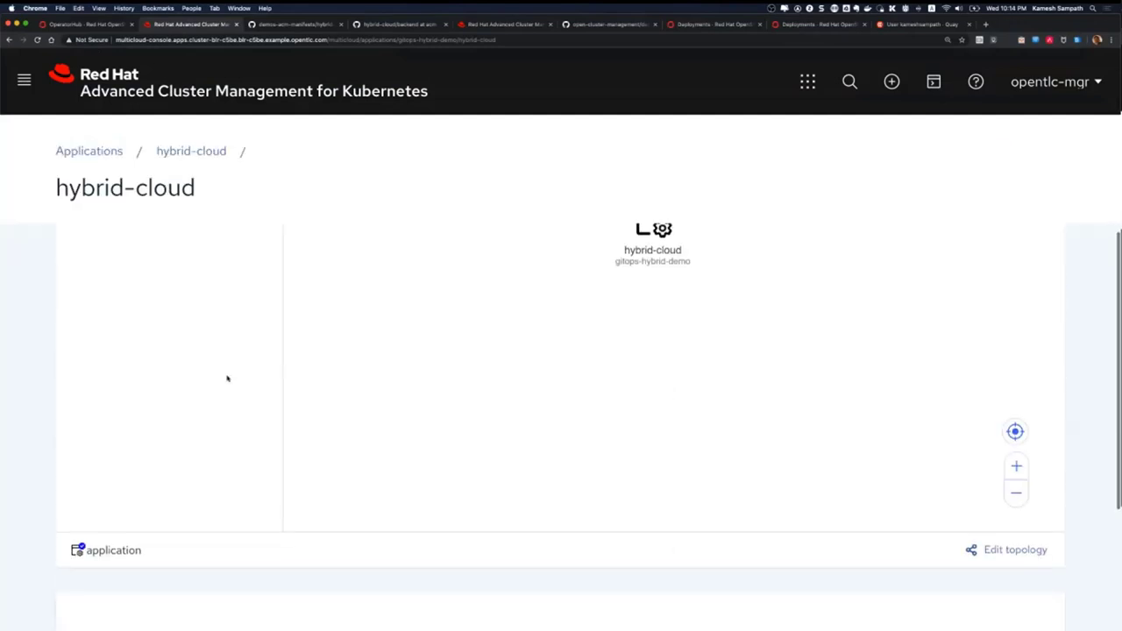
scroll(227, 378, up, 2)
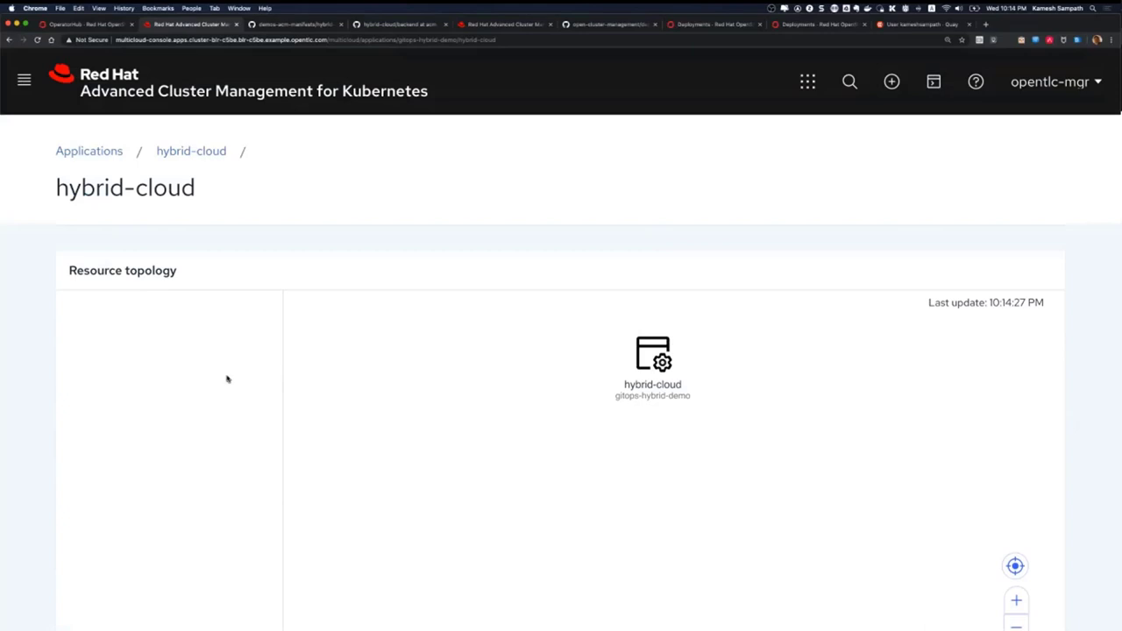
Switch to Visual Studio Code, expand the frontend's overlays and base folders, and open base/subscription.yaml in a split editor
key(super+Tab)
key(super+Tab)
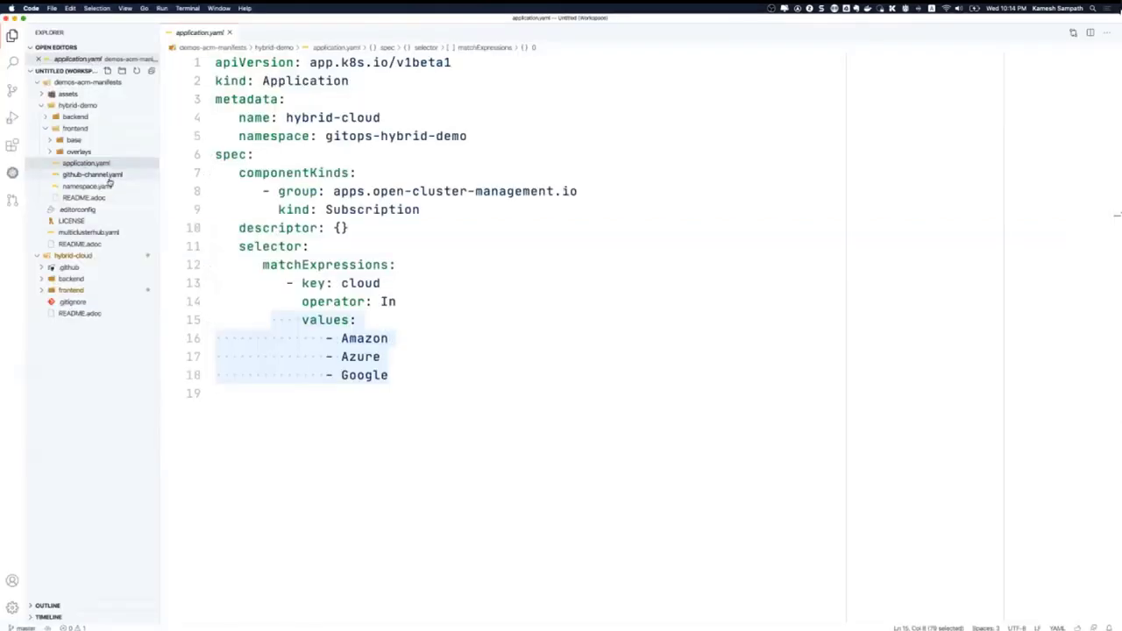
click(73, 152)
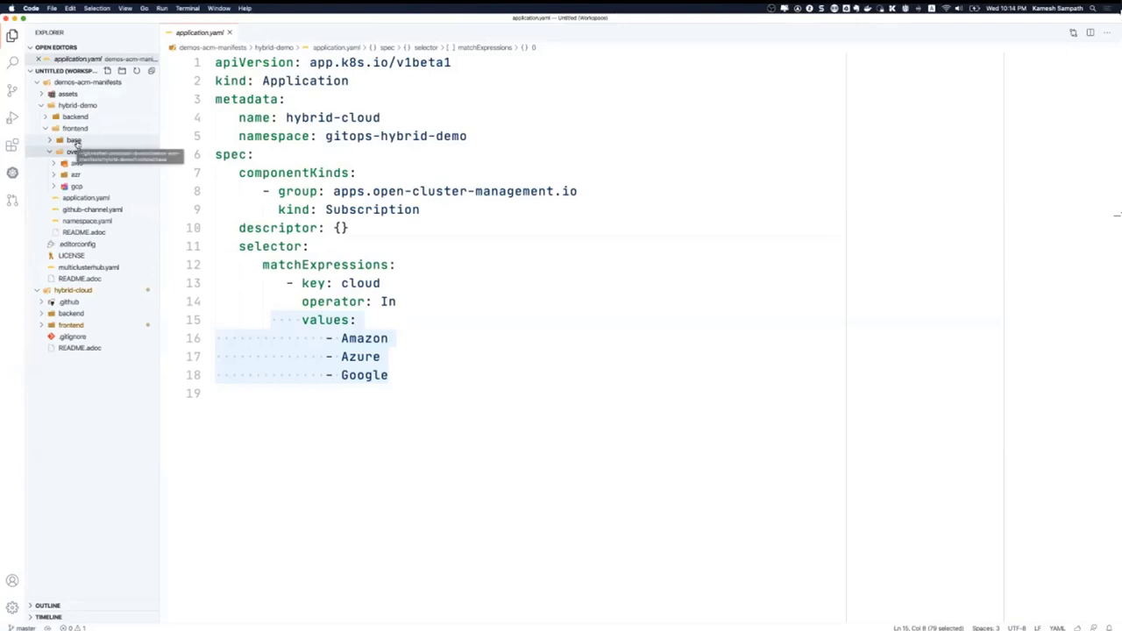
click(75, 141)
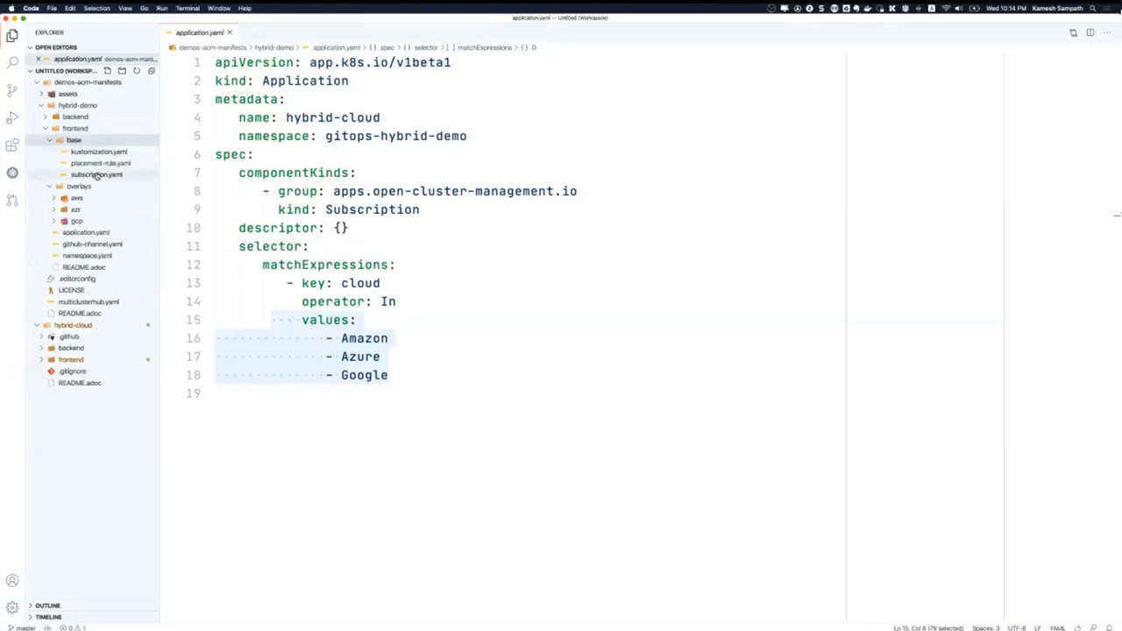
click(97, 174)
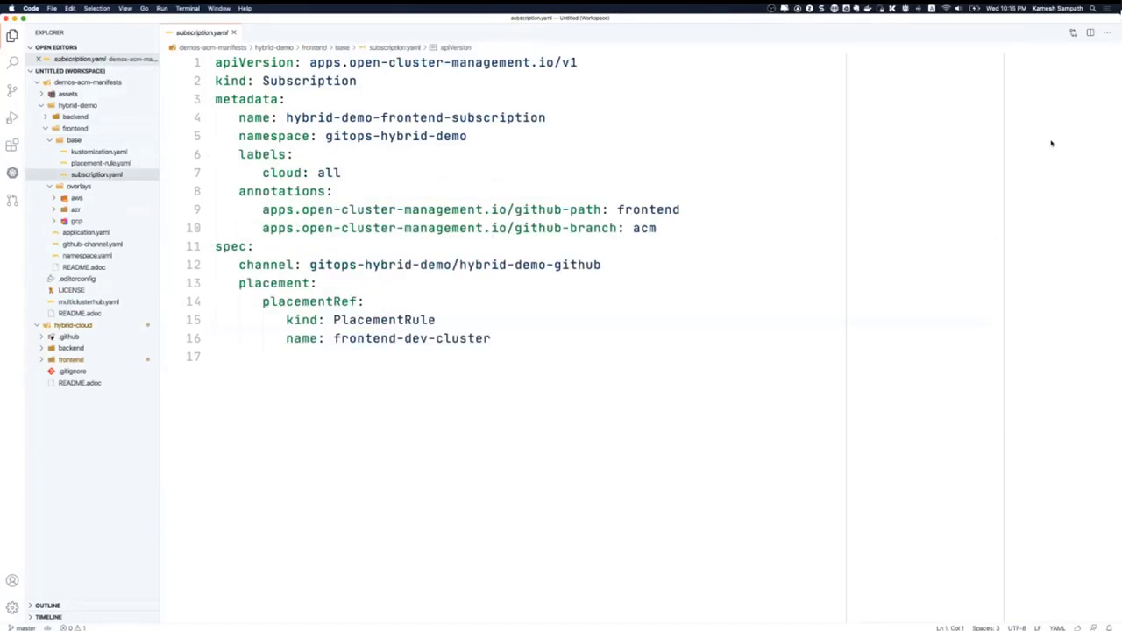
click(1092, 33)
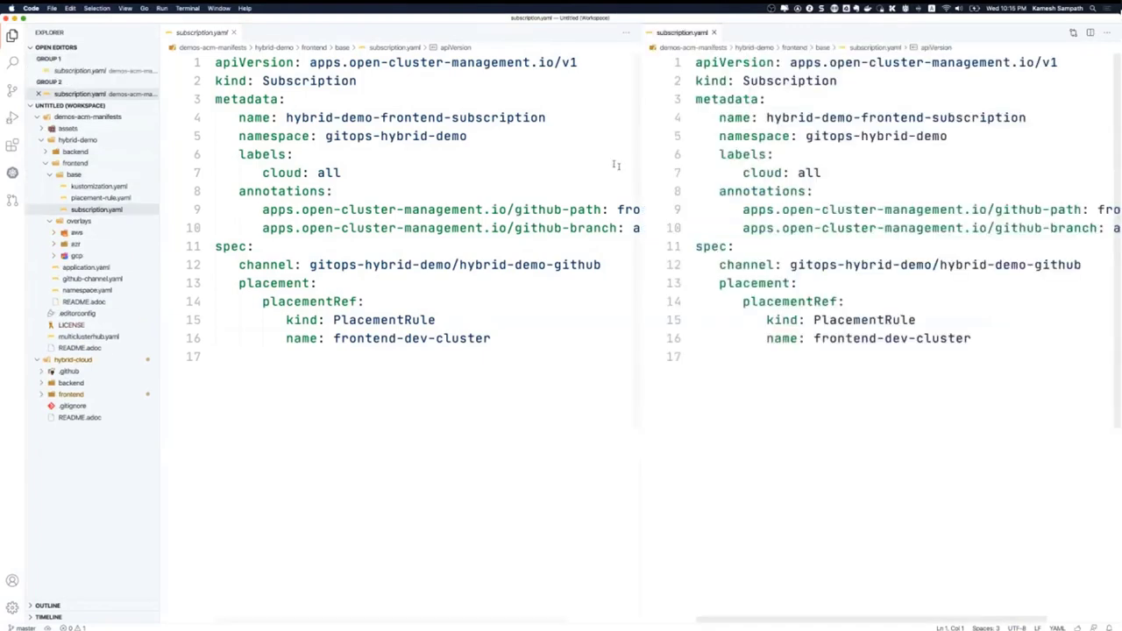
click(769, 154)
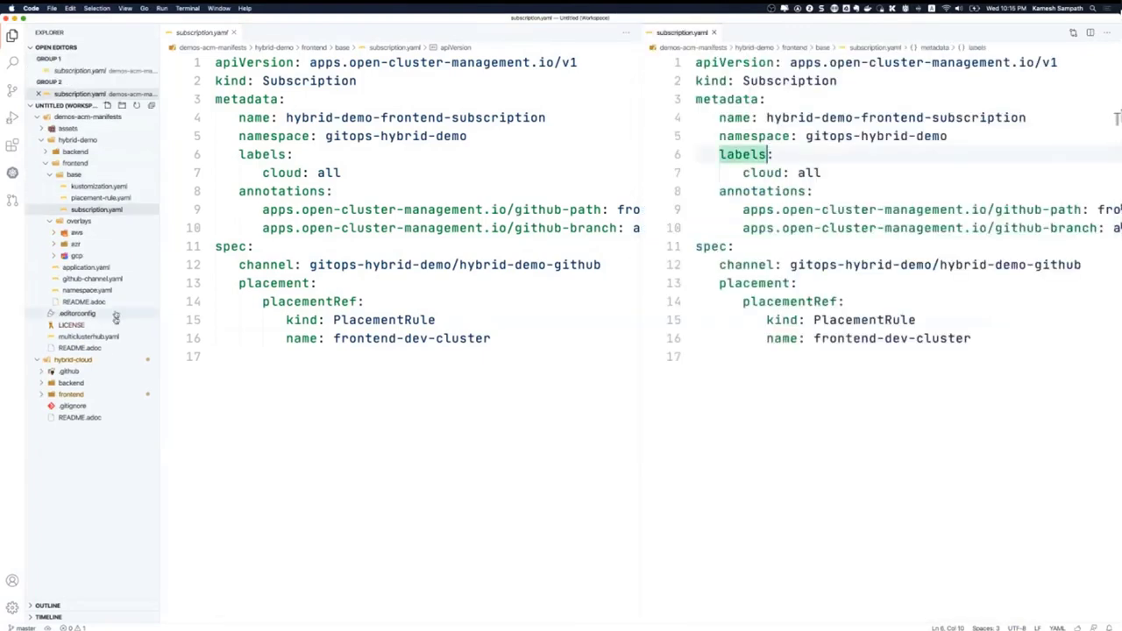
Open application.yaml in the second editor group and highlight its componentKinds block down to the Subscription kind
click(96, 268)
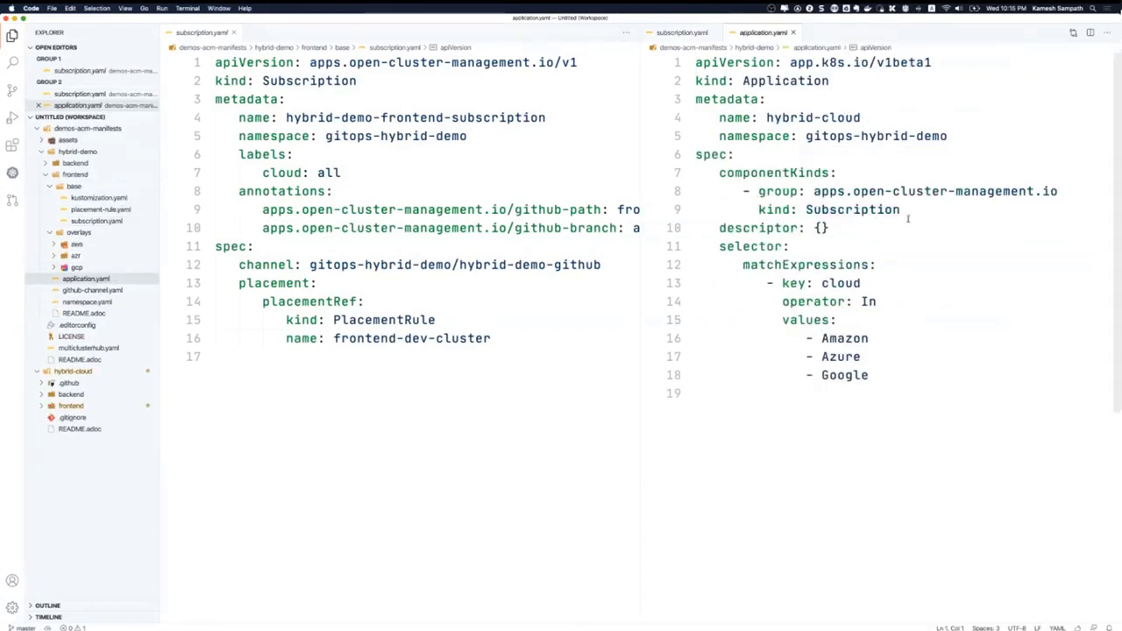
click(907, 216)
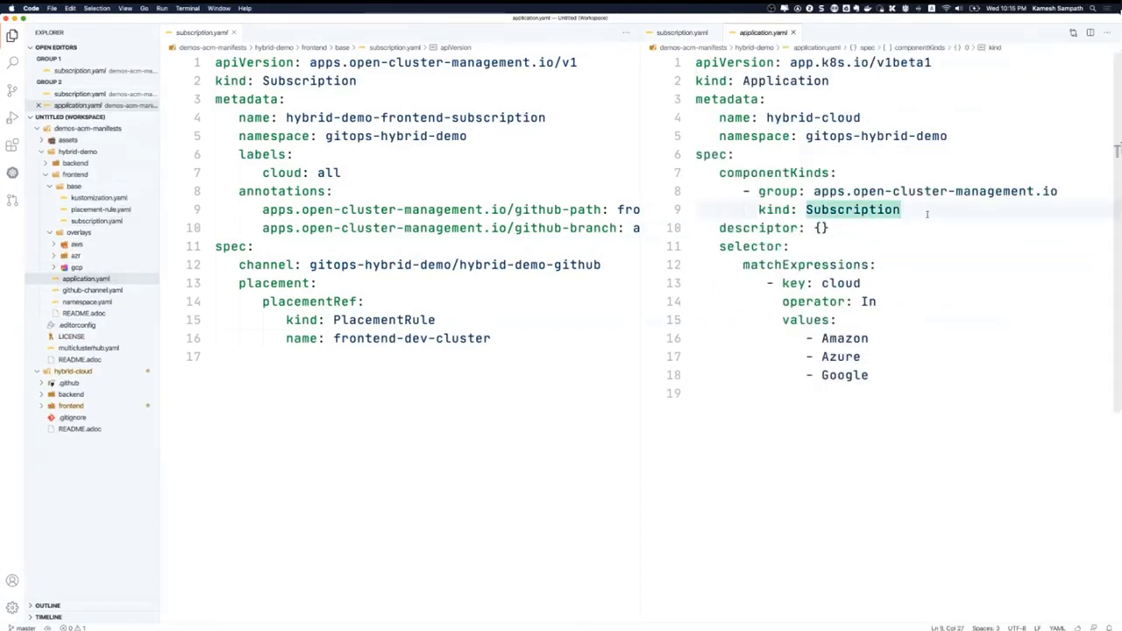
drag(927, 214, 712, 179)
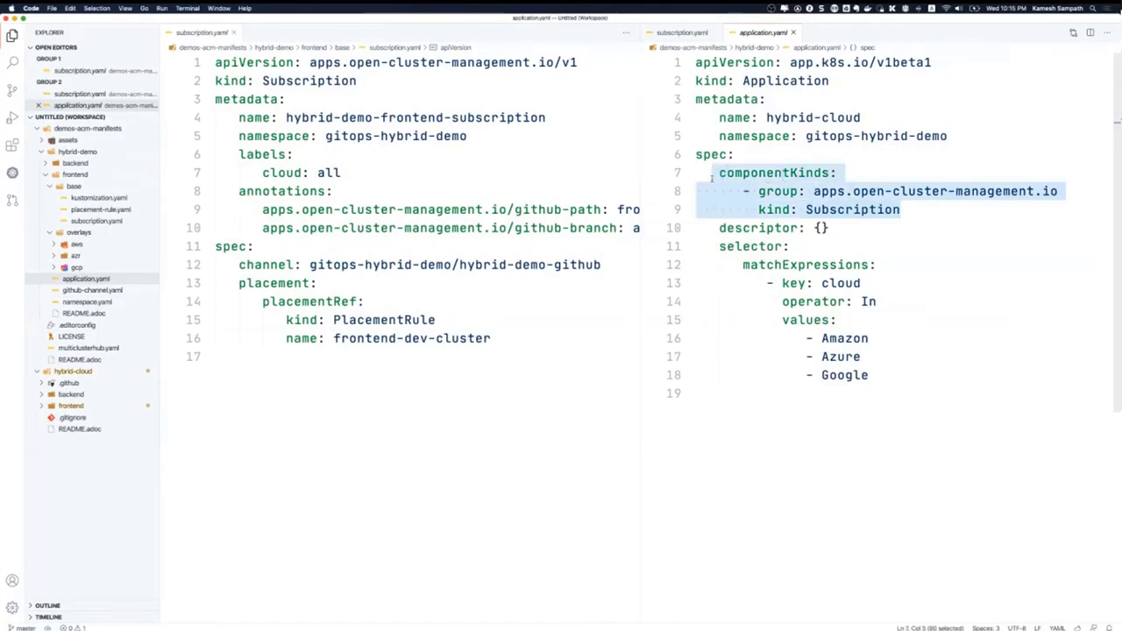
In the frontend's subscription.yaml, highlight the Subscription kind and cloud: all label, widen the editor, and examine the github-path and github-branch annotations
click(333, 81)
double_click(333, 81)
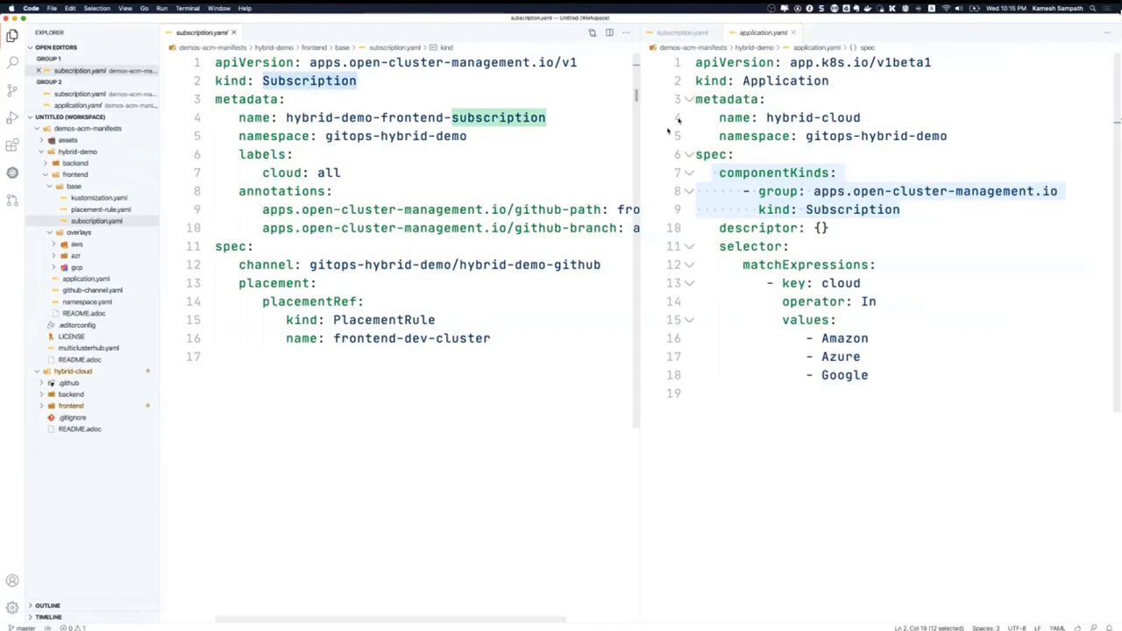
drag(652, 87, 732, 91)
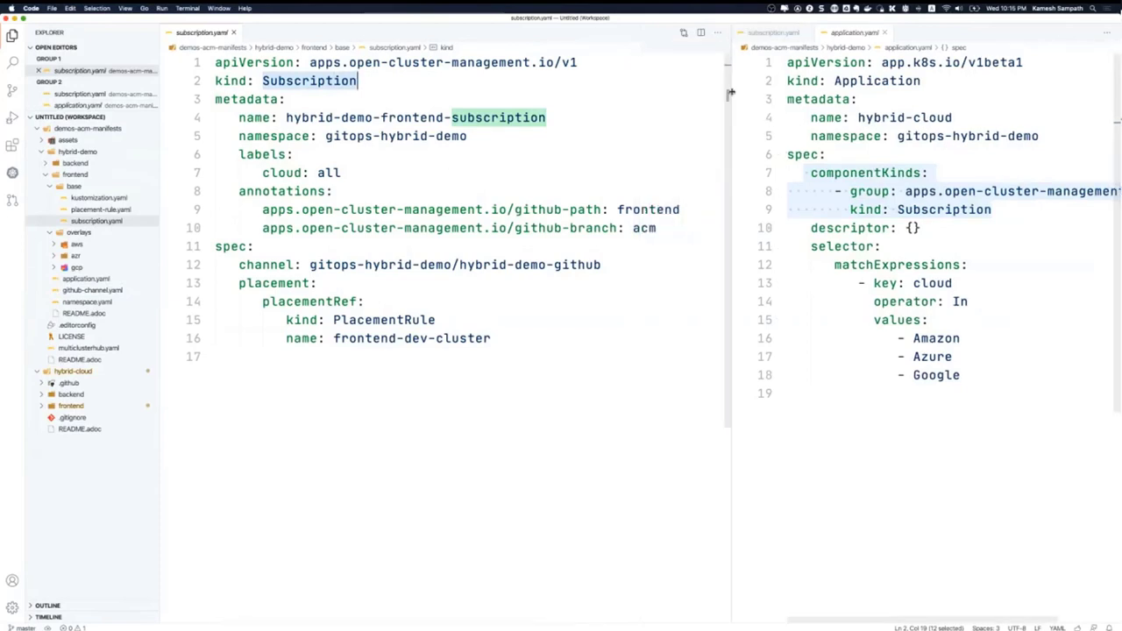
drag(342, 173, 263, 173)
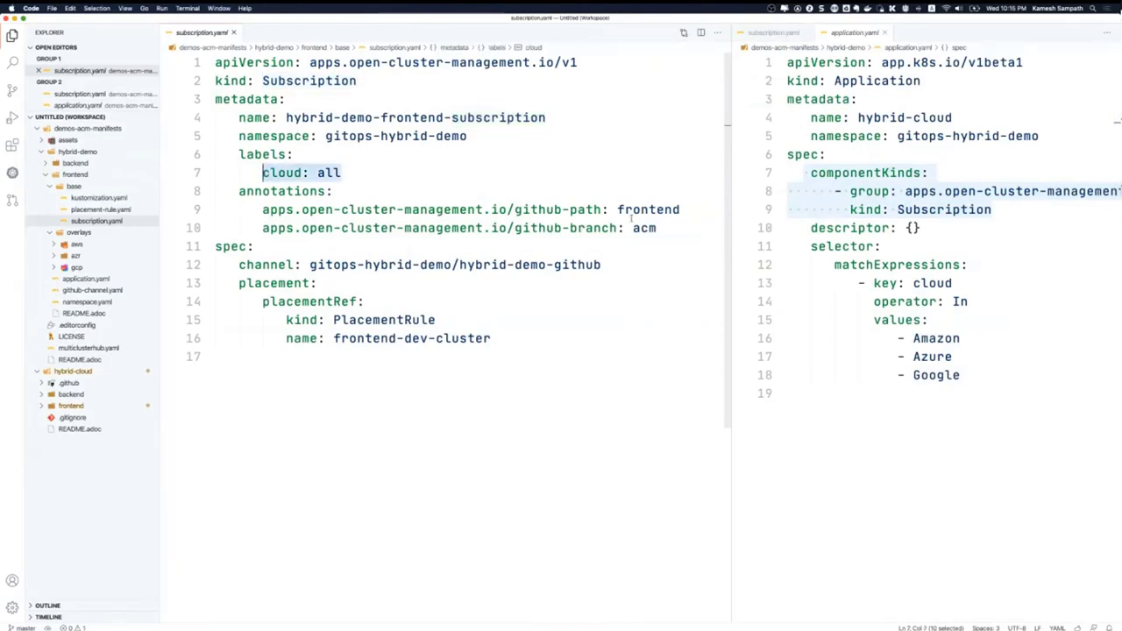
click(644, 209)
click(643, 227)
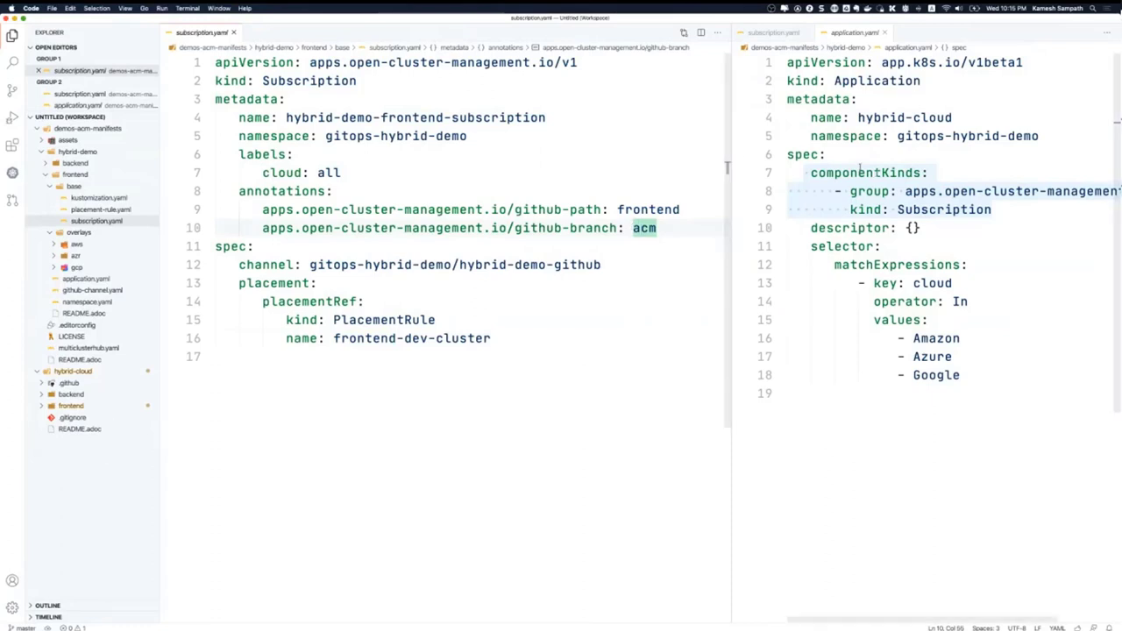
Open github-channel.yaml beside the frontend subscription, close the duplicate subscription.yaml, and examine the channel's repository pathname by resizing the editors
click(767, 34)
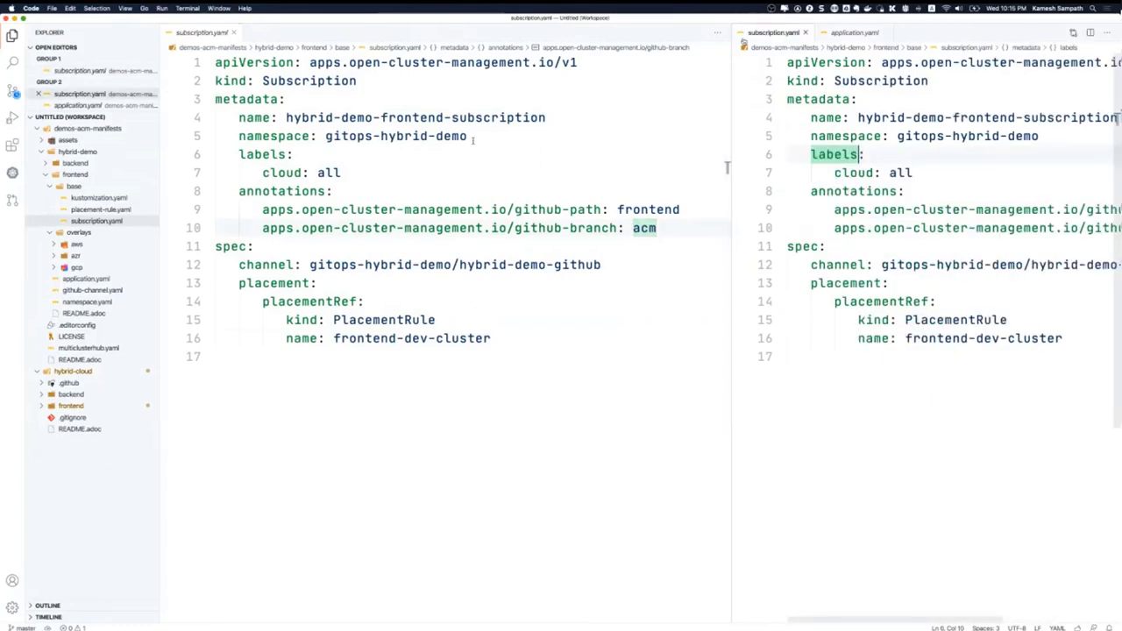
click(96, 290)
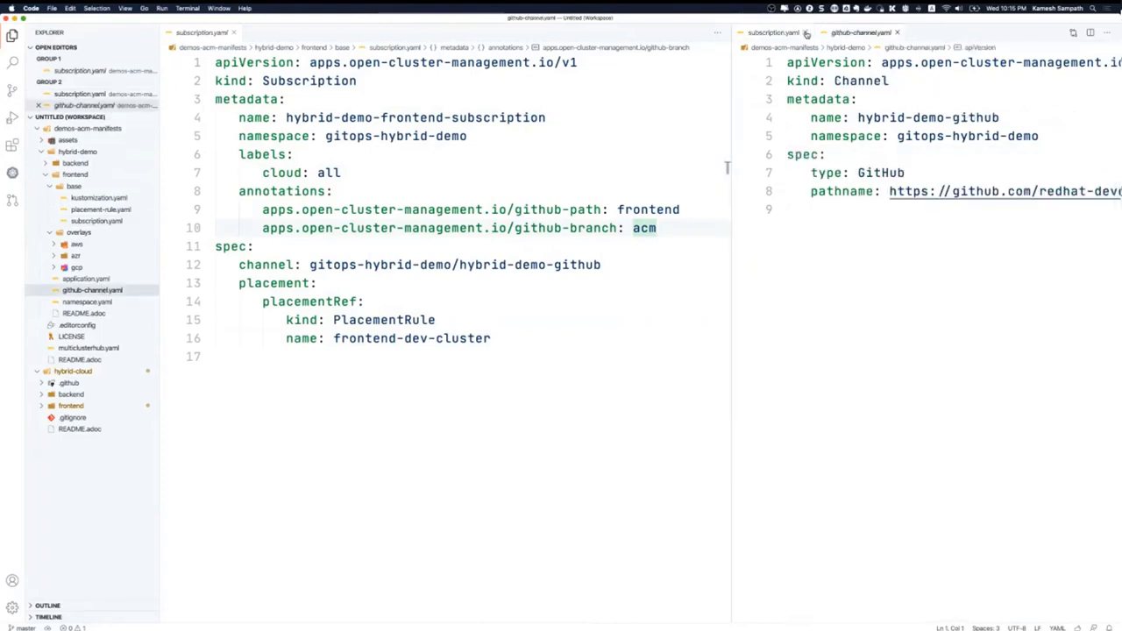
click(806, 33)
drag(746, 200, 586, 192)
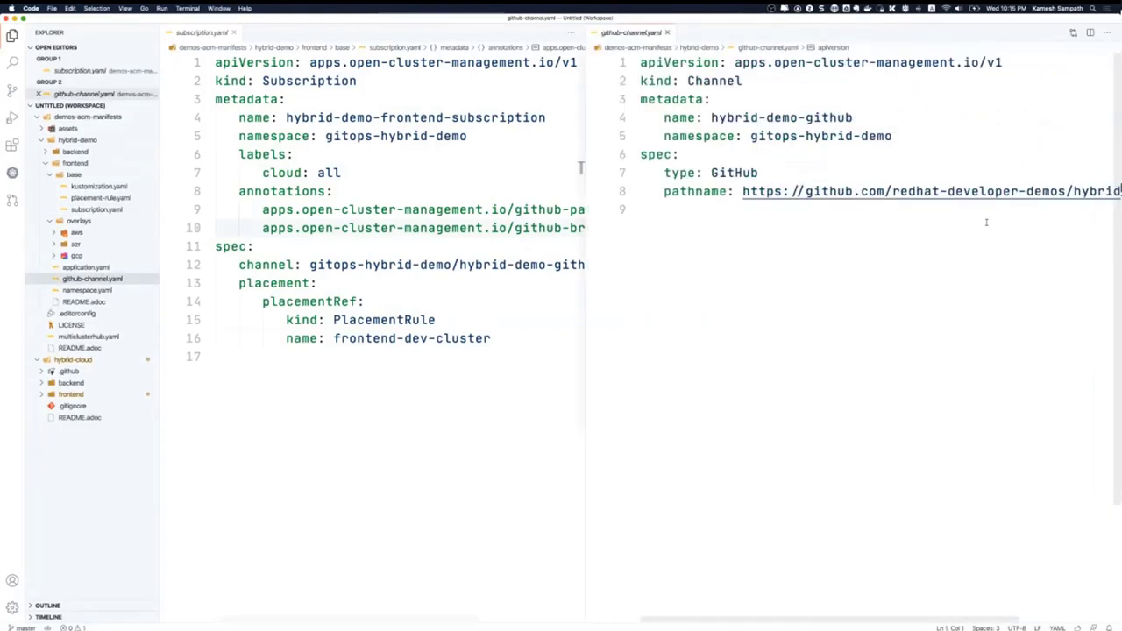
scroll(987, 222, right, 5)
scroll(986, 222, left, 4)
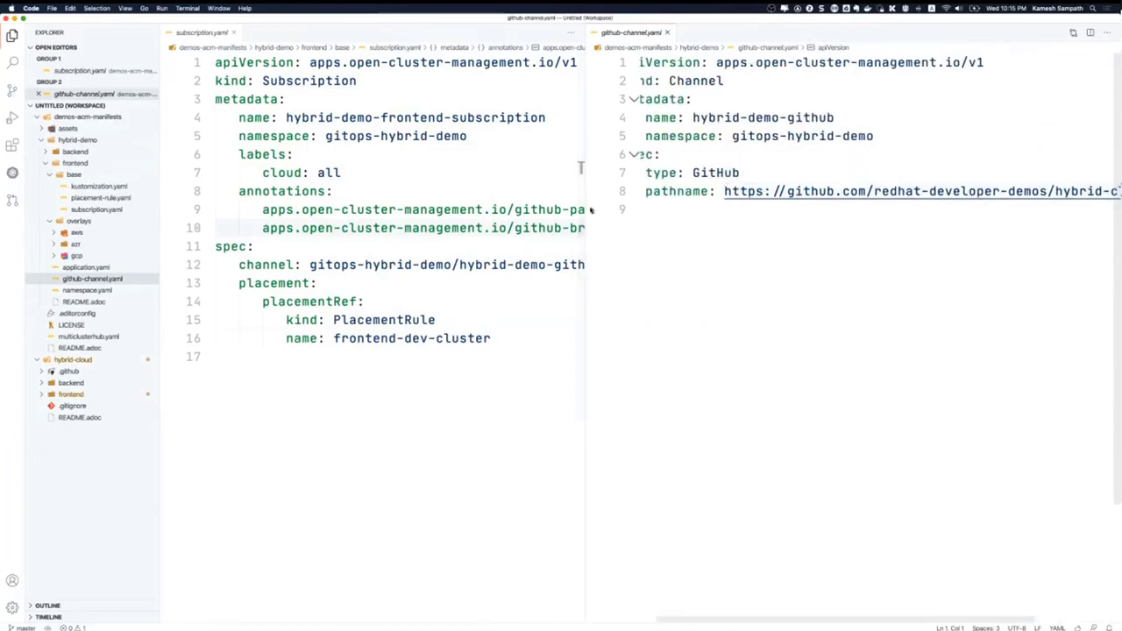
drag(585, 210, 724, 210)
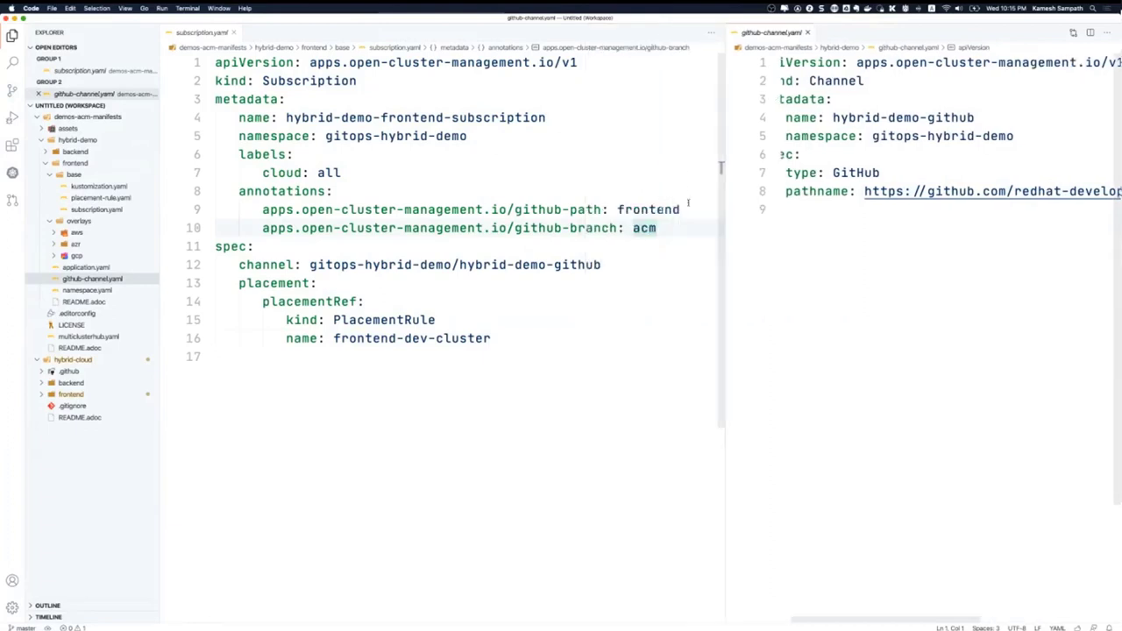
Highlight the acm branch value in the subscription and check the matching branch of the hybrid-cloud repository on GitHub in Chrome
double_click(646, 228)
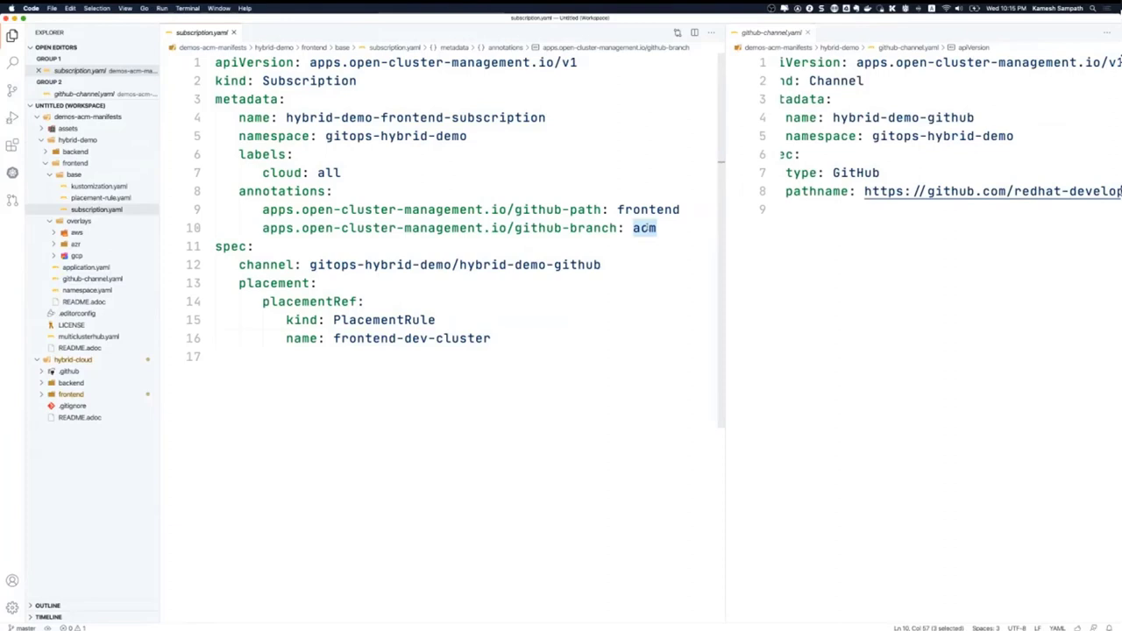
key(super+Tab)
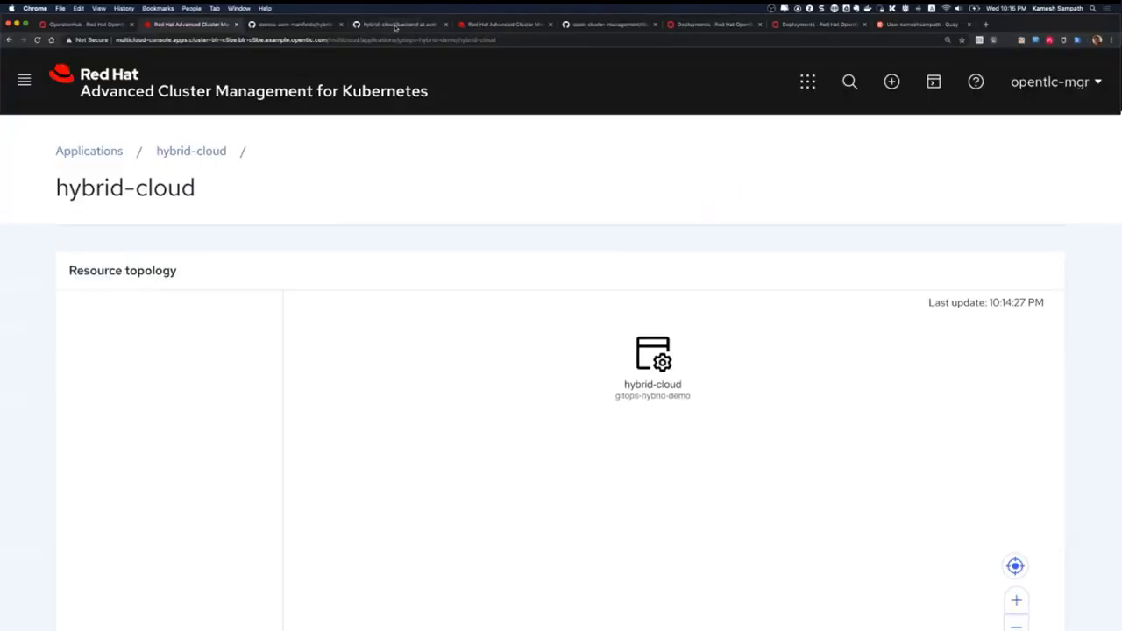
click(396, 28)
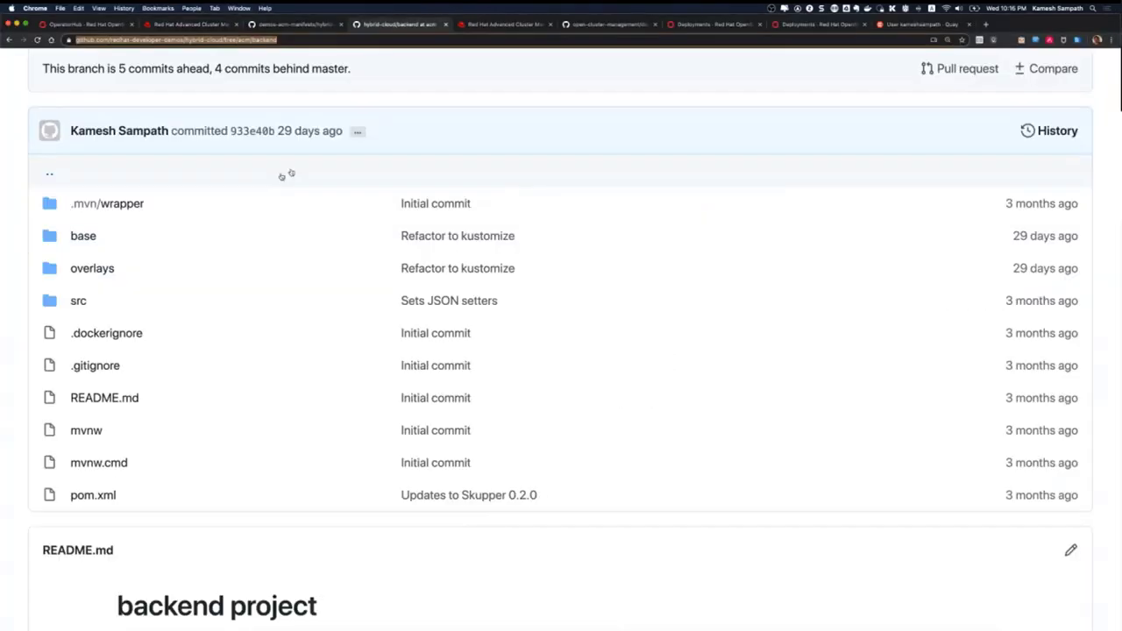
scroll(240, 213, up, 1)
scroll(240, 212, up, 4)
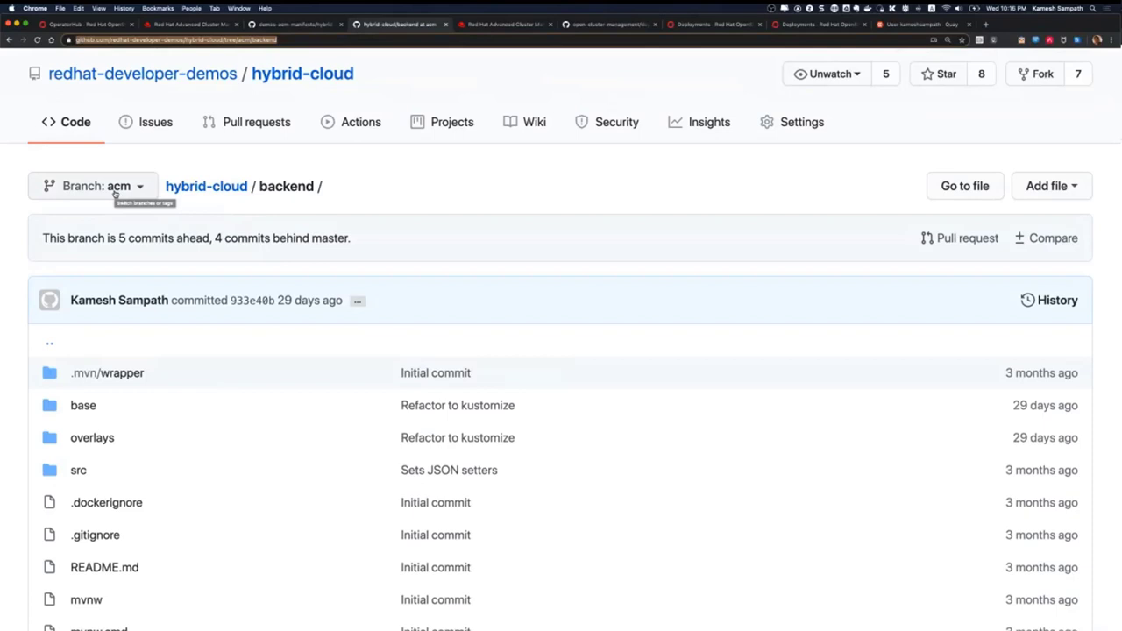
Return to Visual Studio Code and highlight the PlacementRule kind and the name under the frontend subscription's placementRef
key(super+Tab)
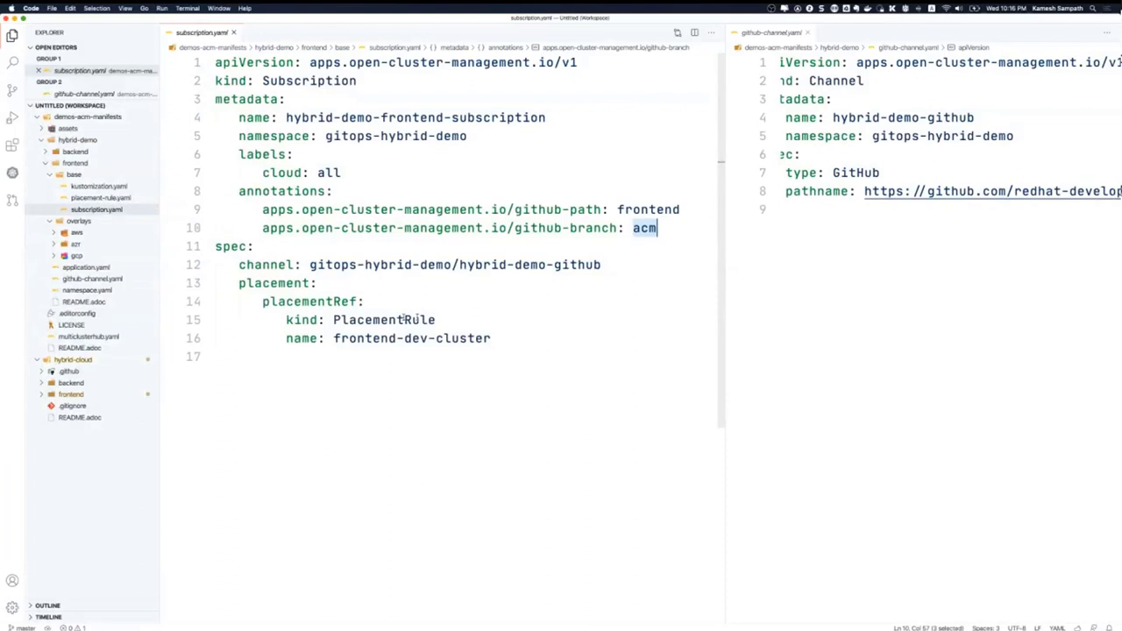
double_click(403, 319)
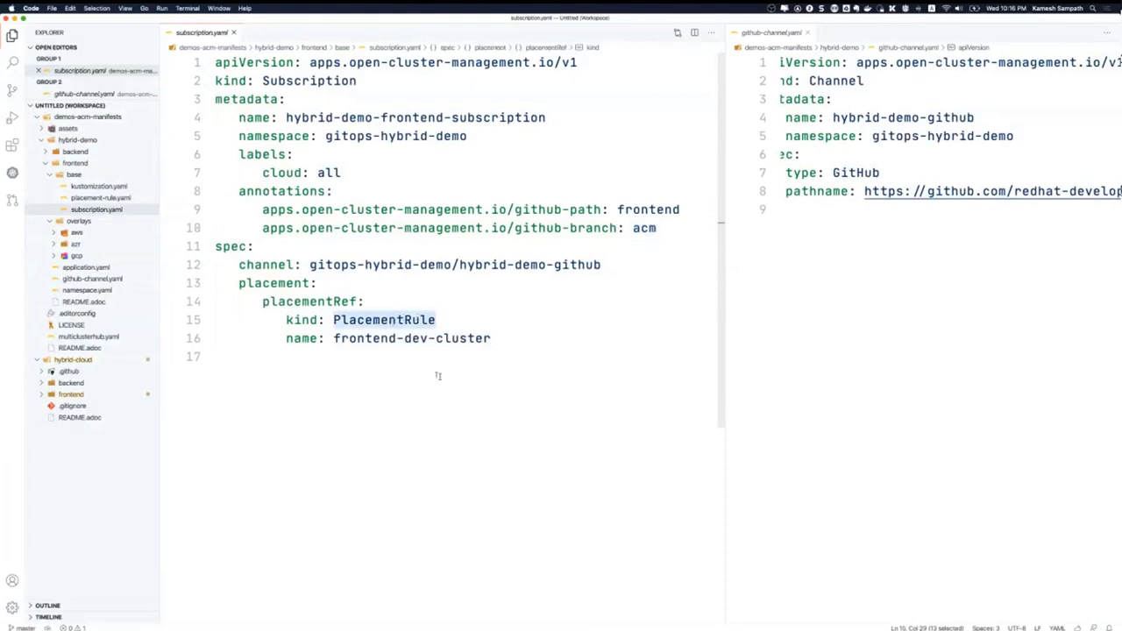
double_click(379, 339)
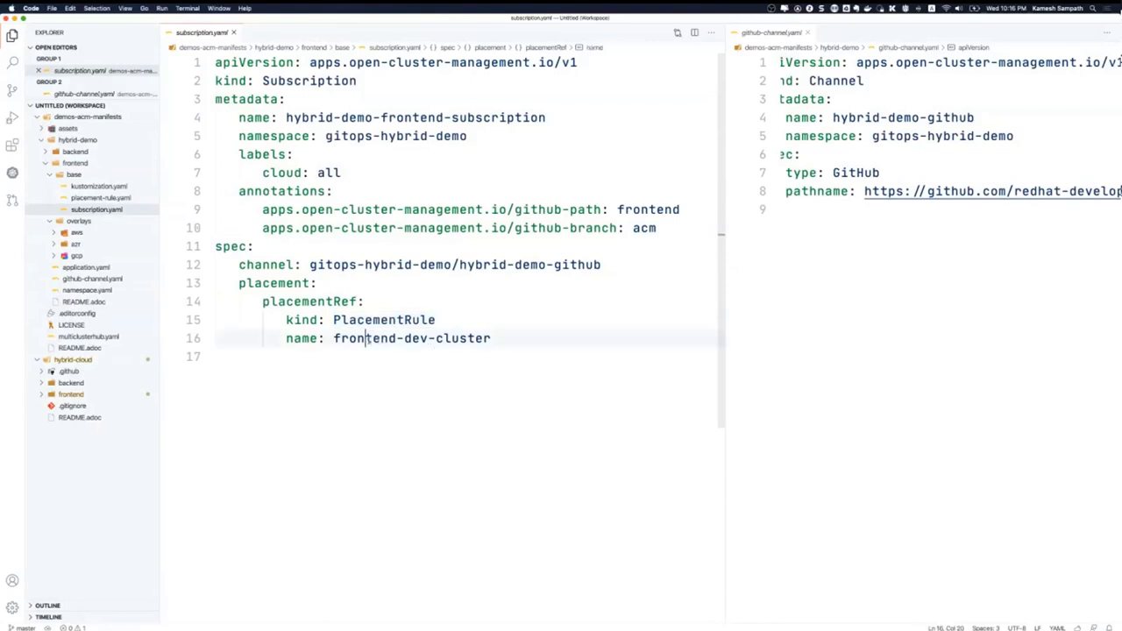
Collapse the frontend folder, expand the backend's base and overlays folders, and open the backend's placement-rule.yaml
click(54, 175)
click(50, 163)
click(51, 151)
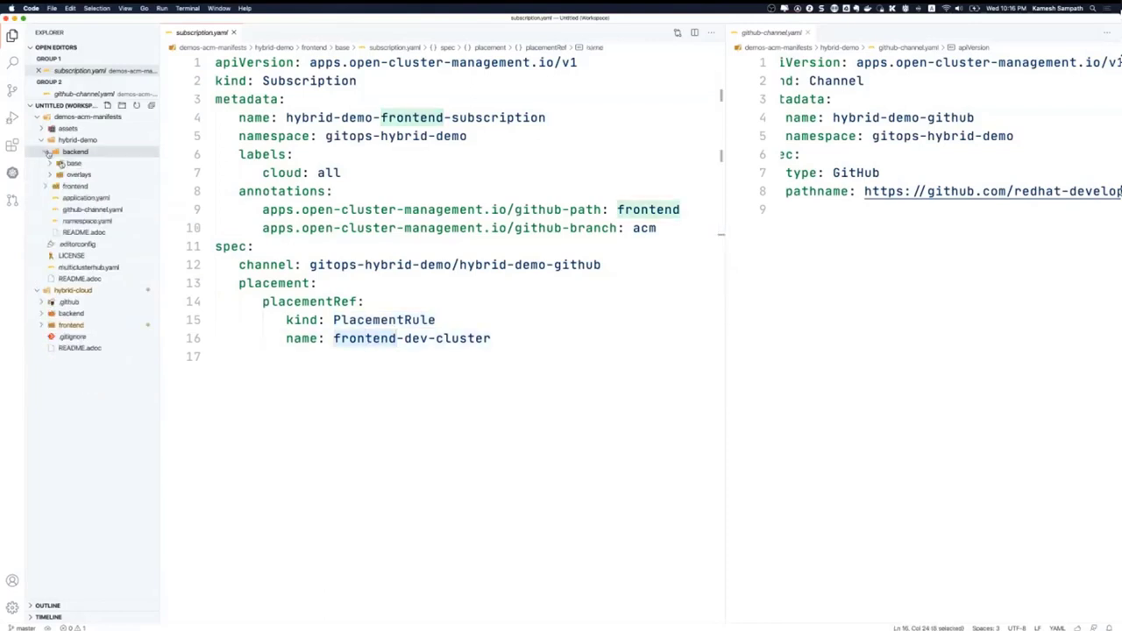
click(57, 175)
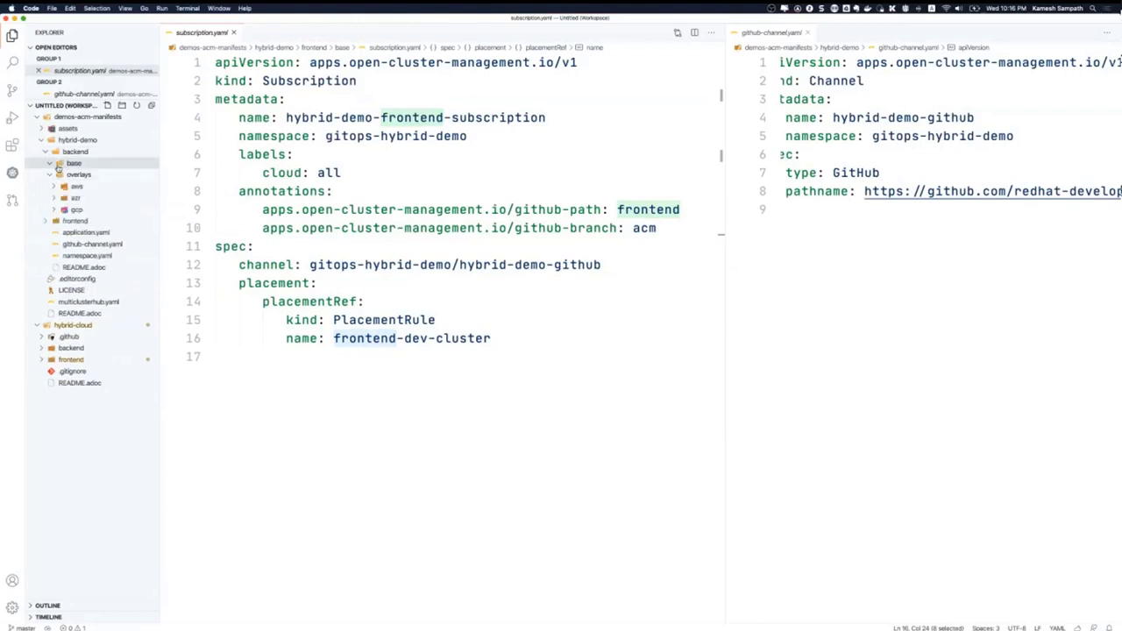
click(63, 163)
click(99, 186)
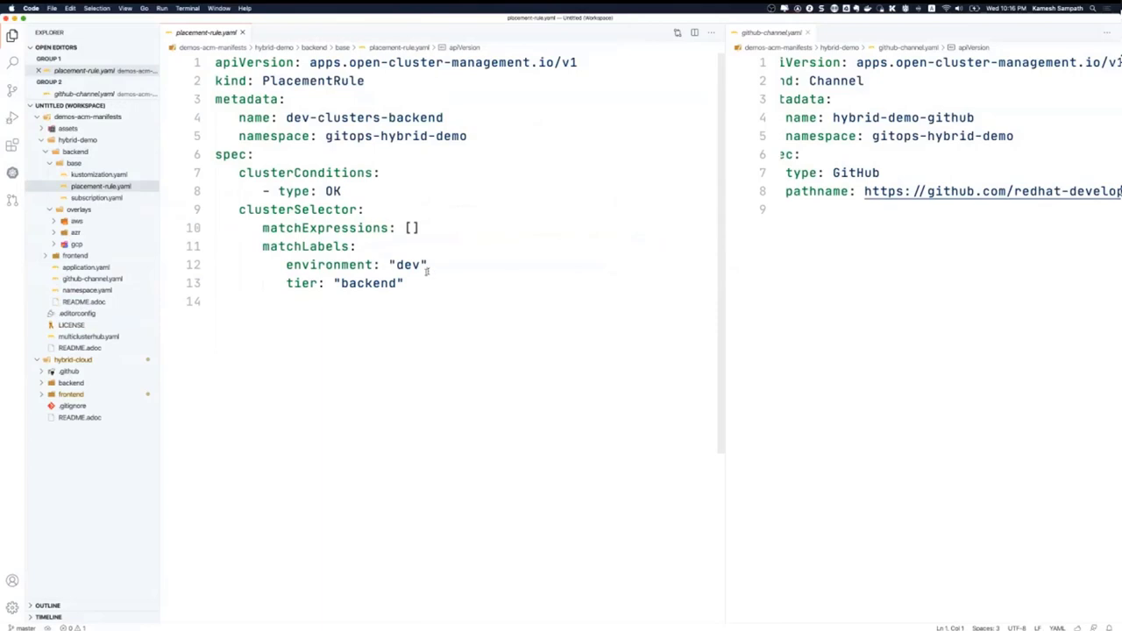
Highlight the environment "dev" and tier "backend" labels and the clusterConditions block in the backend's placement-rule.yaml
drag(428, 265, 287, 270)
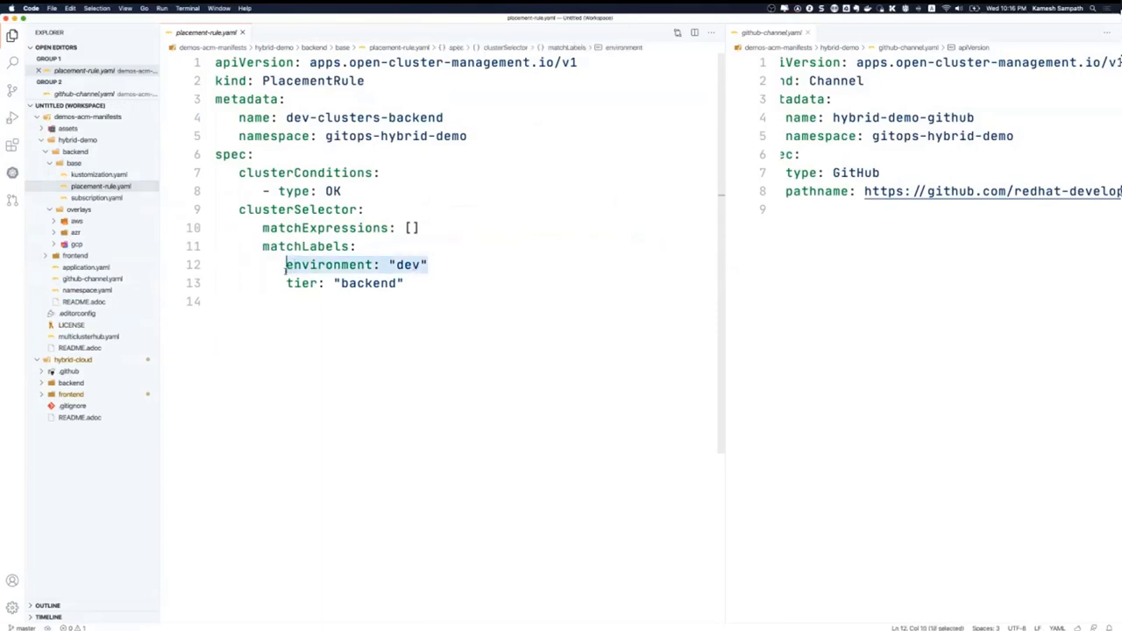
drag(425, 282, 284, 290)
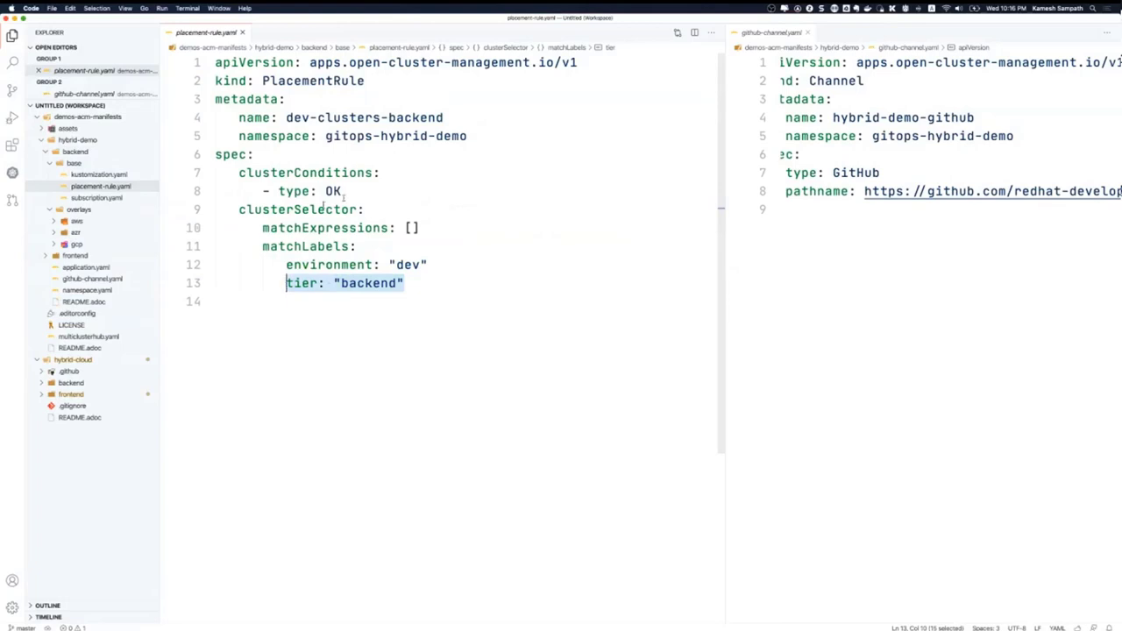
drag(350, 192, 215, 177)
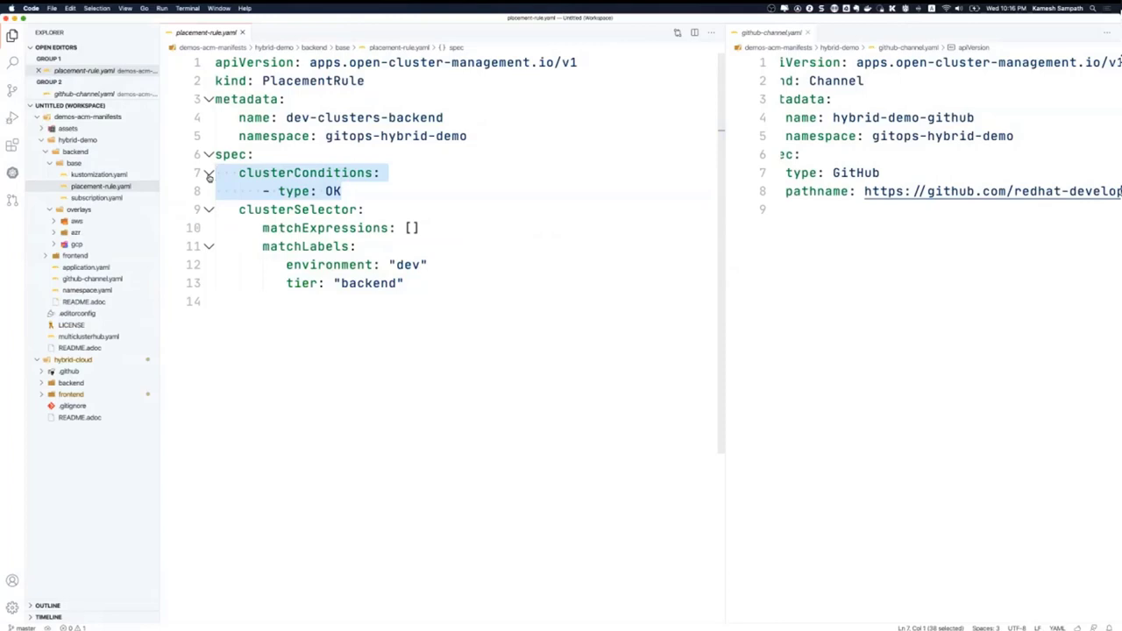
Open the backend's subscription.yaml, compare it with the cloud selector in application.yaml, and reopen the backend's placement-rule.yaml
click(98, 198)
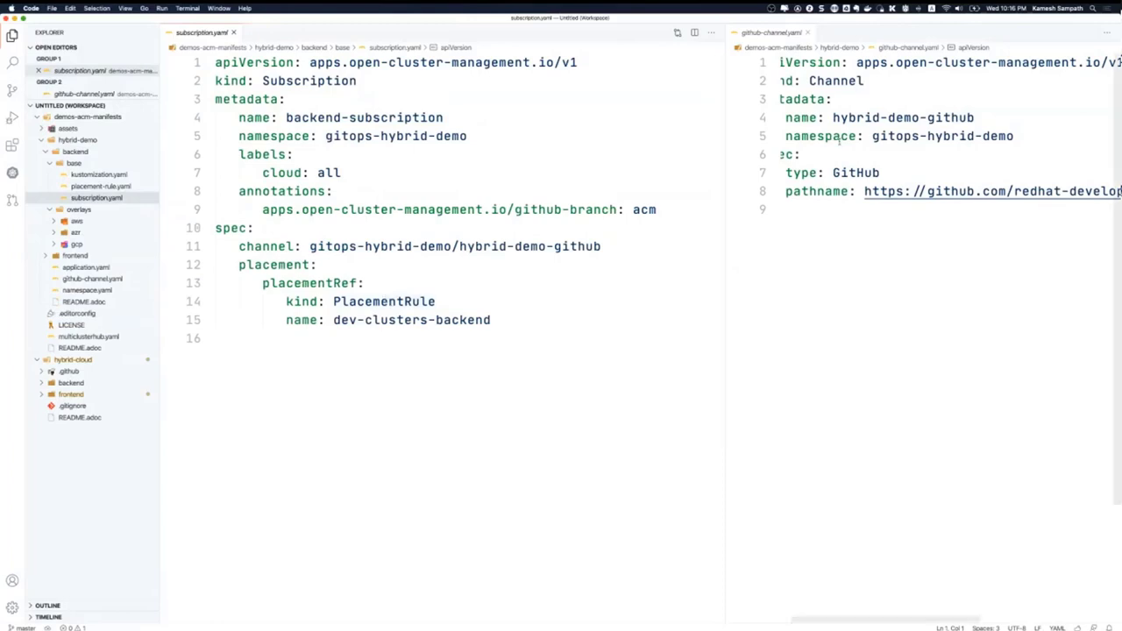
click(91, 268)
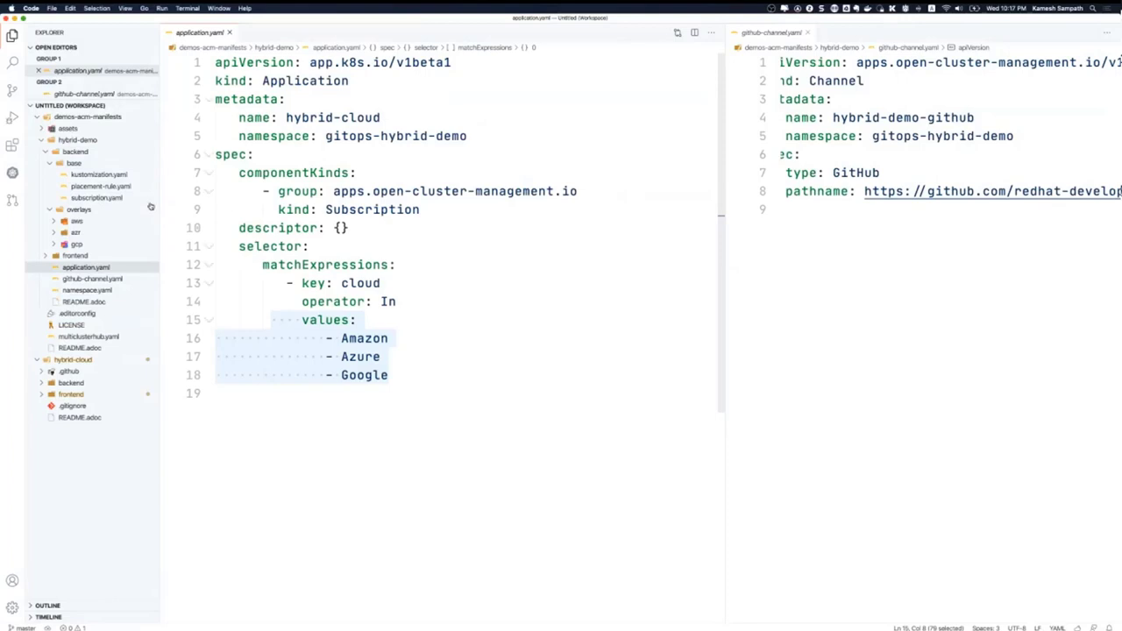
click(94, 197)
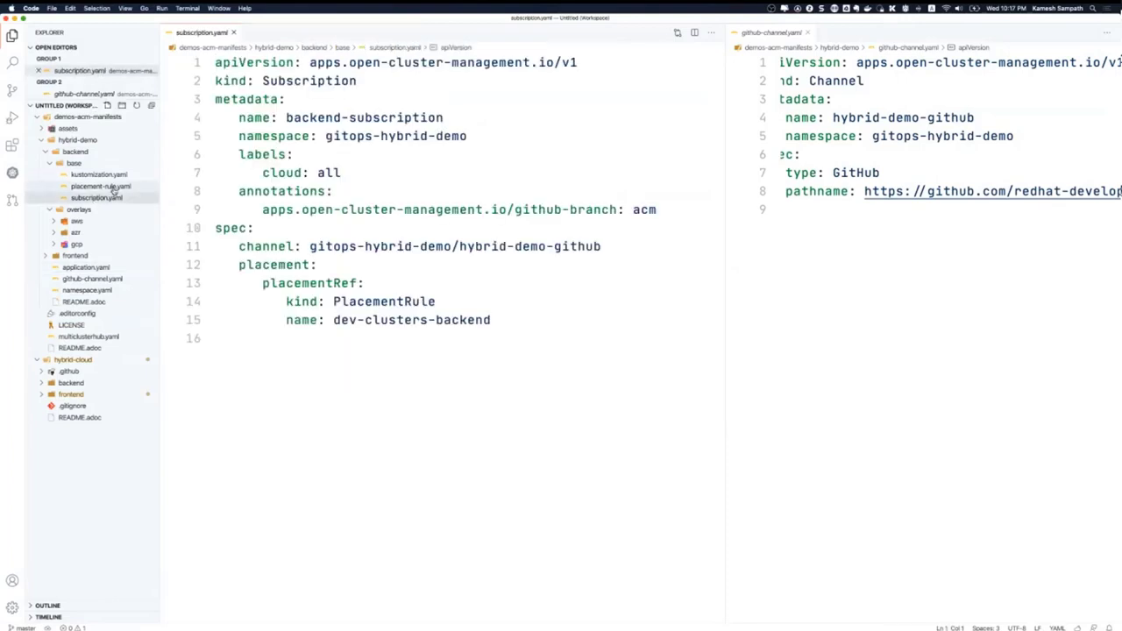
click(113, 189)
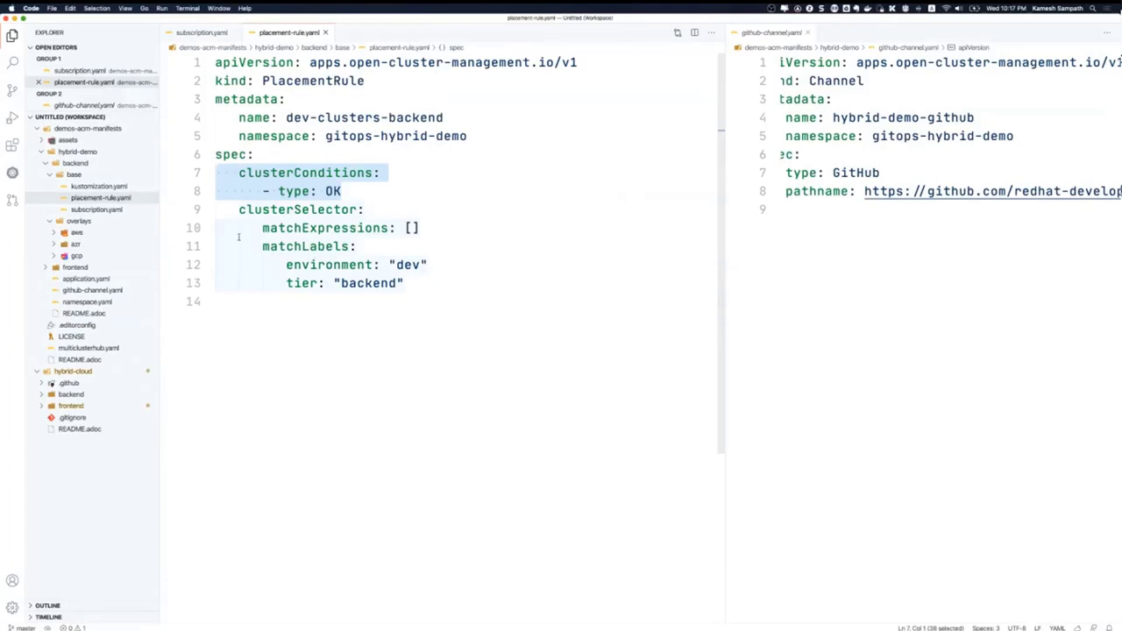
Switch to the README in Chrome, examine the Deploying Backend section, and highlight the backend directory in its cd command
key(super+Tab)
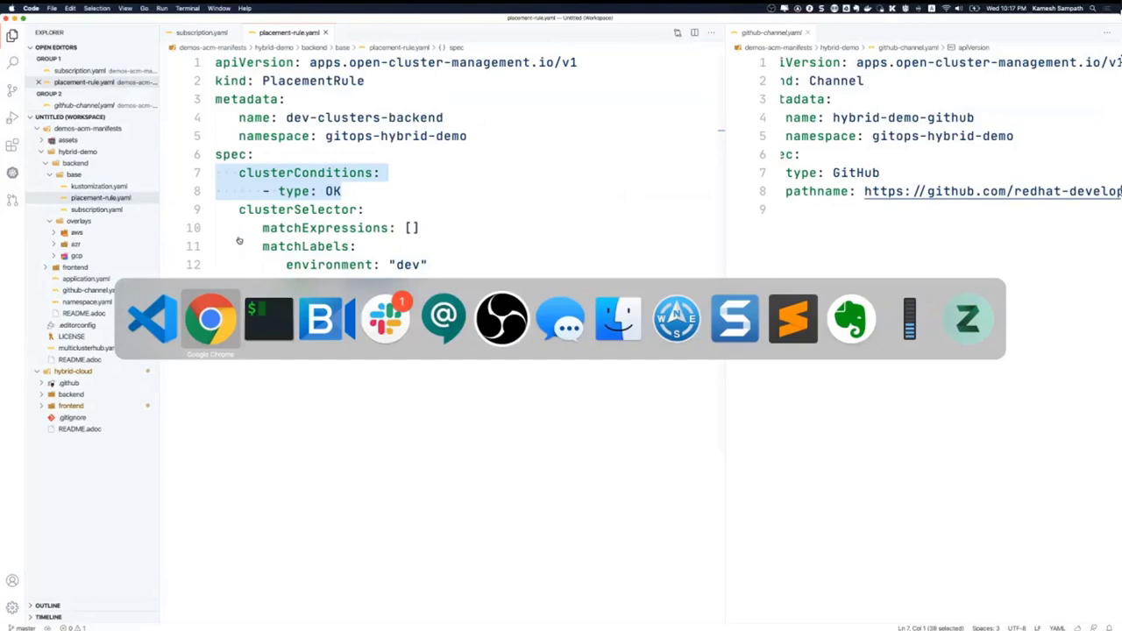
scroll(270, 283, down, 10)
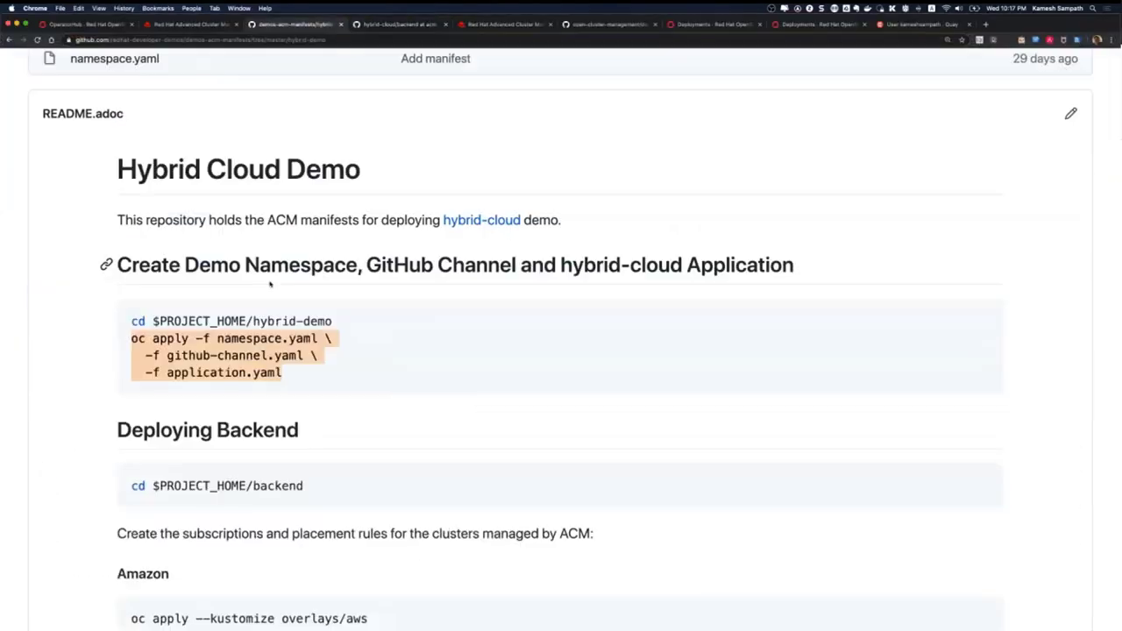
scroll(270, 283, down, 5)
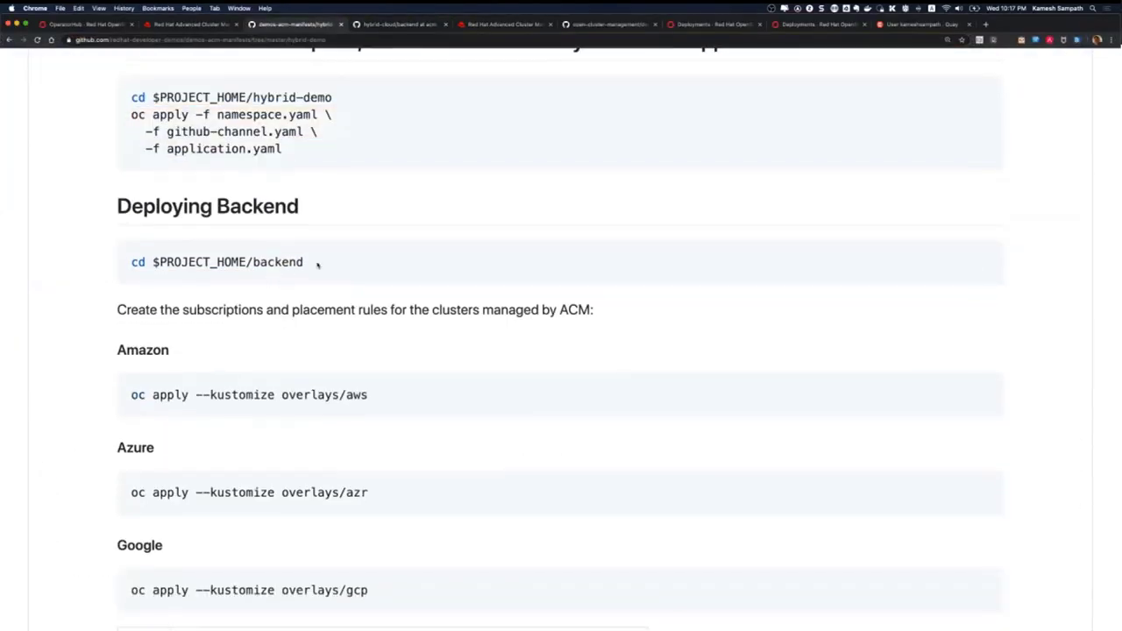
drag(318, 265, 251, 262)
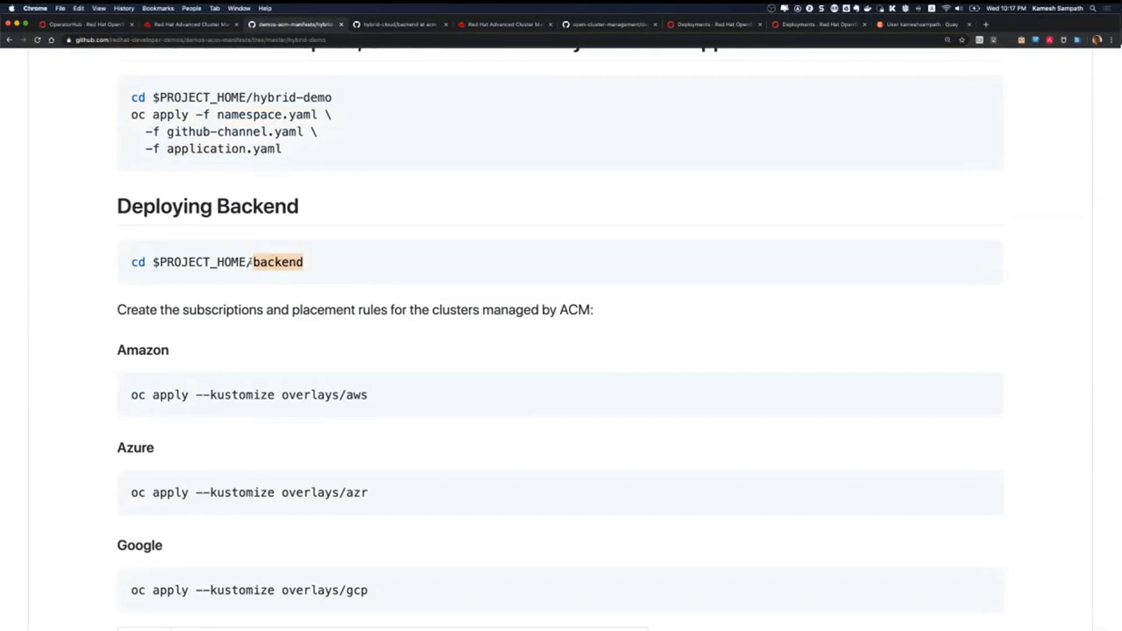
Switch to iTerm2, change into the backend directory of hybrid-demo, and clear the terminal screen
key(super+Tab)
key(super+Tab)
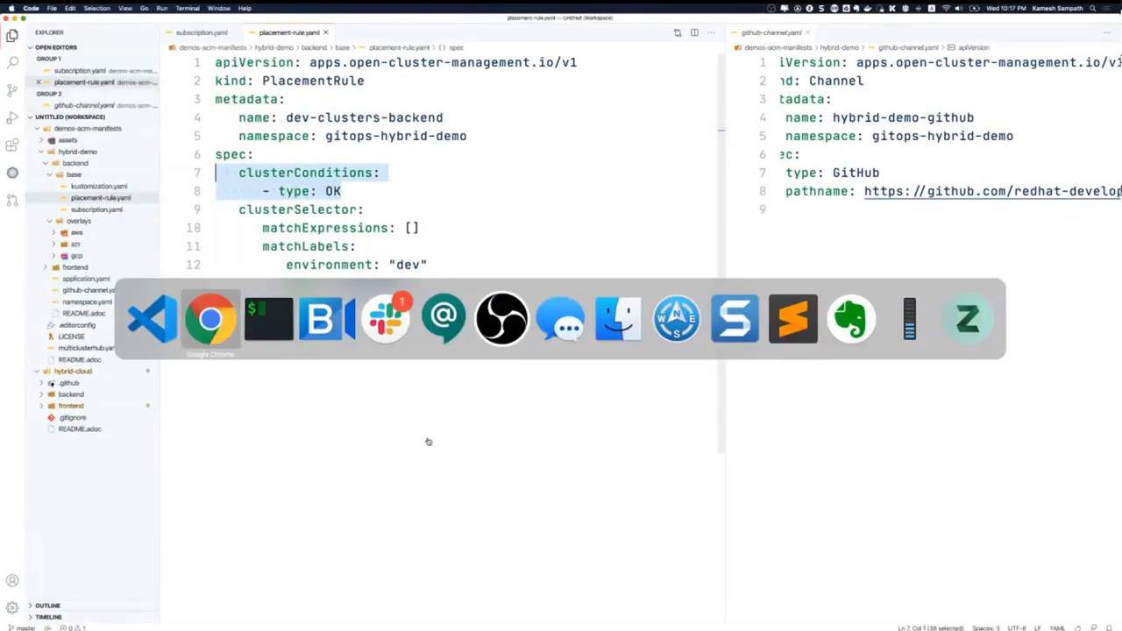
text(cd)
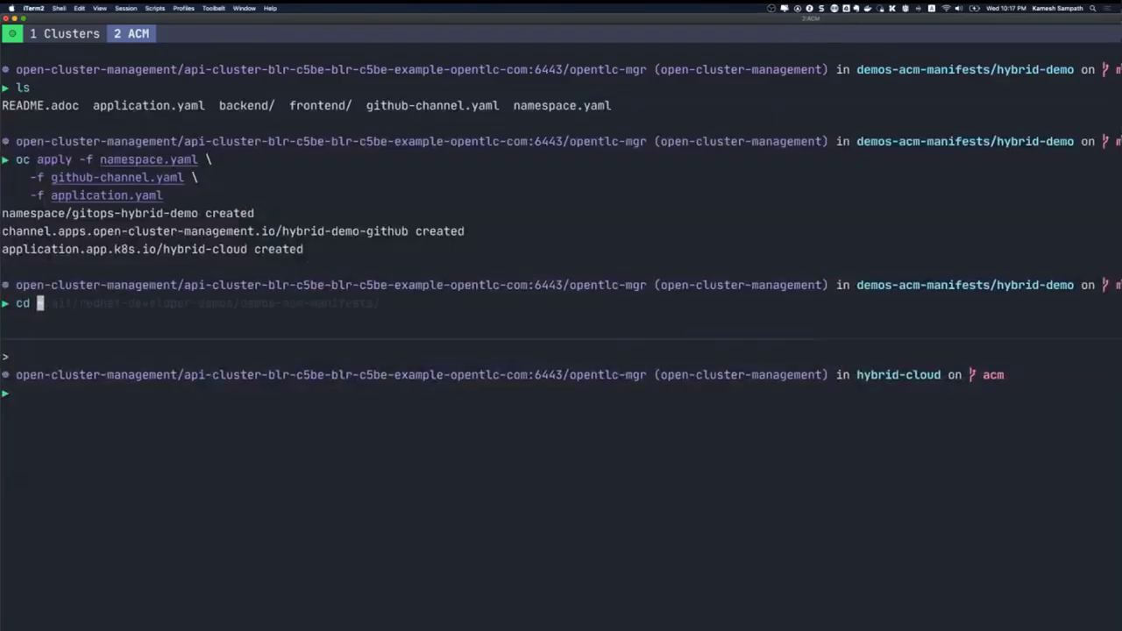
text(backend/)
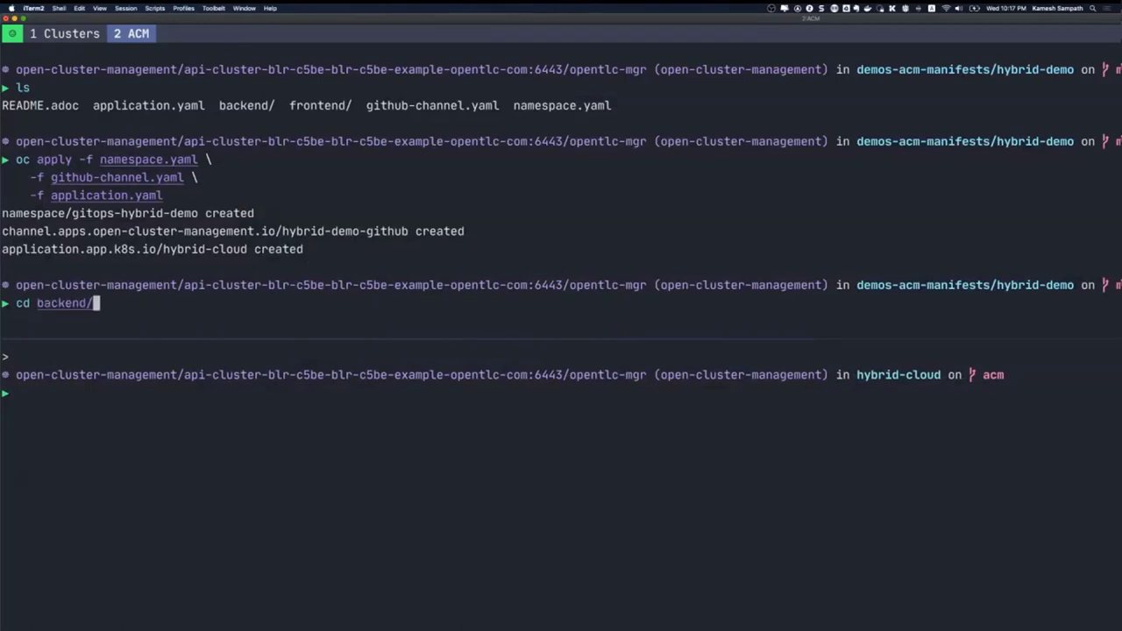
key(Return)
key(ctrl+l)
Copy the Amazon command from the README in Chrome and try to run oc apply --kustomize overlays/aws in iTerm2
key(super+Tab)
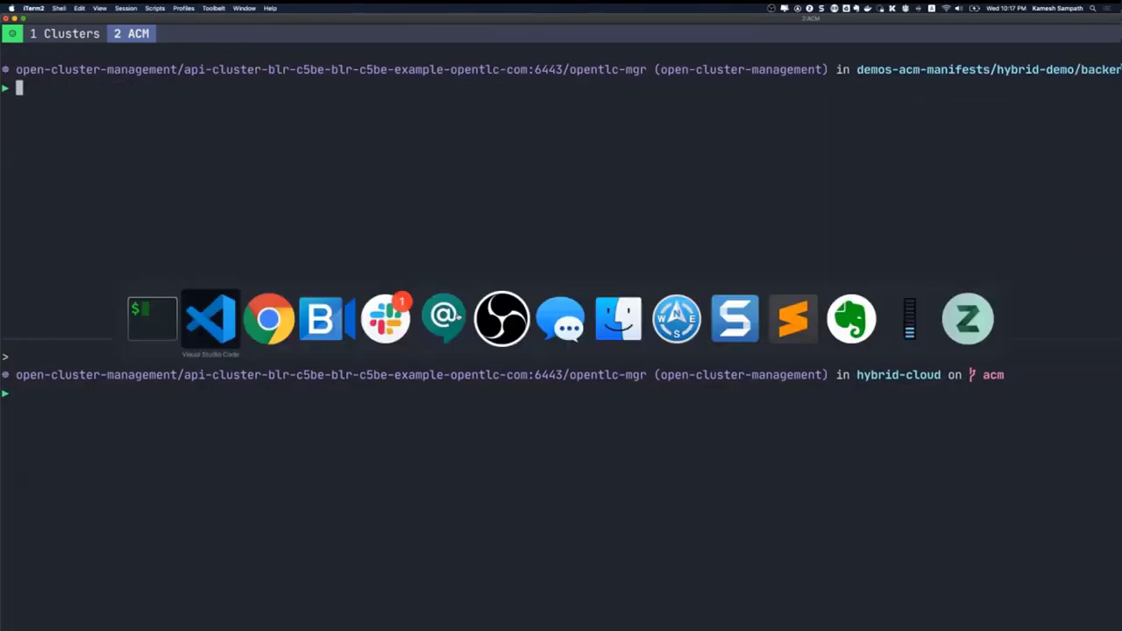
key(super+Tab)
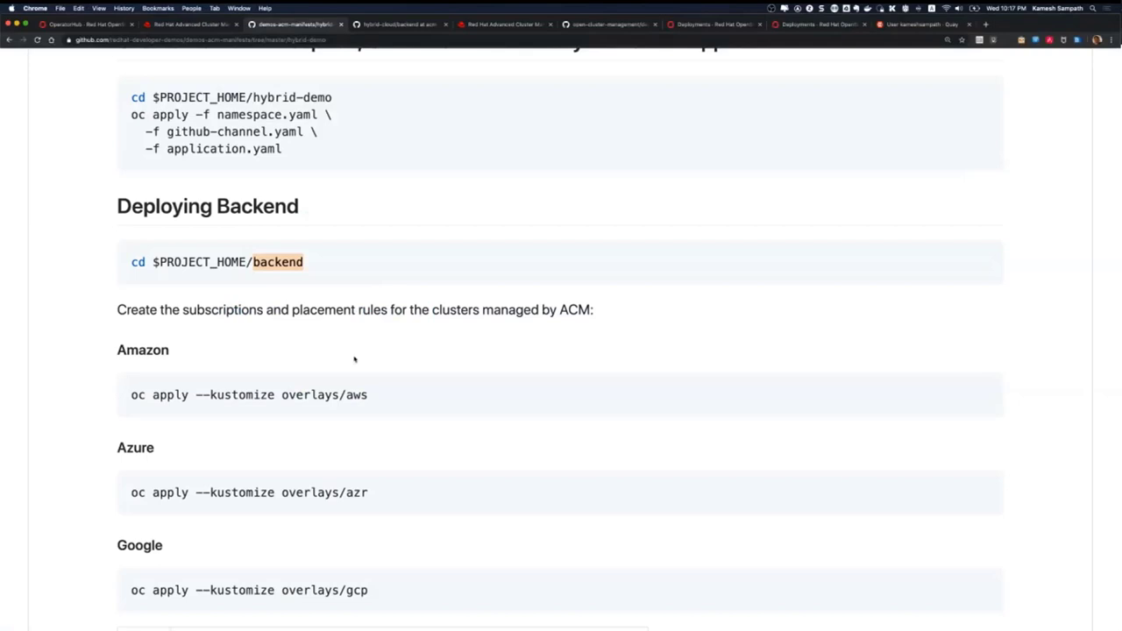
scroll(354, 359, down, 1)
drag(371, 374, 126, 378)
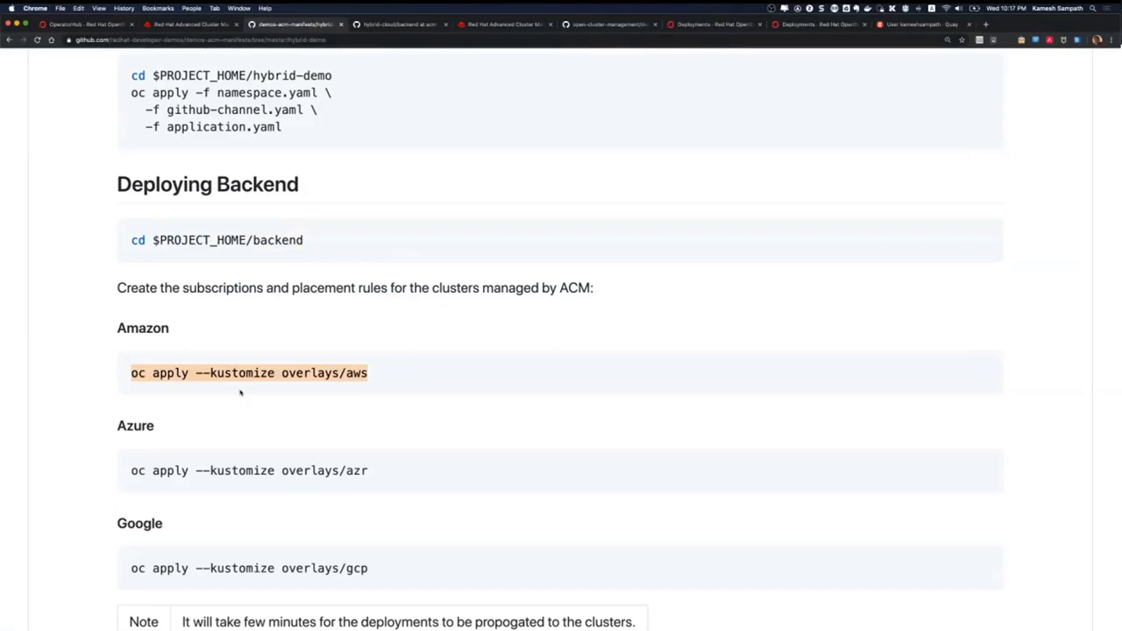
key(super+c)
key(super+Tab)
key(super+v)
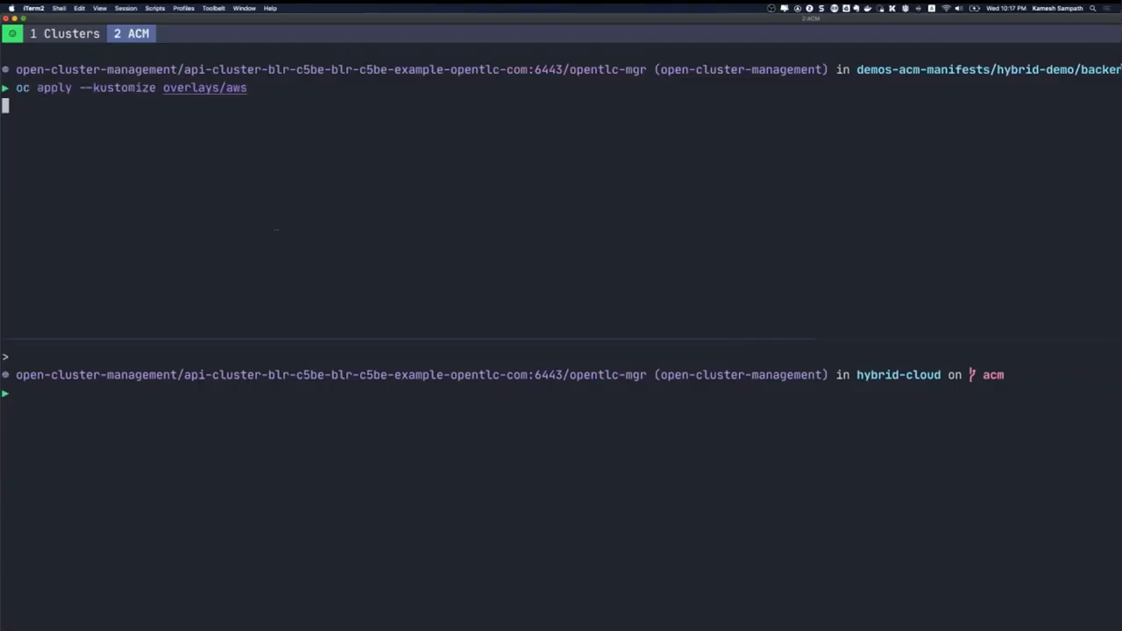
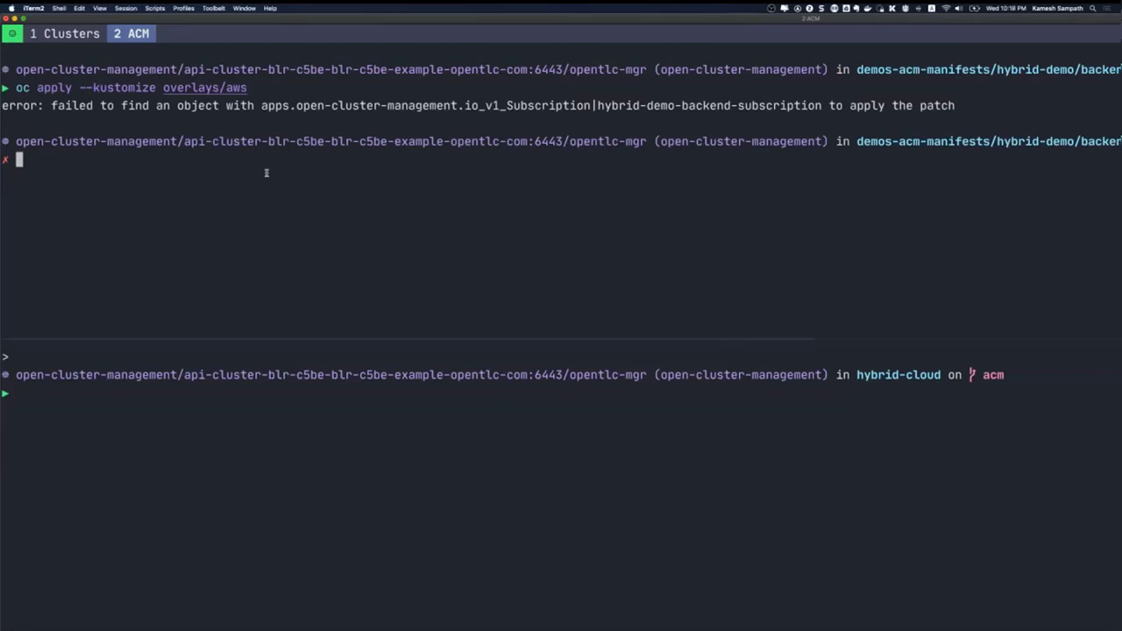
Highlight Subscription in the apply output, recheck the README's namespace and backend commands in Chrome, and return to iTerm2
drag(507, 105, 589, 105)
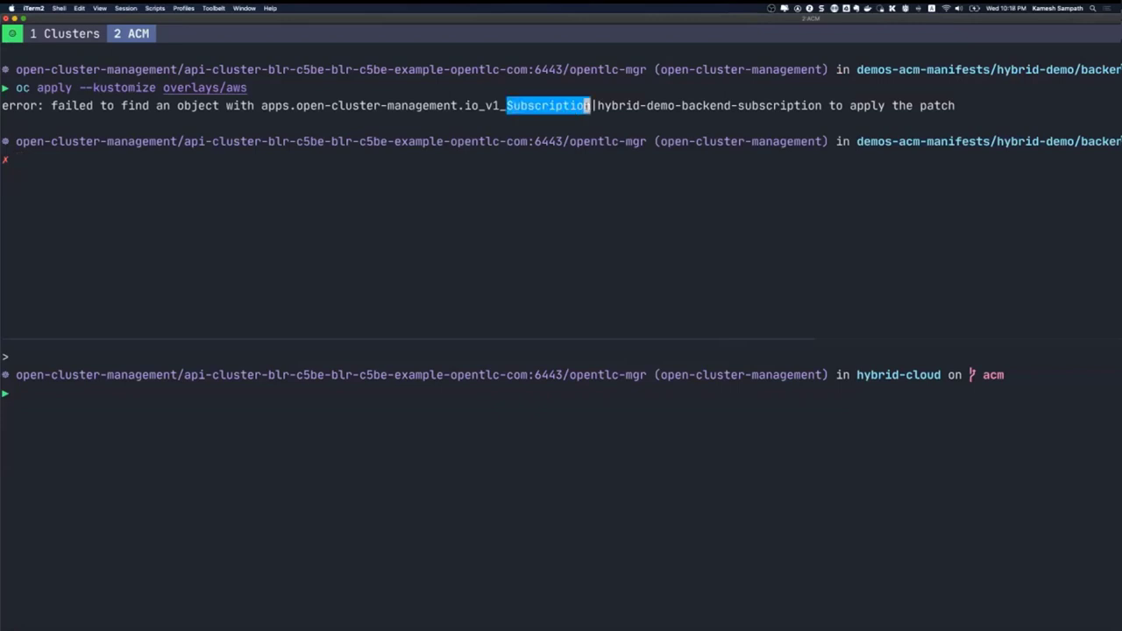
click(589, 106)
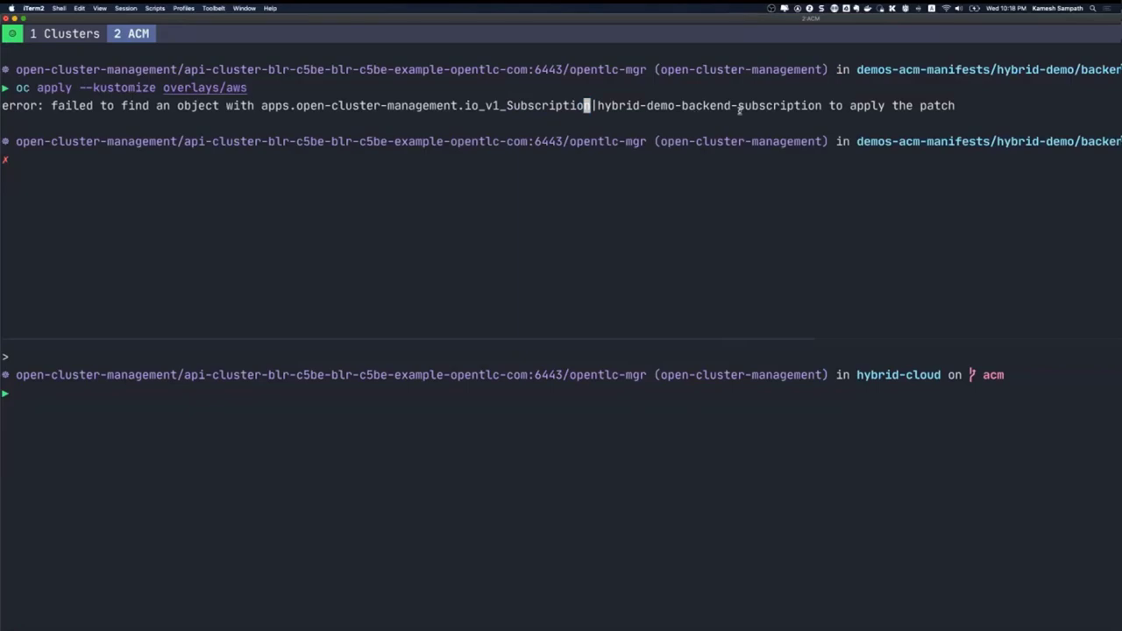
key(super+Tab)
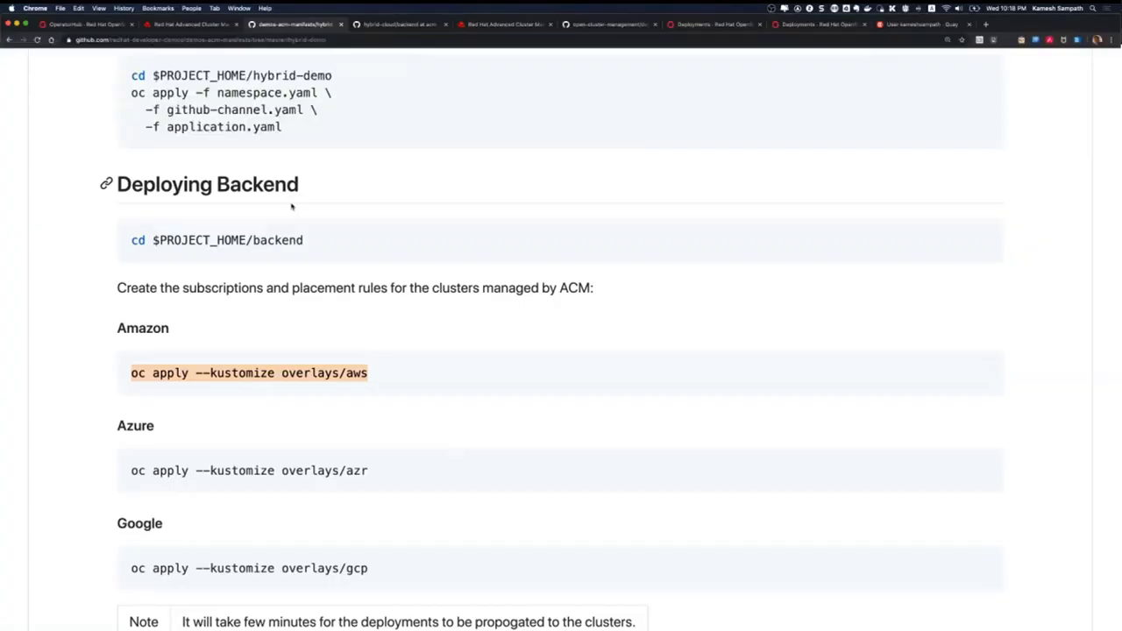
scroll(292, 207, up, 3)
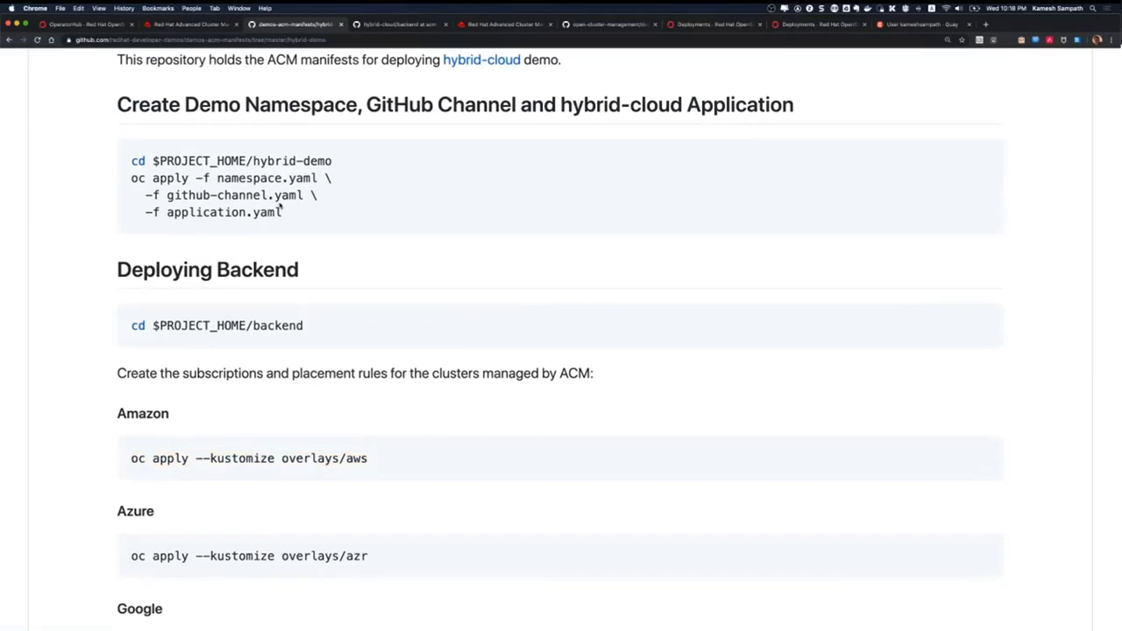
key(super+Tab)
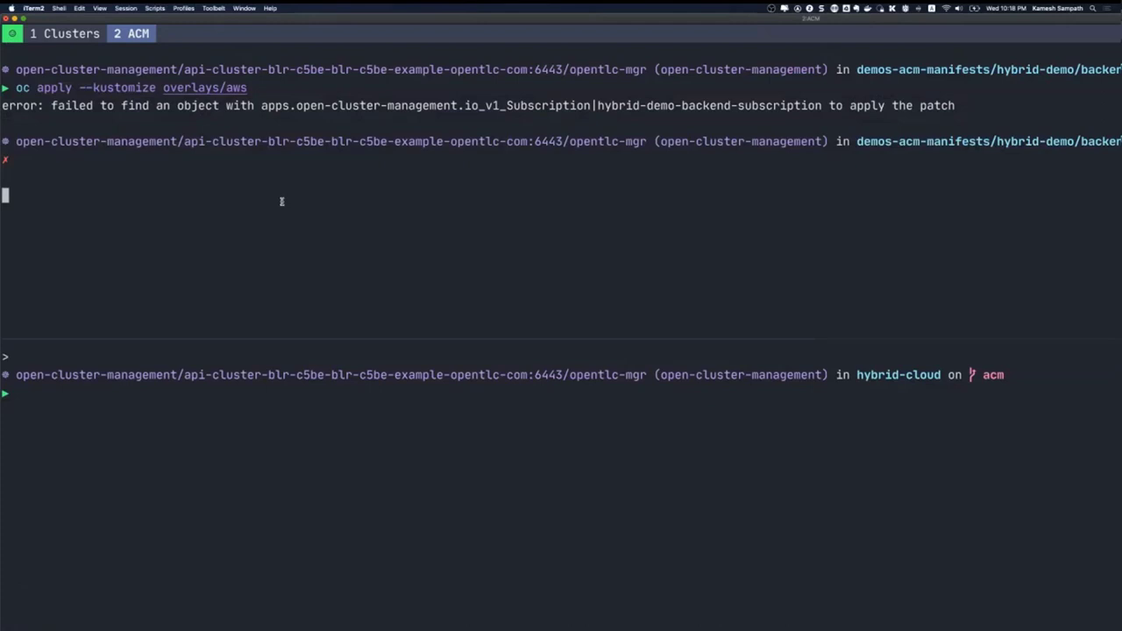
Copy the namespace name from namespace.yaml in VS Code and run oc project gitops-hybrid-demo in iTerm2
text(oc project)
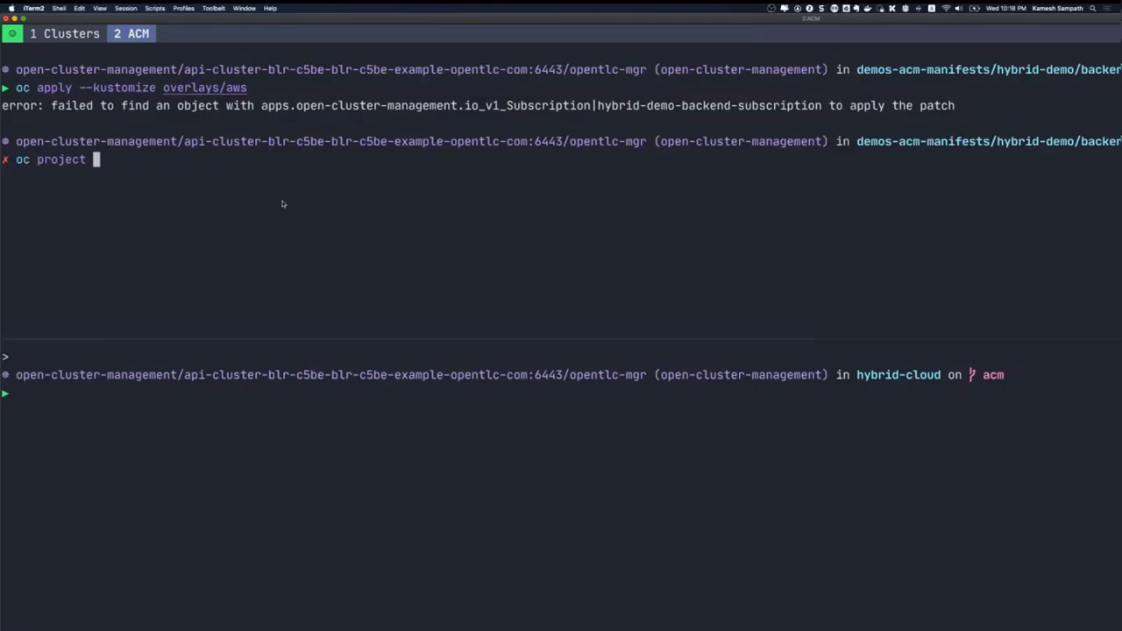
key(super+Tab)
key(super+Tab)
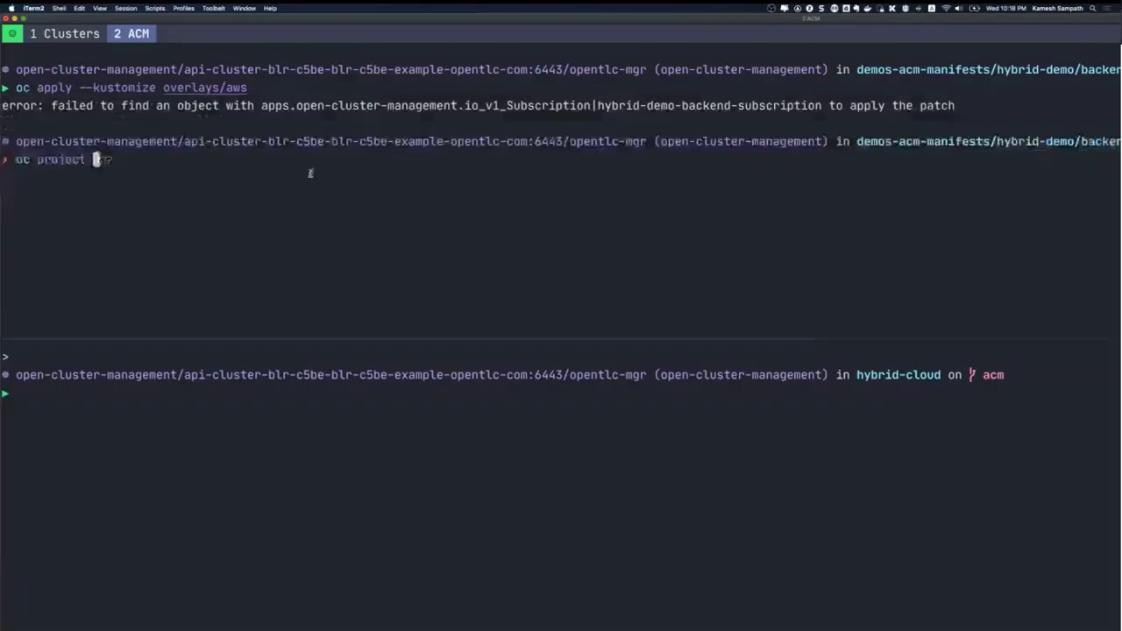
key(super+Tab)
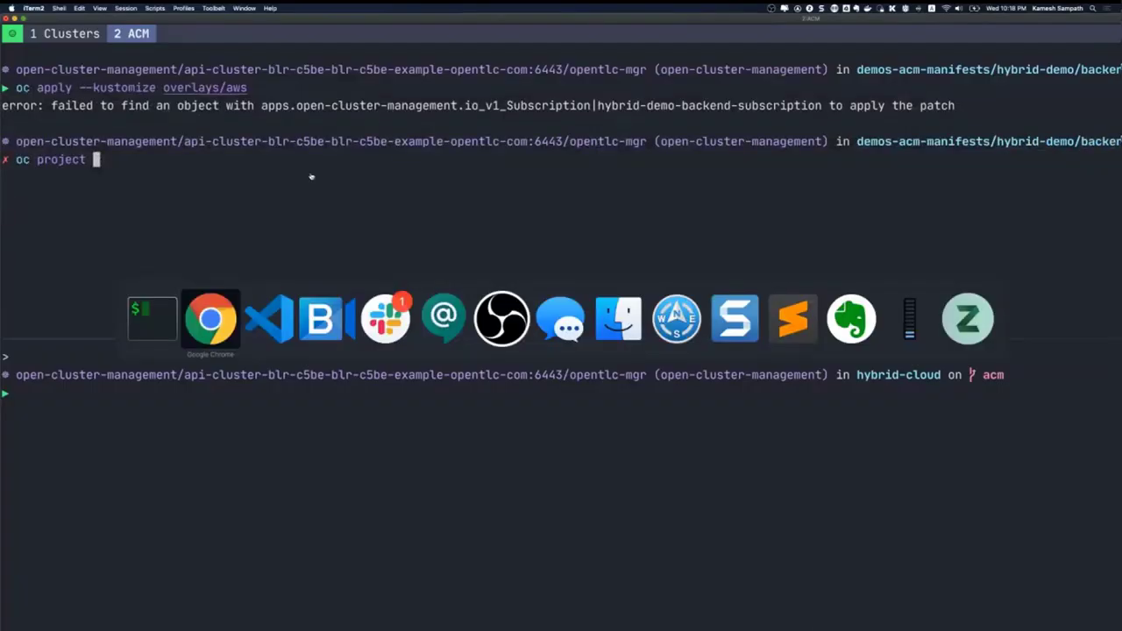
key(super+Tab)
click(88, 302)
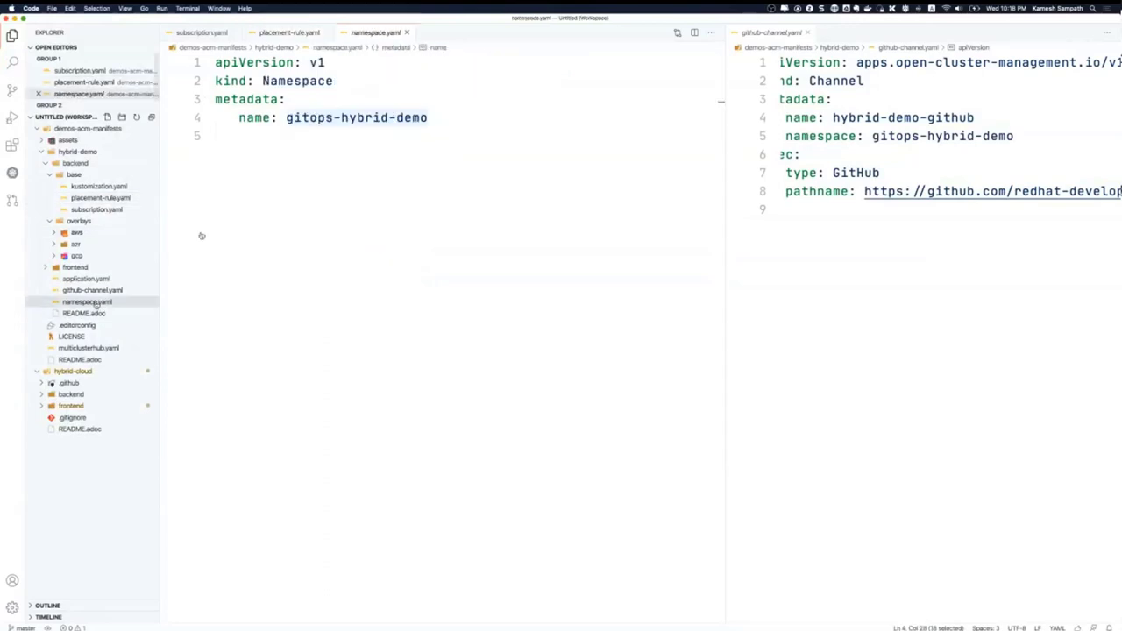
click(364, 138)
drag(286, 117, 436, 115)
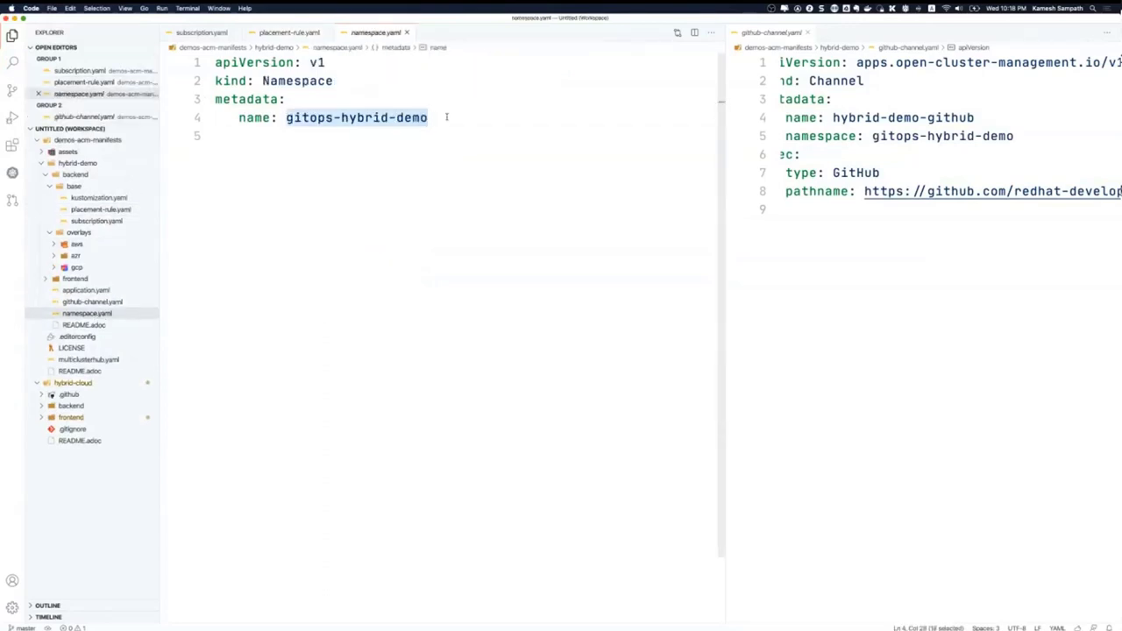
key(super+c)
key(super+Tab)
key(super+v)
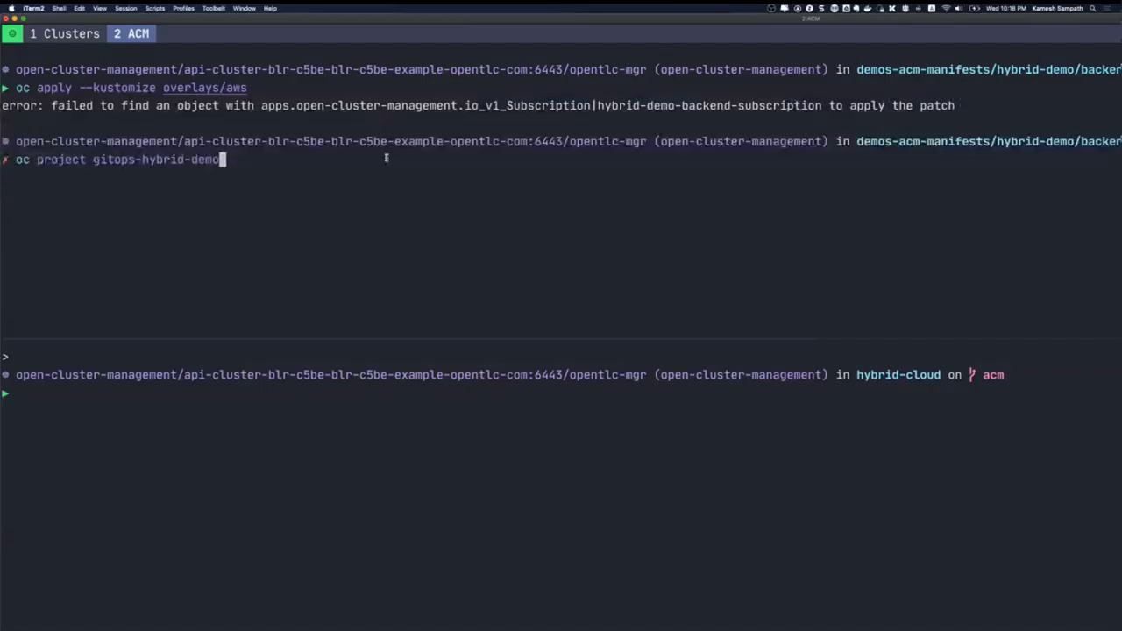
key(Return)
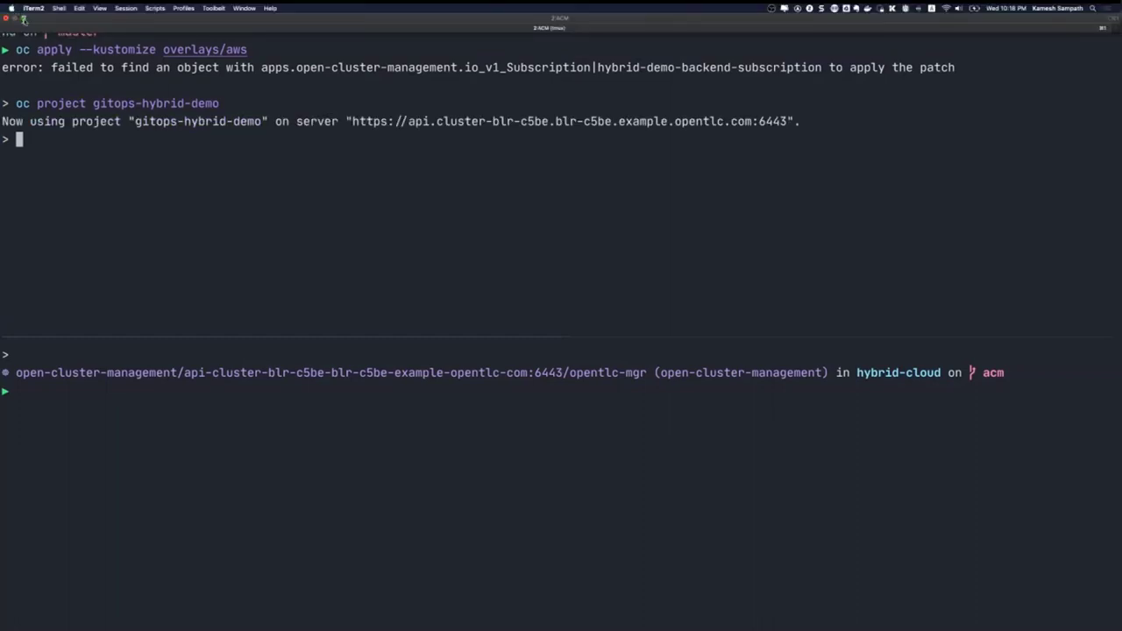
mouse_move(25, 19)
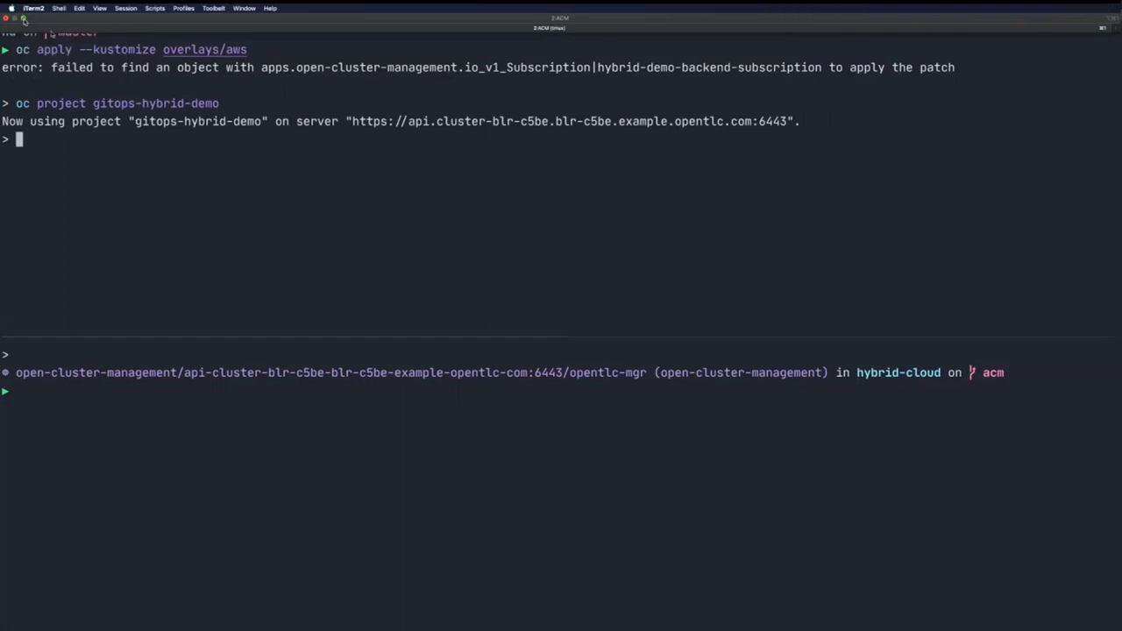
click(25, 18)
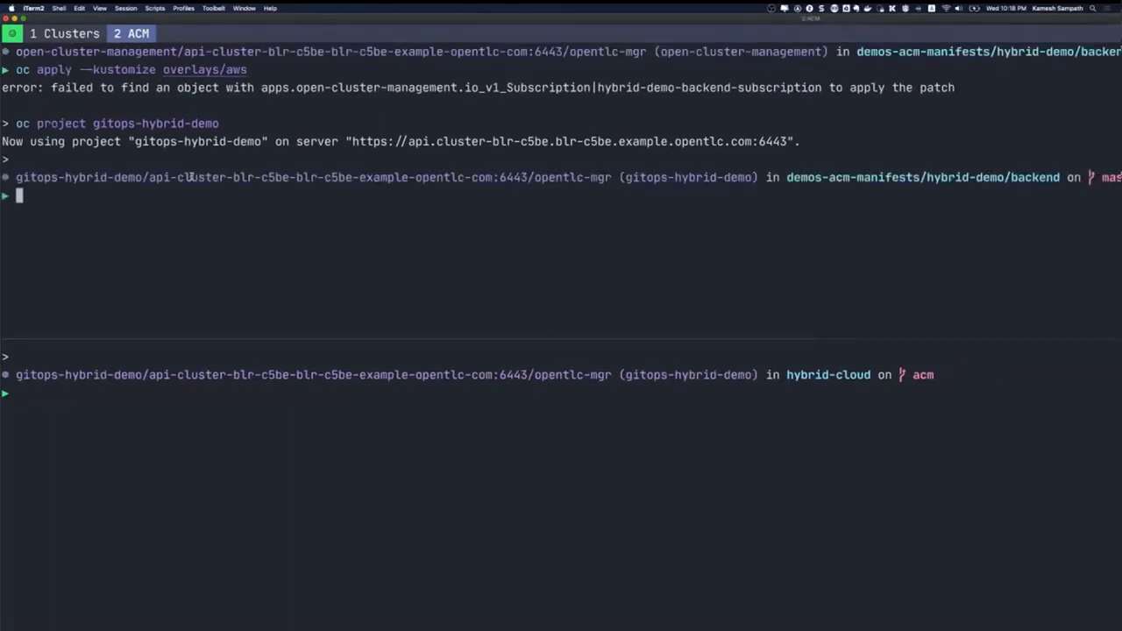
text(oc get subsct)
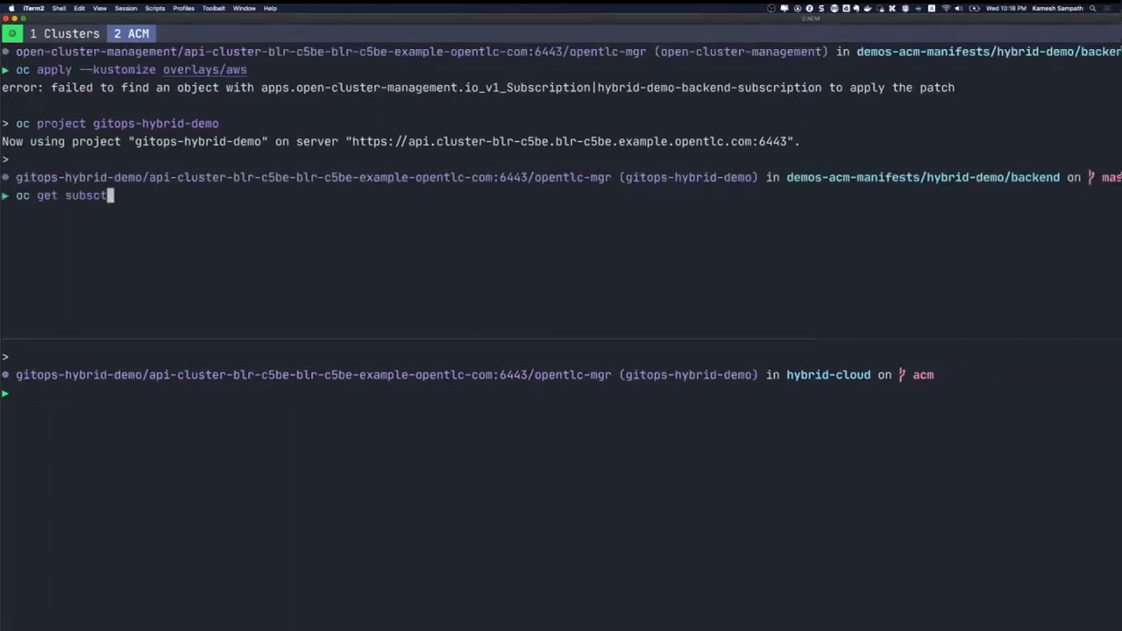
key(BackSpace)
key(BackSpace)
key(BackSpace)
key(BackSpace)
key(BackSpace)
key(BackSpace)
key(BackSpace)
key(BackSpace)
key(BackSpace)
key(BackSpace)
key(BackSpace)
key(BackSpace)
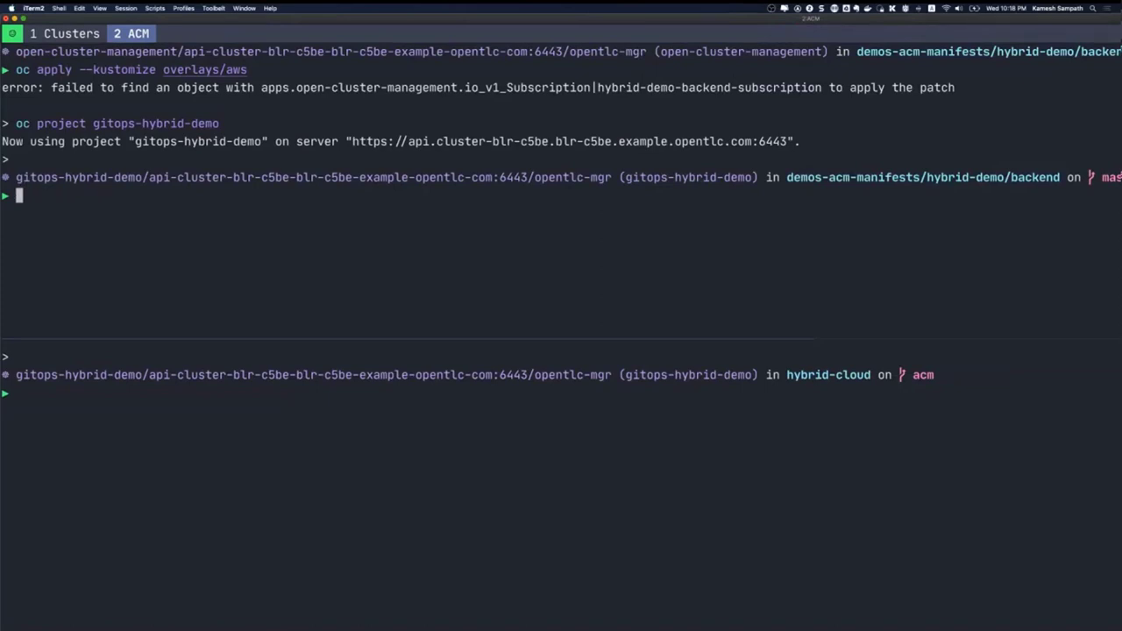
Try again to run oc apply --kustomize overlays/aws, this time in the gitops-hybrid-demo project
key(Up)
key(Up)
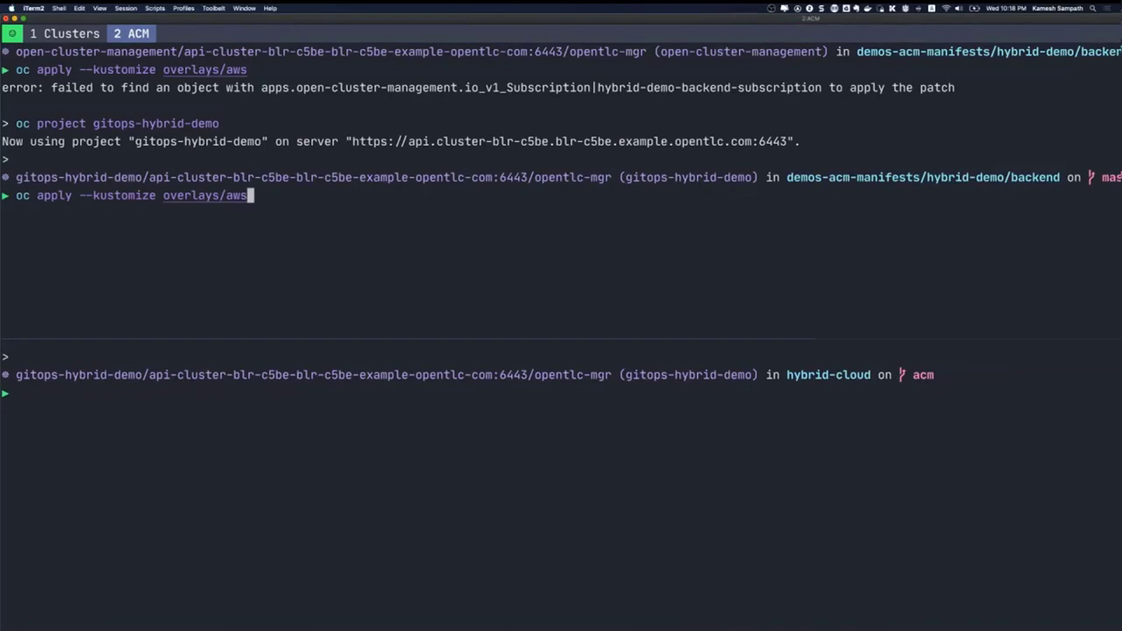
key(Return)
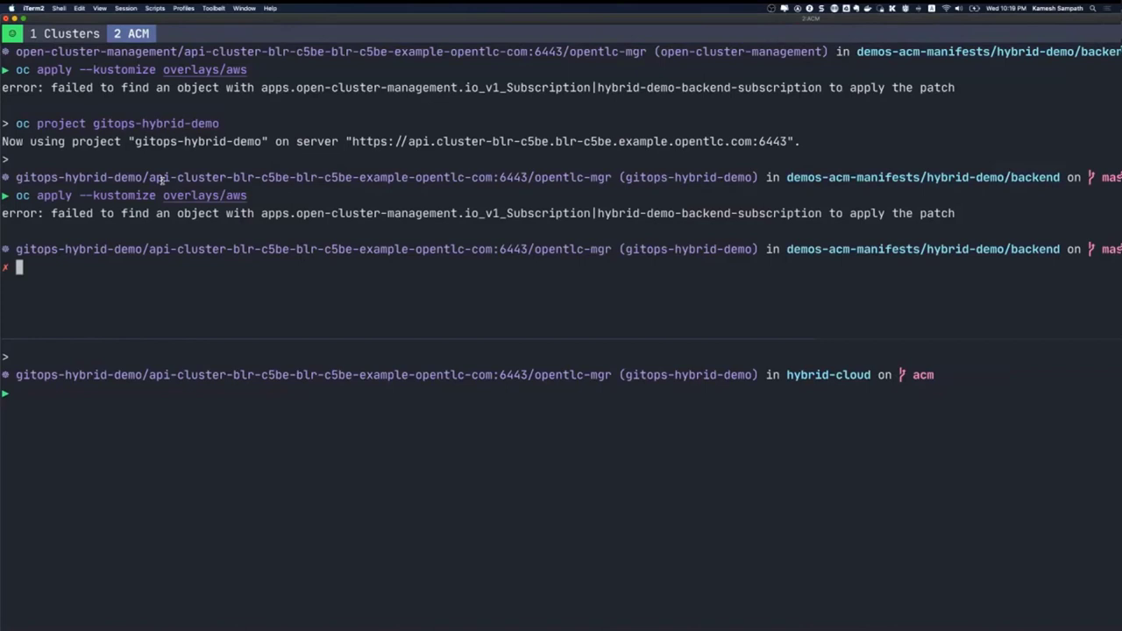
Switch to the README in Chrome and review the Amazon, Azure and Google commands in the Deploying Backend section
key(super+Tab)
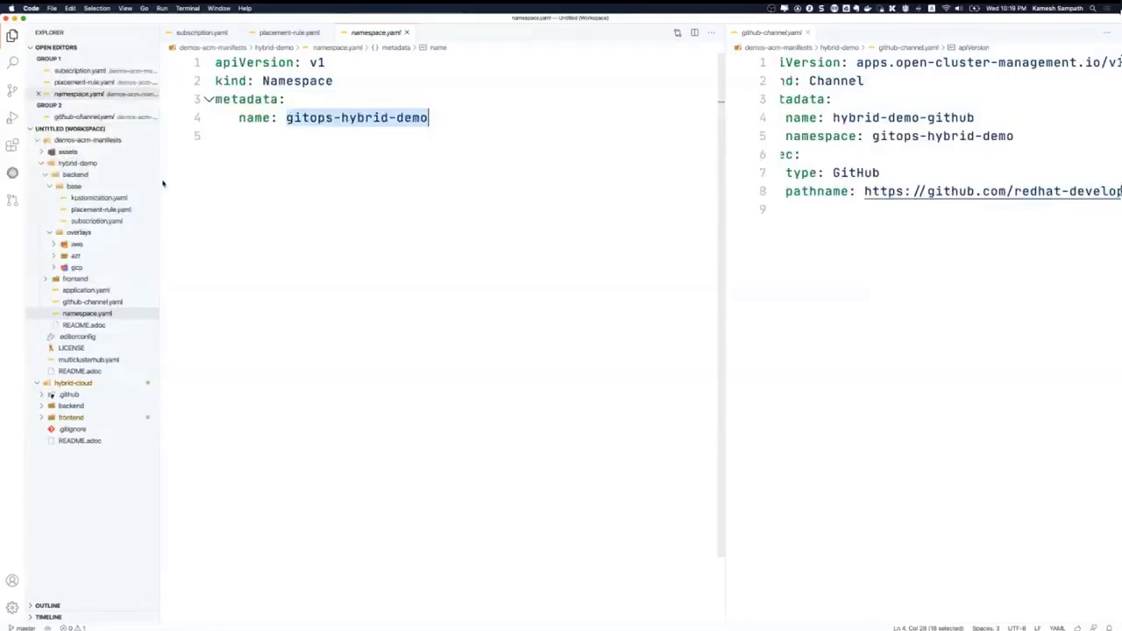
key(super+Tab)
key(super+Tab)
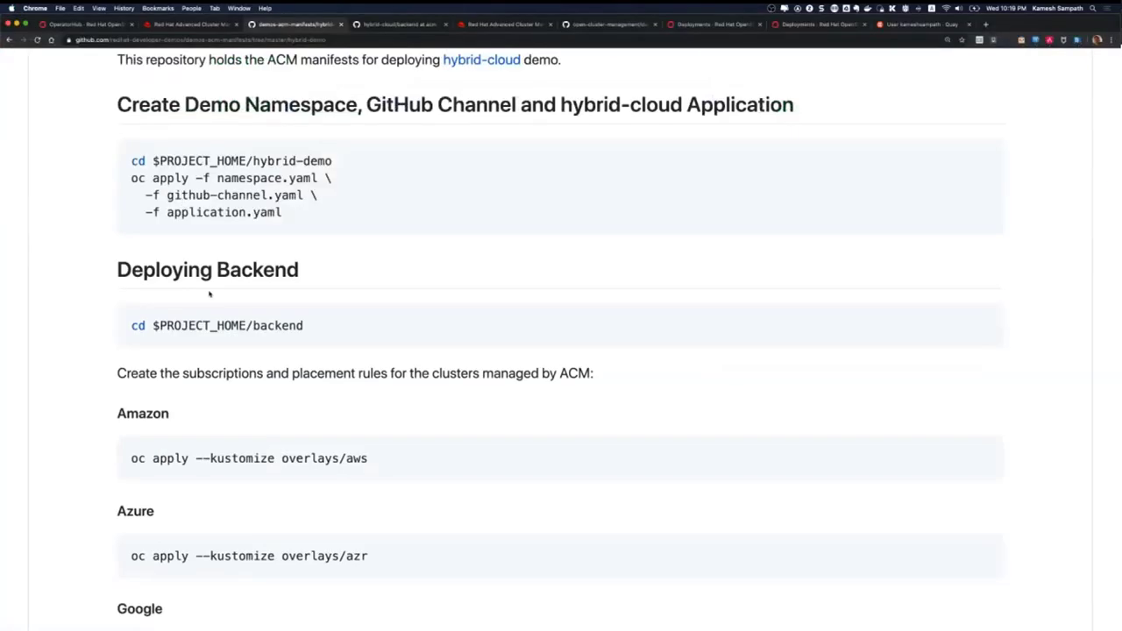
scroll(210, 294, down, 5)
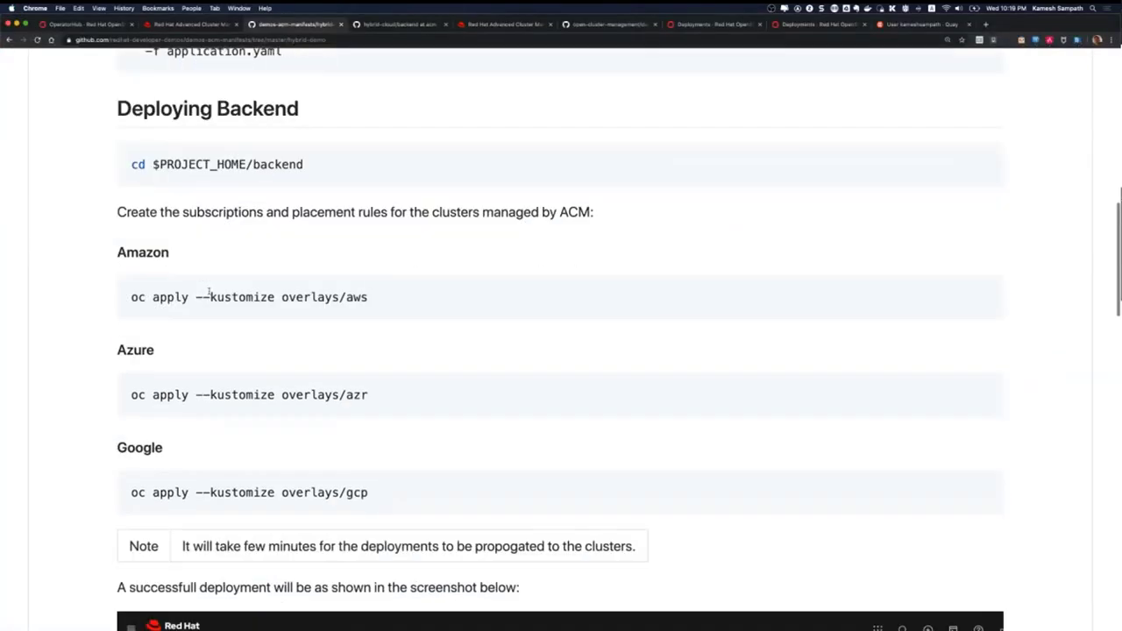
scroll(211, 293, down, 3)
scroll(210, 296, up, 5)
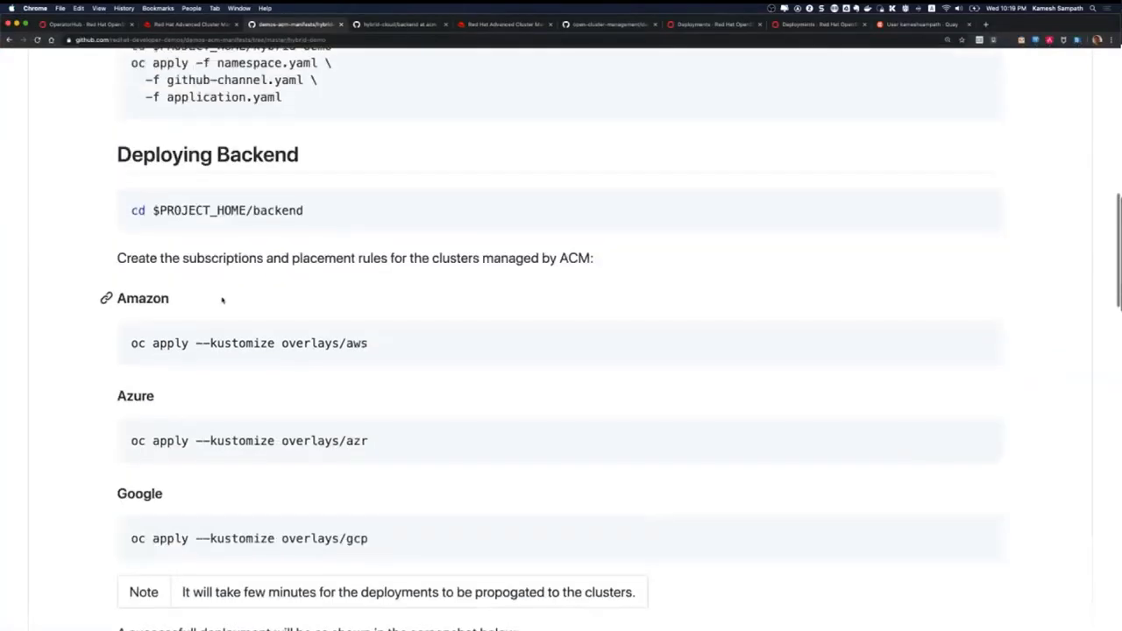
Return to iTerm2 and try to apply the backend's Azure overlay with oc apply --kustomize overlays/azr
key(super+Tab)
key(super+Tab)
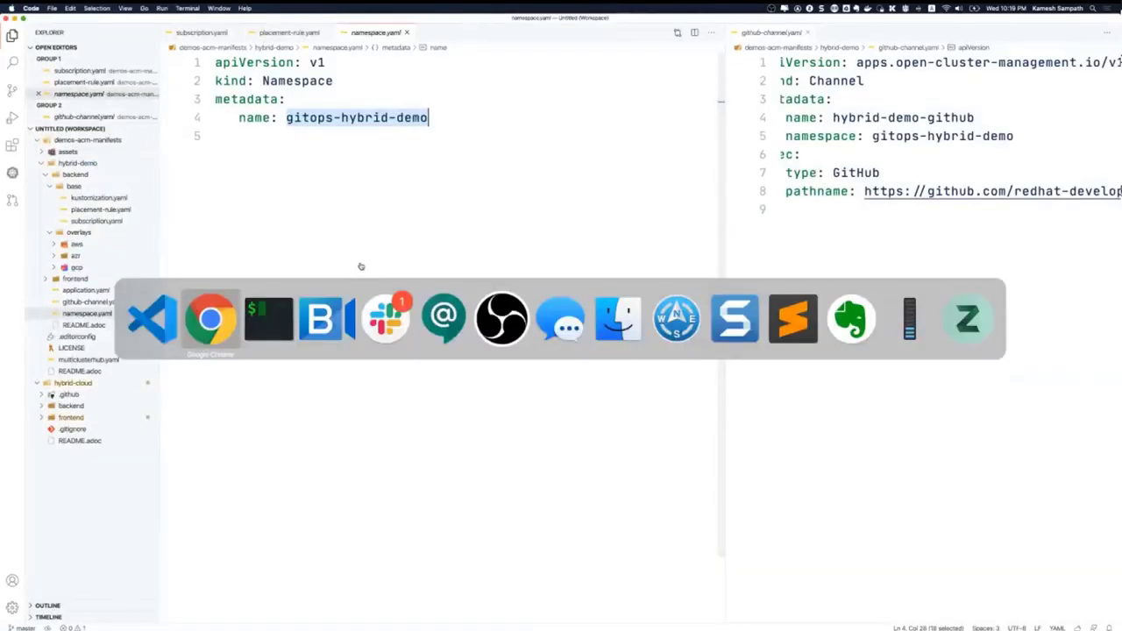
key(super+Tab)
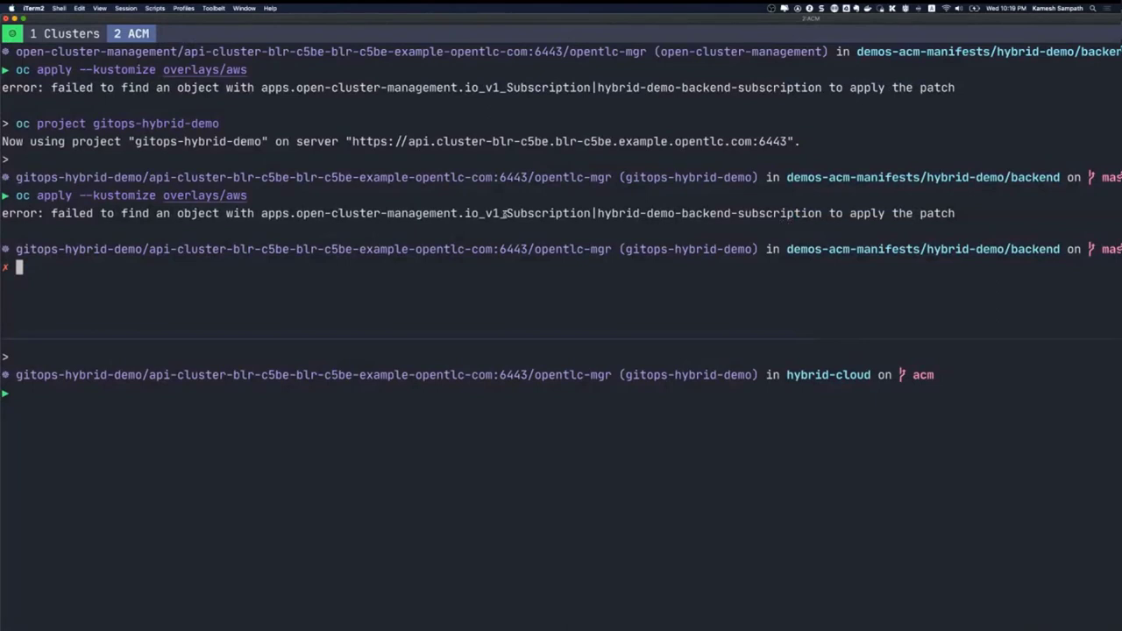
key(Up)
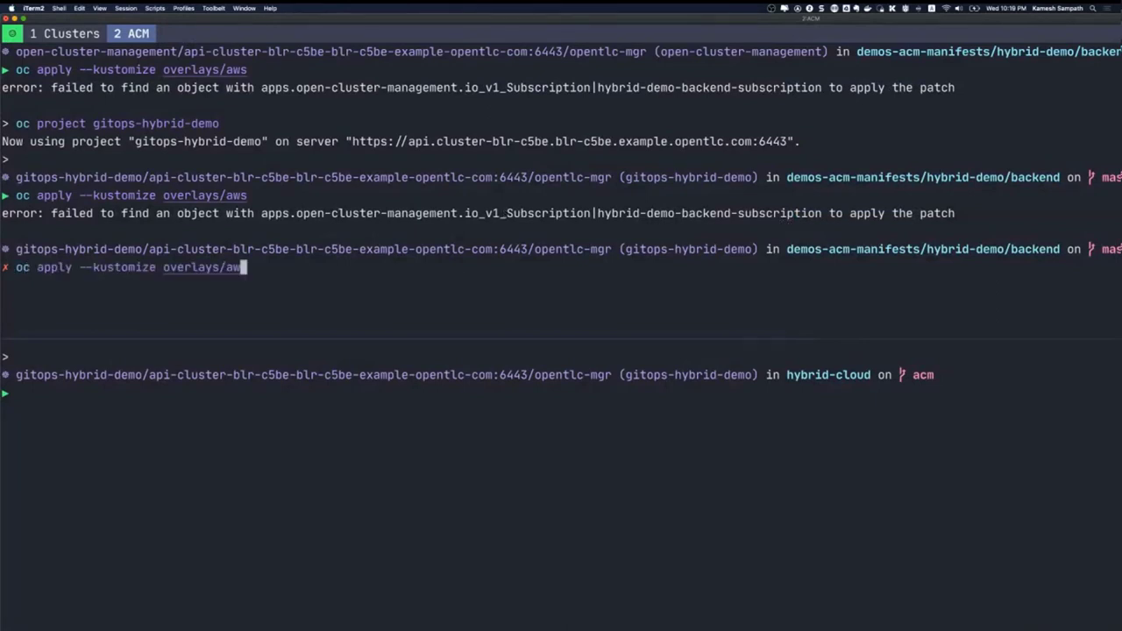
key(BackSpace)
key(BackSpace)
text(zr)
key(Return)
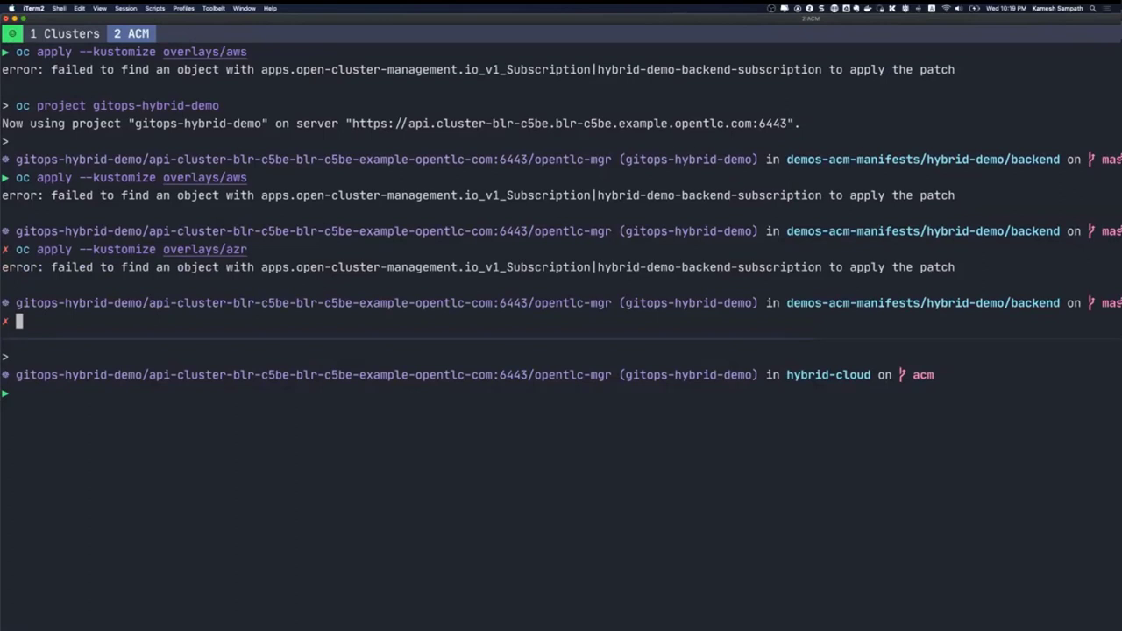
Switch to VS Code and review application.yaml and github-channel.yaml in the hybrid-demo folder
key(super+Tab)
key(super+Tab)
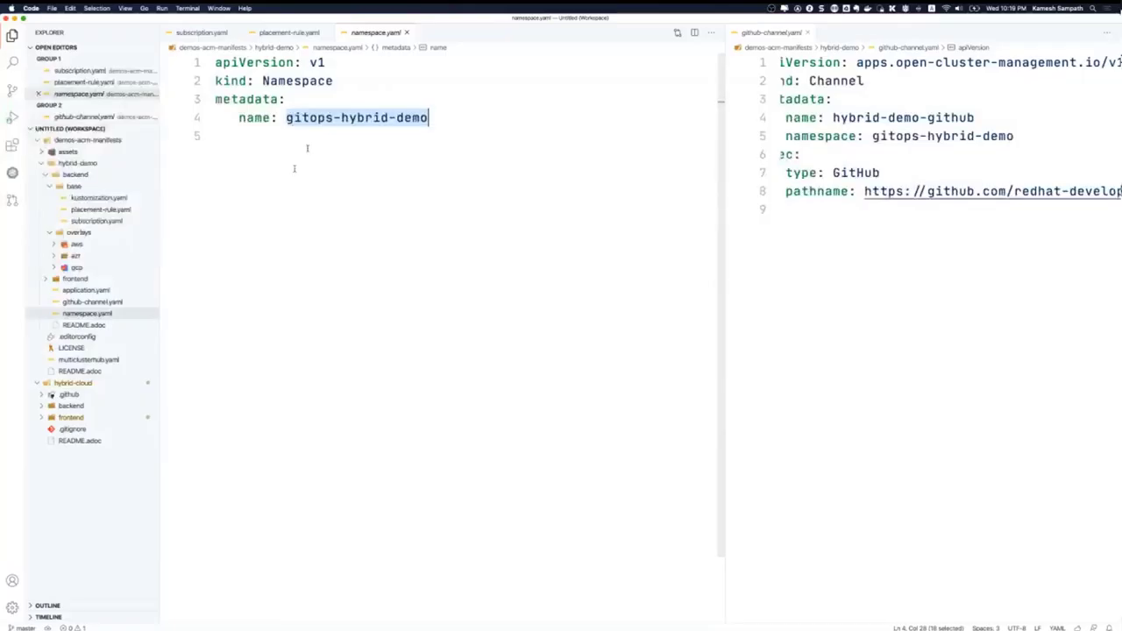
click(98, 295)
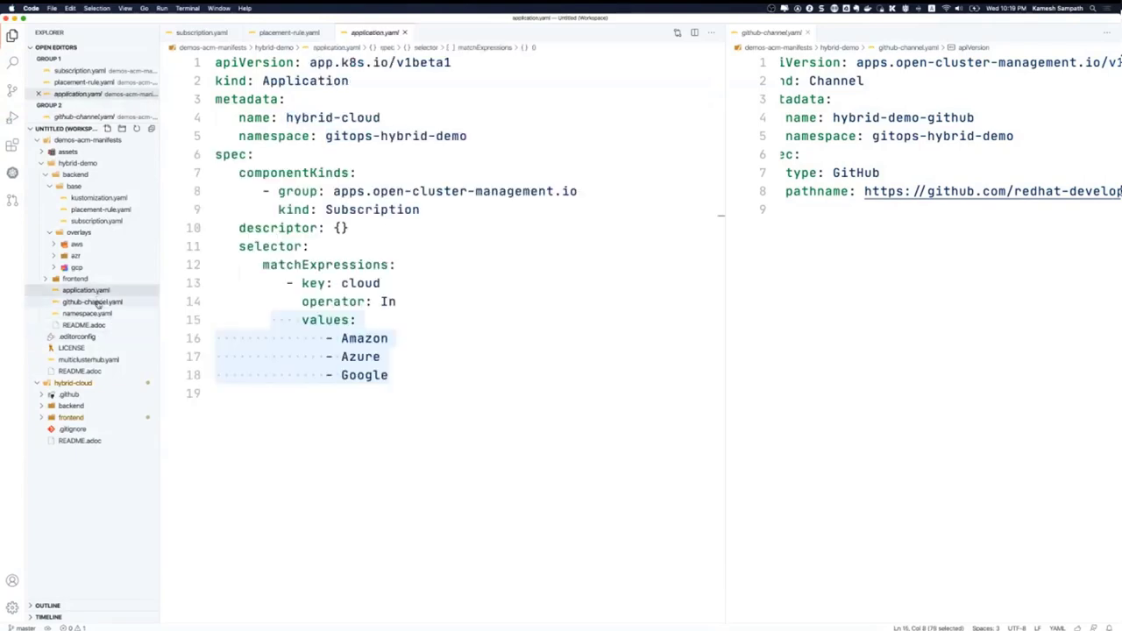
click(97, 301)
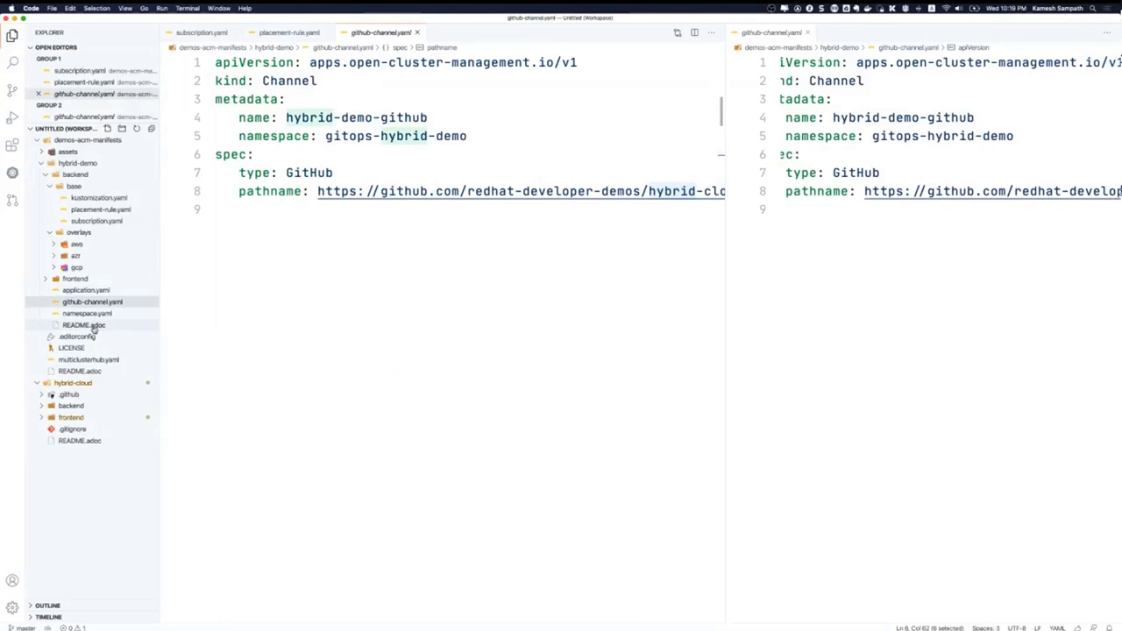
Switch to the README in Chrome and review the namespace, channel and application command and the Amazon overlay command
key(super+Tab)
key(super+Tab)
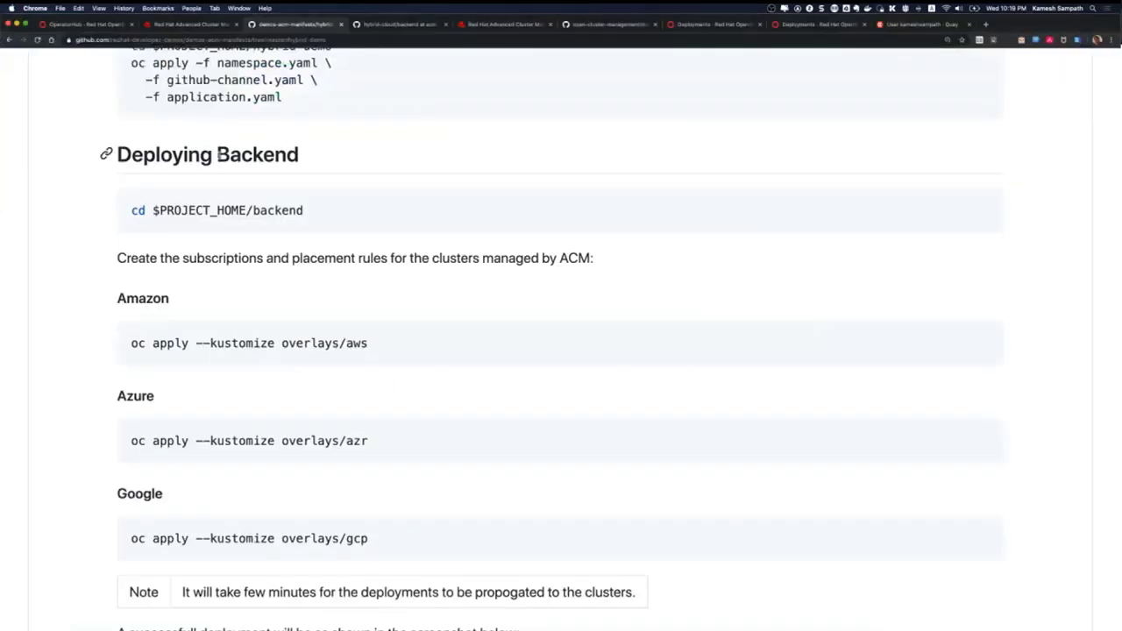
scroll(219, 158, up, 3)
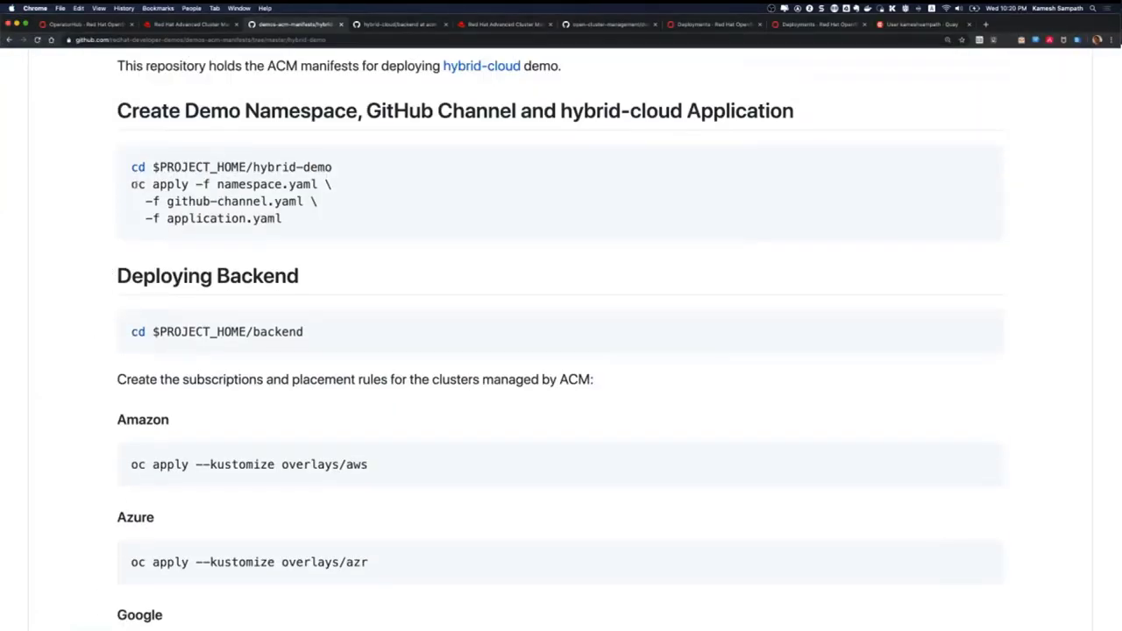
drag(133, 184, 287, 219)
scroll(287, 226, down, 2)
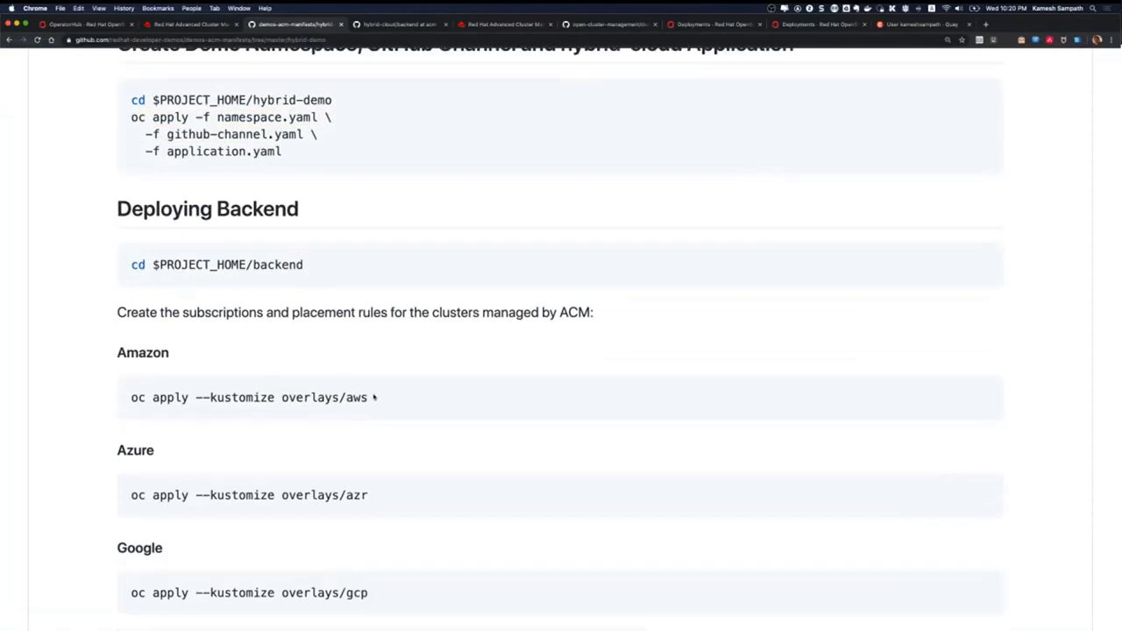
drag(375, 397, 133, 412)
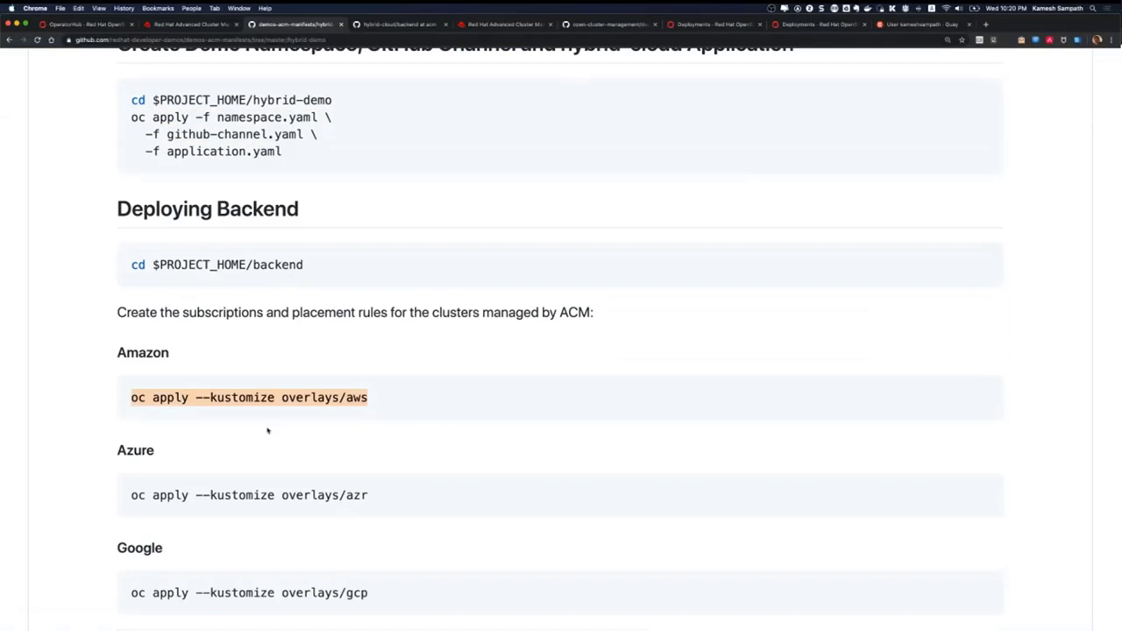
Return to iTerm2 and install Kustomize with brew install kustomize
key(super+Tab)
key(super+Tab)
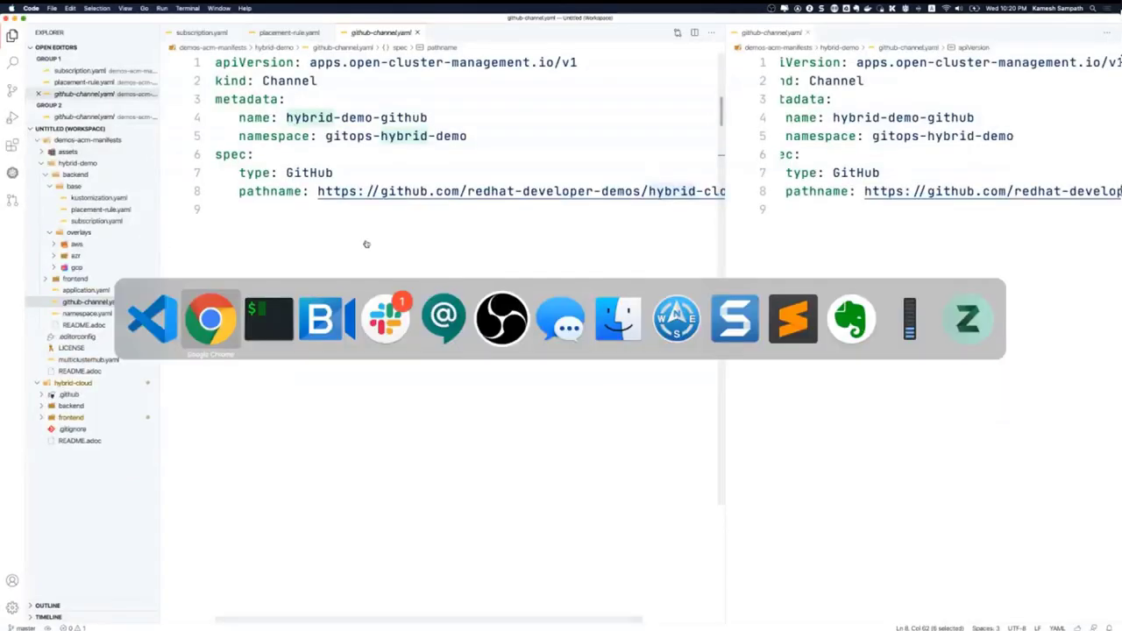
key(super+Tab)
text(brew k)
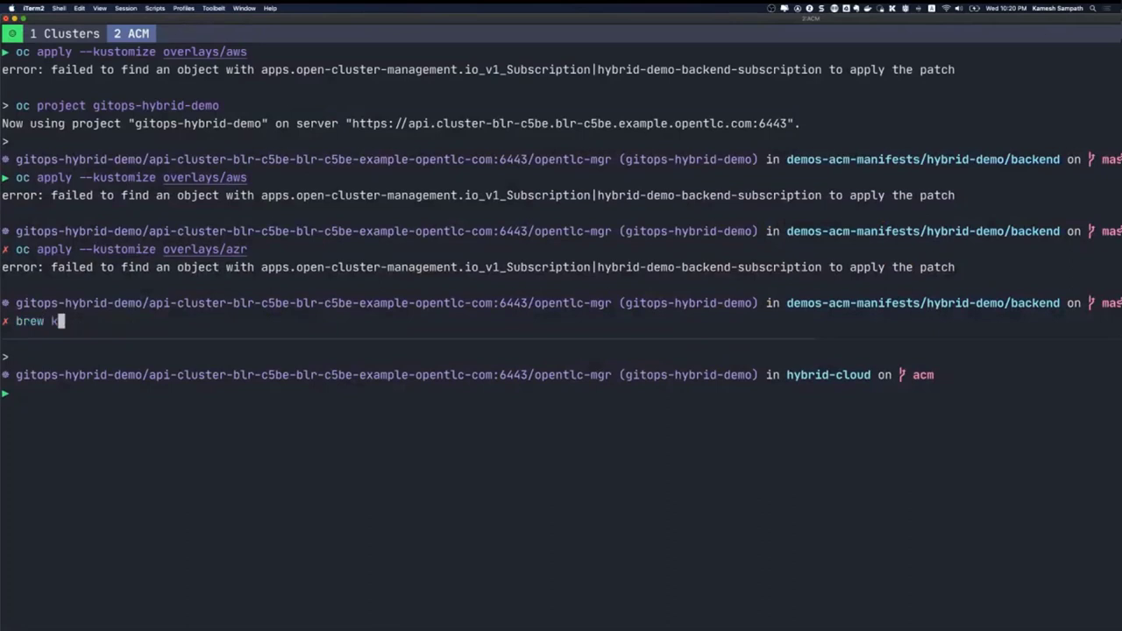
text(ustoni)
key(BackSpace)
key(BackSpace)
text(mize)
click(81, 321)
click(54, 321)
text(install)
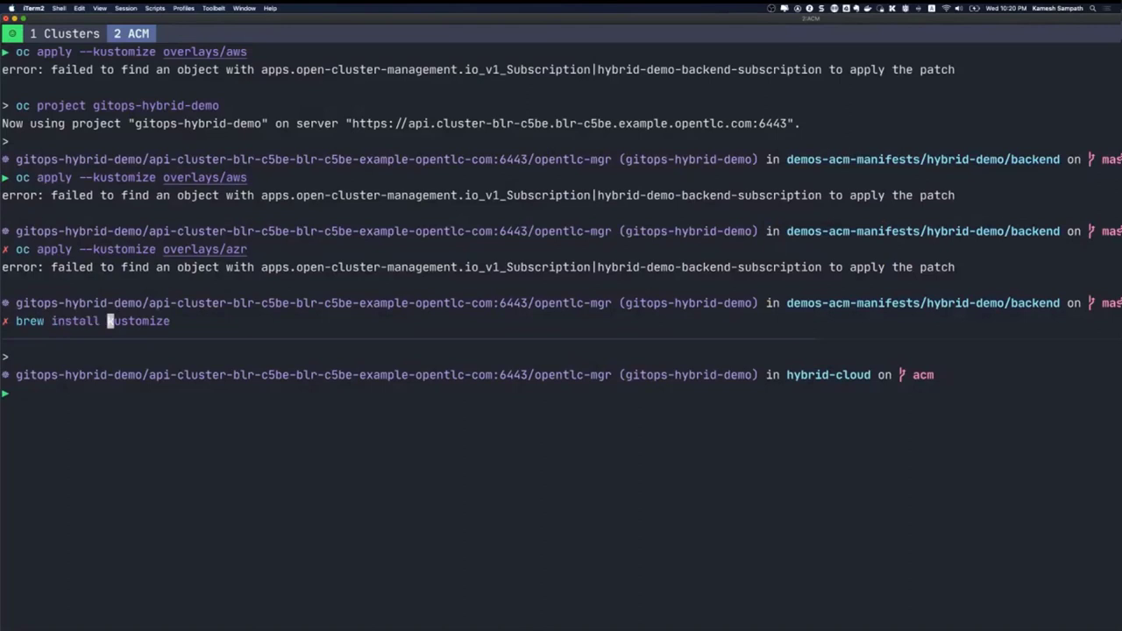
key(Return)
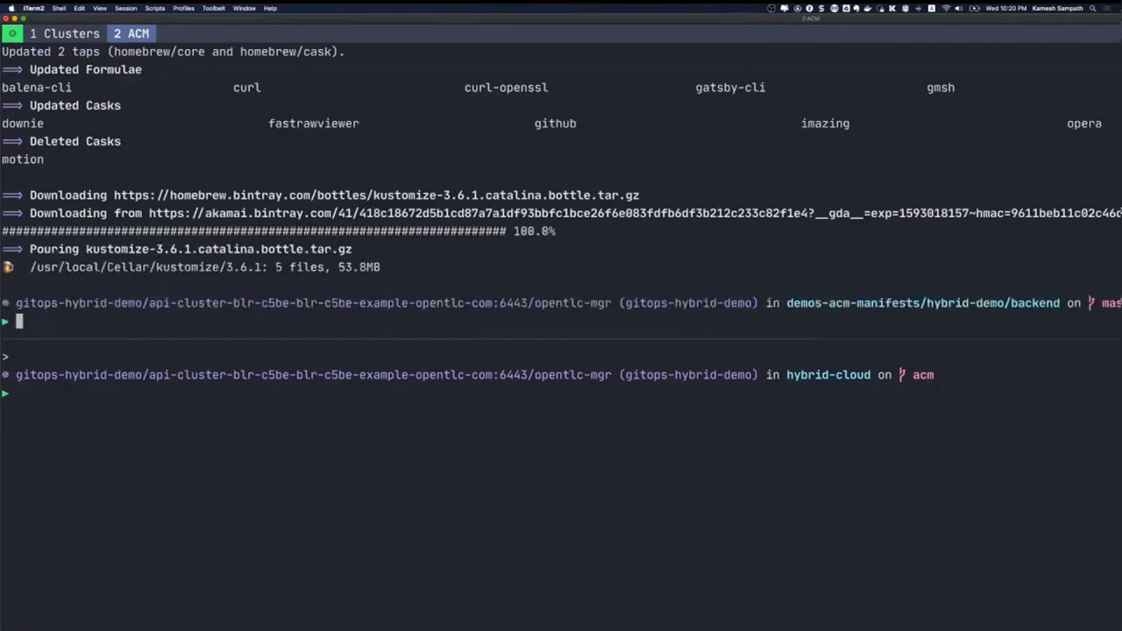
Try again to apply the backend's Azure overlay with oc apply --kustomize overlays/azr, this time with Kustomize installed
key(Up)
key(Up)
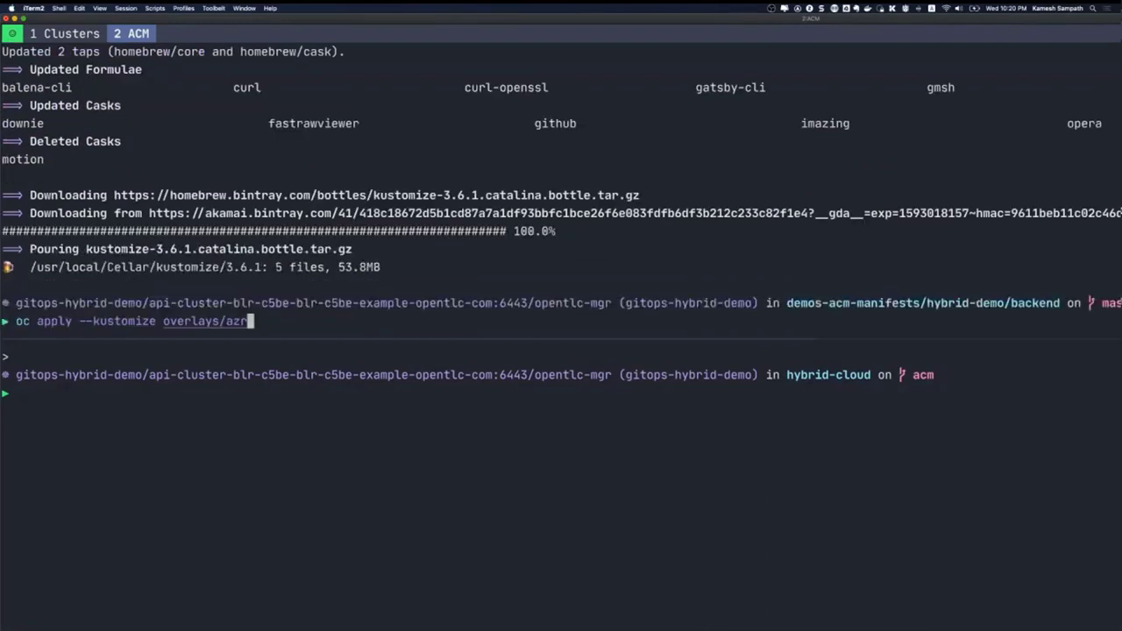
key(Return)
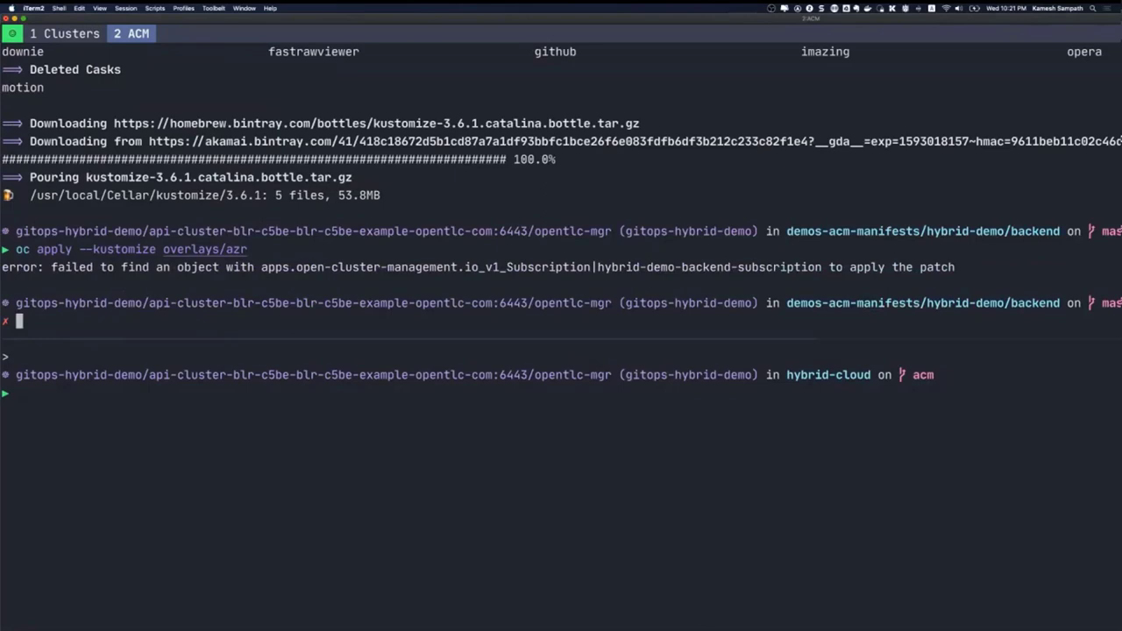
Switch to VS Code and close the duplicate github-channel.yaml in the first editor group
key(super+Tab)
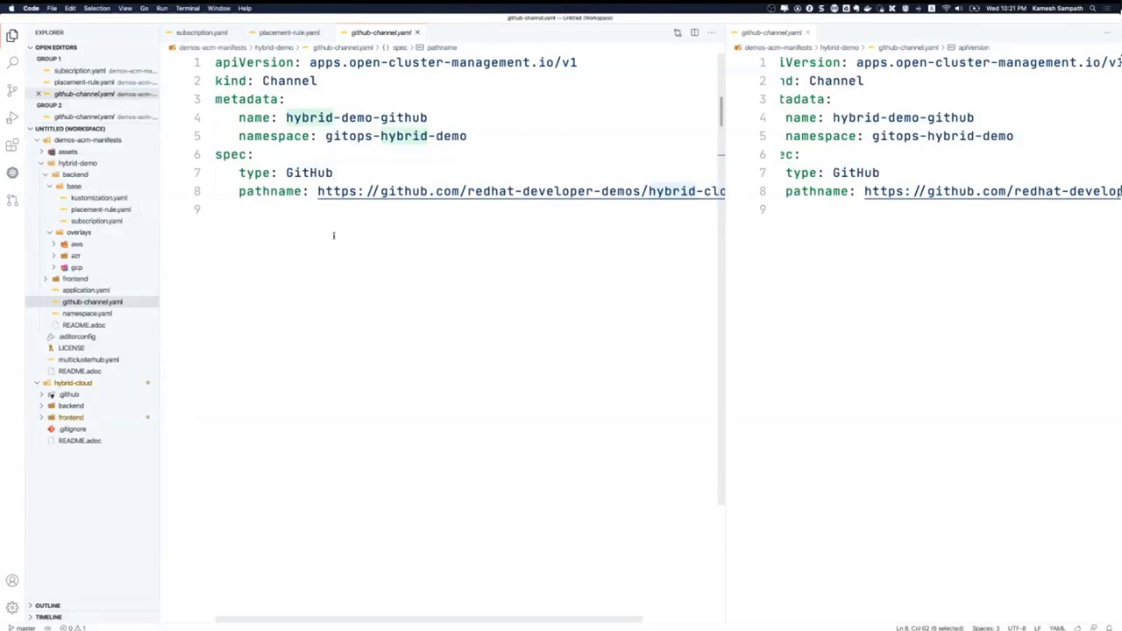
key(super+Tab)
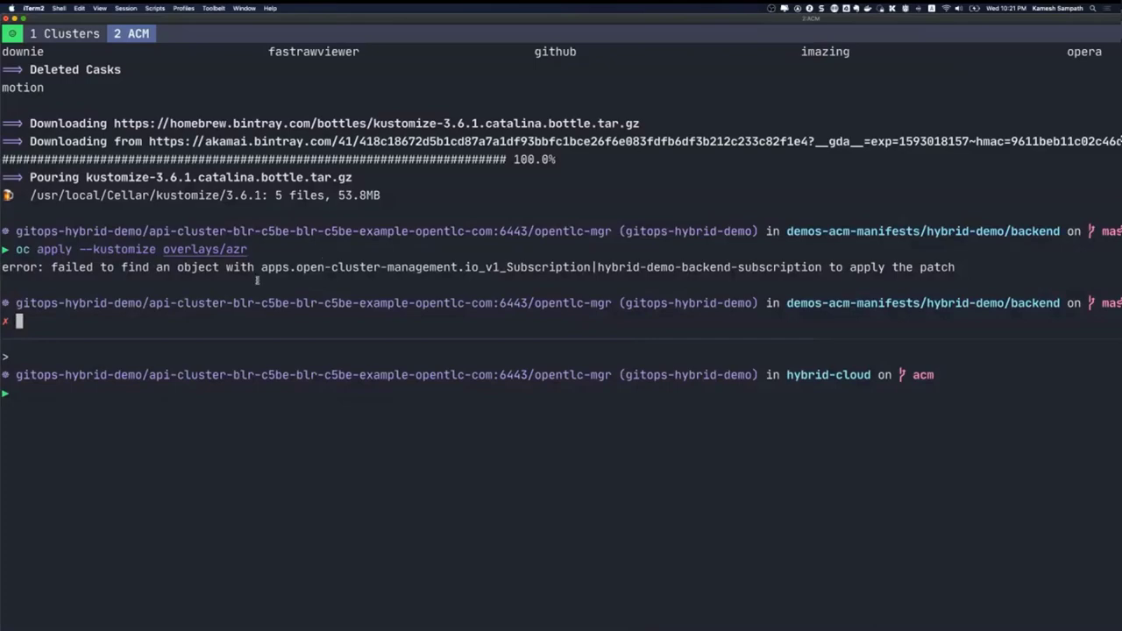
key(super+Tab)
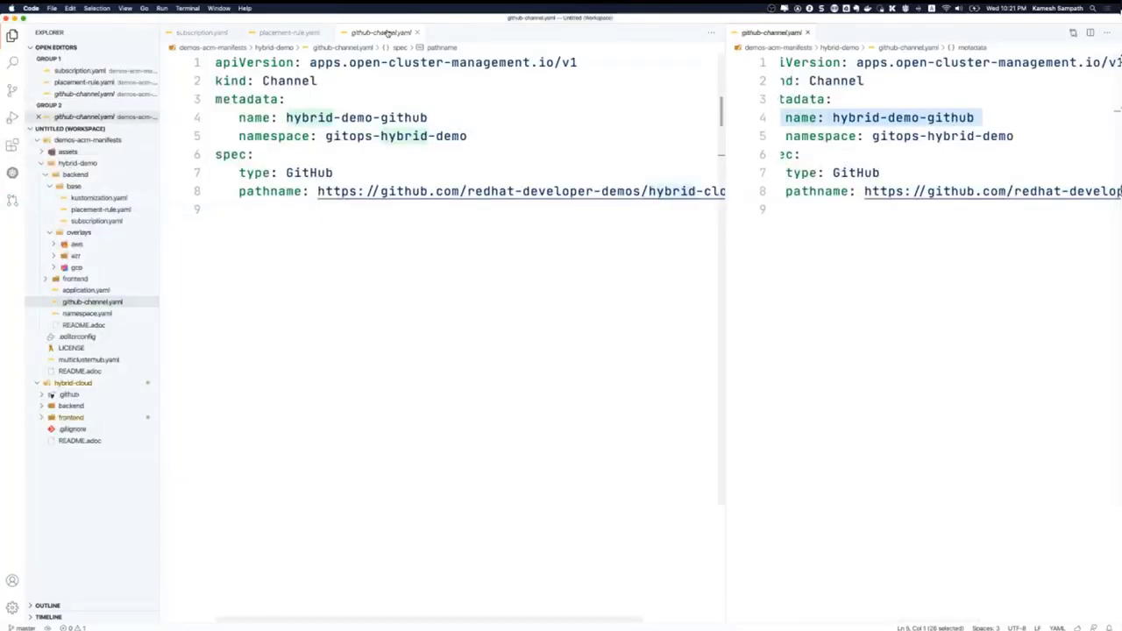
click(415, 33)
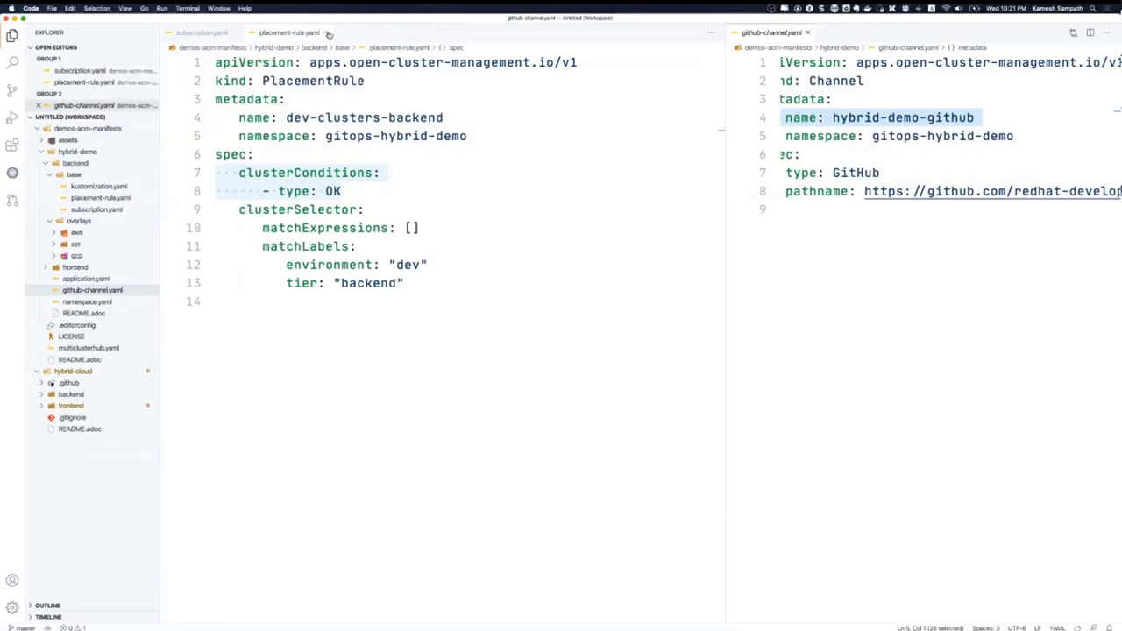
View subscription.yaml, then keep application.yaml open in the first editor group, ordered after placement-rule.yaml
click(200, 33)
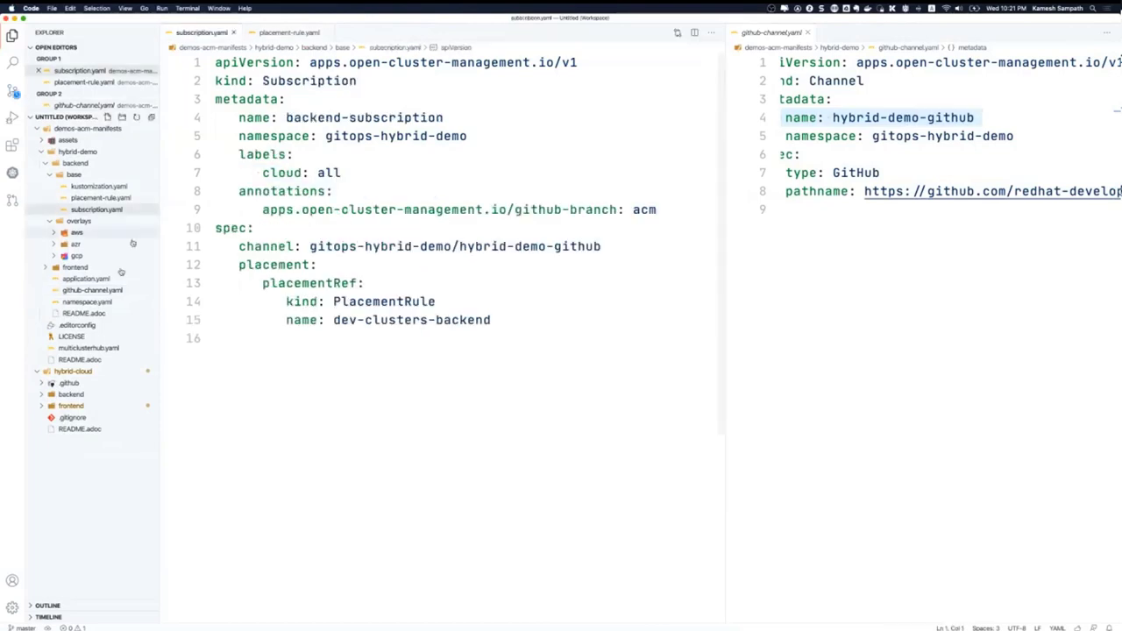
click(103, 280)
click(458, 159)
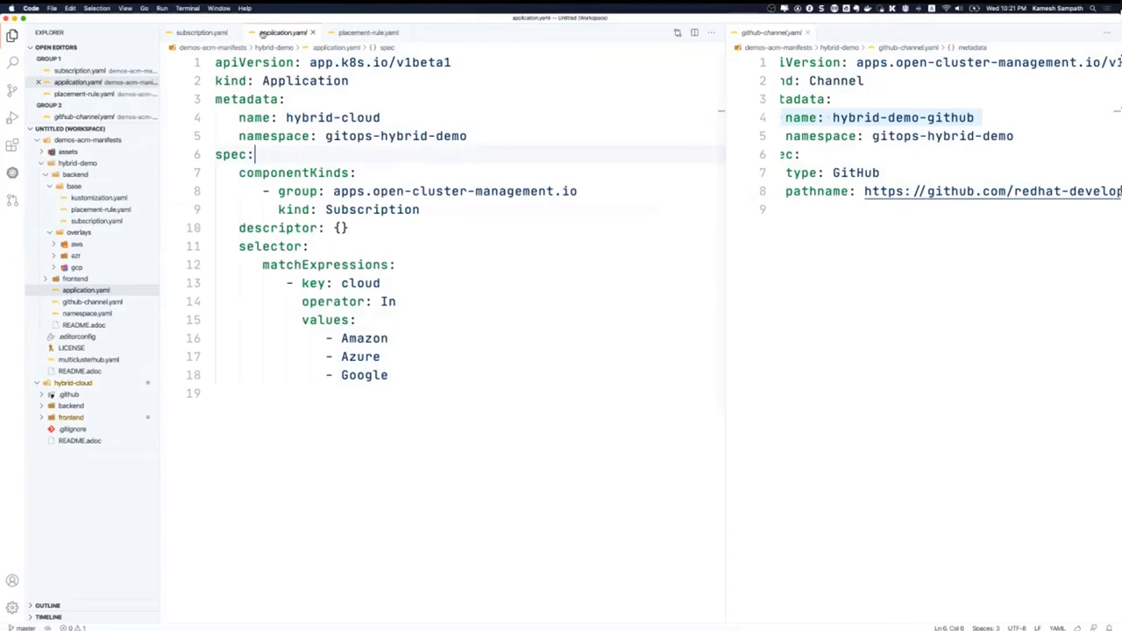
drag(263, 32, 479, 33)
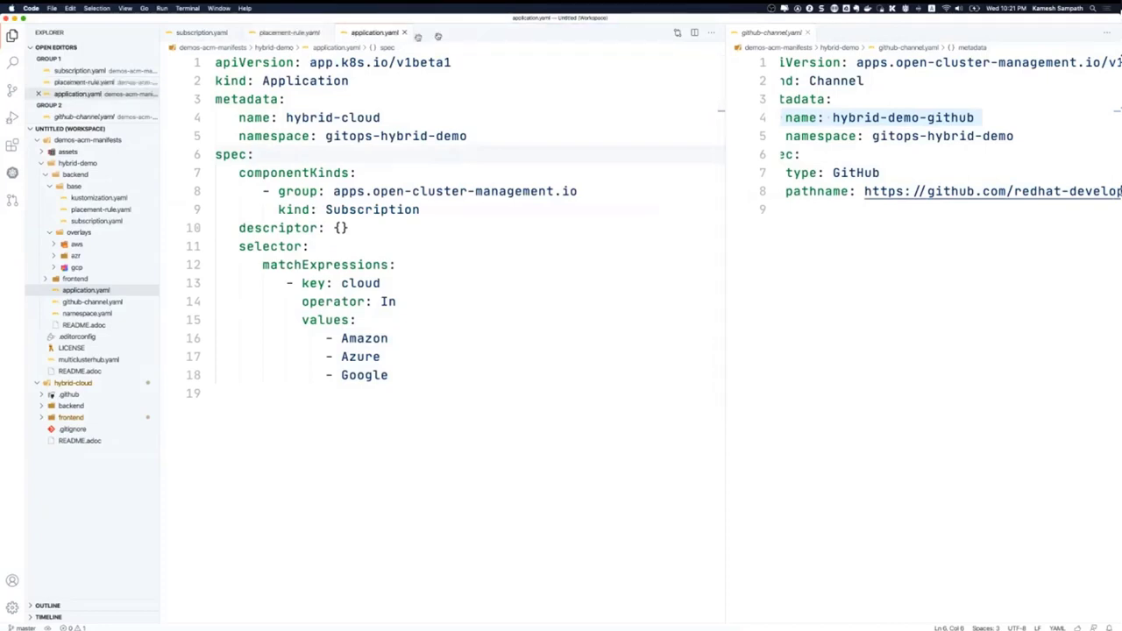
Compare the componentKinds group in application.yaml with the apiVersion in subscription.yaml, and check the latter's github-branch annotation
click(276, 34)
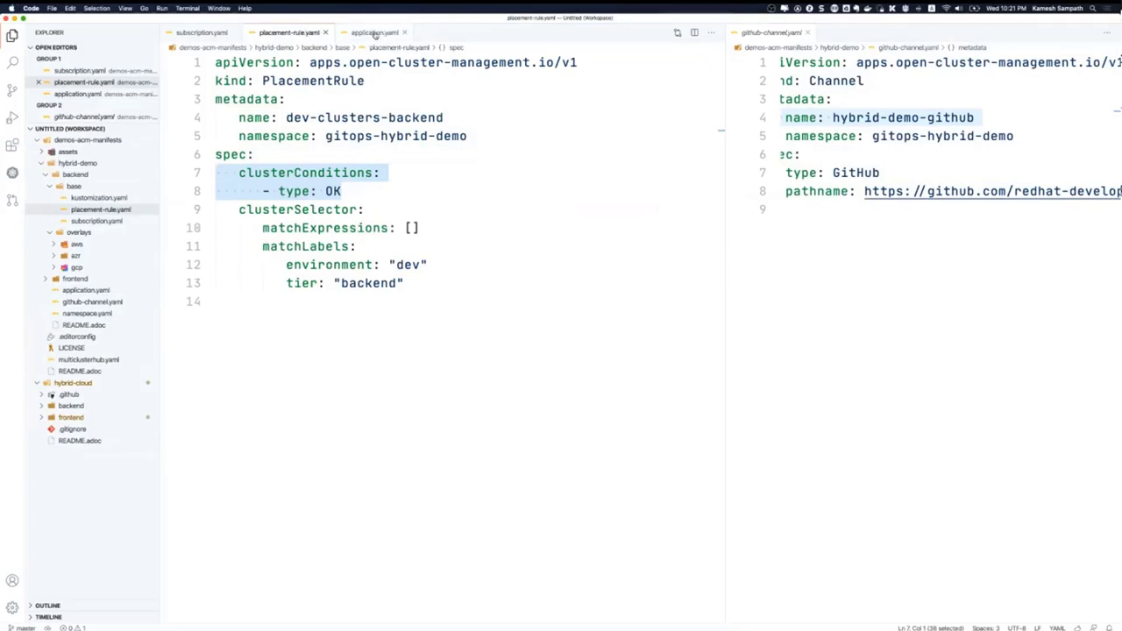
click(374, 33)
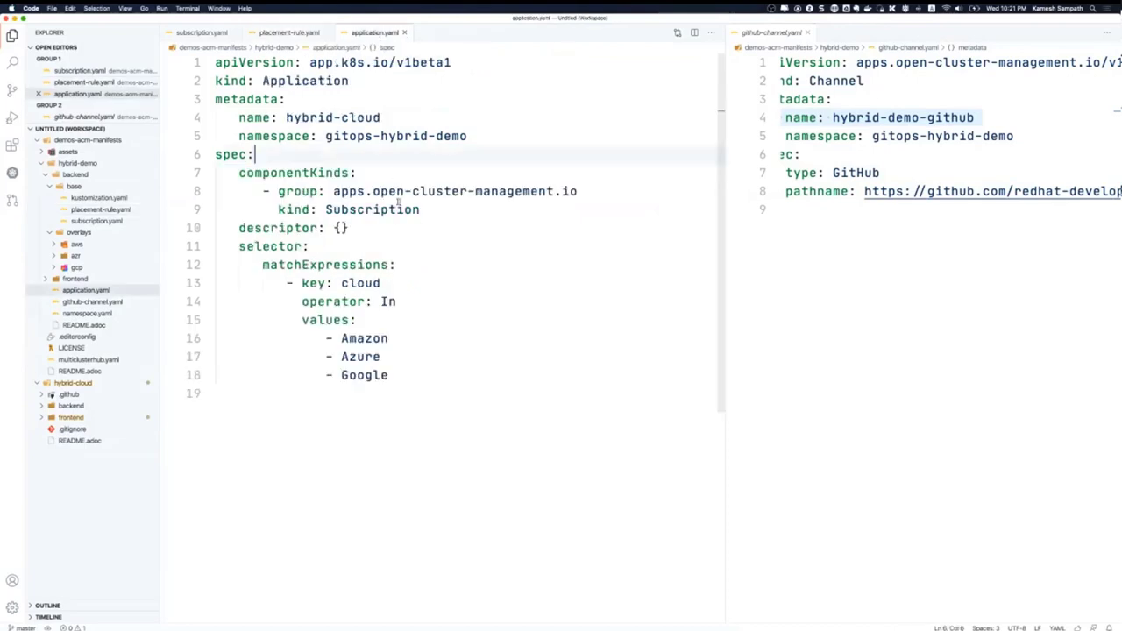
drag(333, 191, 580, 194)
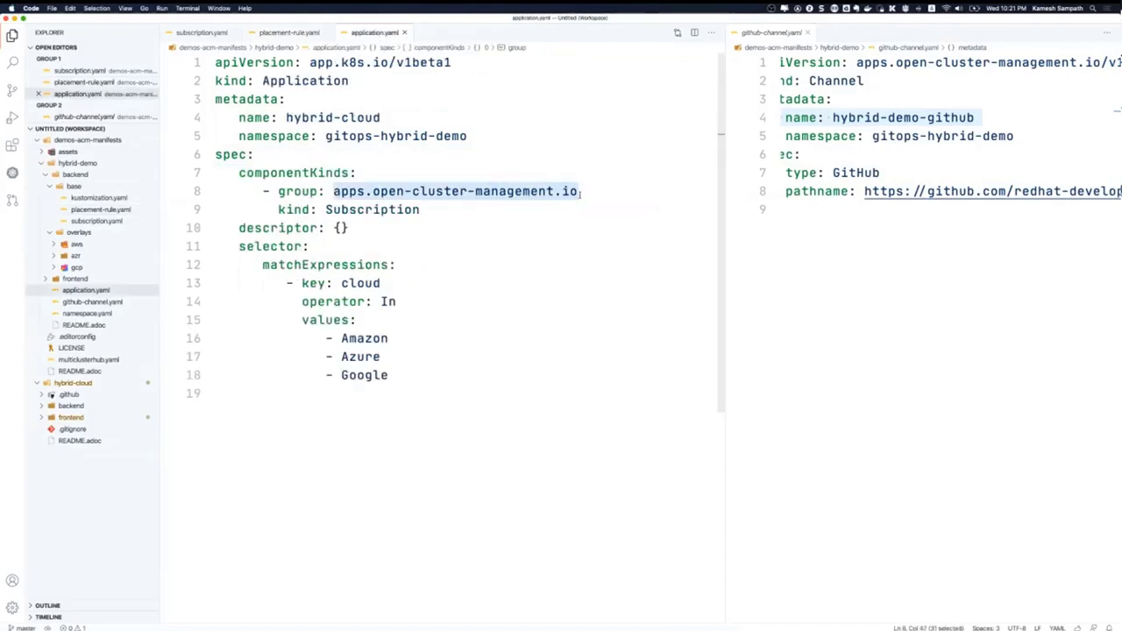
click(203, 32)
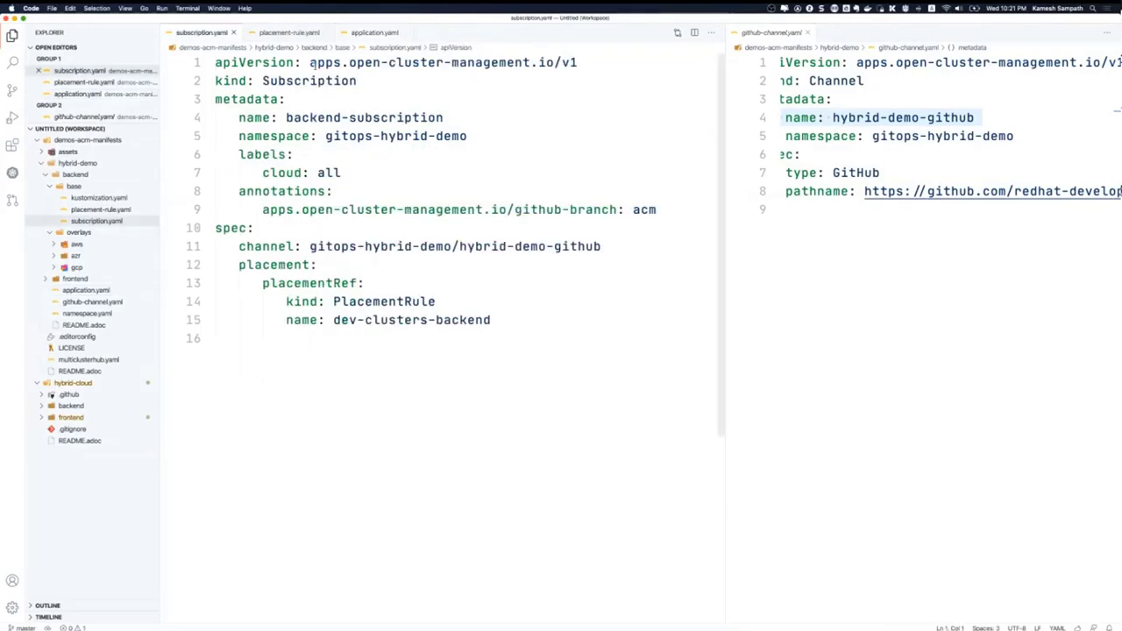
drag(311, 63, 590, 63)
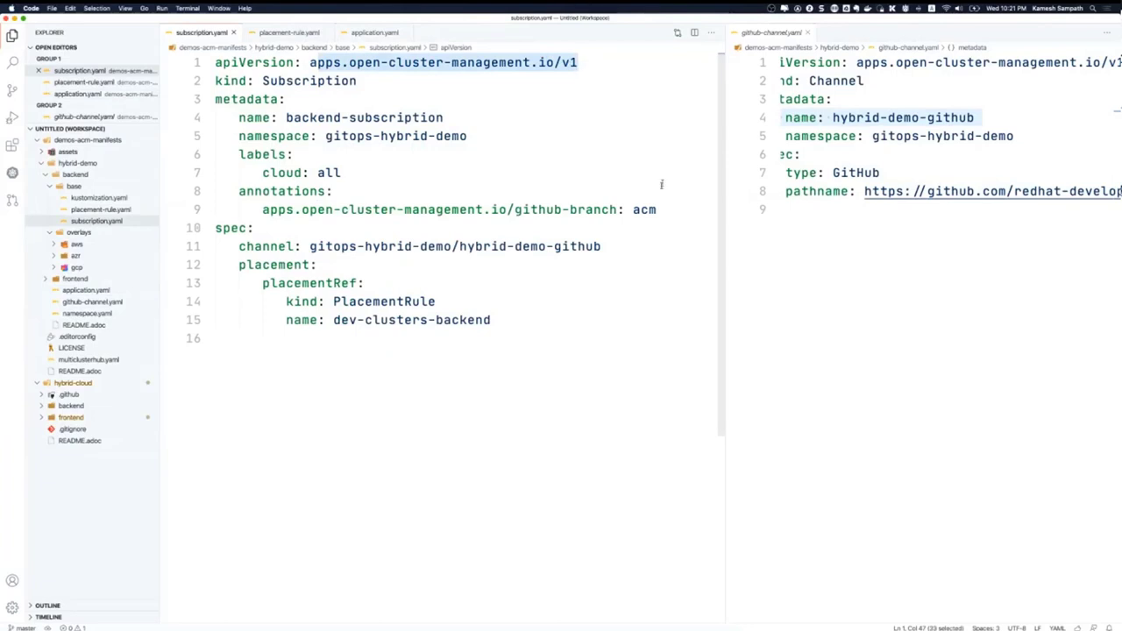
double_click(644, 211)
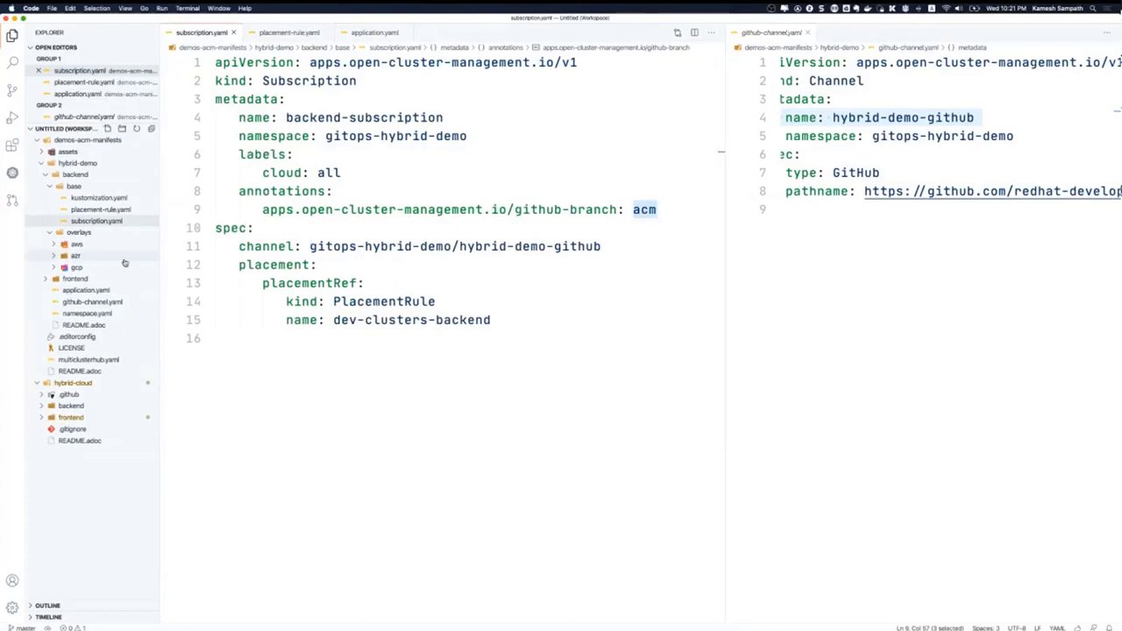
Collapse the backend's base and overlays folders and compare the API group across subscription.yaml, placement-rule.yaml and application.yaml
click(50, 187)
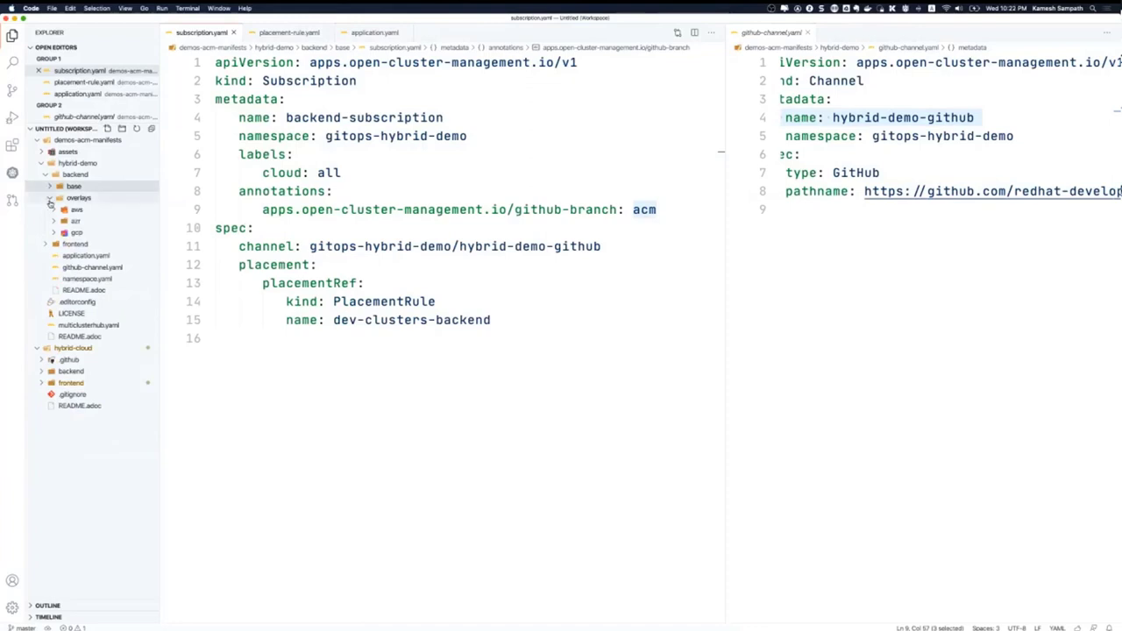
click(50, 198)
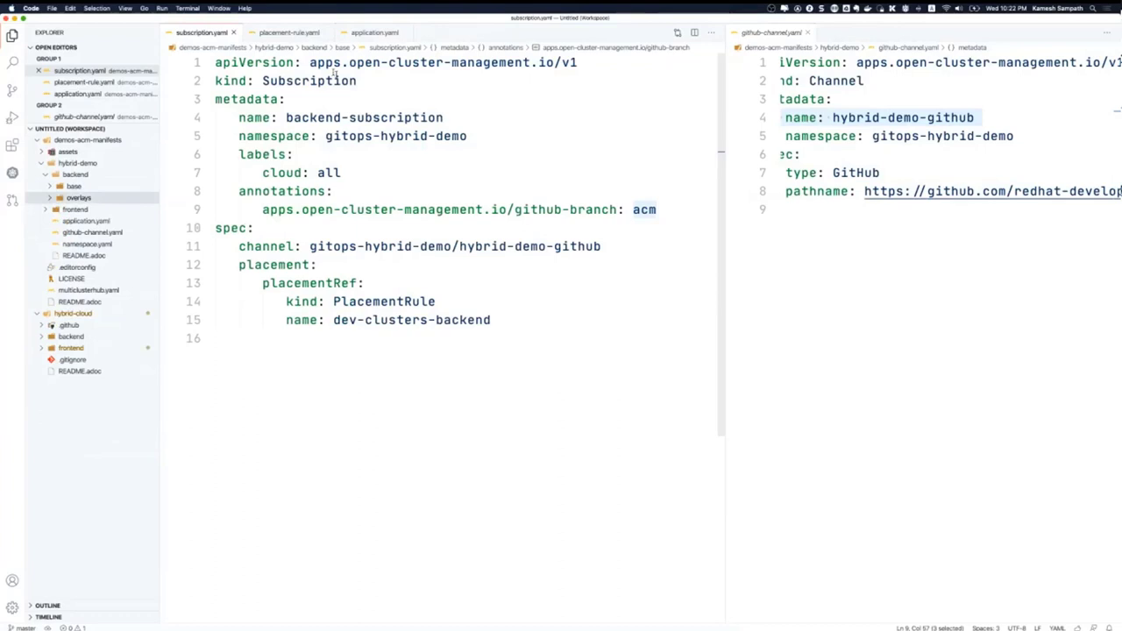
drag(310, 62, 551, 62)
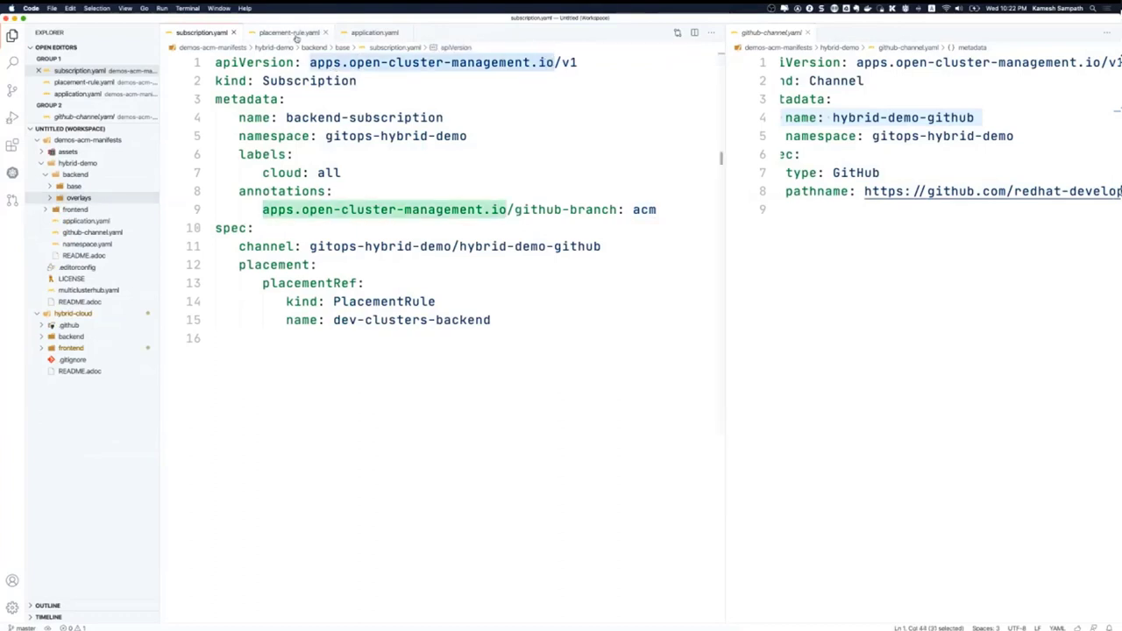
click(296, 35)
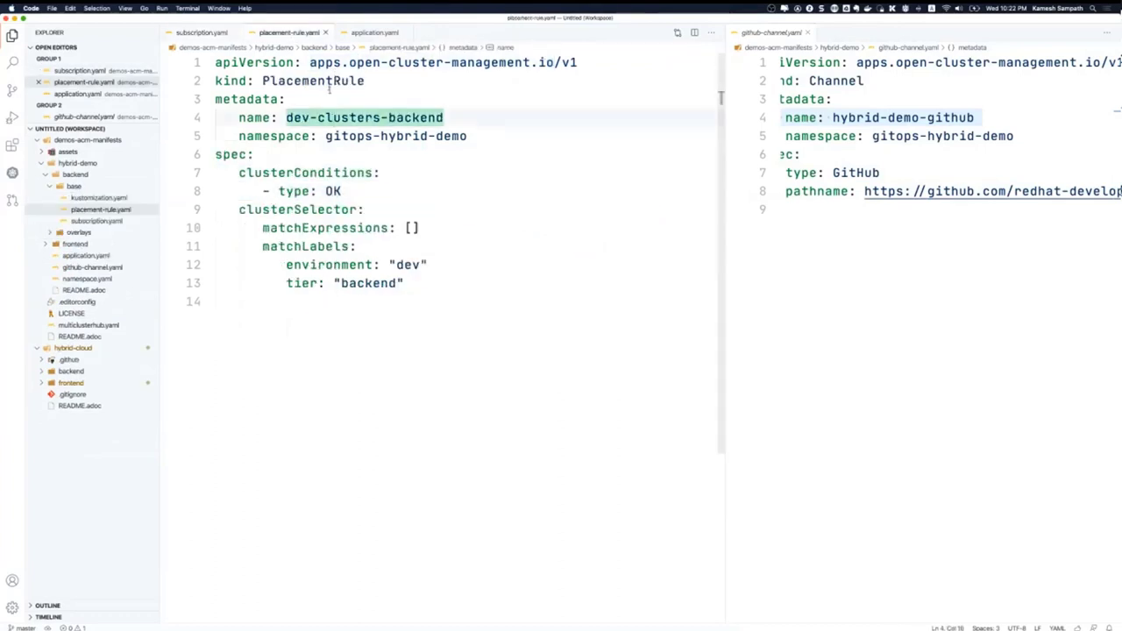
drag(309, 62, 557, 62)
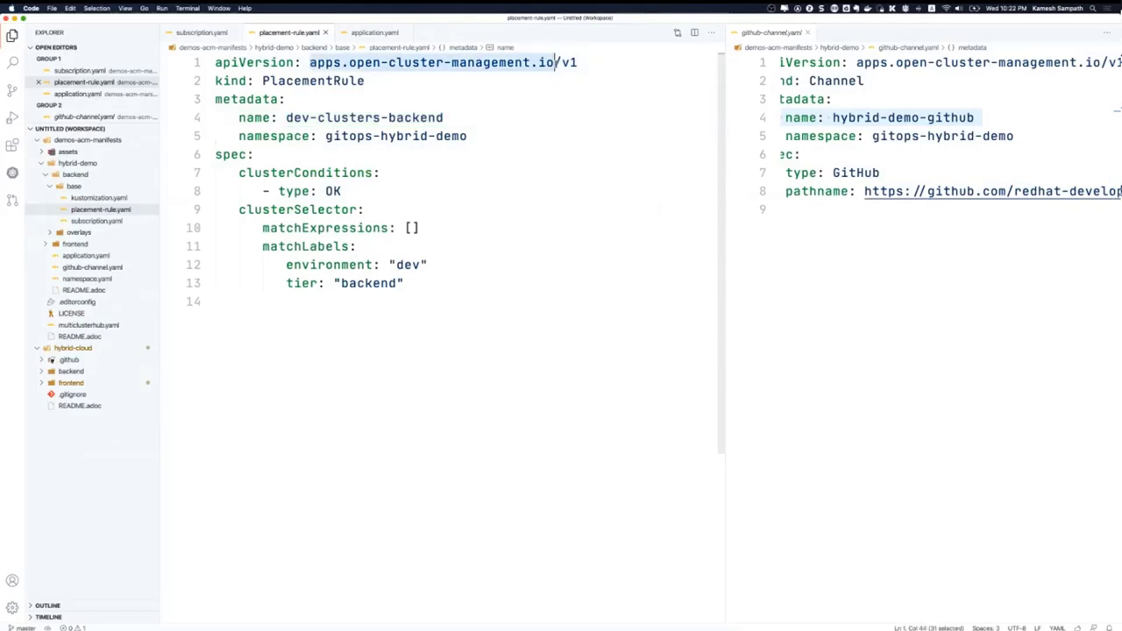
click(212, 33)
click(374, 33)
click(386, 191)
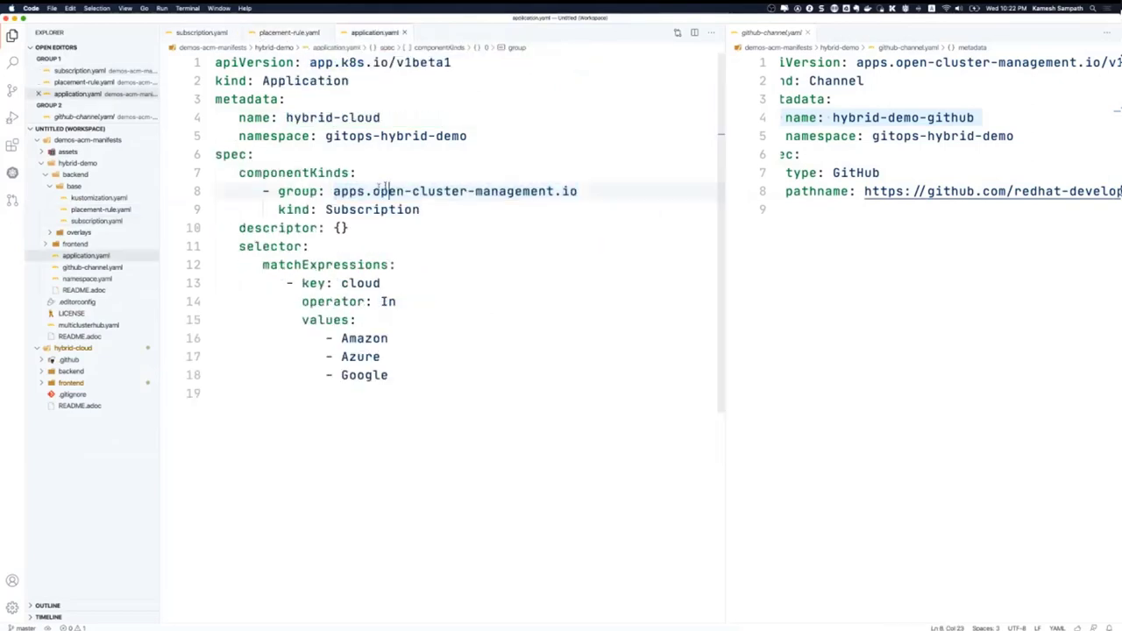
drag(333, 191, 597, 195)
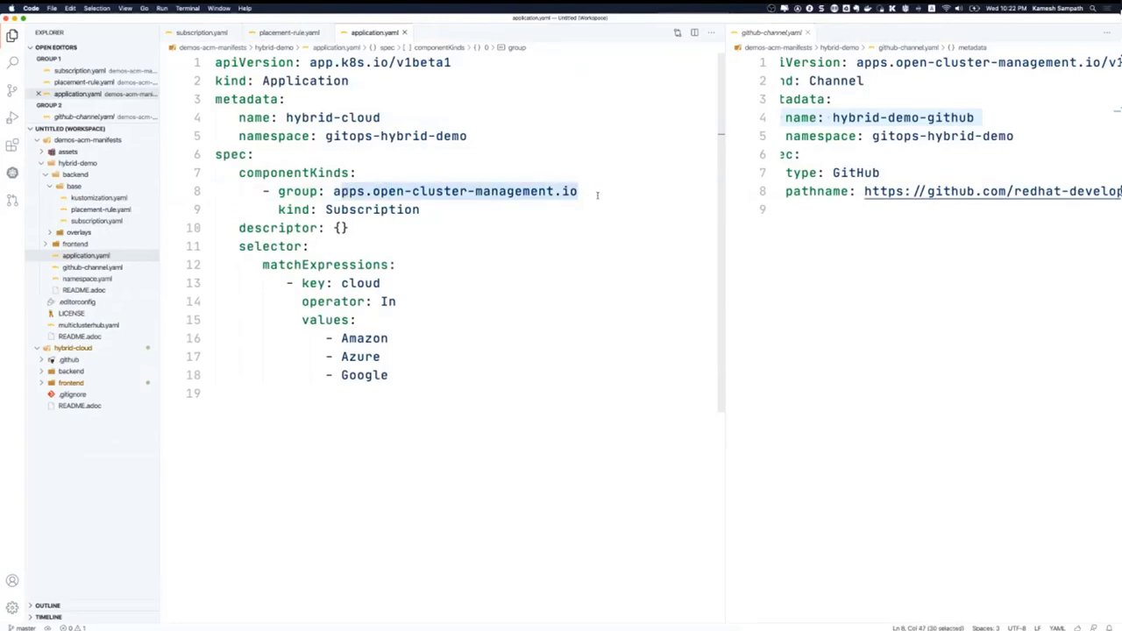
Switch to iTerm2 and highlight the Subscription resource identifier in the Azure overlay error for comparison
key(super+Tab)
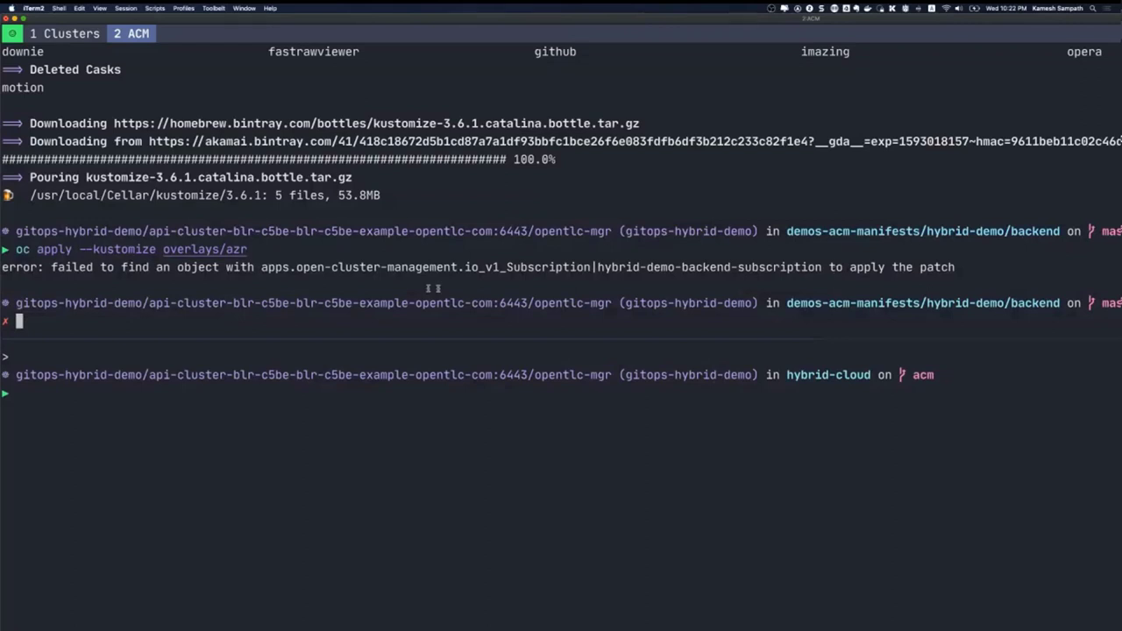
drag(261, 268, 589, 269)
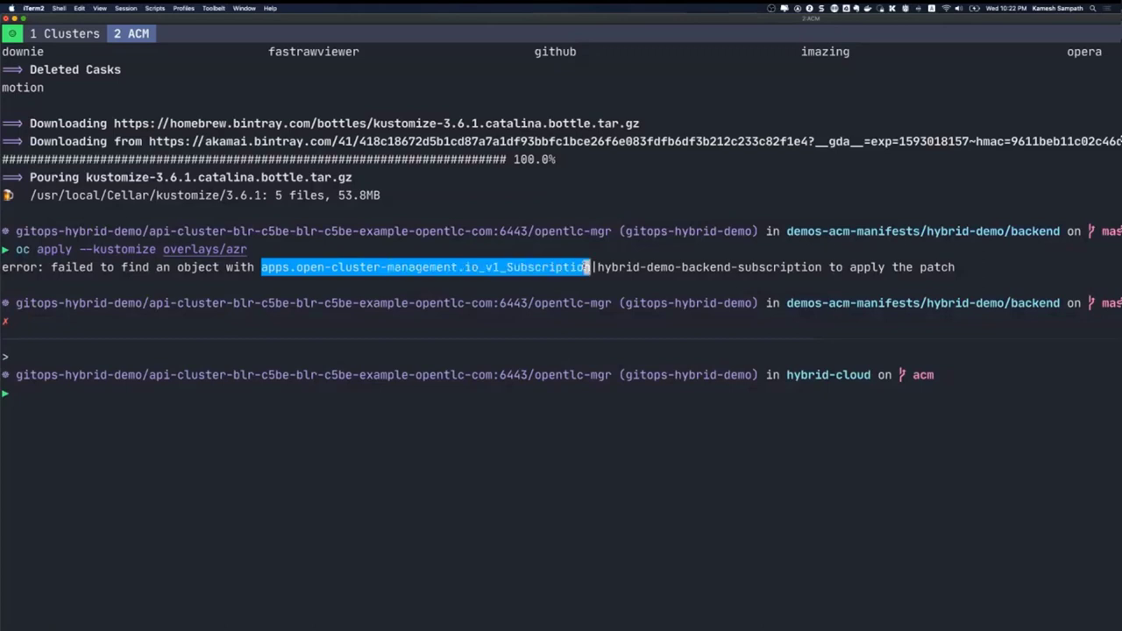
Switch to Visual Studio Code and examine kustomization.yaml and subscription.yaml in the backend's aws overlay
click(589, 267)
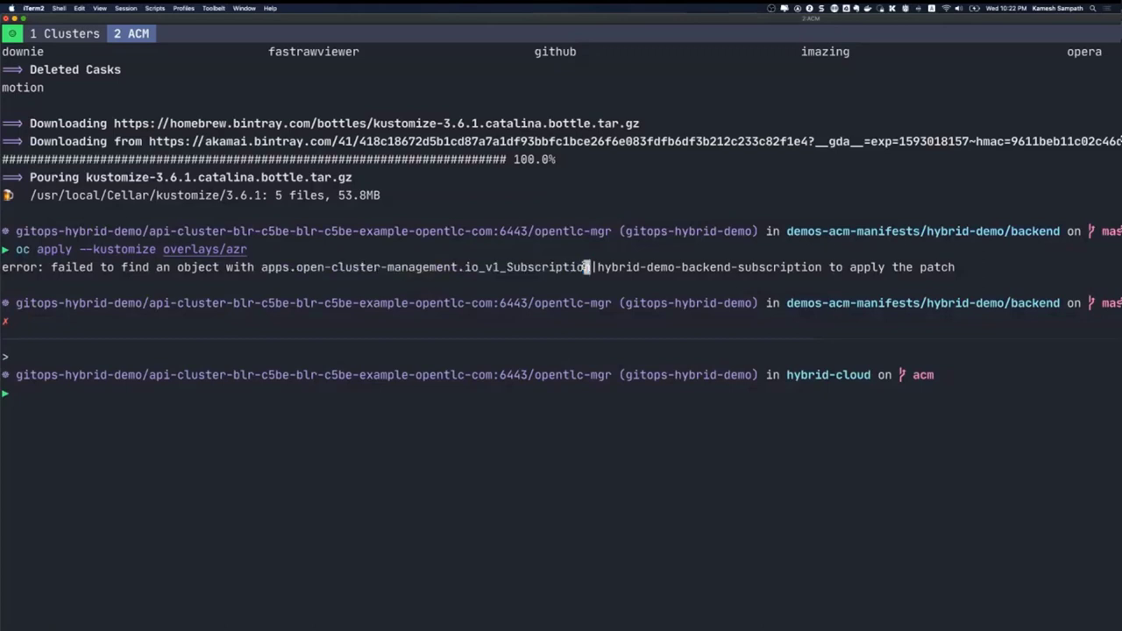
key(super+Tab)
click(79, 233)
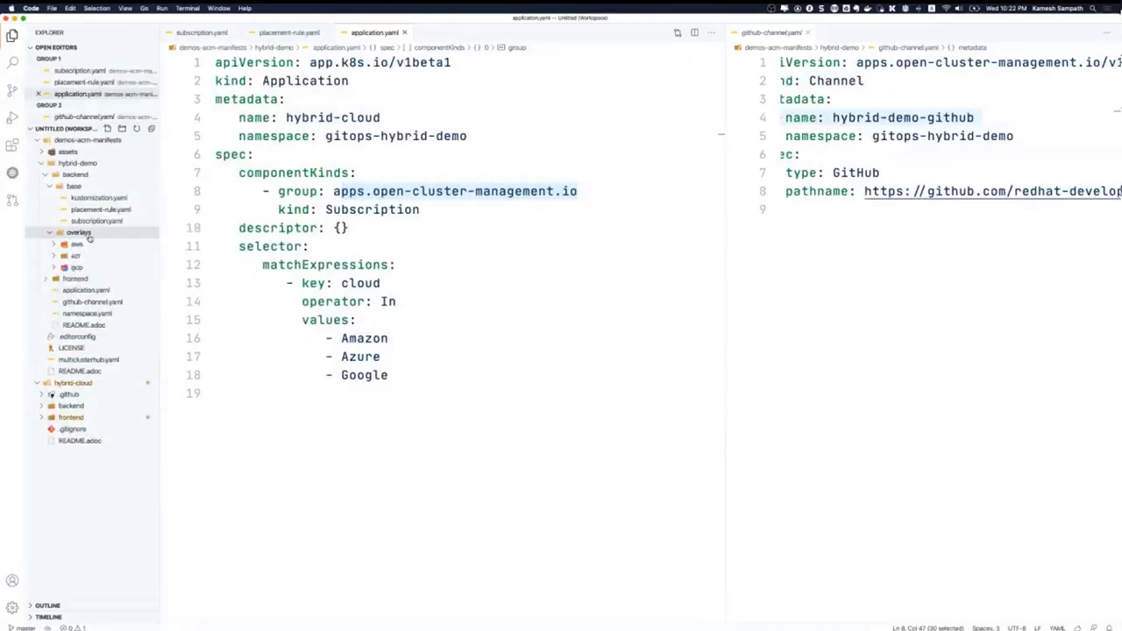
click(79, 245)
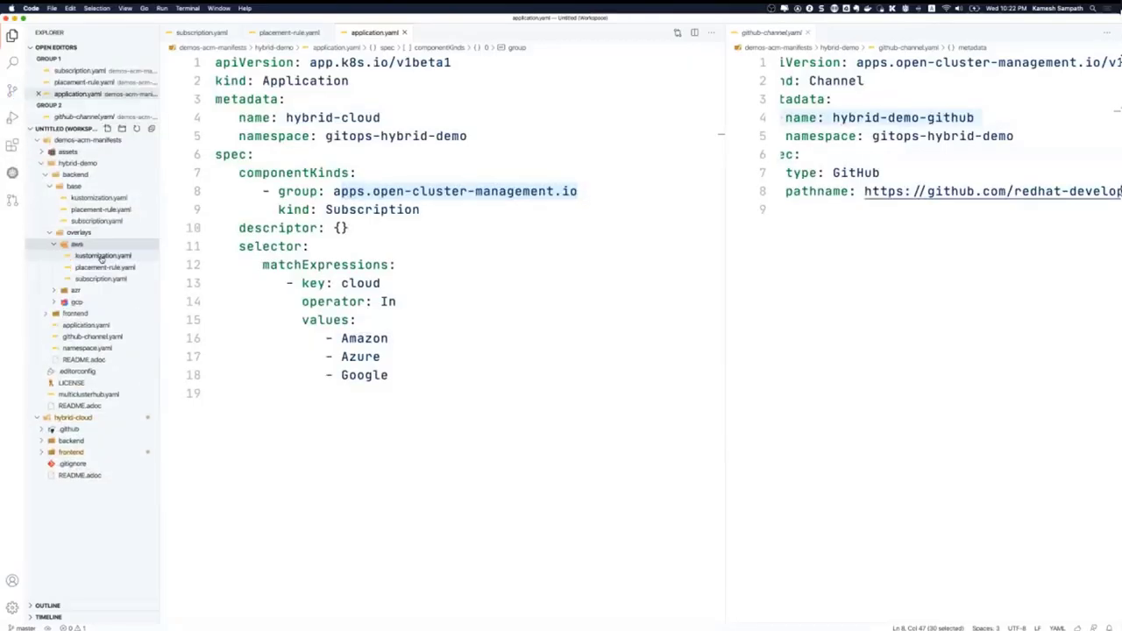
click(102, 256)
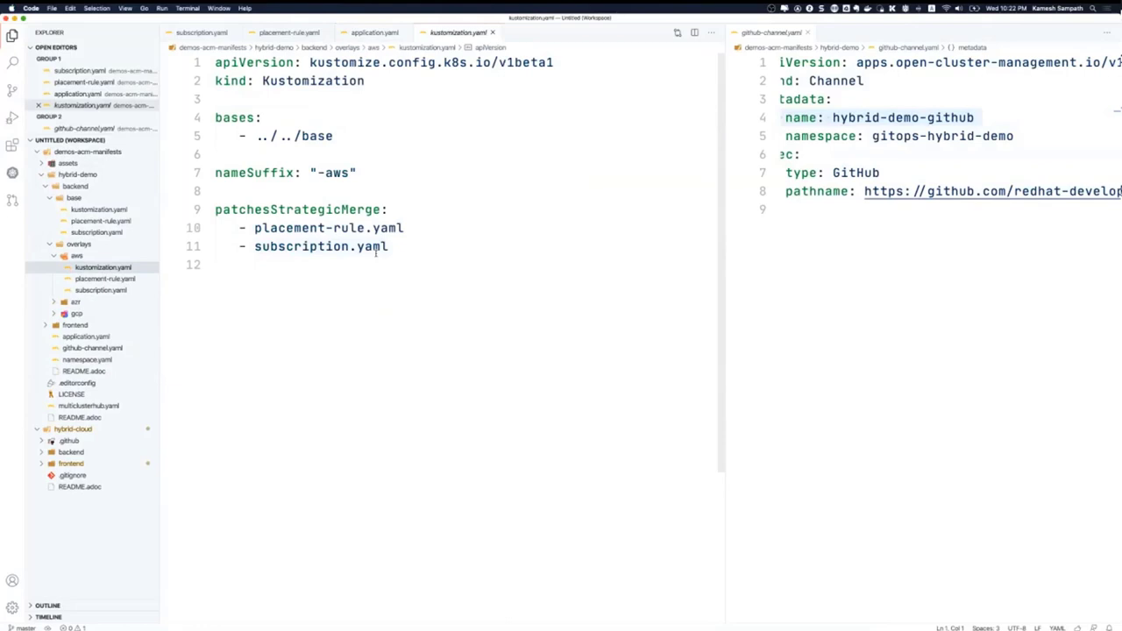
click(102, 290)
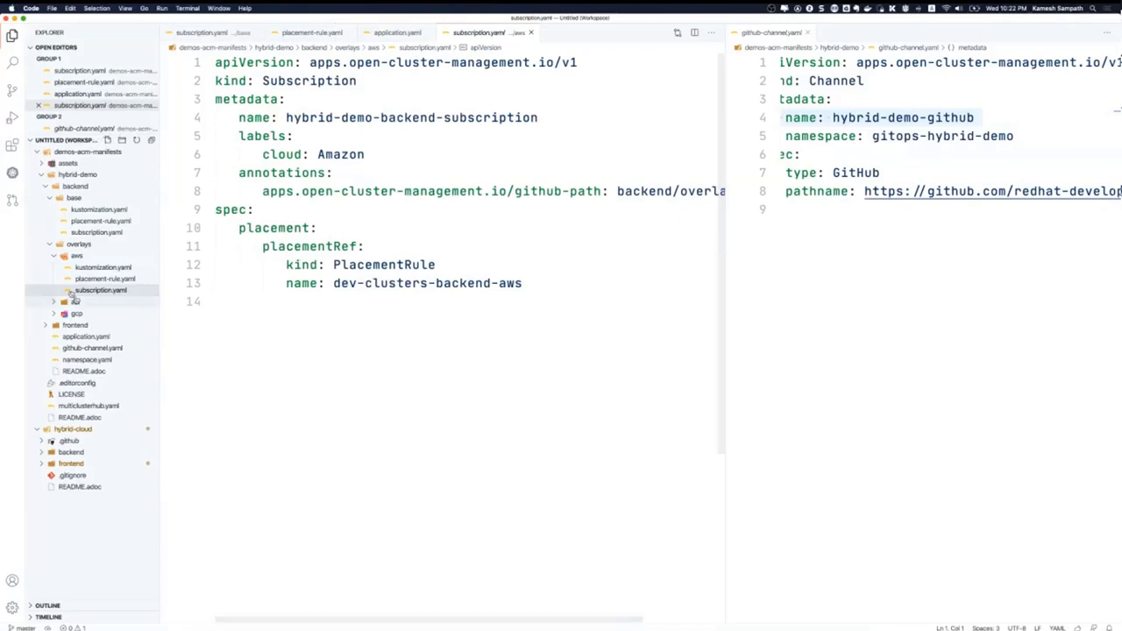
Check the backend base's subscription.yaml and kustomization.yaml against the overlay, and collapse the aws, base and overlays folders
click(95, 232)
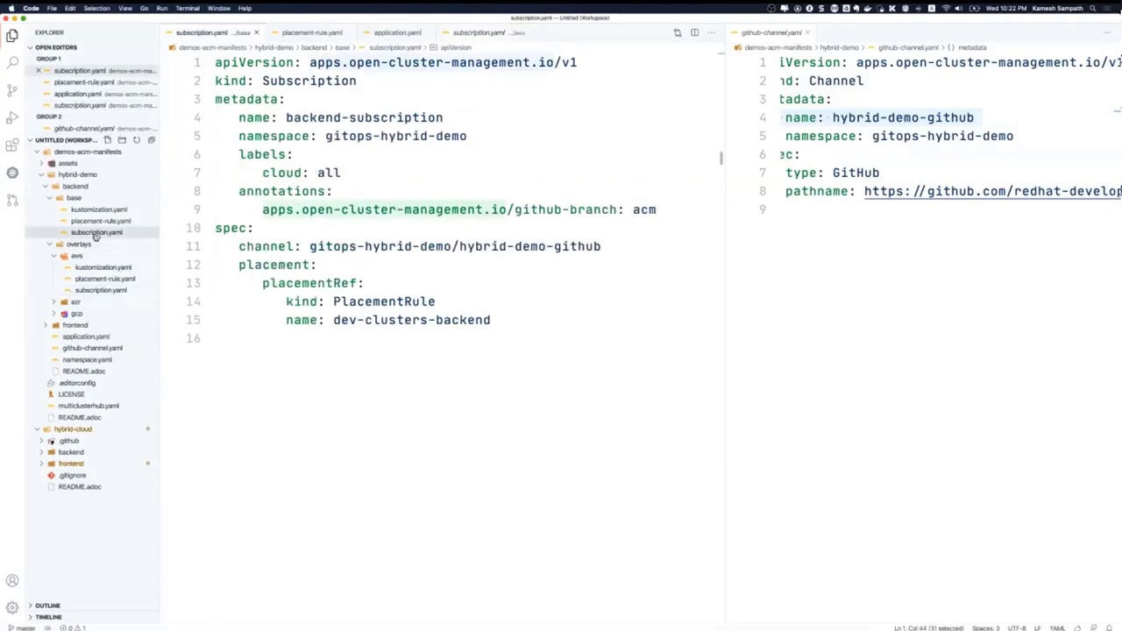
click(112, 209)
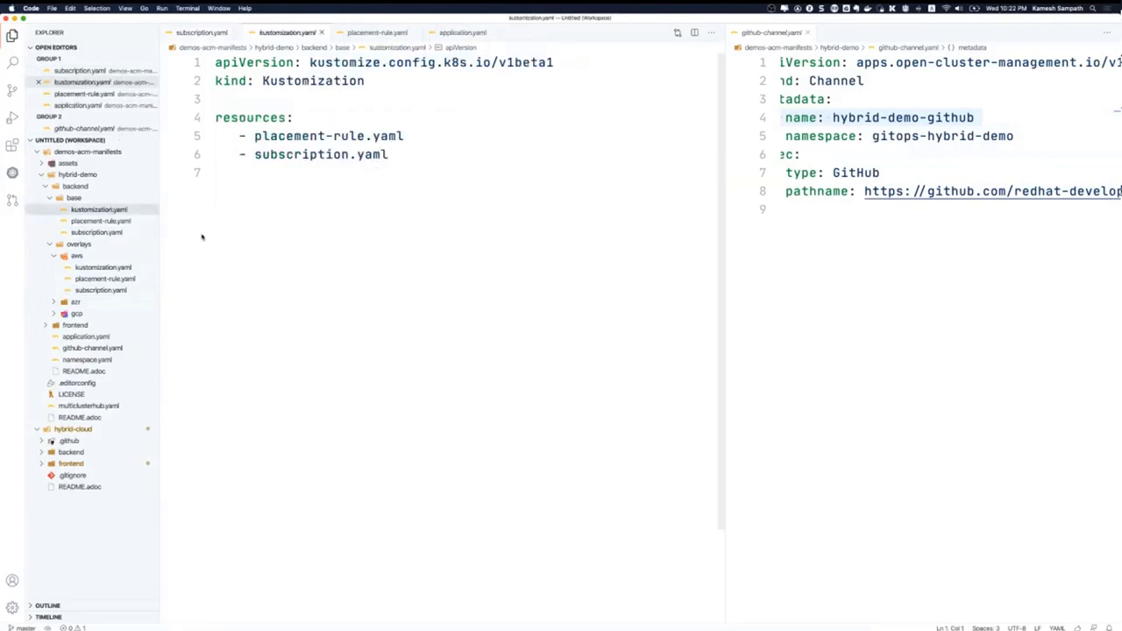
click(76, 255)
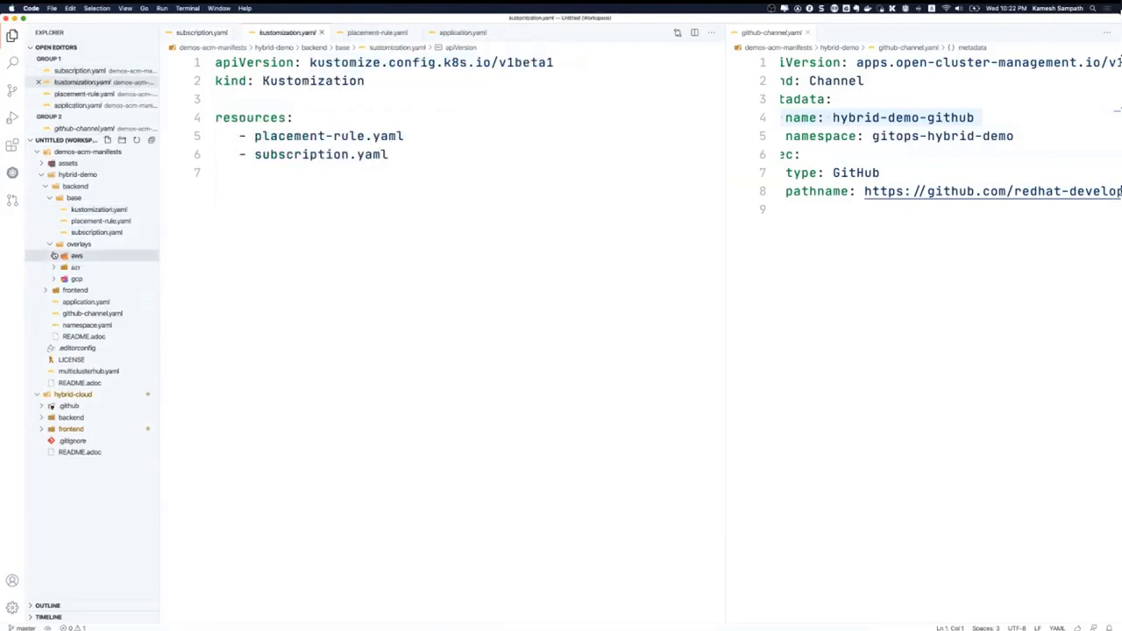
click(49, 199)
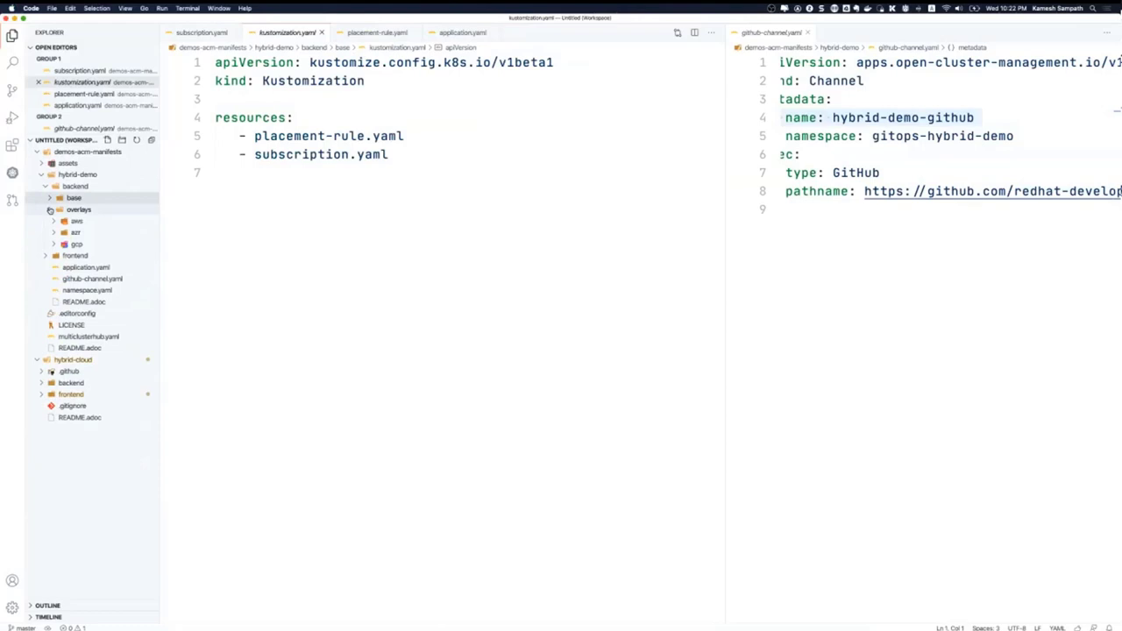
click(50, 211)
Switch to Chrome and review the README's Deploying Backend section, including the overlay commands and the expected deployment screenshot
key(super+Tab)
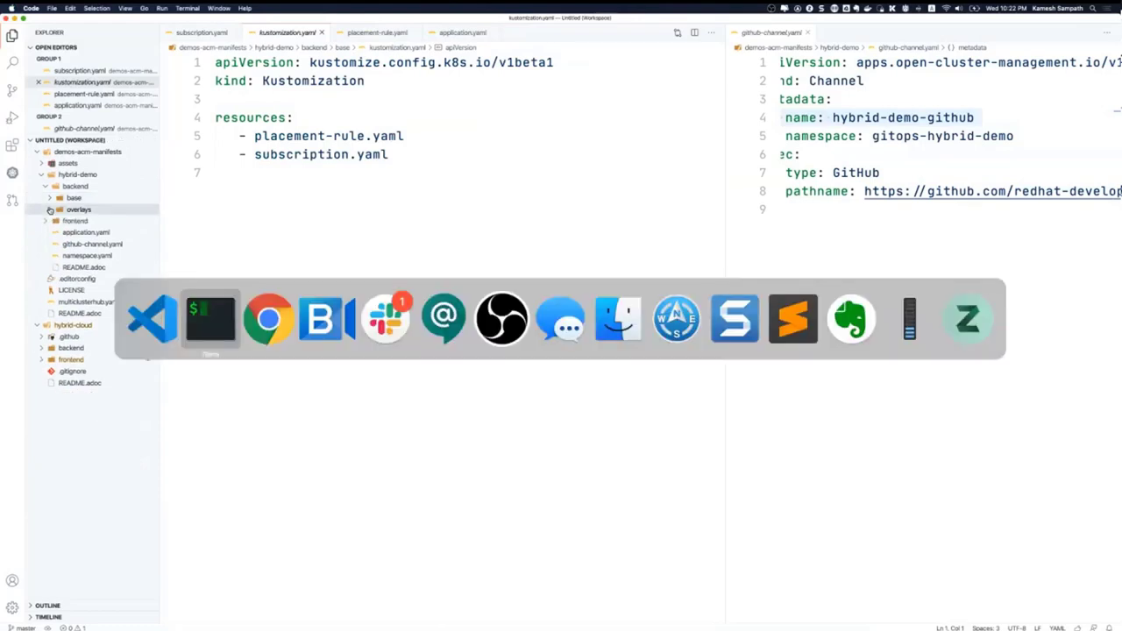
key(super+Tab)
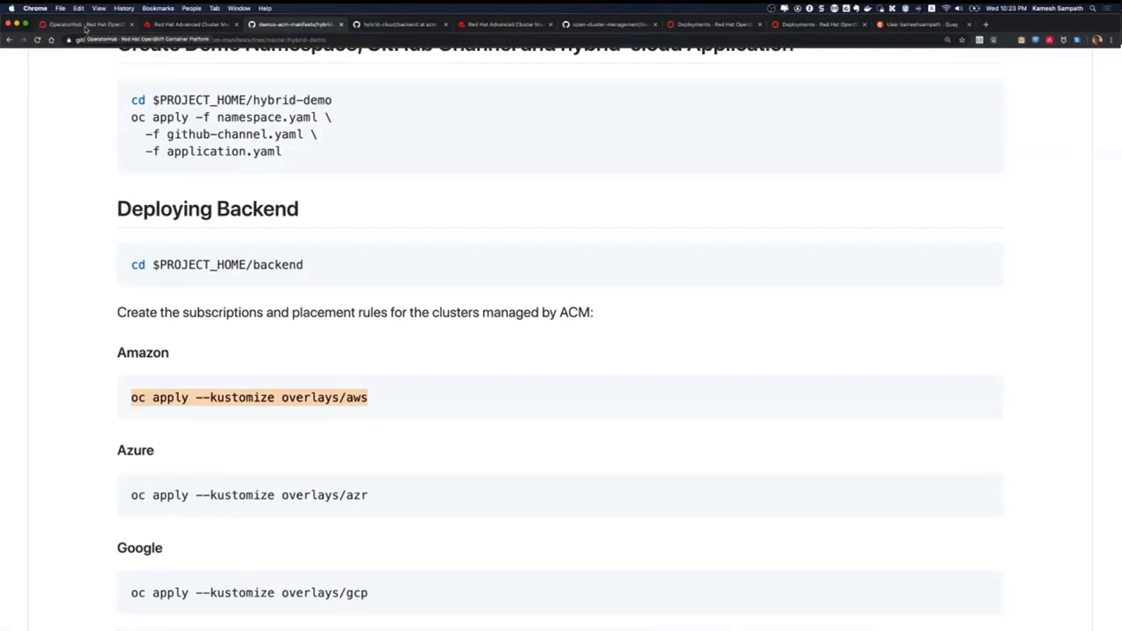
scroll(303, 272, down, 2)
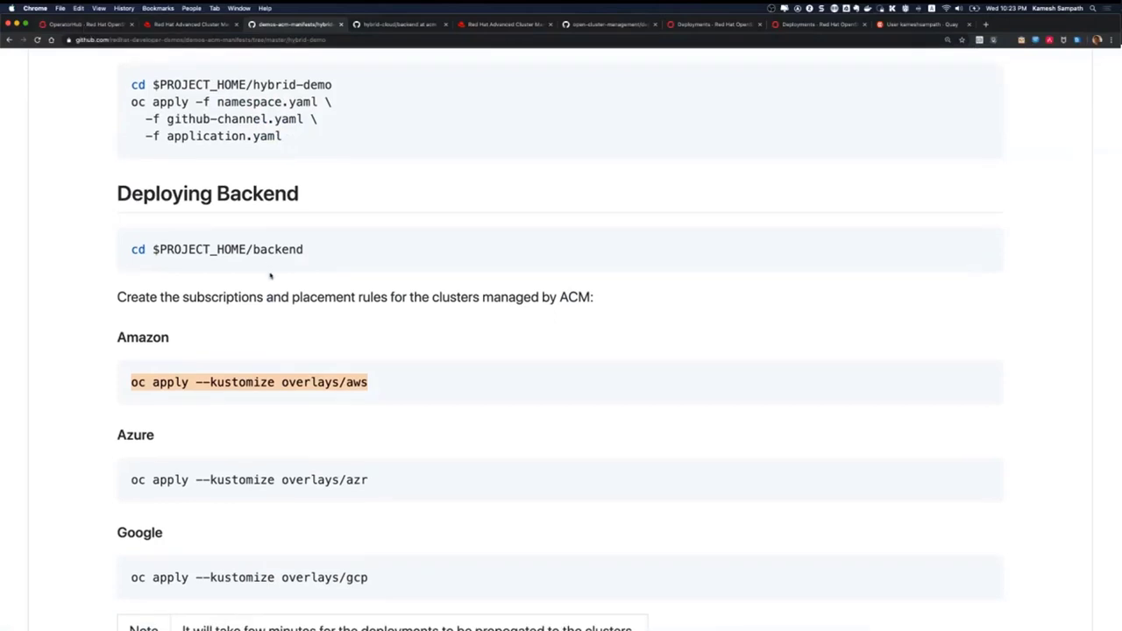
scroll(270, 275, down, 5)
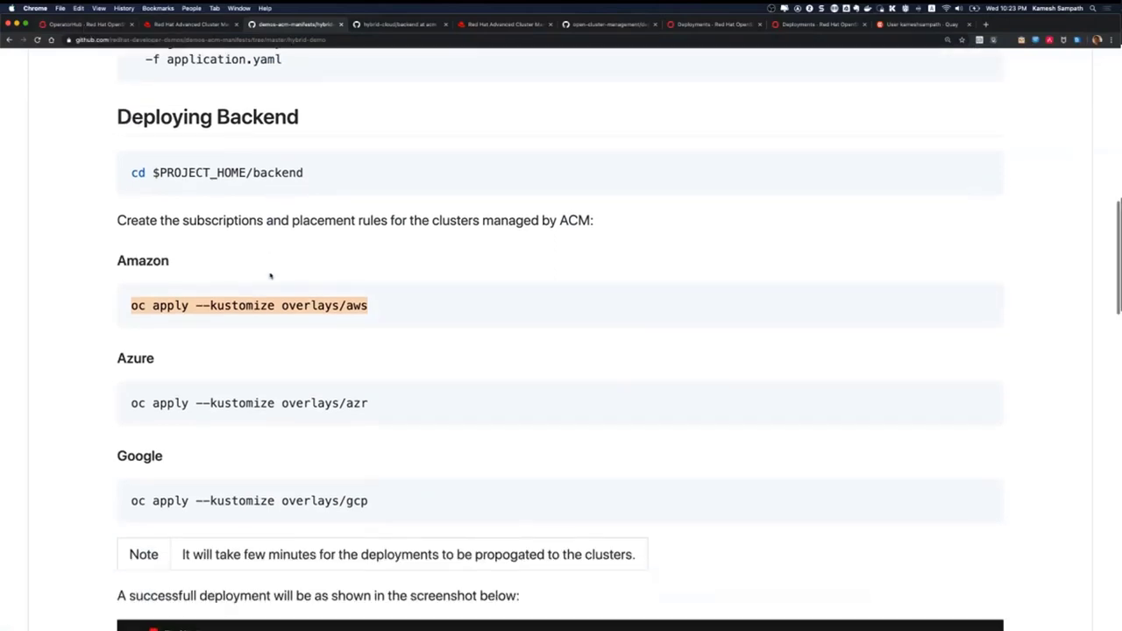
scroll(270, 275, down, 10)
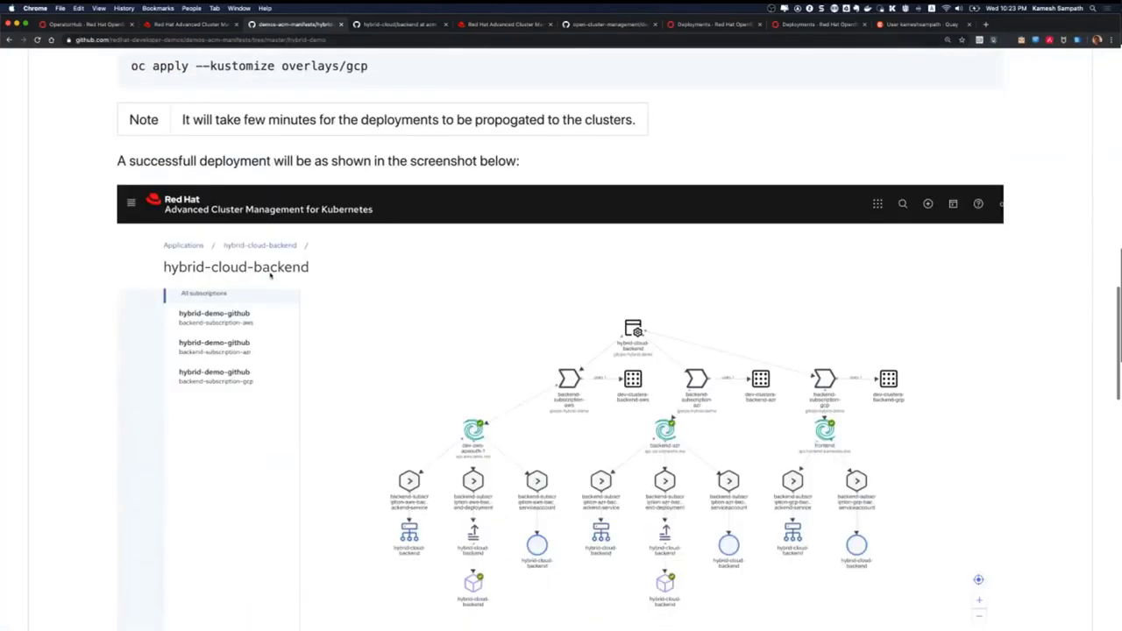
scroll(270, 275, down, 2)
scroll(270, 275, up, 10)
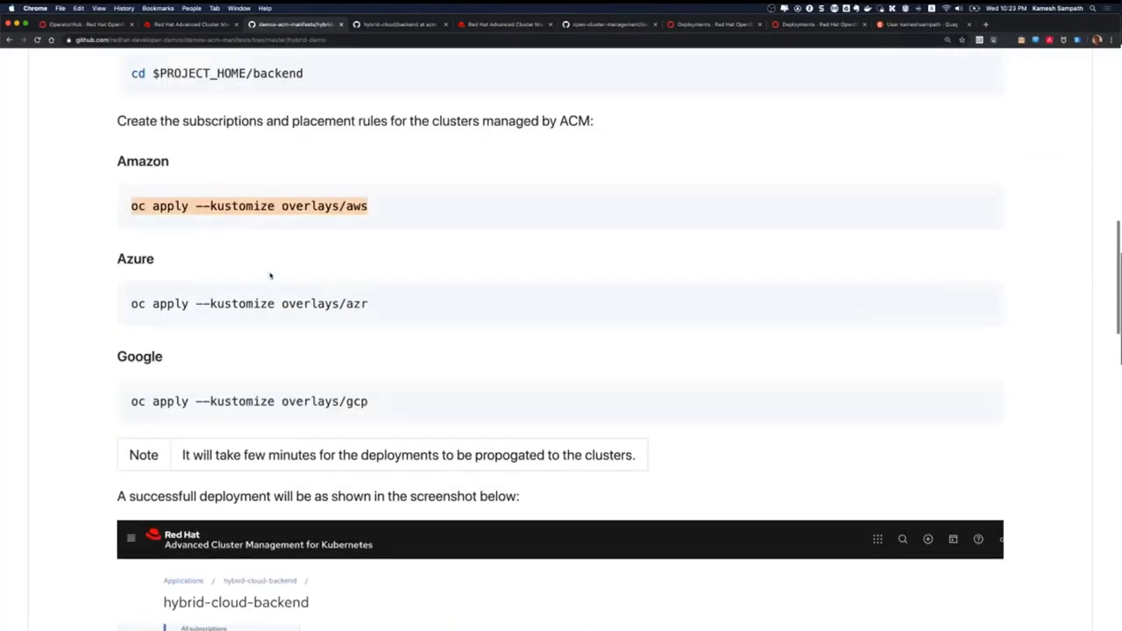
scroll(270, 275, up, 2)
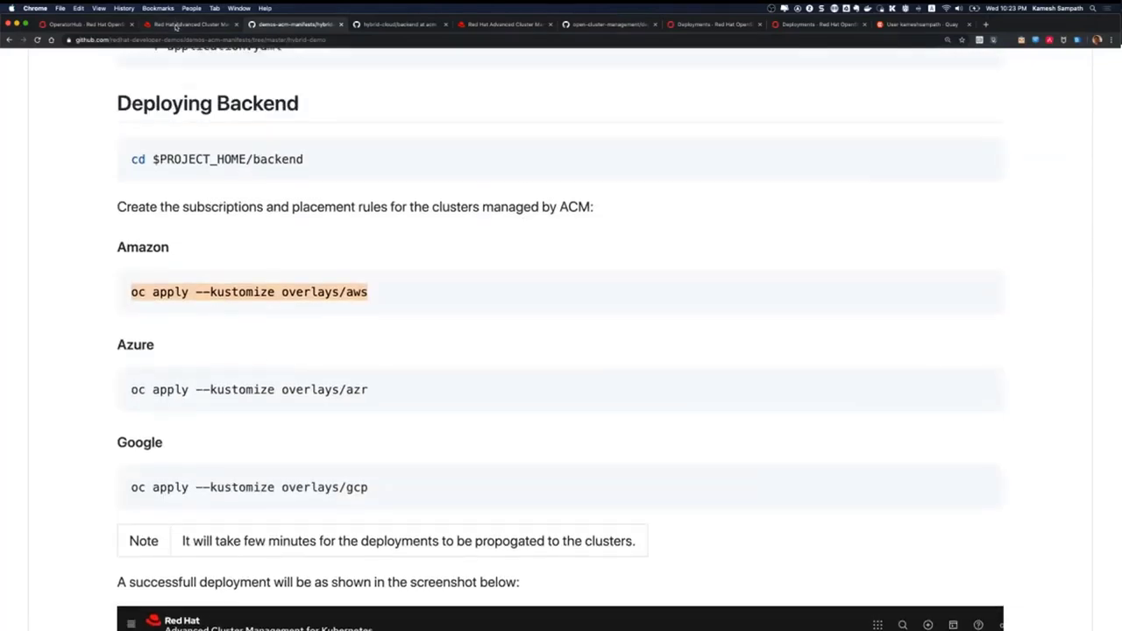
Open the hybrid-cloud application in the Advanced Cluster Management console and inspect its resource topology
click(175, 25)
click(109, 152)
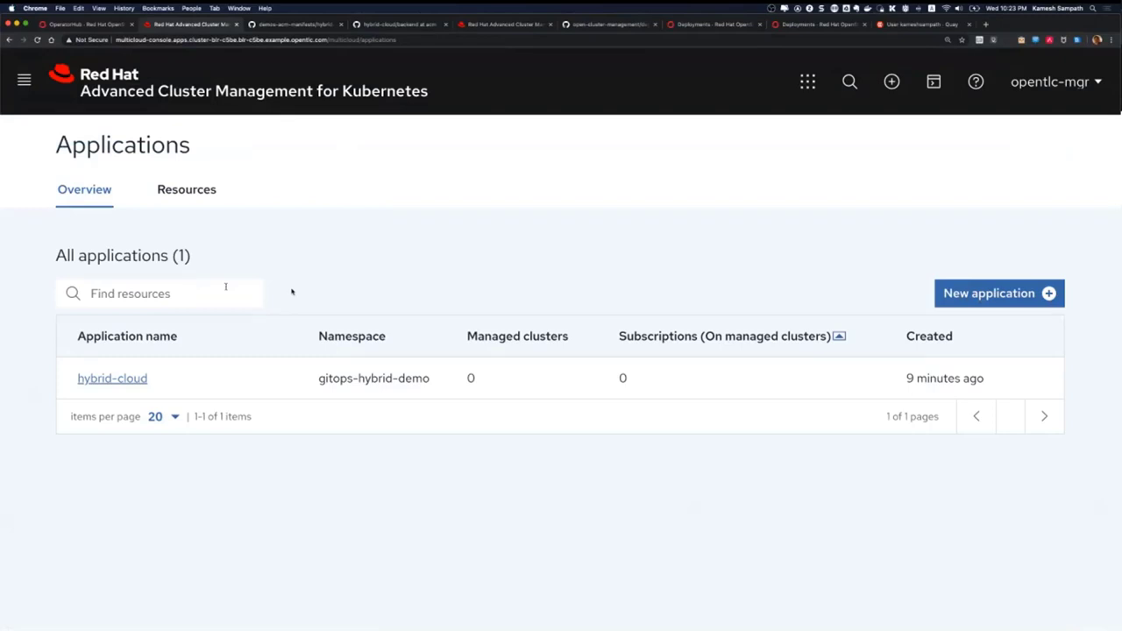
click(121, 377)
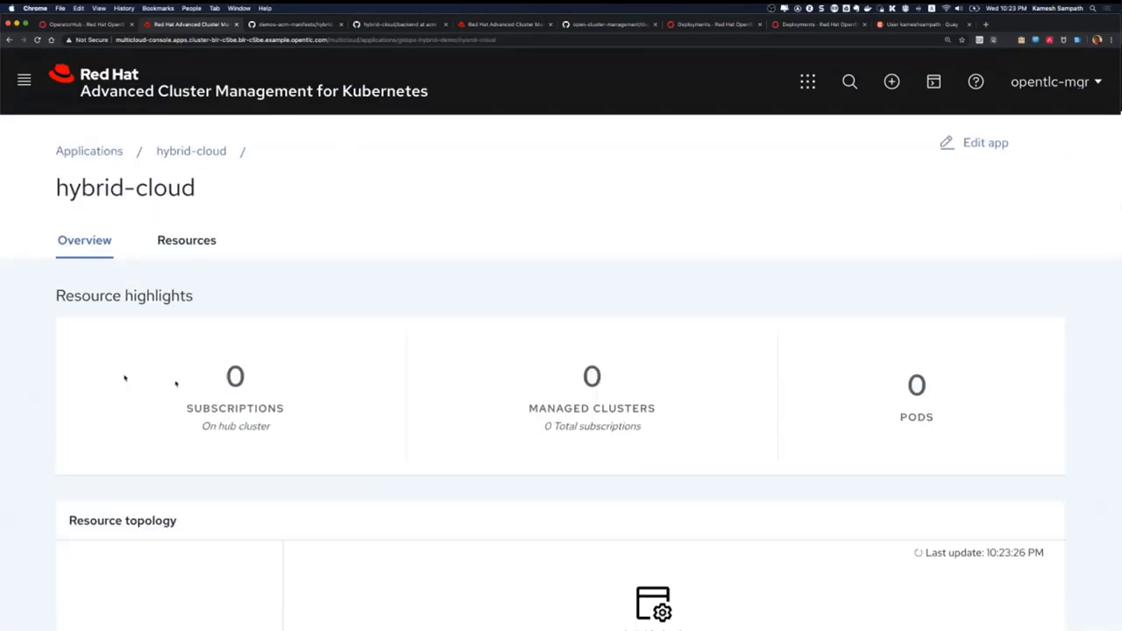
scroll(218, 413, down, 5)
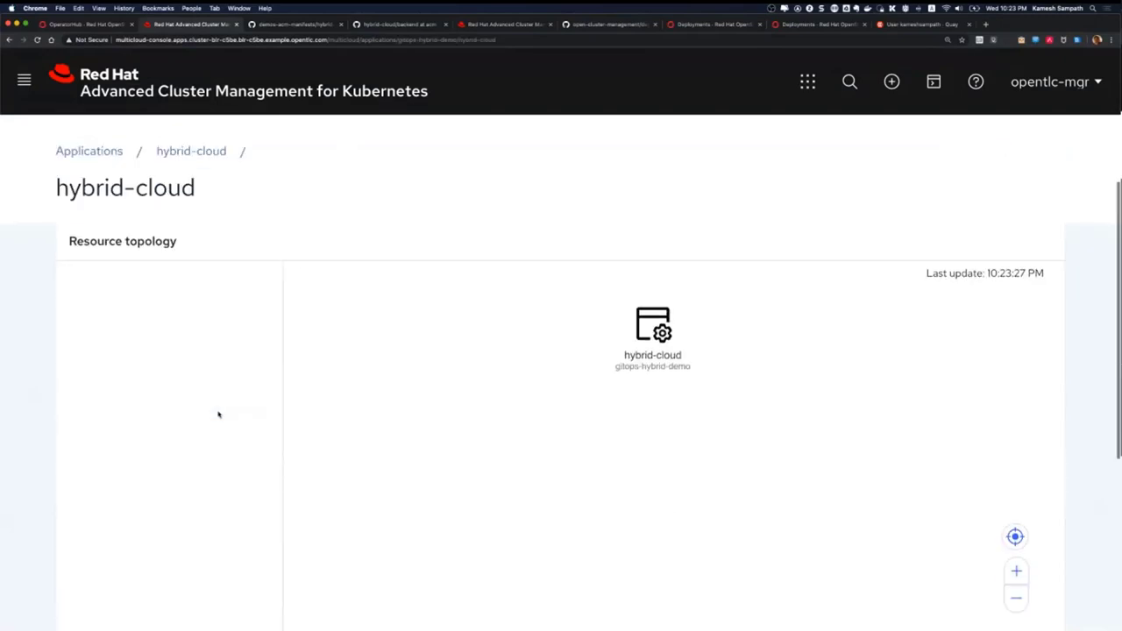
scroll(218, 413, down, 2)
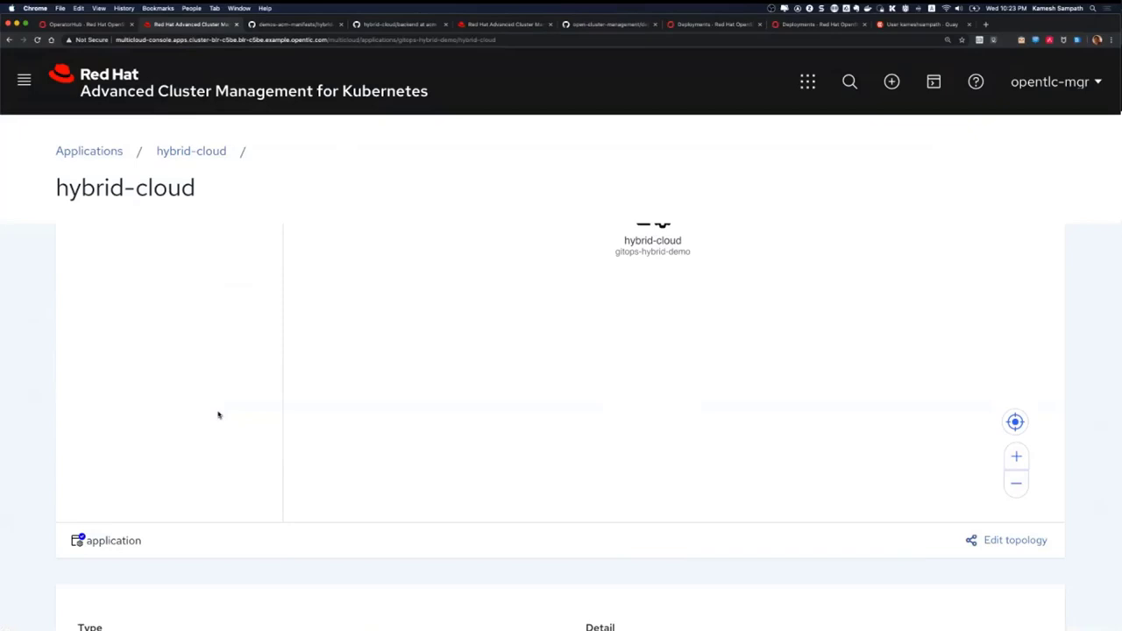
Return to Visual Studio Code and expand the backend's overlays folder and its aws subfolder
key(super+Tab)
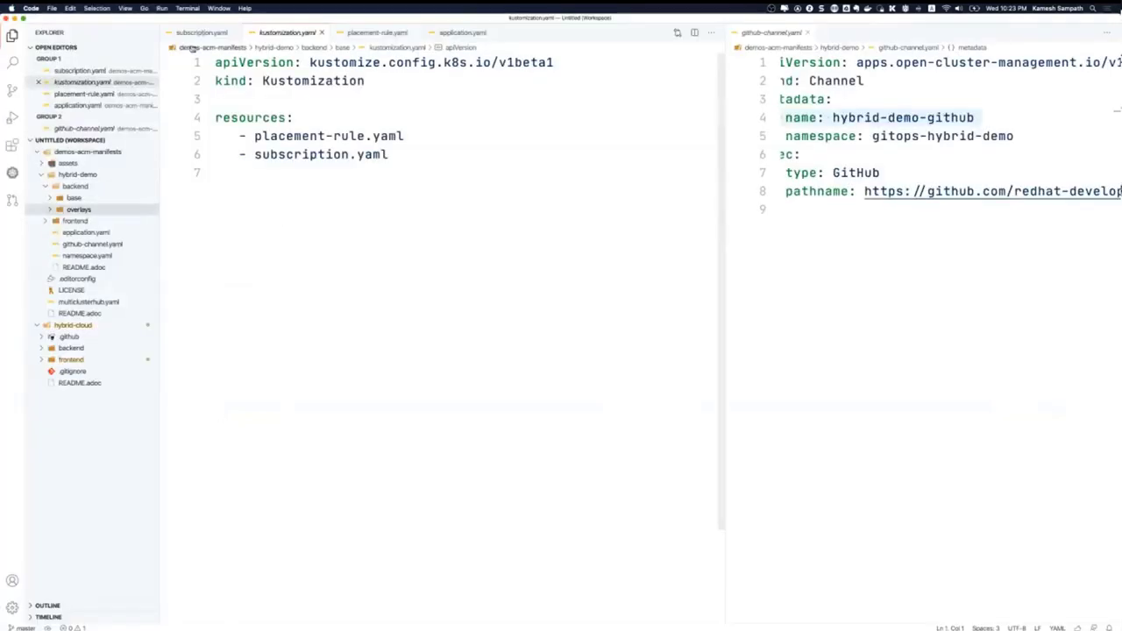
click(78, 211)
click(77, 222)
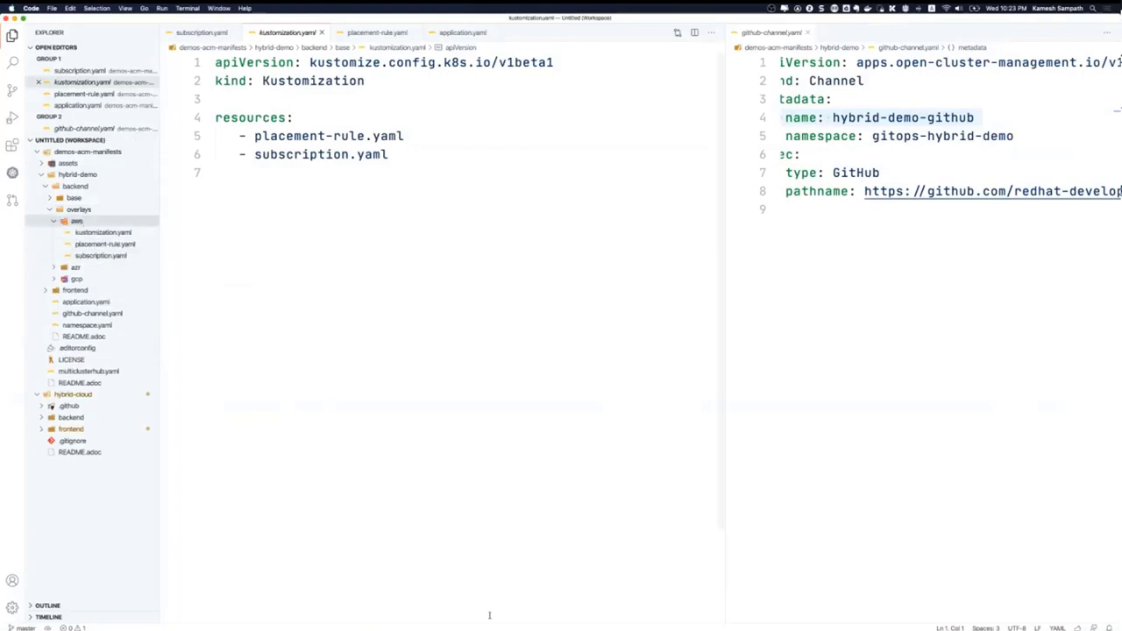
Switch to iTerm2 and list the contents of the backend directory with ls
mouse_move(523, 617)
key(super+Tab)
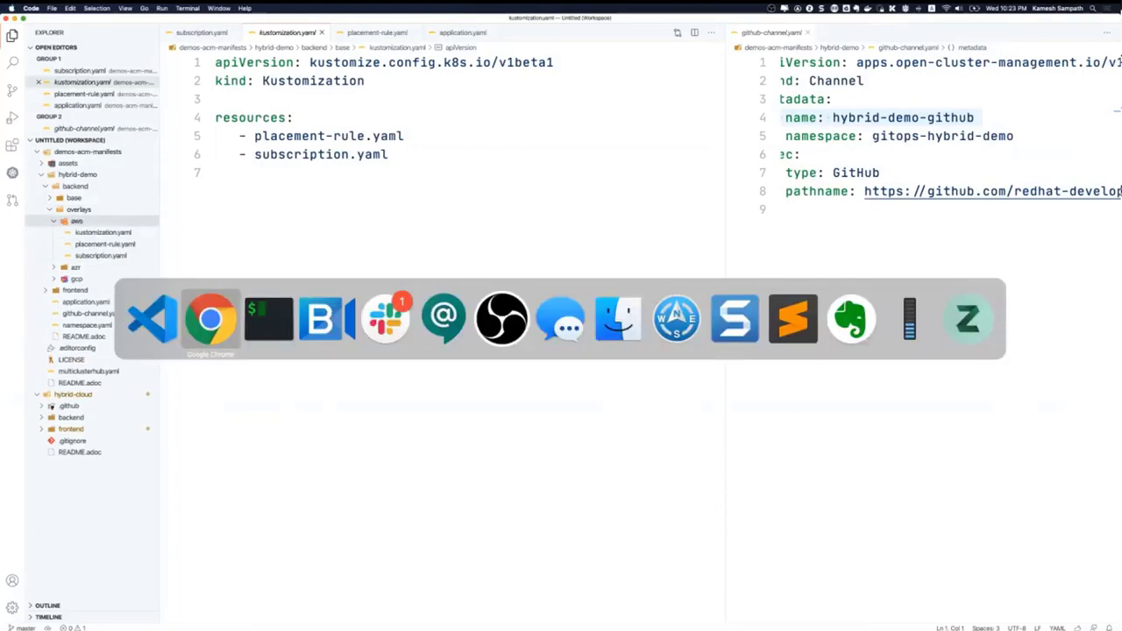
key(super+Tab)
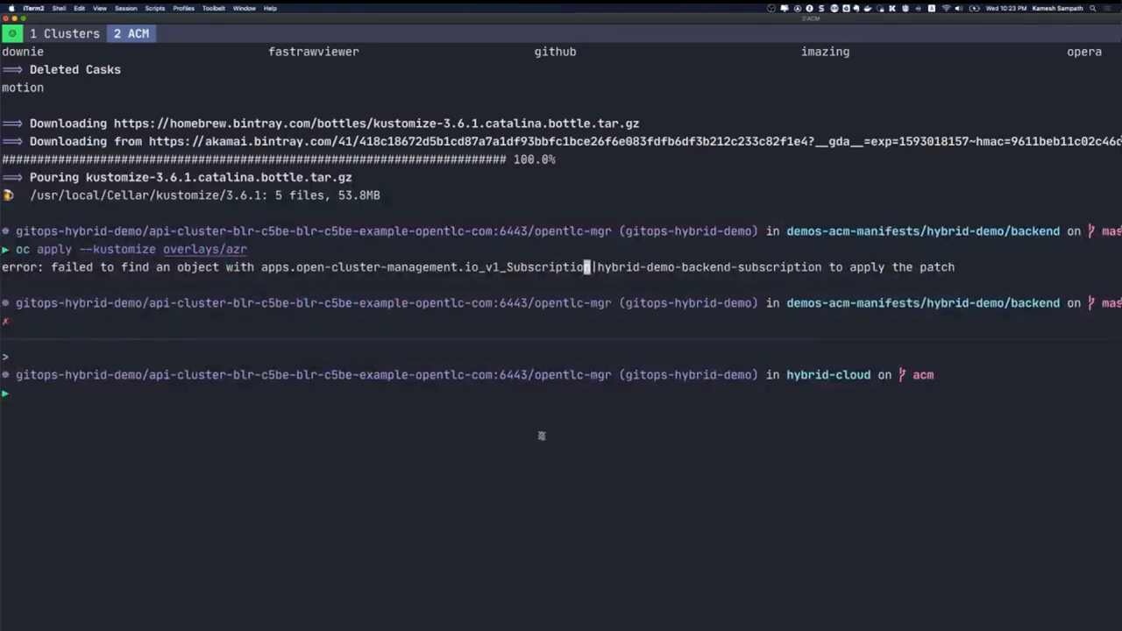
click(477, 324)
text(ls)
key(Return)
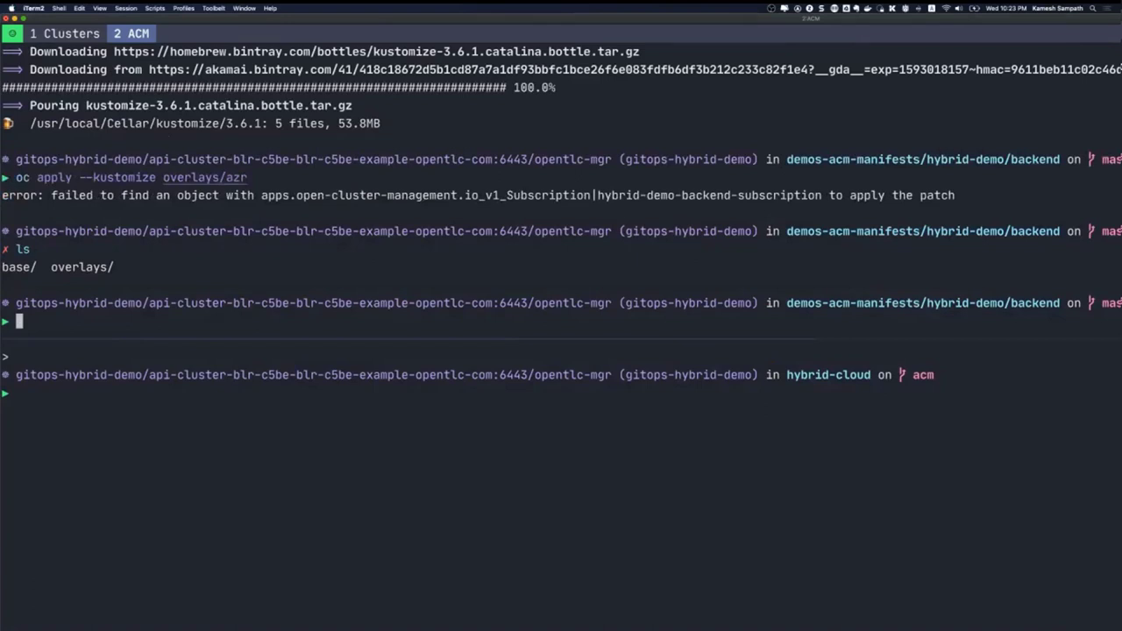
Change into the overlays directory and list its cloud-specific subfolders
text(cd )
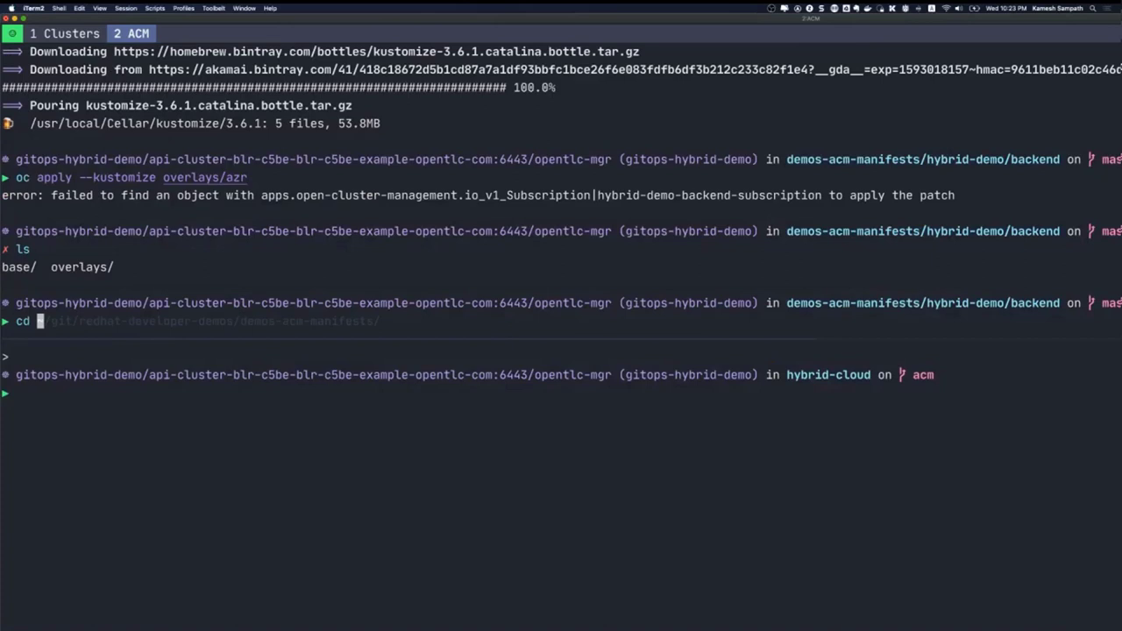
text(ov)
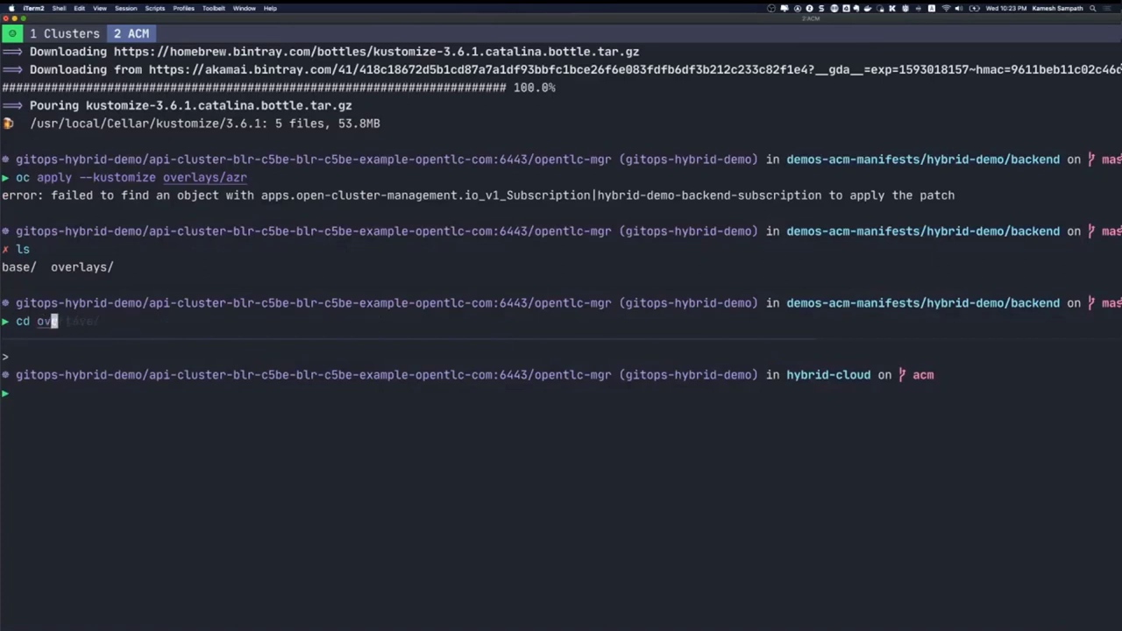
key(Tab)
key(Return)
text(ls)
key(Return)
Try to apply the Azure overlay from within the overlays directory using oc apply --kustomize azr/
text(oc)
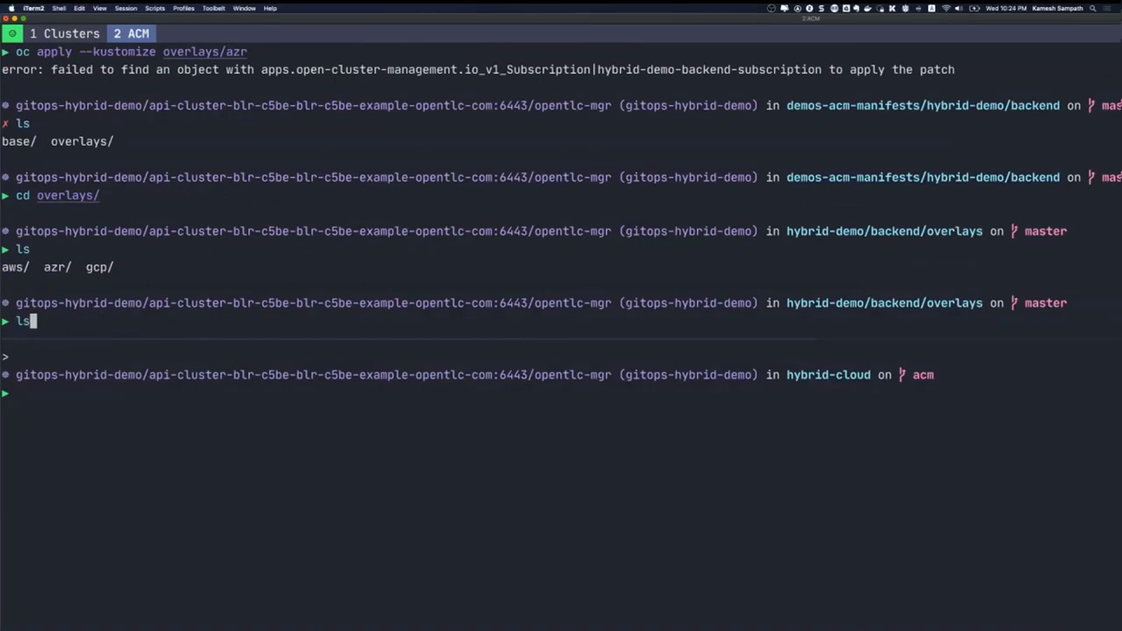
key(Right)
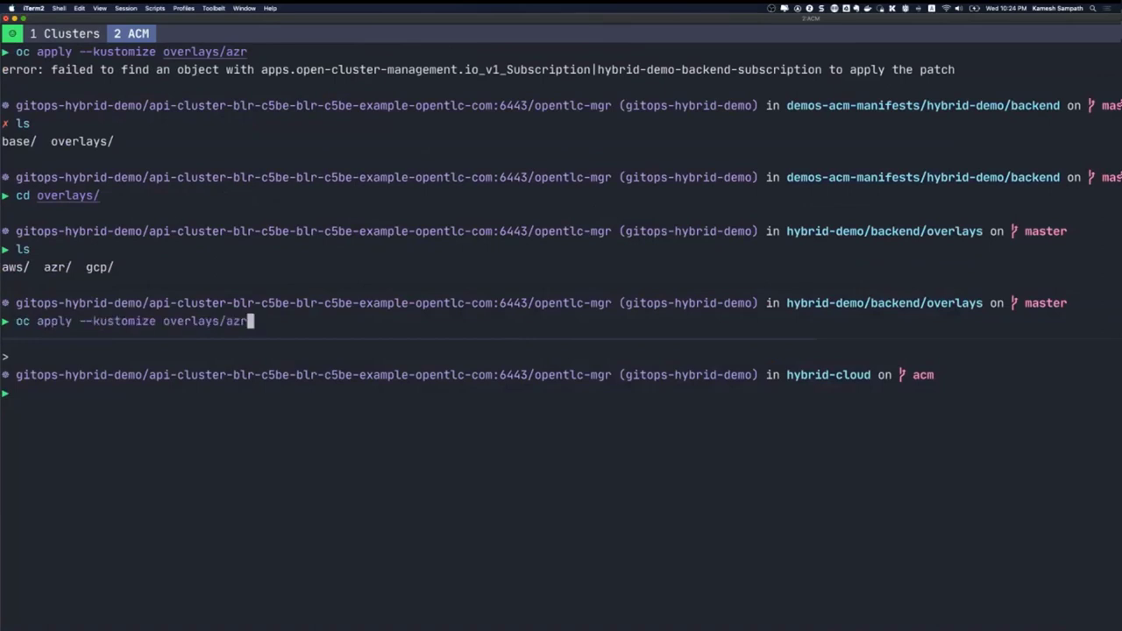
key(BackSpace)
key(BackSpace)
key(BackSpace)
key(BackSpace)
key(BackSpace)
key(BackSpace)
key(BackSpace)
key(BackSpace)
key(BackSpace)
key(BackSpace)
key(BackSpace)
key(BackSpace)
key(BackSpace)
text(ax)
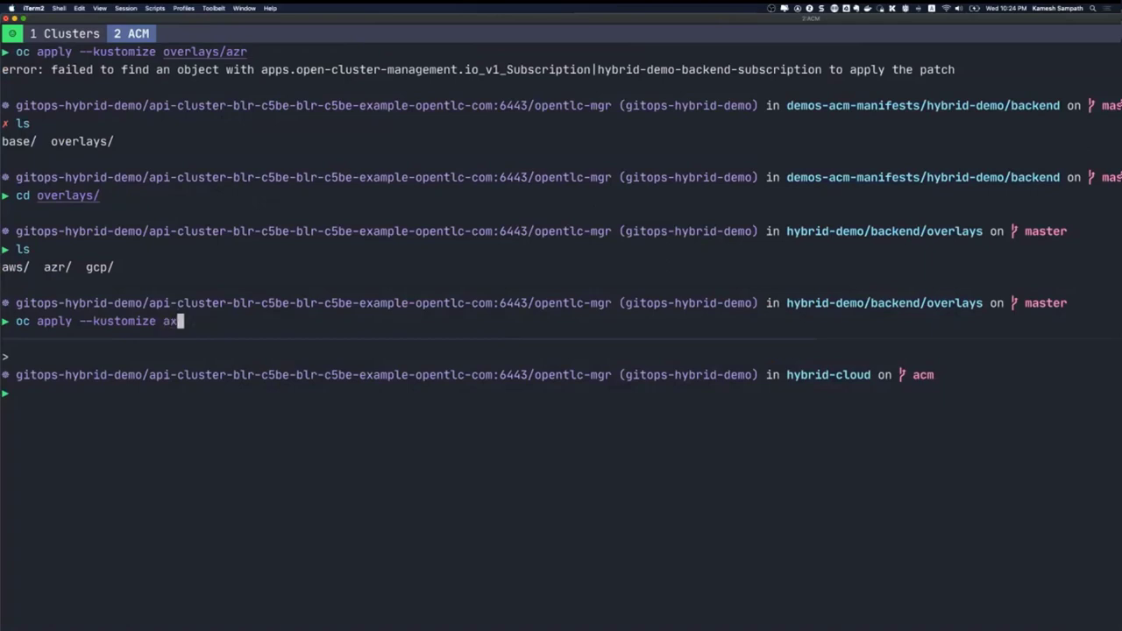
key(BackSpace)
text(zr/)
key(Return)
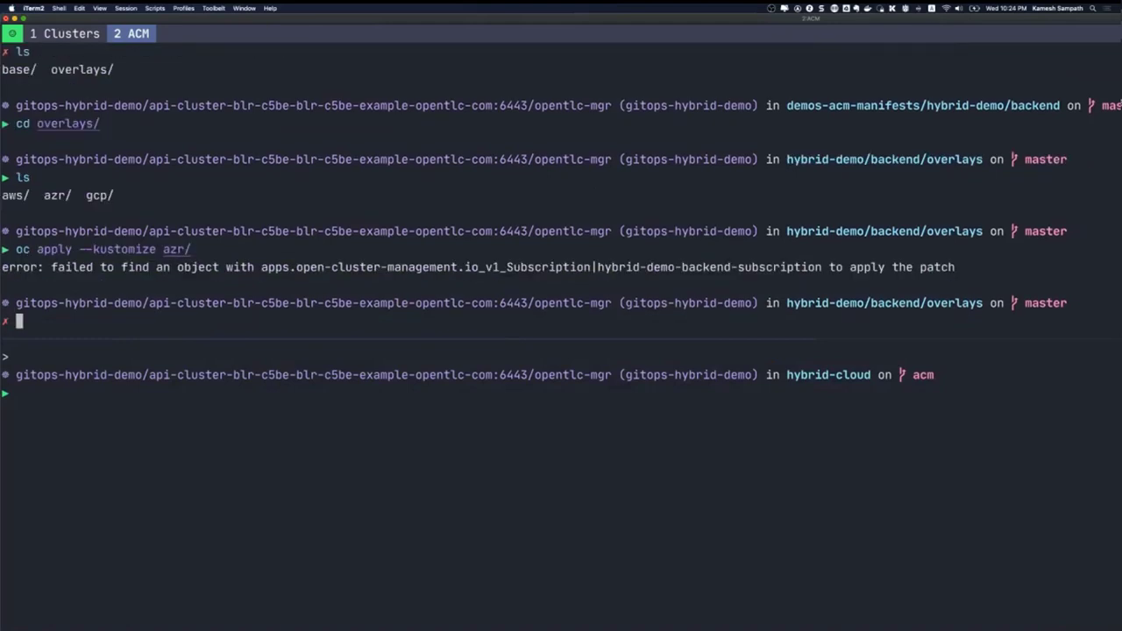
Go back up to the backend directory and list its contents
text(cd ..)
key(Return)
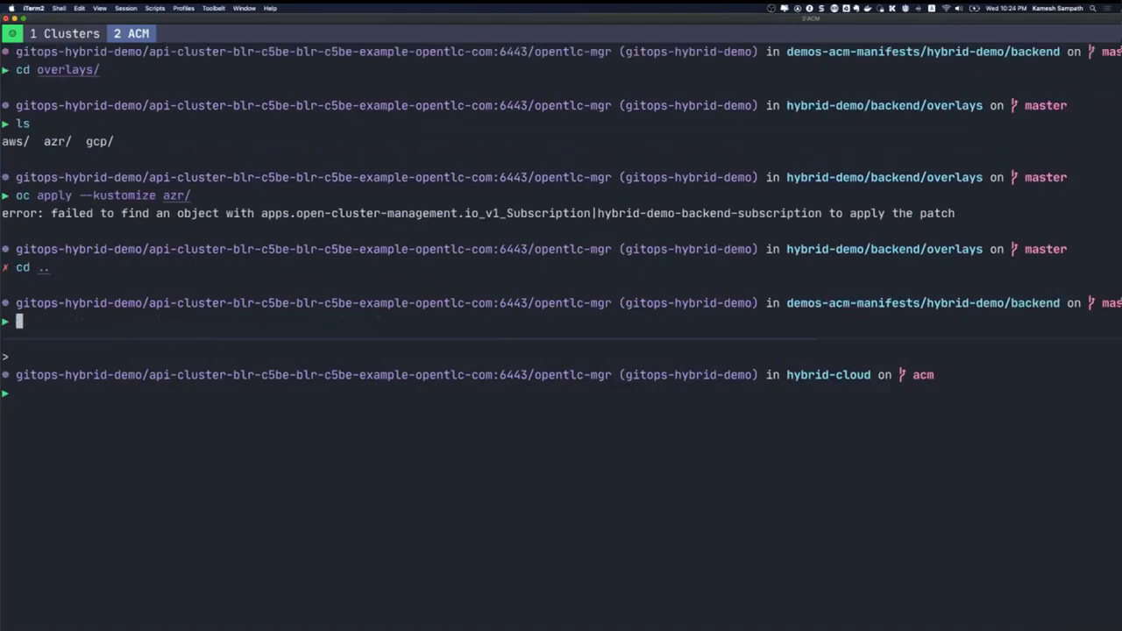
text(ls)
key(Return)
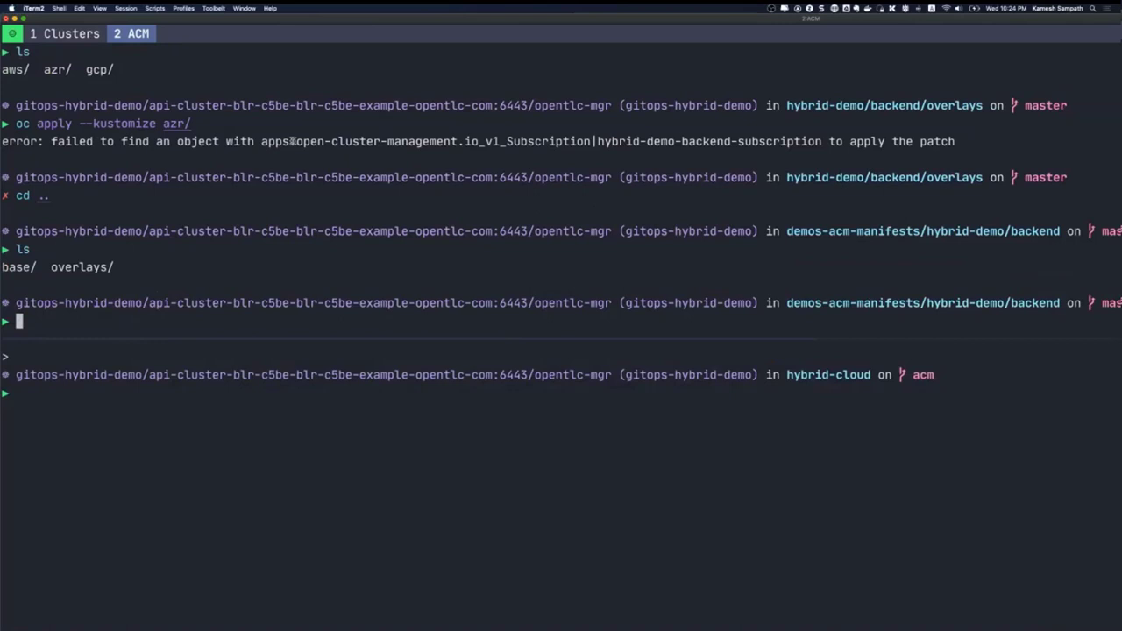
Highlight the Subscription resource identifier in the apply error, and recheck the overlay commands in the demo README in Chrome
drag(262, 141, 600, 142)
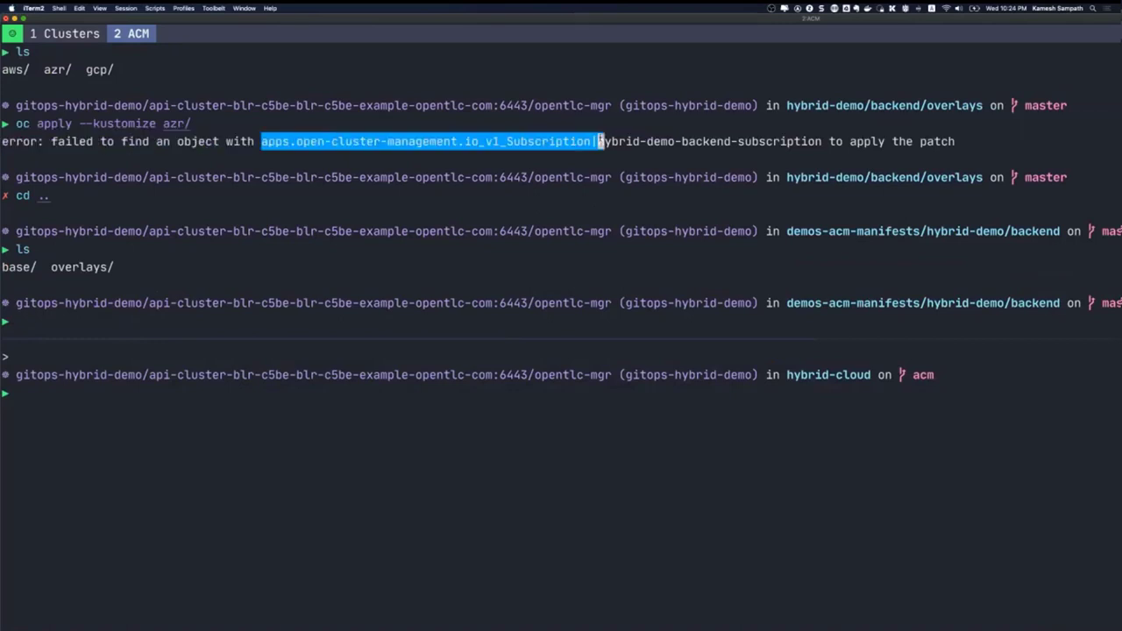
click(601, 141)
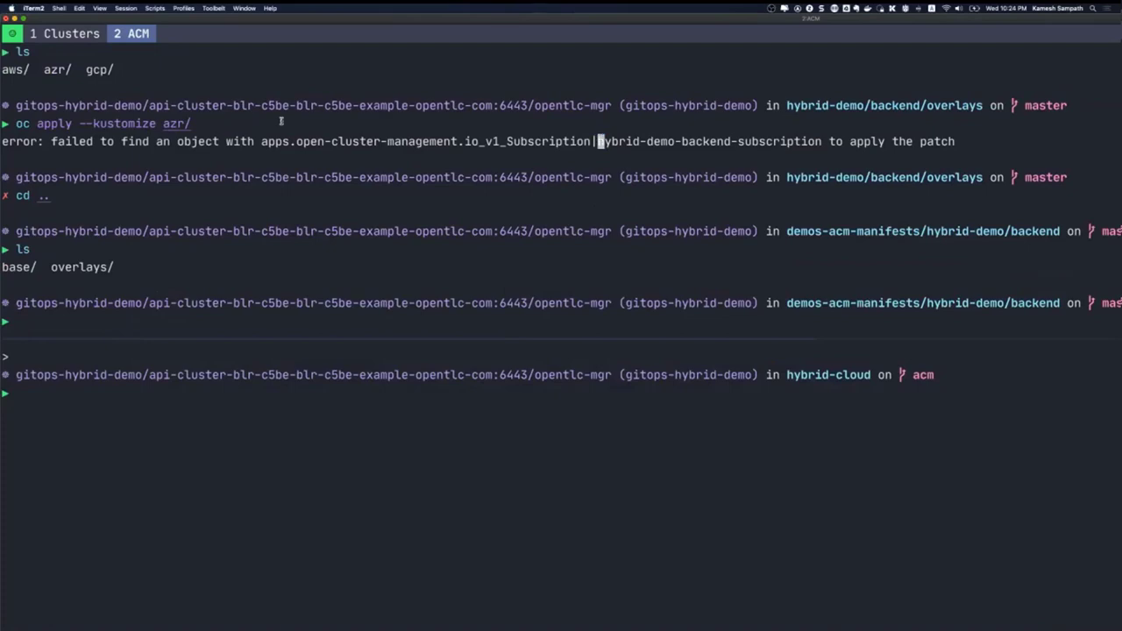
key(super+Tab)
key(super+Tab)
key(Tab)
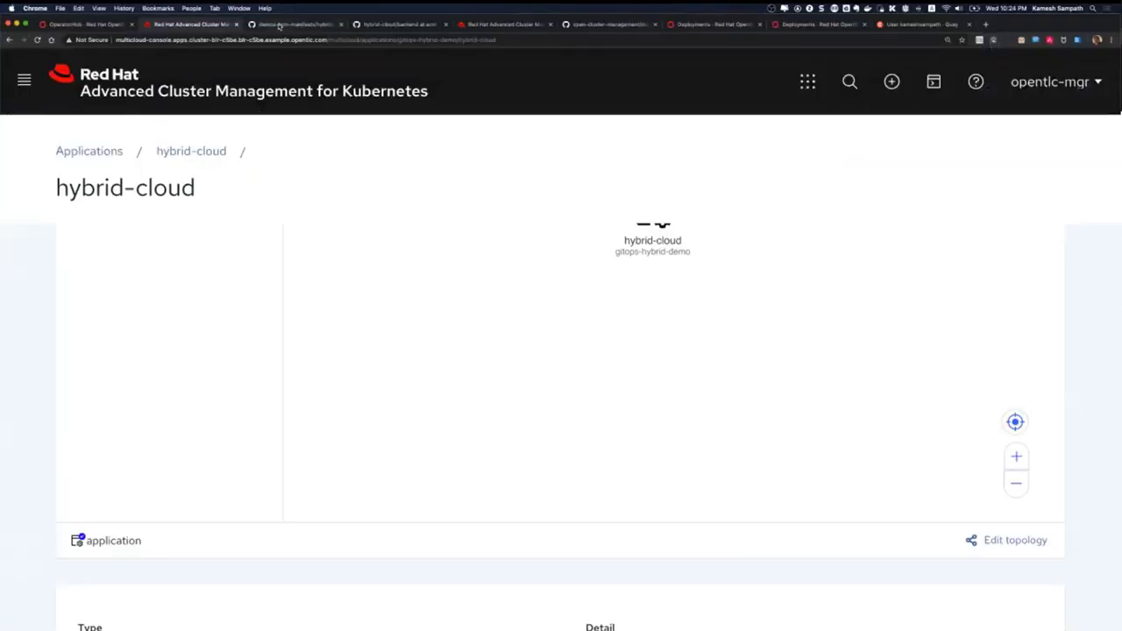
click(279, 24)
scroll(277, 204, down, 5)
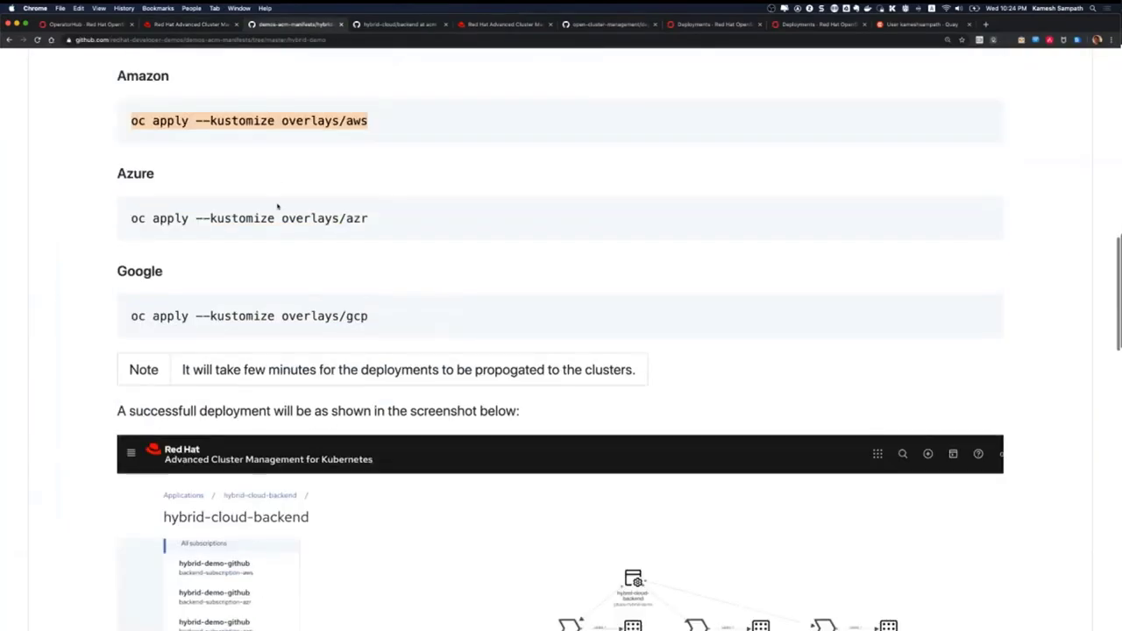